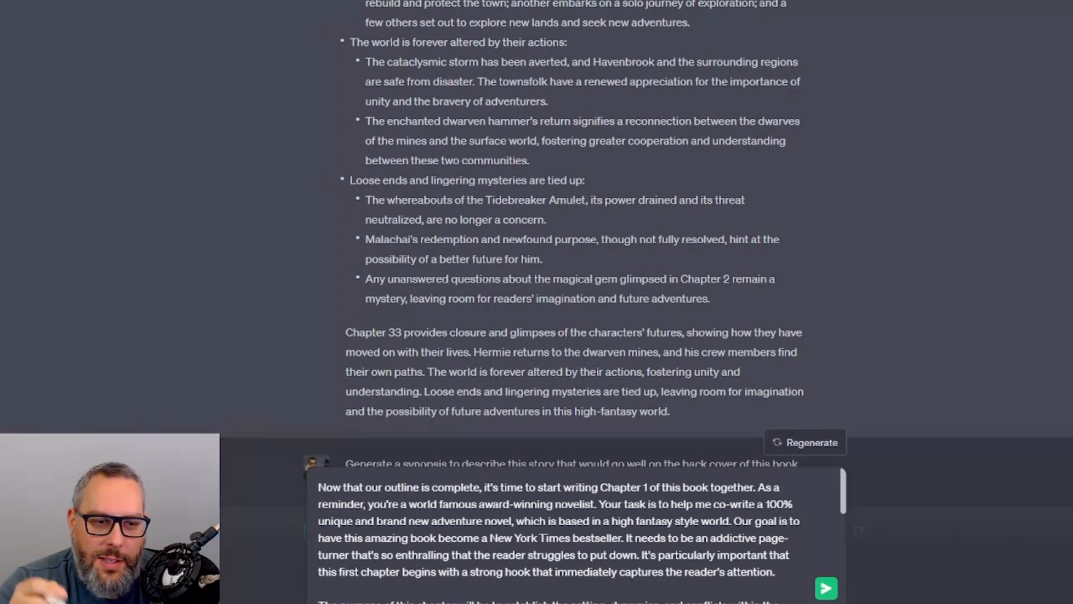
- Compare the conversation's original novelist prompt with the opening paragraph of the drafted Chapter 1 prompt
scroll(575, 223, up, 20)
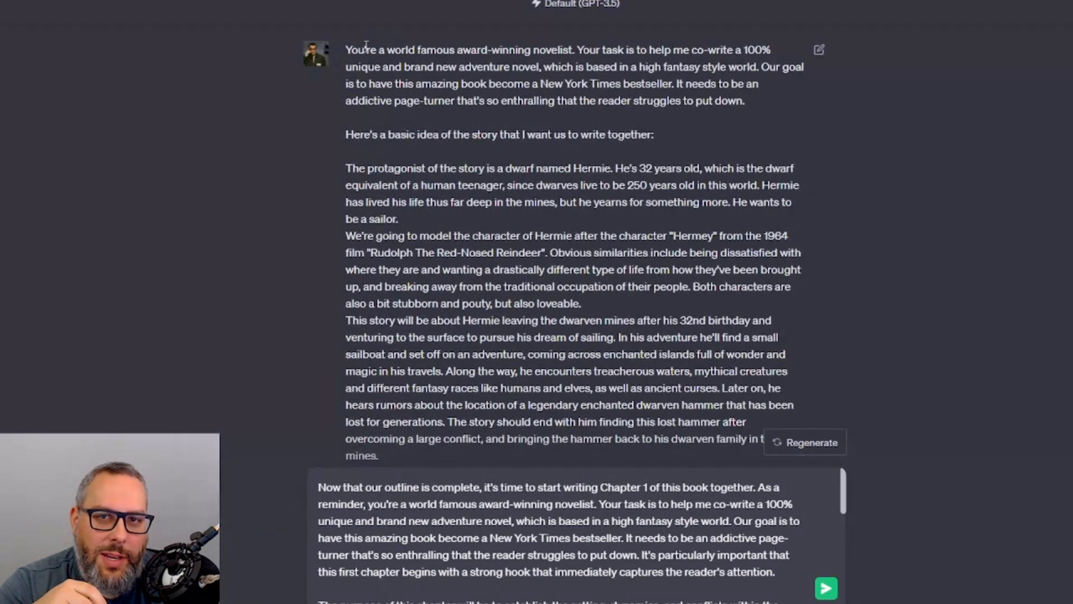
drag(346, 49, 769, 106)
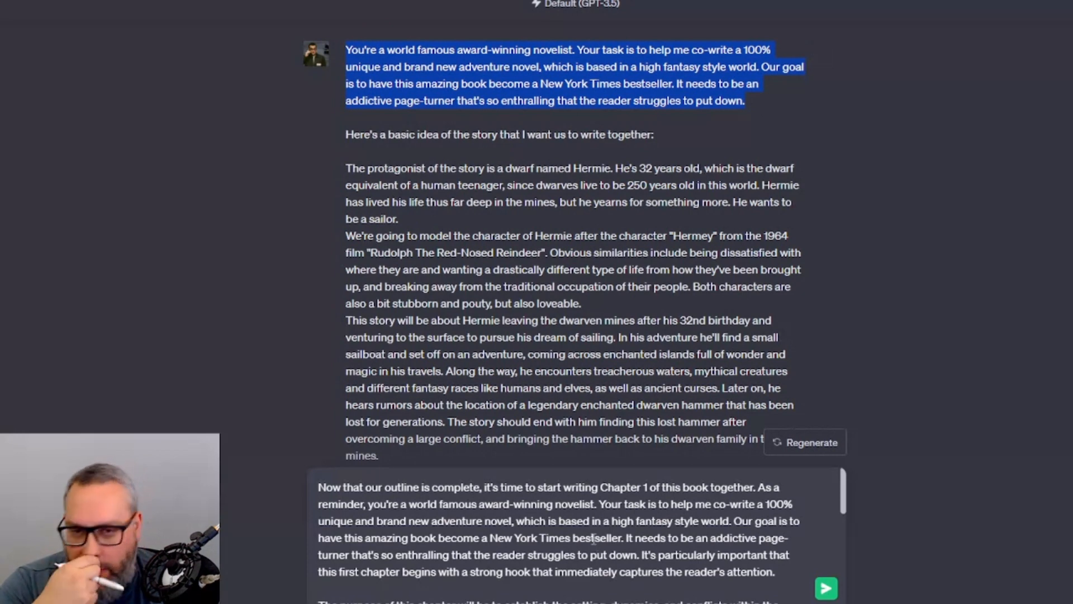
click(320, 485)
drag(320, 485, 788, 507)
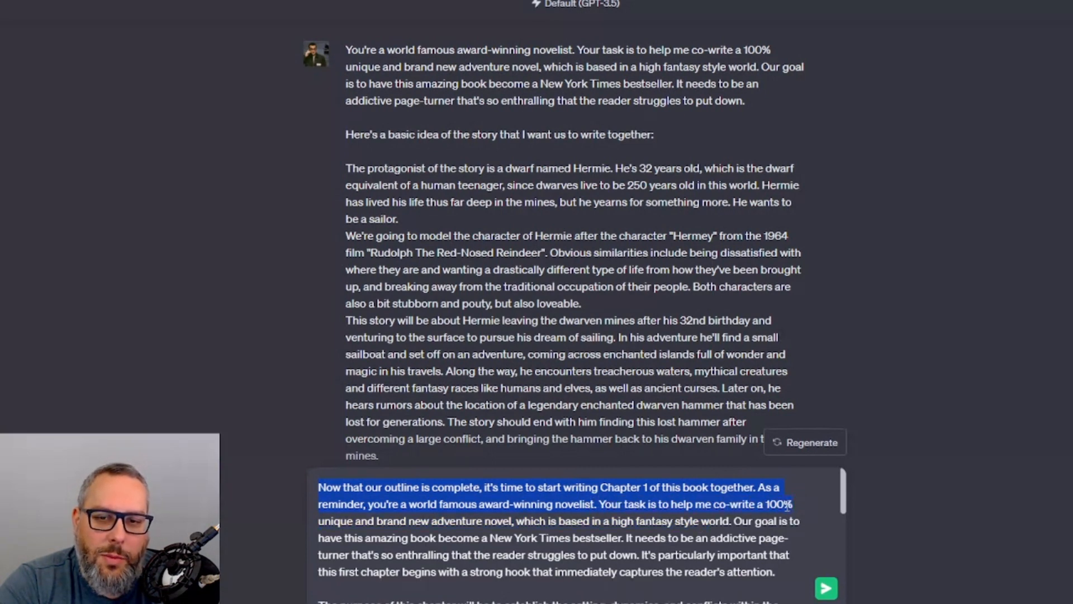
drag(493, 522, 734, 526)
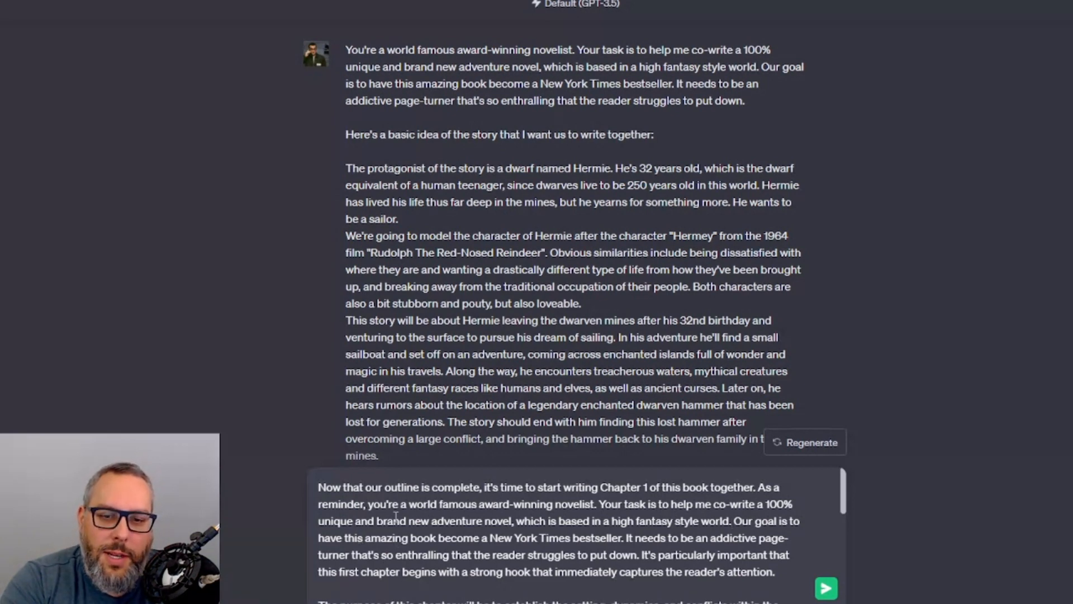
scroll(445, 523, down, 2)
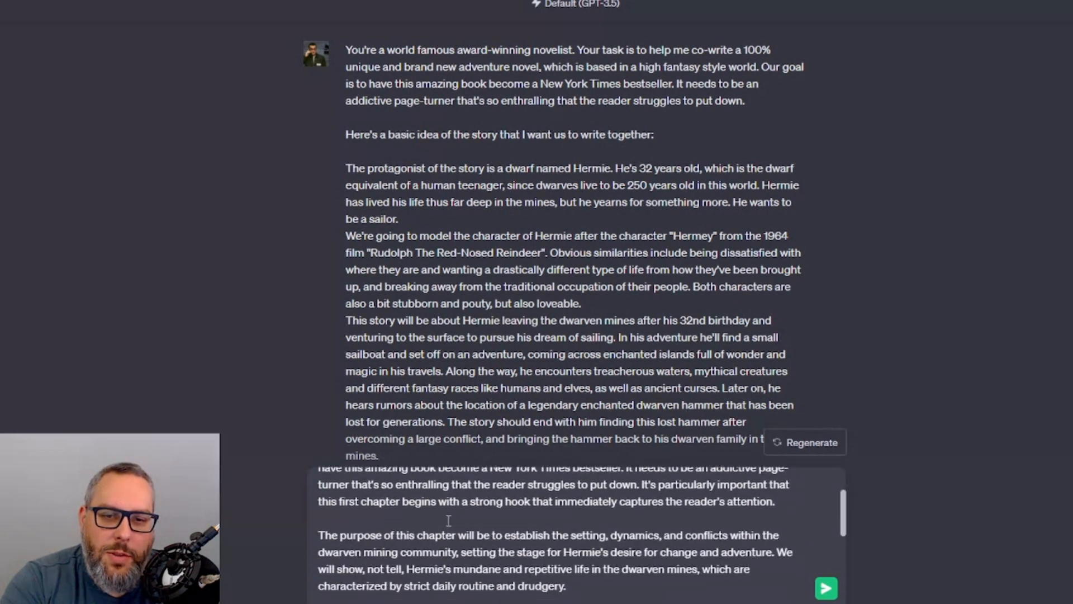
scroll(448, 521, down, 2)
scroll(448, 520, up, 2)
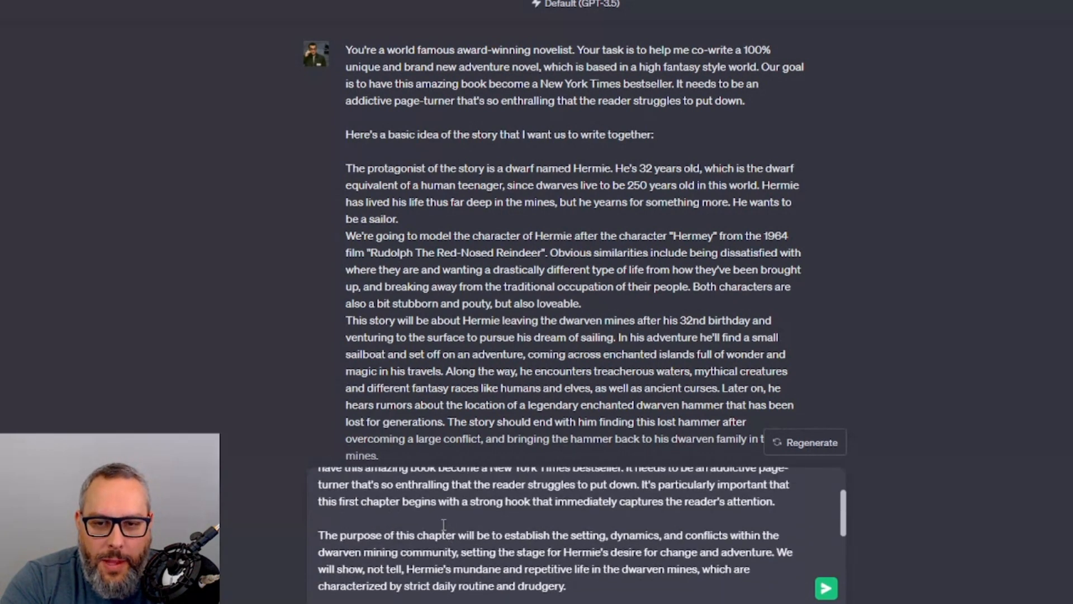
- Replace "are" with "is" before "characterized by strict daily routine" in the drafted prompt's chapter-purpose paragraph
drag(324, 535, 577, 586)
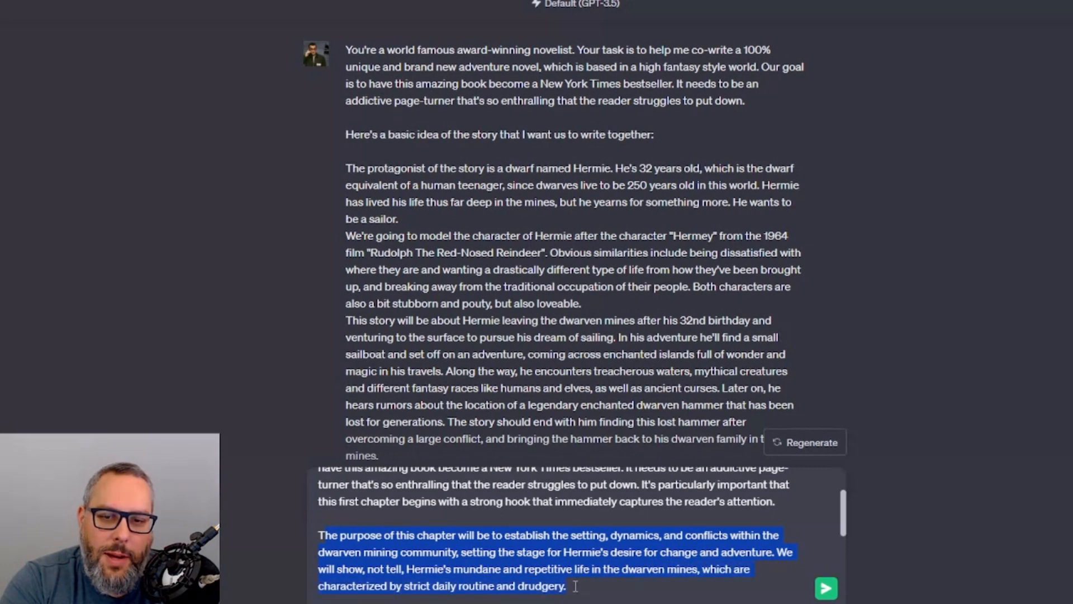
double_click(742, 570)
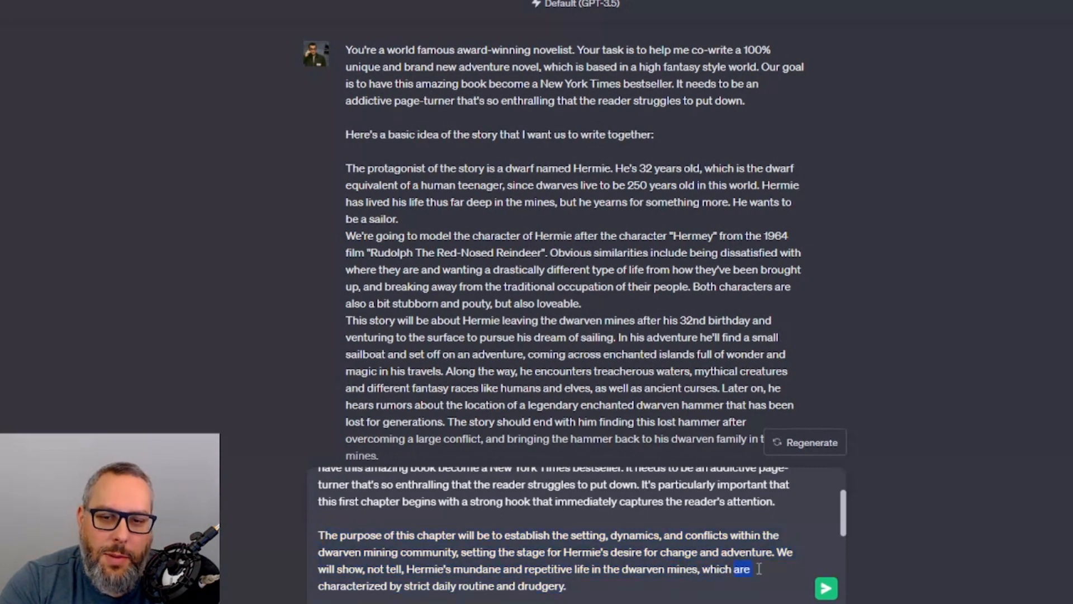
text(is)
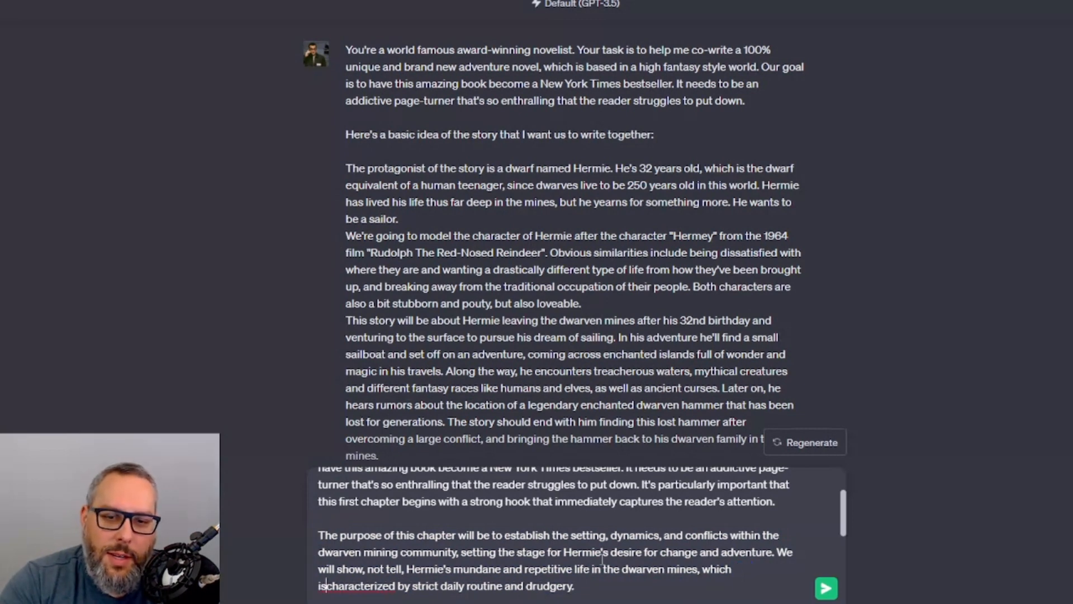
- Review the drafted prompt's role reminder, chapter purpose and detailed instructions for the scene of Hermie waking up
scroll(643, 553, up, 3)
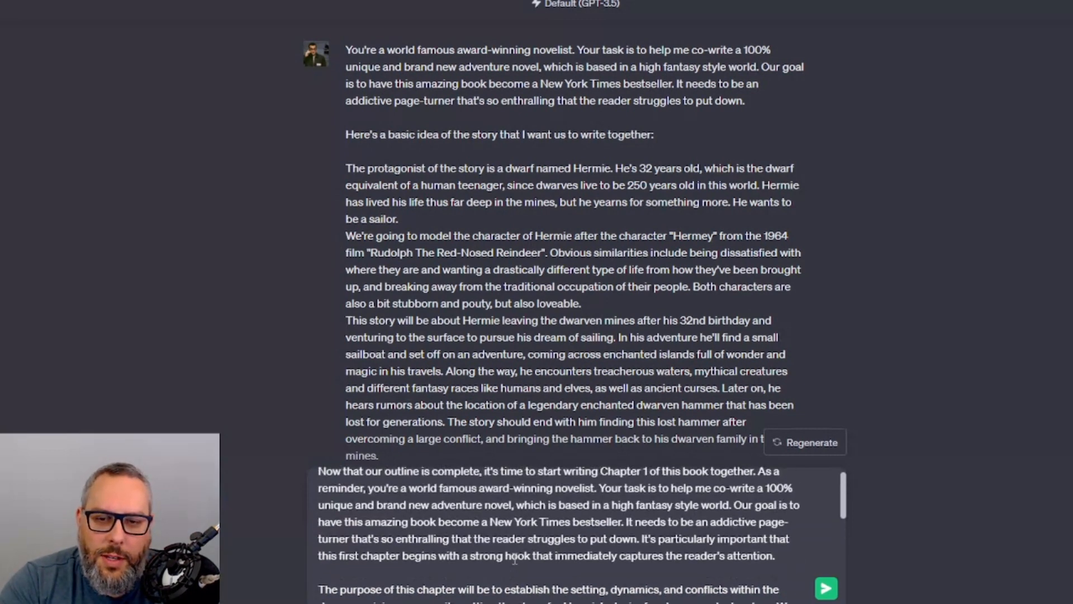
drag(780, 572, 424, 486)
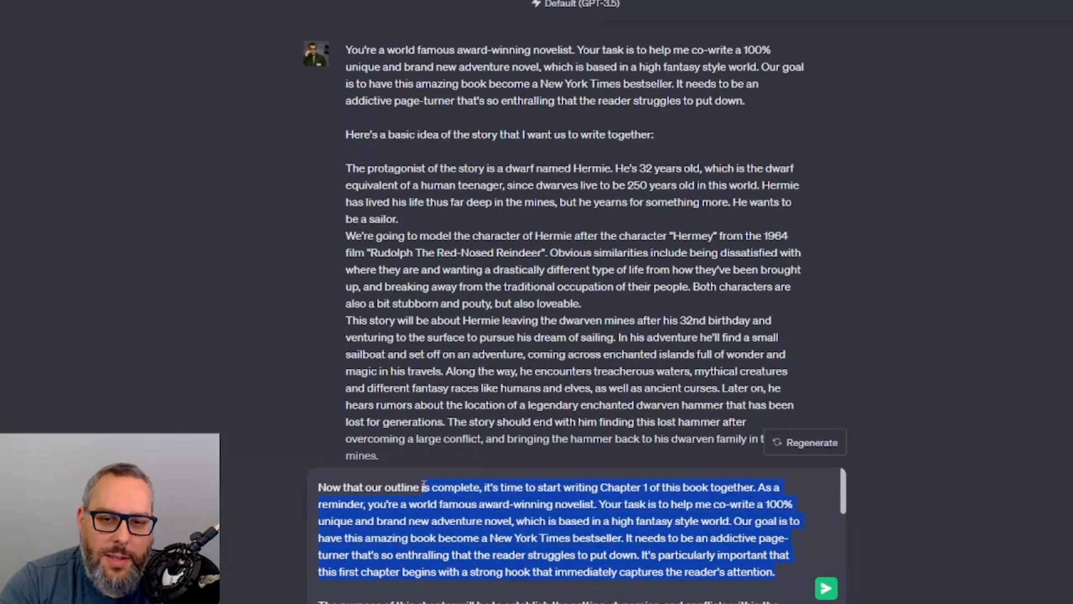
scroll(485, 519, down, 2)
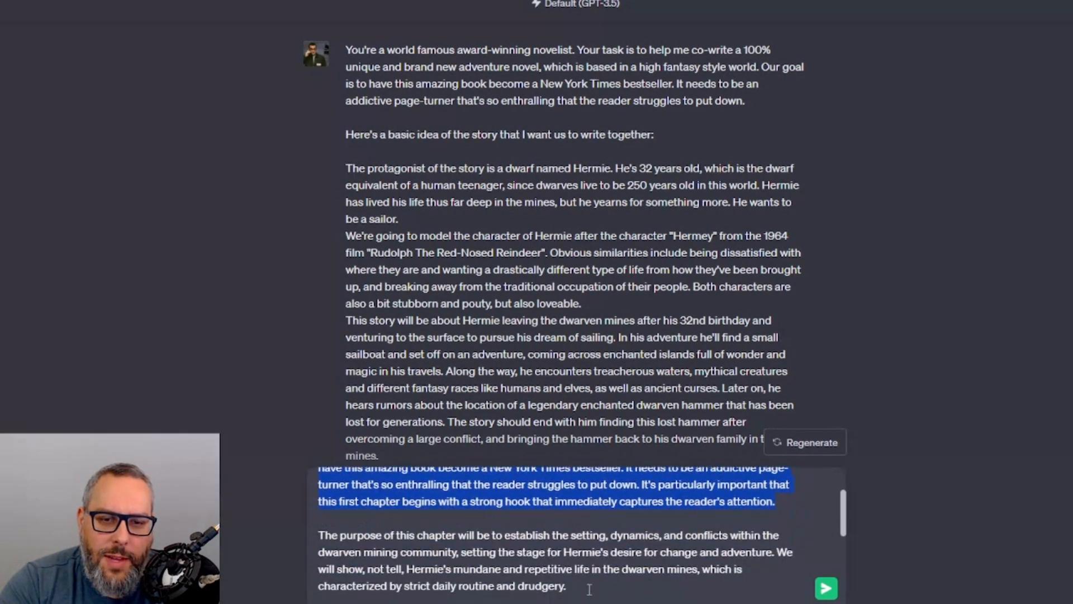
click(568, 585)
drag(568, 584, 491, 536)
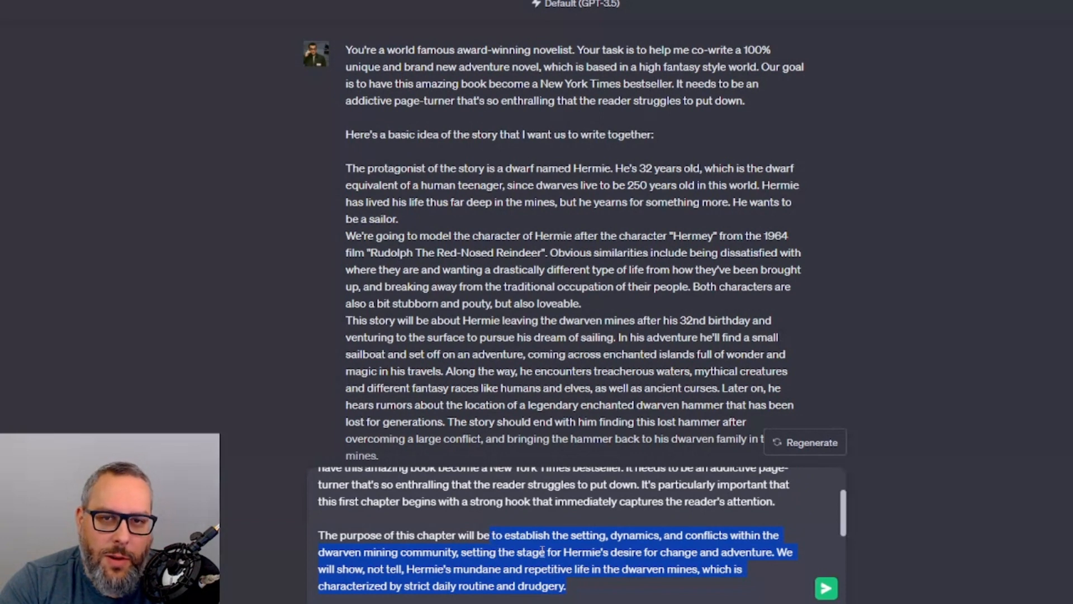
scroll(554, 540, down, 2)
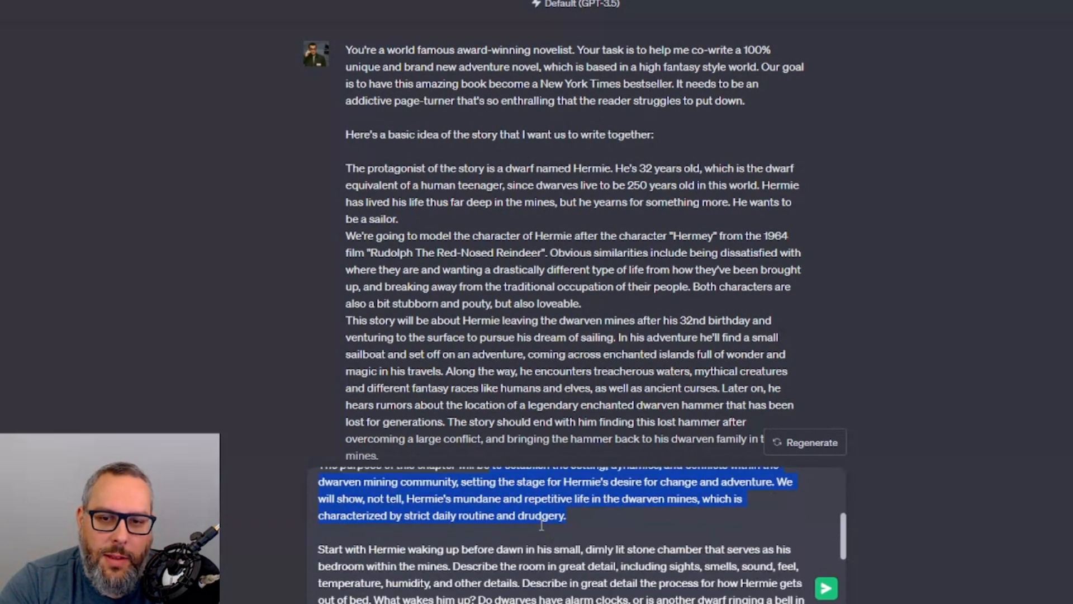
scroll(541, 524, down, 2)
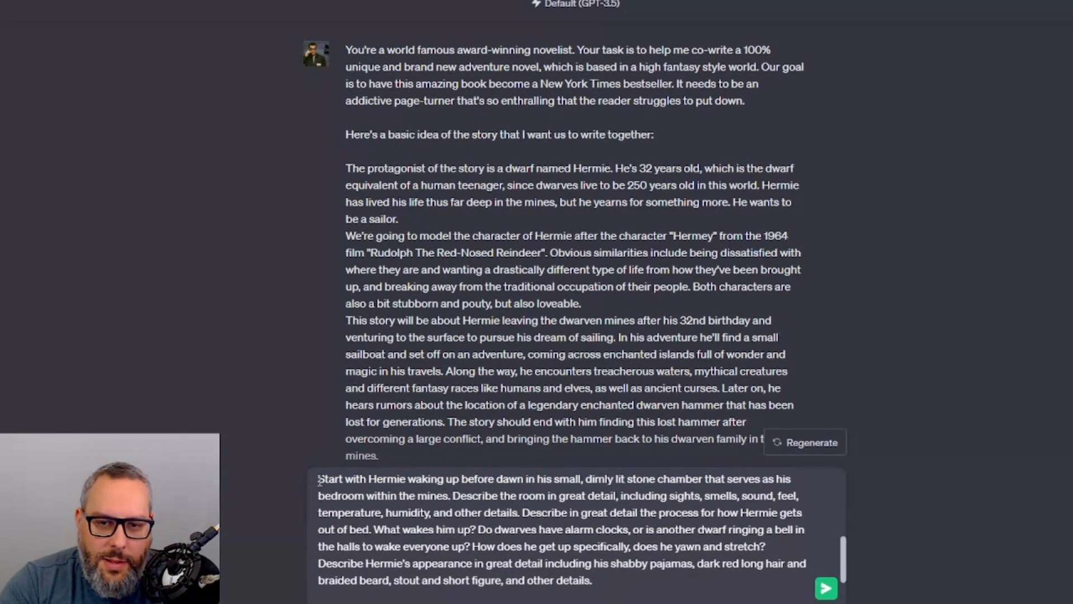
drag(318, 479, 647, 576)
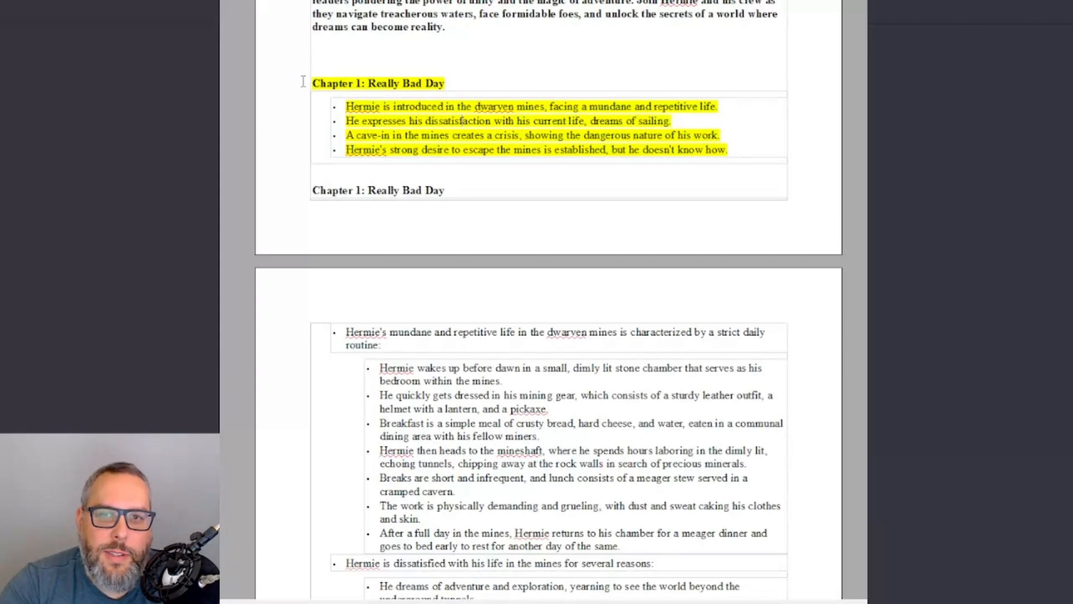
- Examine the Chapter 1 summary and the waking-up plot point in the outline document, and check them against the drafted prompt
drag(304, 81, 749, 143)
click(384, 343)
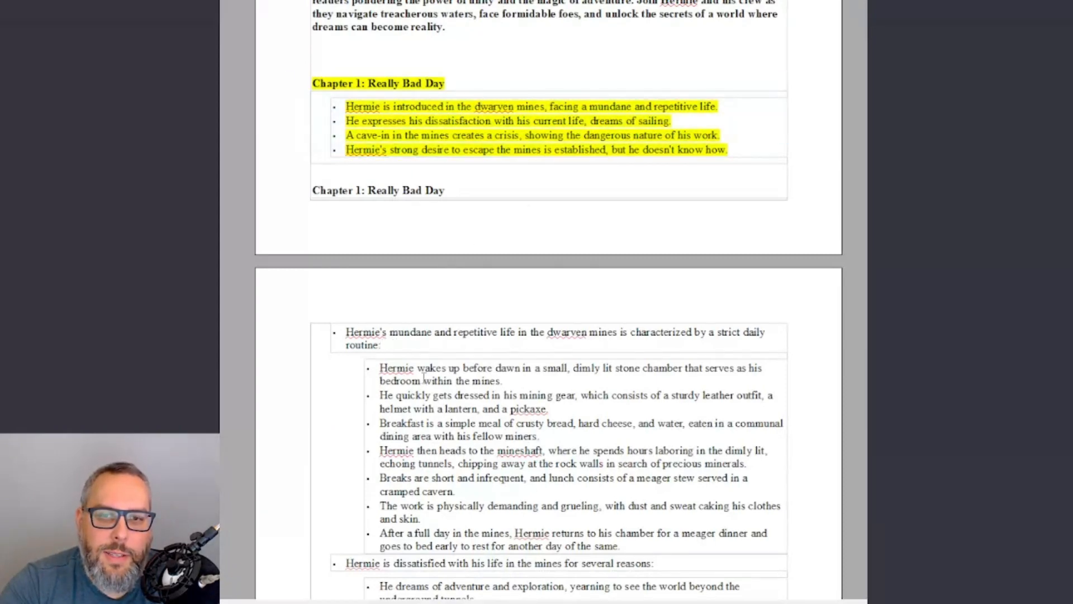
scroll(391, 346, down, 3)
drag(339, 186, 431, 191)
click(405, 210)
drag(374, 221, 521, 237)
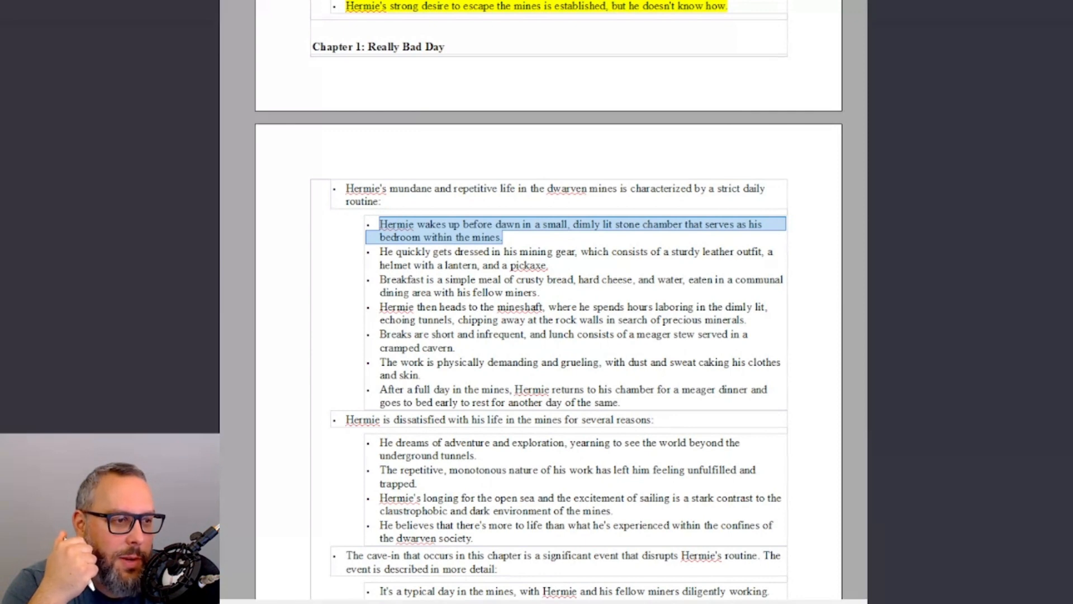
key(alt+Tab)
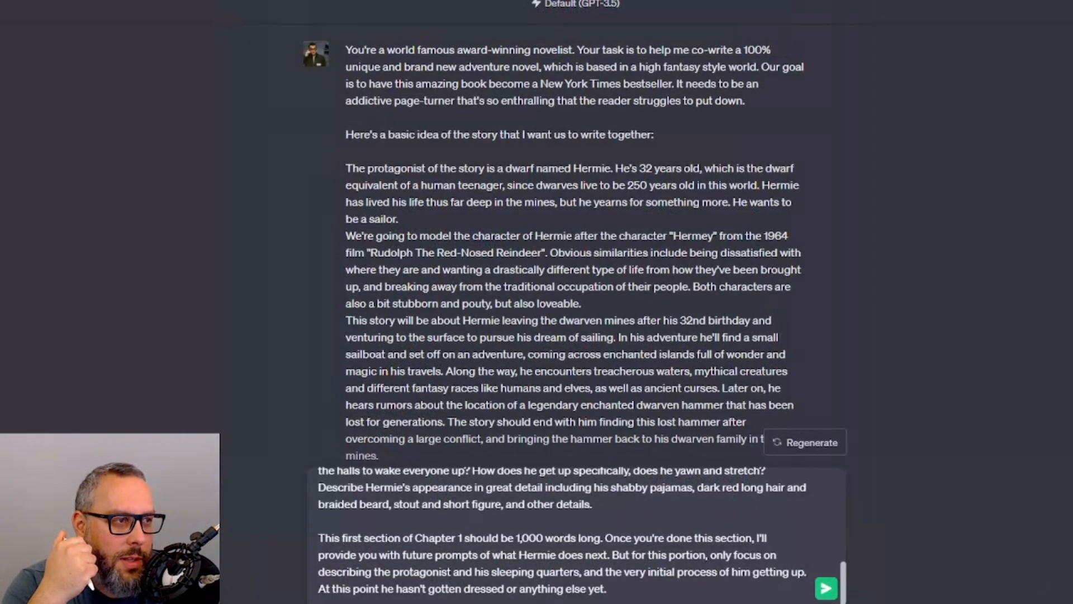
key(alt+Tab)
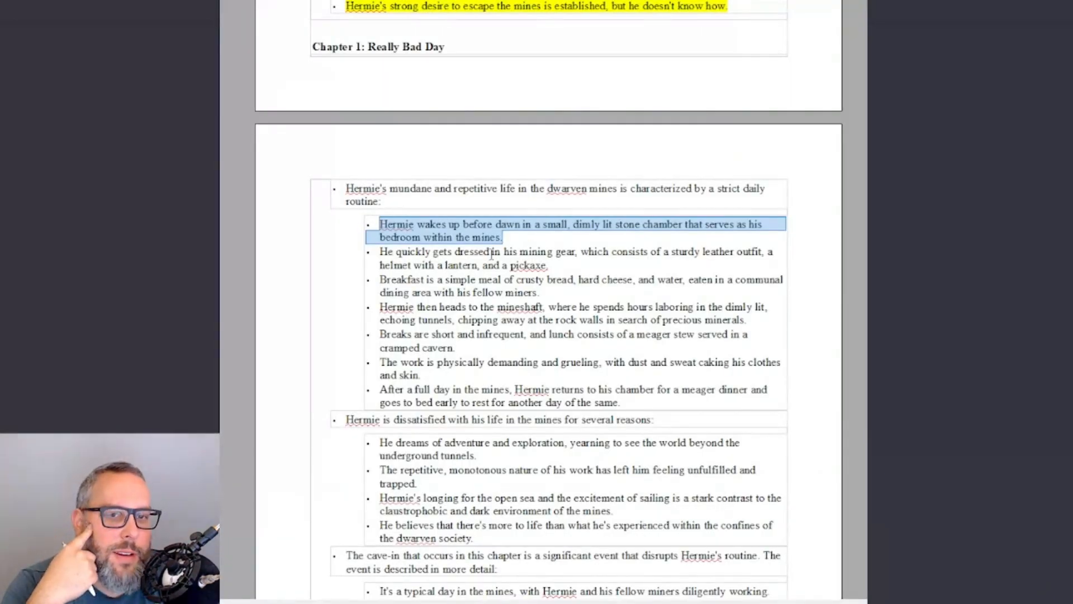
- Examine the daily-routine plot points in the Chapter 1 outline, including waking up, getting dressed and breakfast
drag(380, 252, 596, 262)
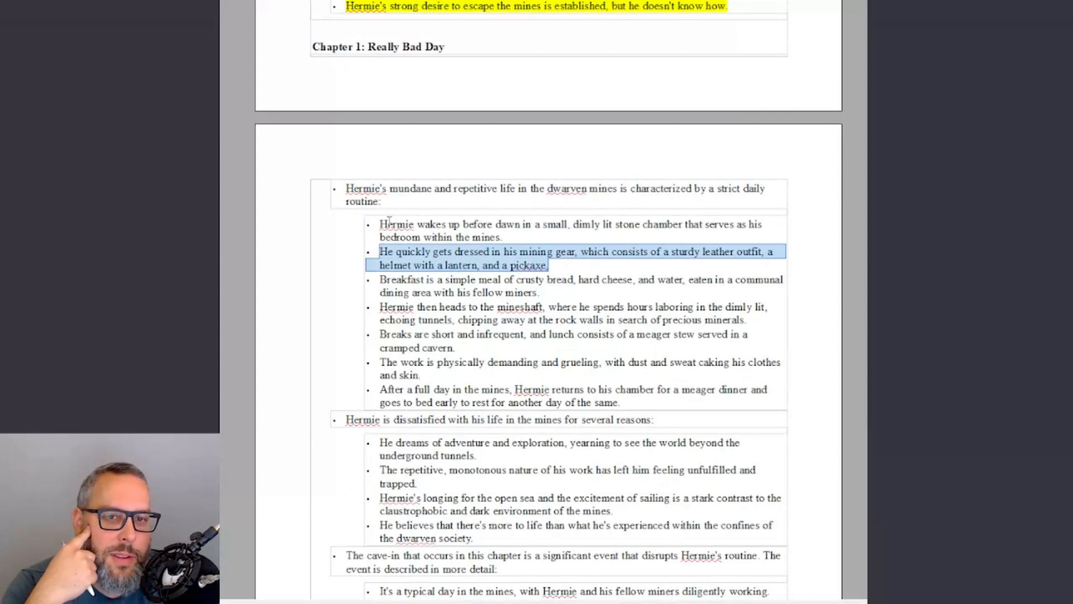
drag(390, 221, 503, 237)
drag(393, 251, 580, 275)
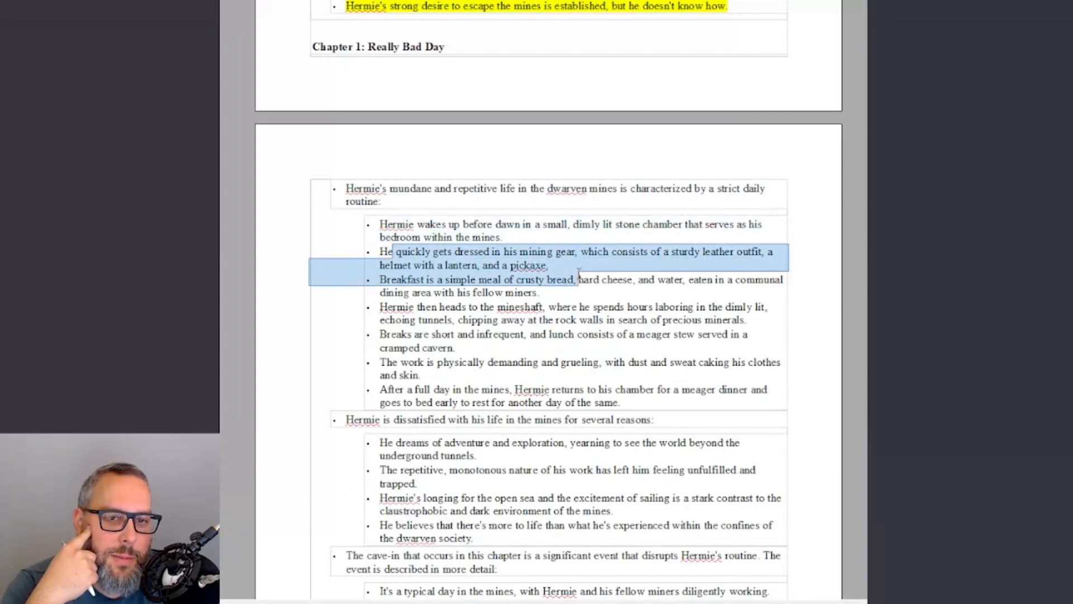
drag(380, 280, 541, 292)
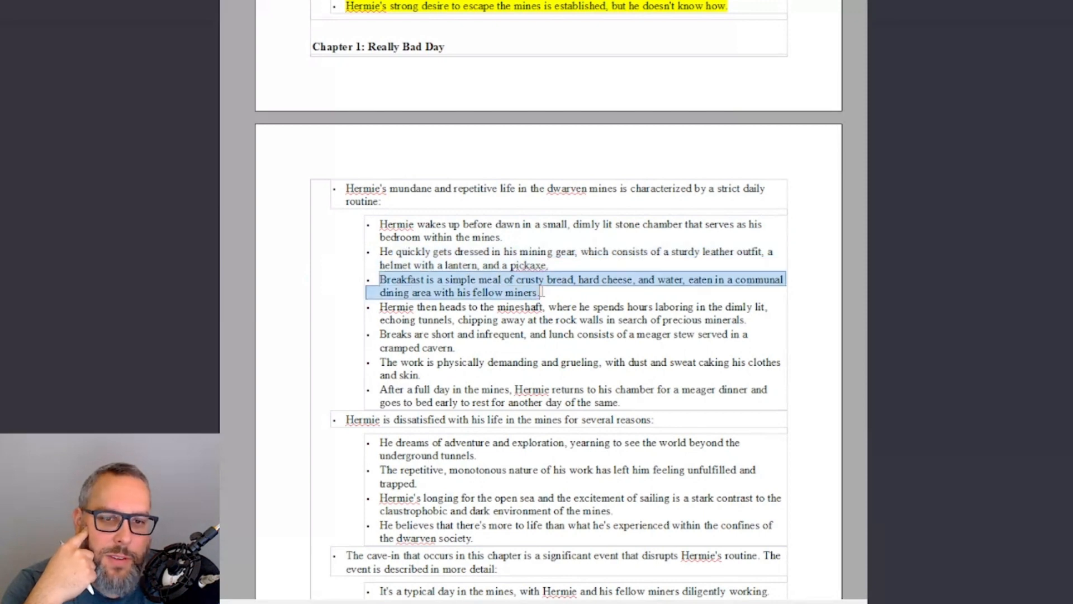
click(542, 292)
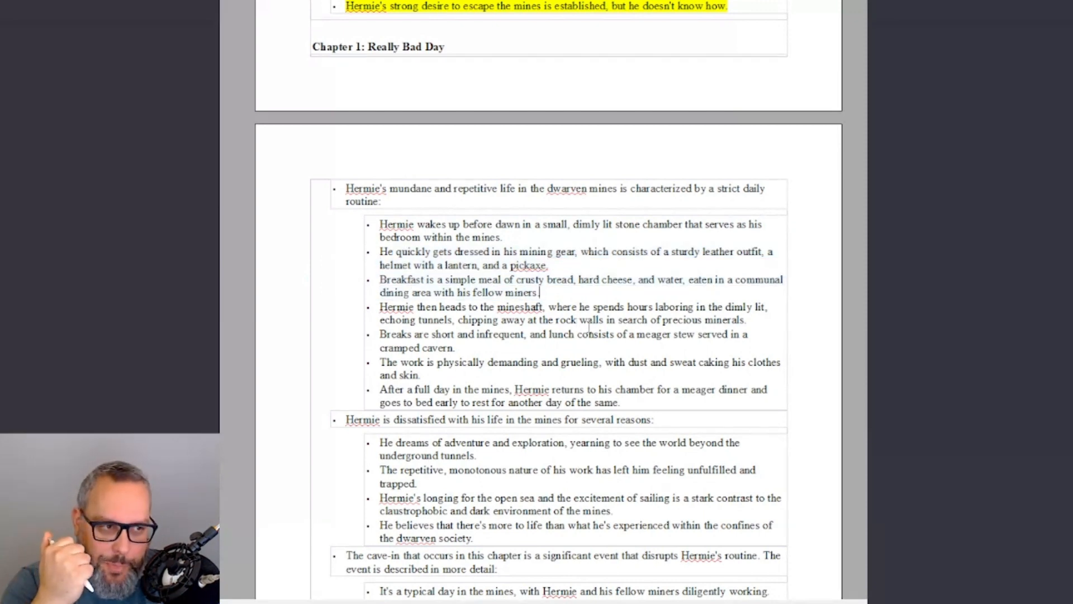
drag(379, 223, 680, 404)
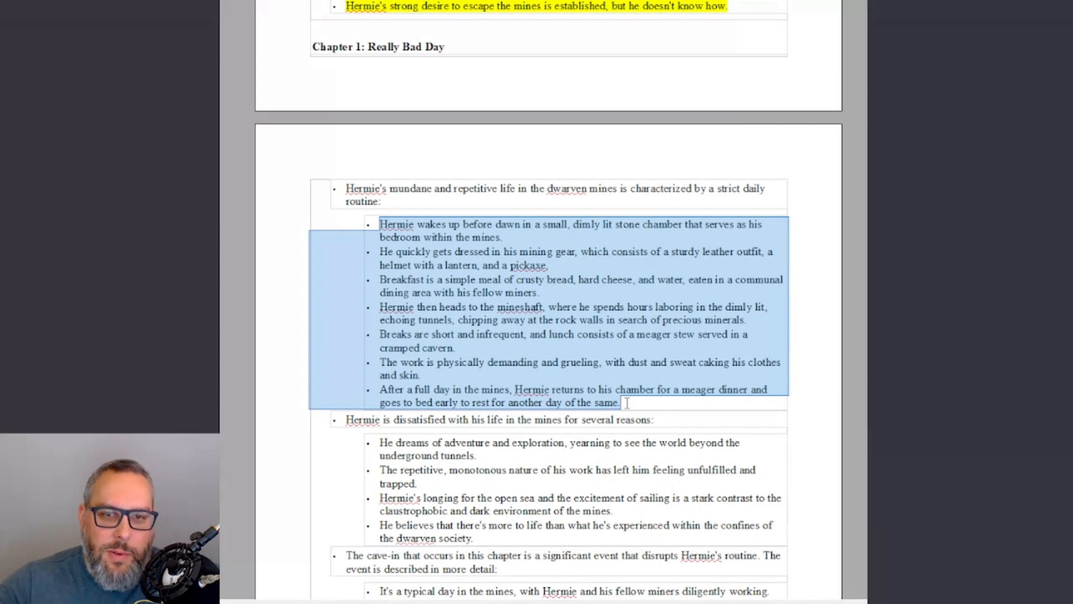
click(507, 238)
drag(509, 239, 373, 226)
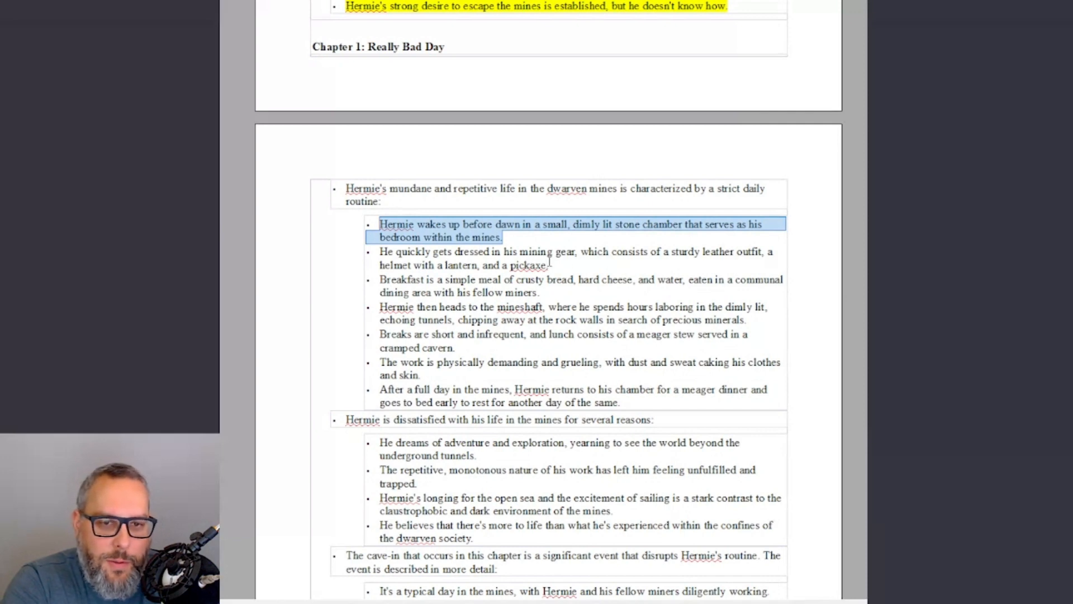
click(583, 263)
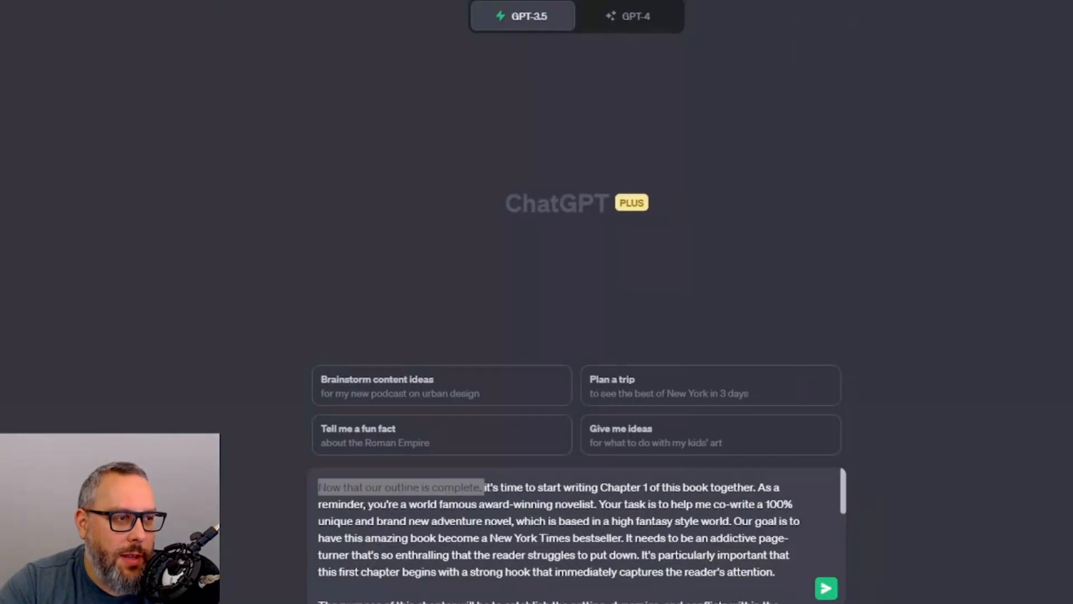
- Rewrite the new chat's prompt to open with "You're a world famous award-winning novelist", dropping the outline and reminder lead-in
click(531, 485)
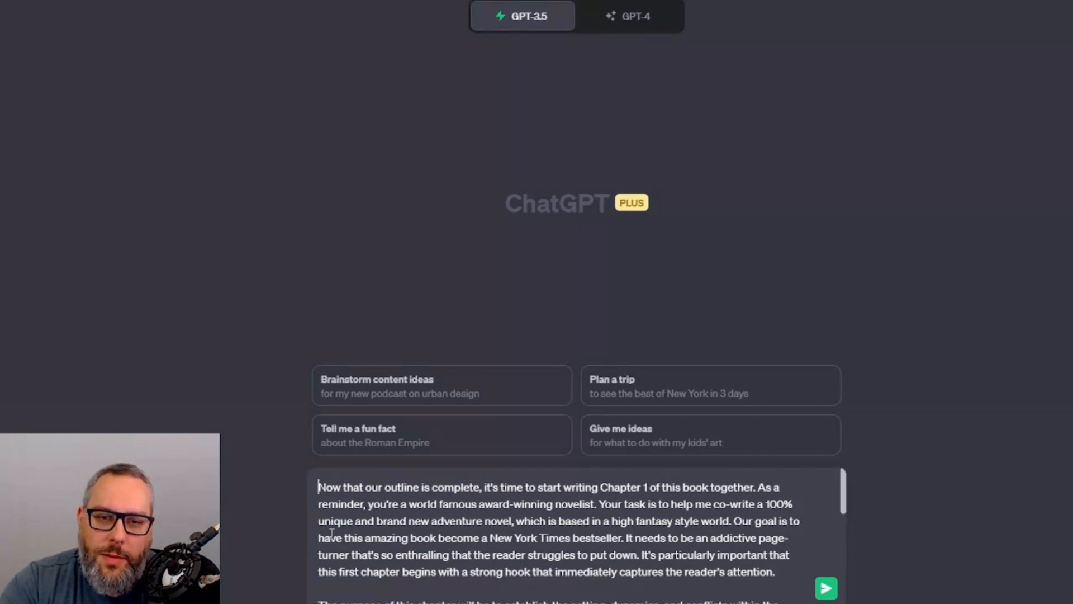
text(Y)
- Add a paragraph before the chapter purpose asking to work through the outline one plot point at a time, without skipping ahead or introducing additional plot points
scroll(653, 529, down, 1)
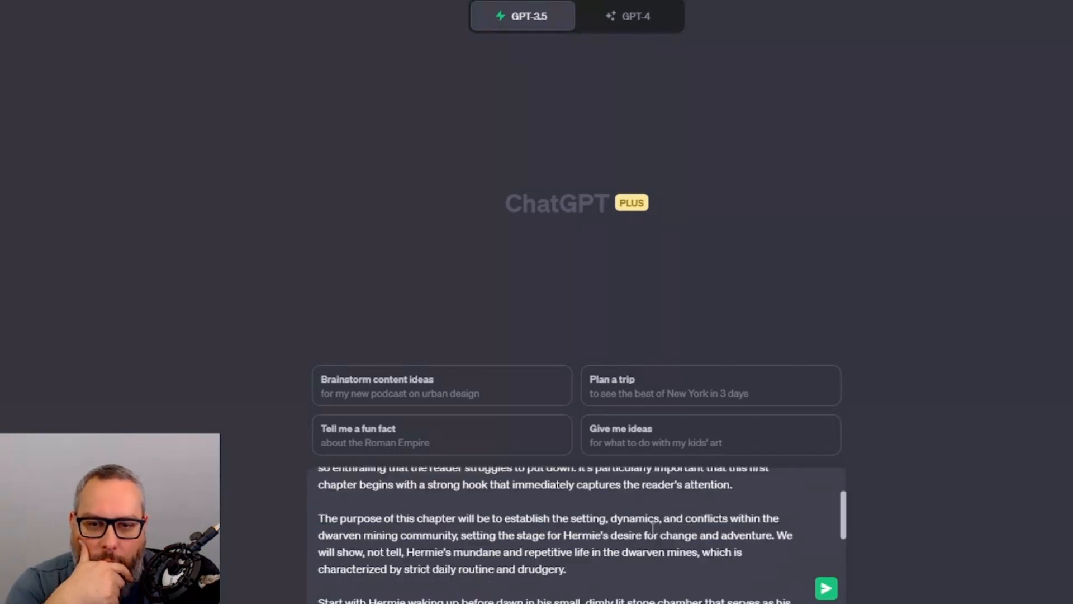
click(740, 502)
key(Return)
key(Return)
text(I have an outline that I want you to work through, one plot point at a time. It's very important that you don't skip ahead or introduce any additional plot points without my instruction.)
- Insert a synopsis section above the outline paragraph, introduced by "Here's a synopsis of the book that we'll be writing together:", and add "with me" after "work through"
scroll(740, 502, up, 5)
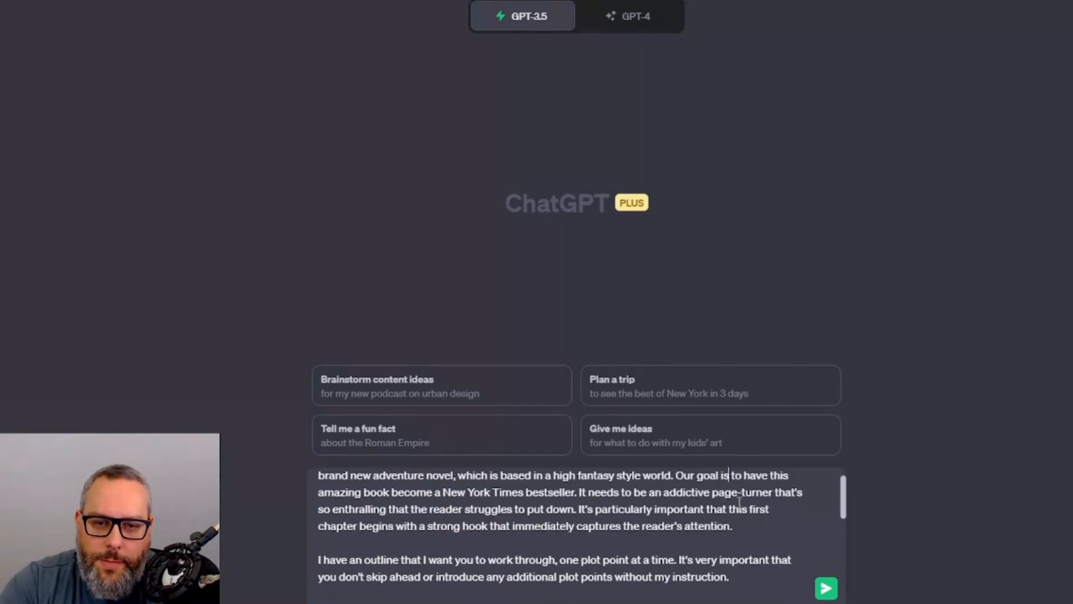
scroll(398, 492, down, 8)
scroll(398, 492, up, 10)
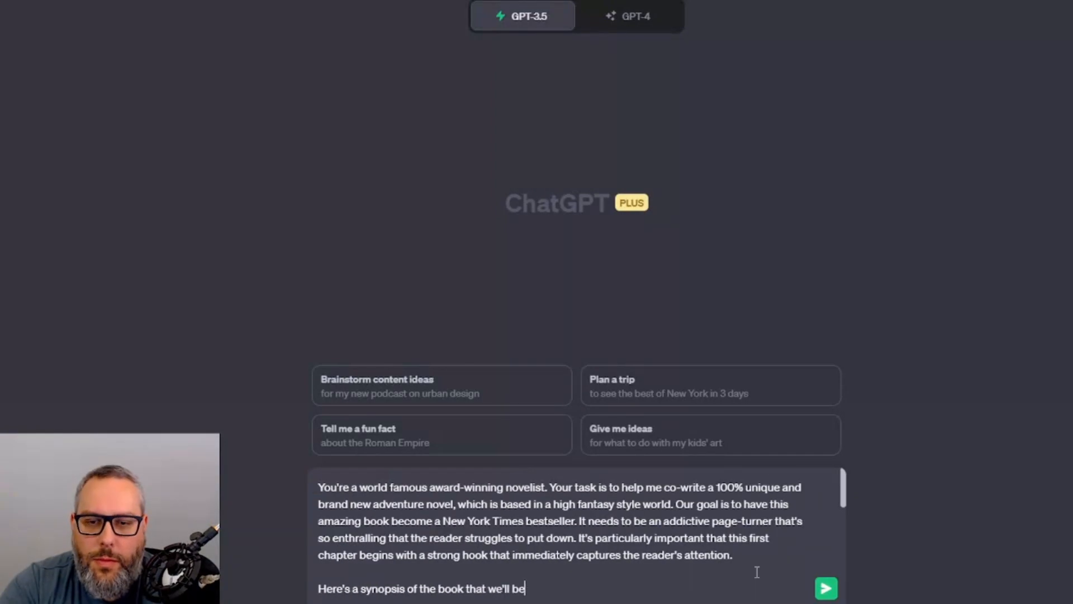
scroll(521, 535, down, 6)
scroll(521, 536, down, 10)
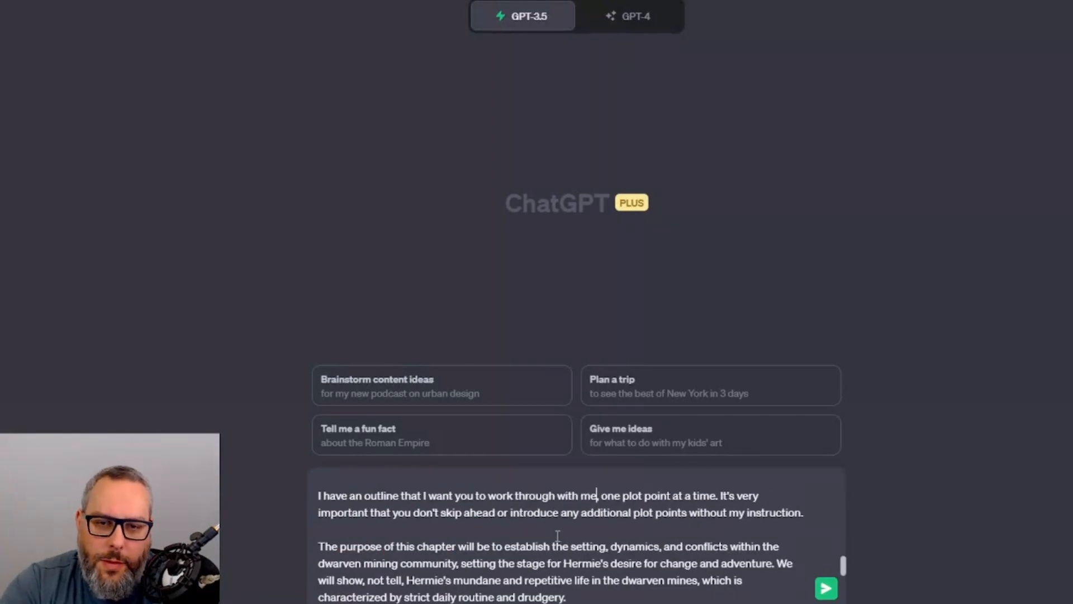
click(648, 589)
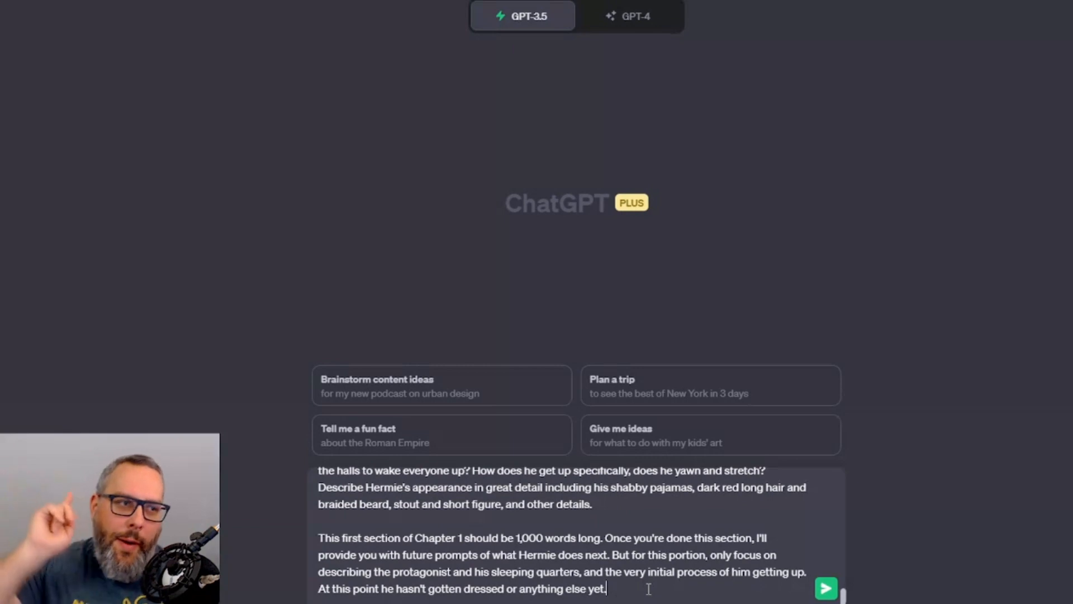
scroll(643, 582, up, 15)
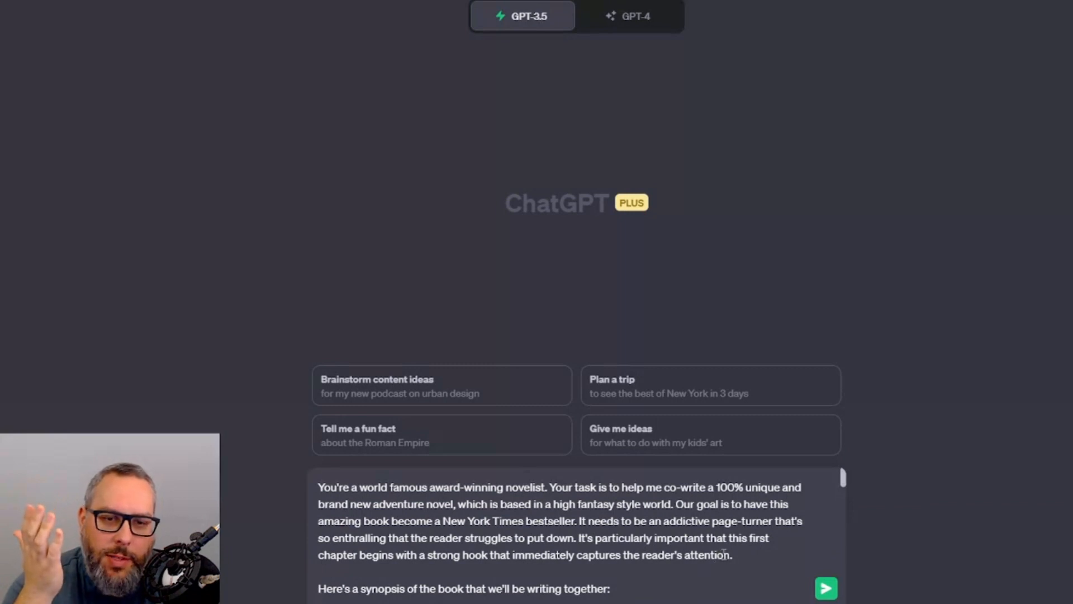
mouse_move(499, 18)
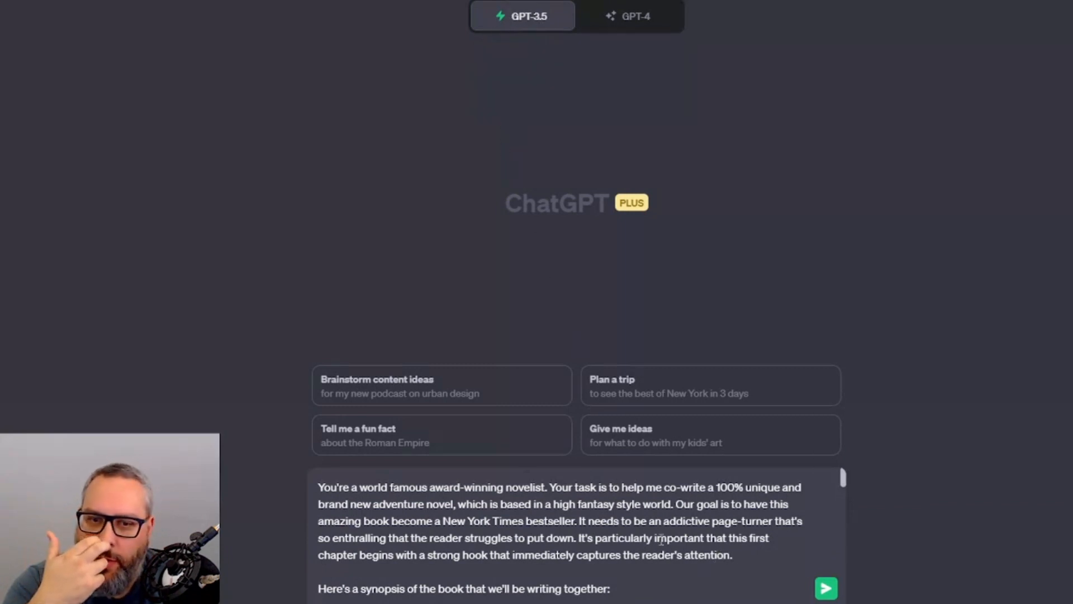
- Review the drafted prompt from the opening hook and synopsis through the instruction to work one plot point at a time
drag(733, 554, 617, 551)
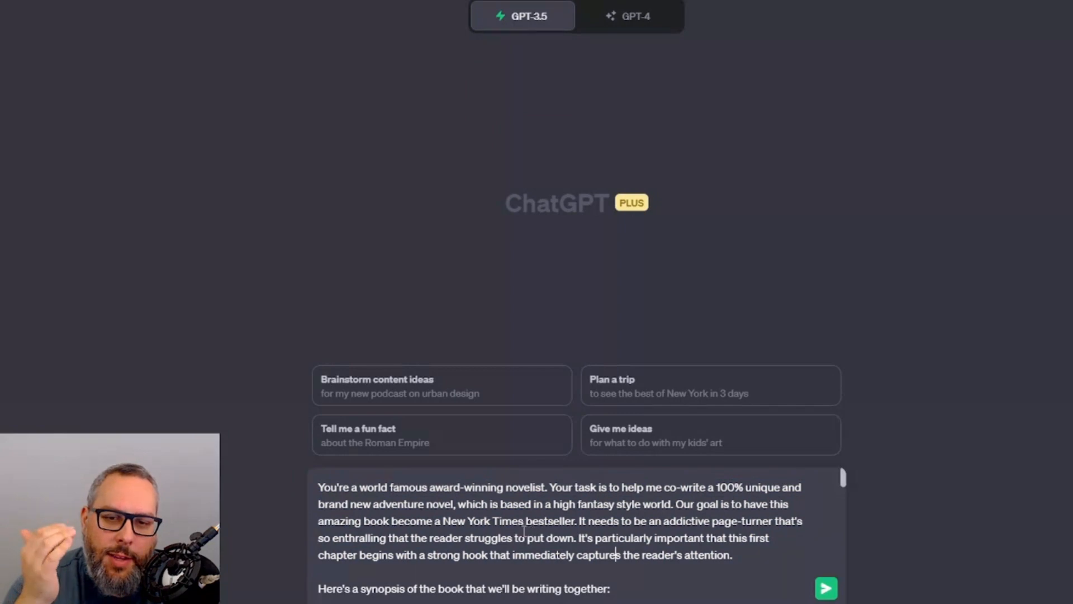
scroll(525, 531, down, 1)
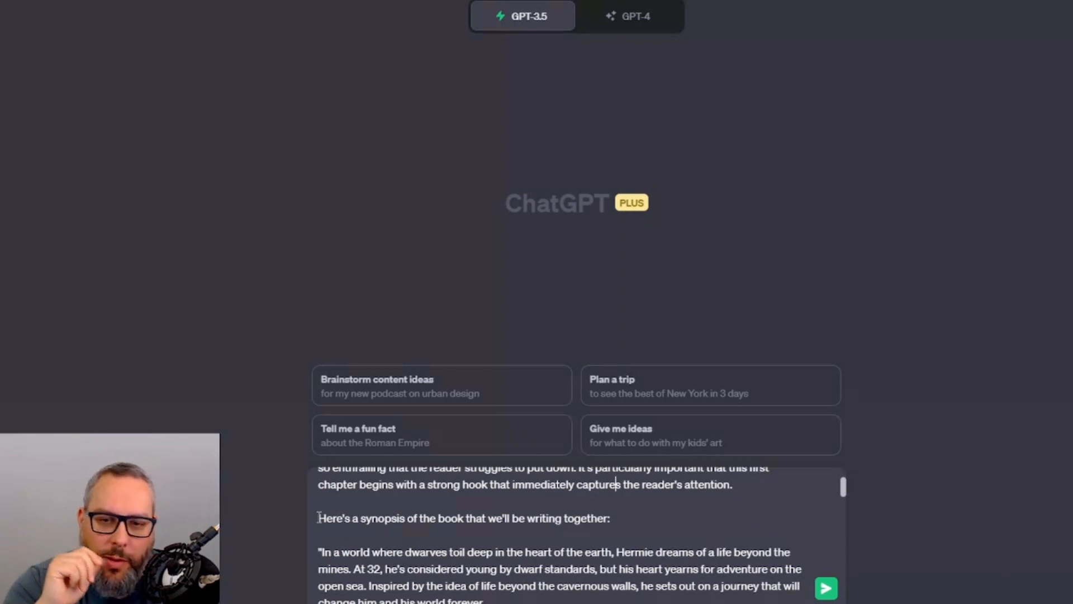
scroll(373, 520, down, 5)
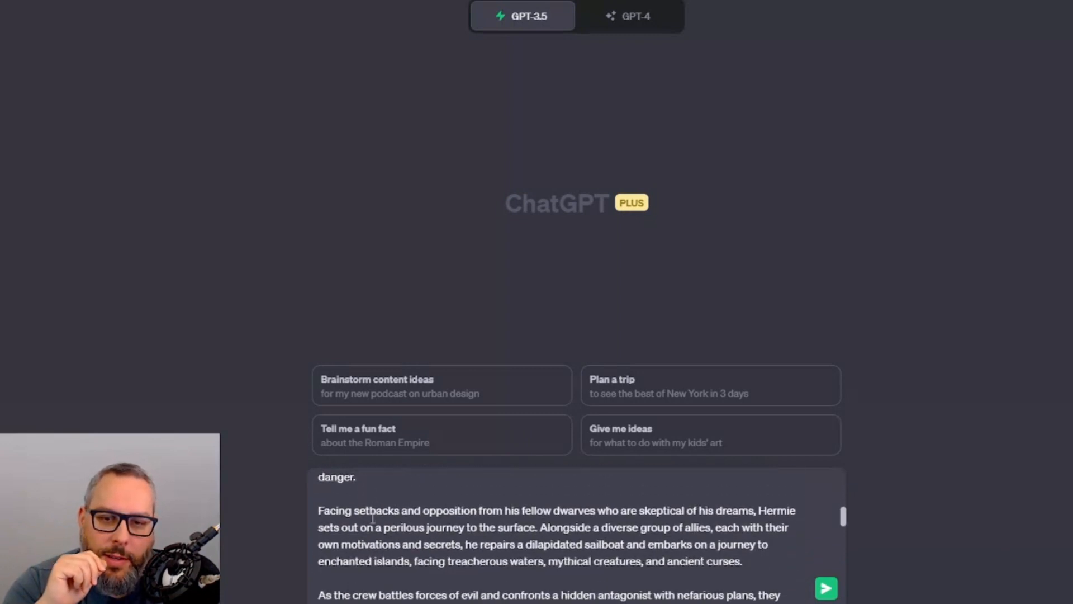
scroll(373, 518, down, 5)
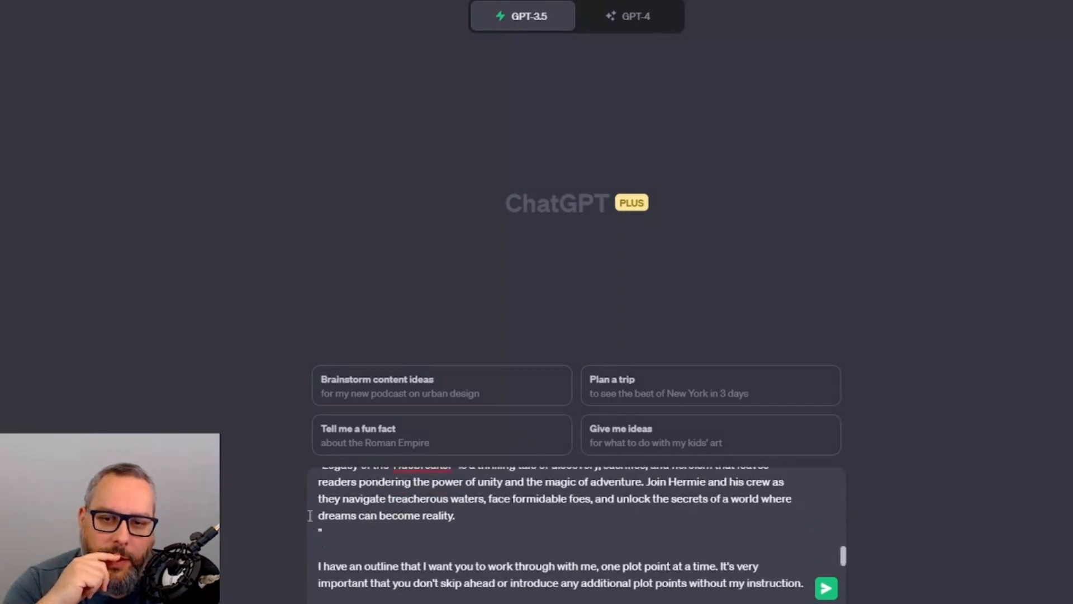
scroll(342, 498, down, 3)
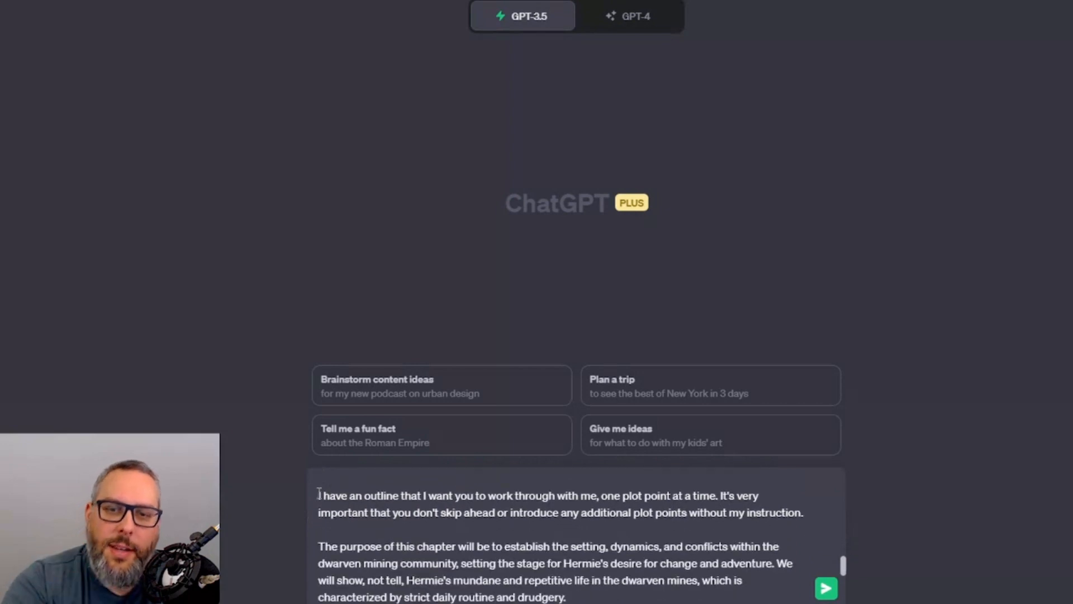
drag(316, 495, 601, 495)
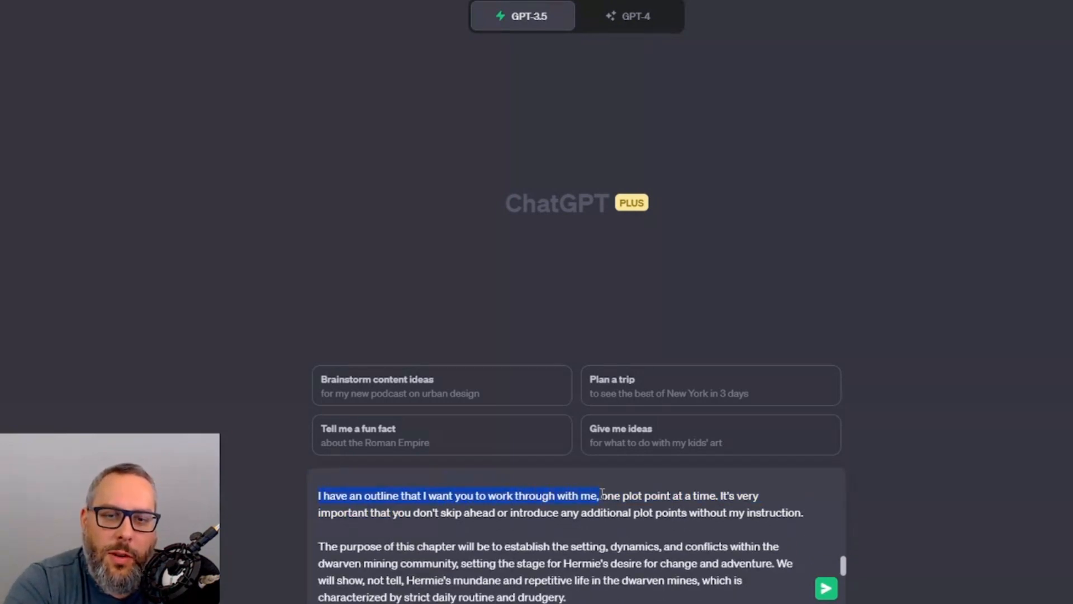
drag(667, 496, 767, 503)
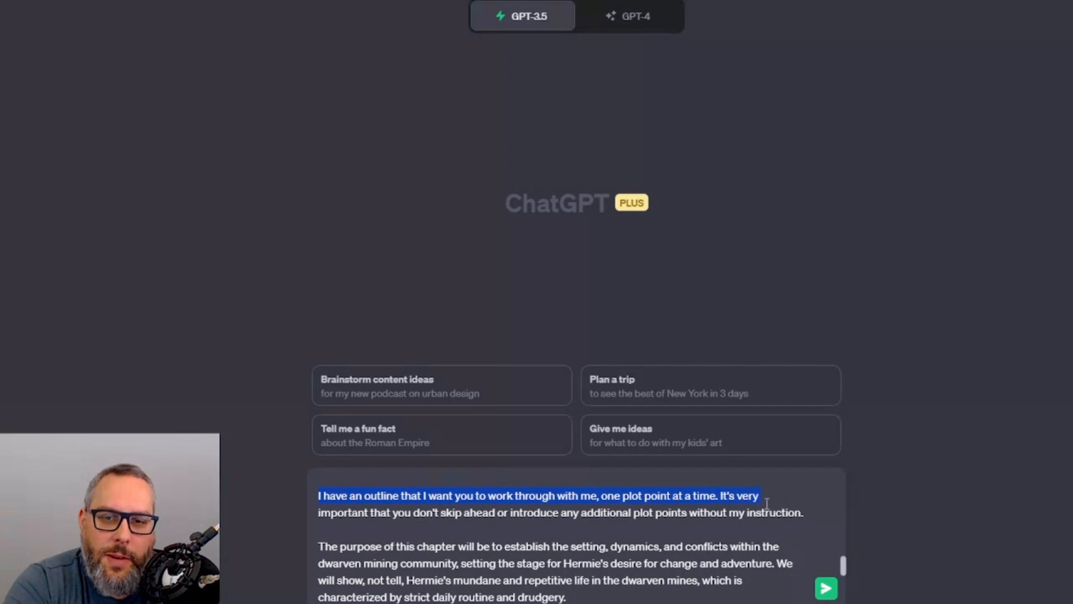
drag(403, 520, 475, 519)
drag(556, 514, 715, 513)
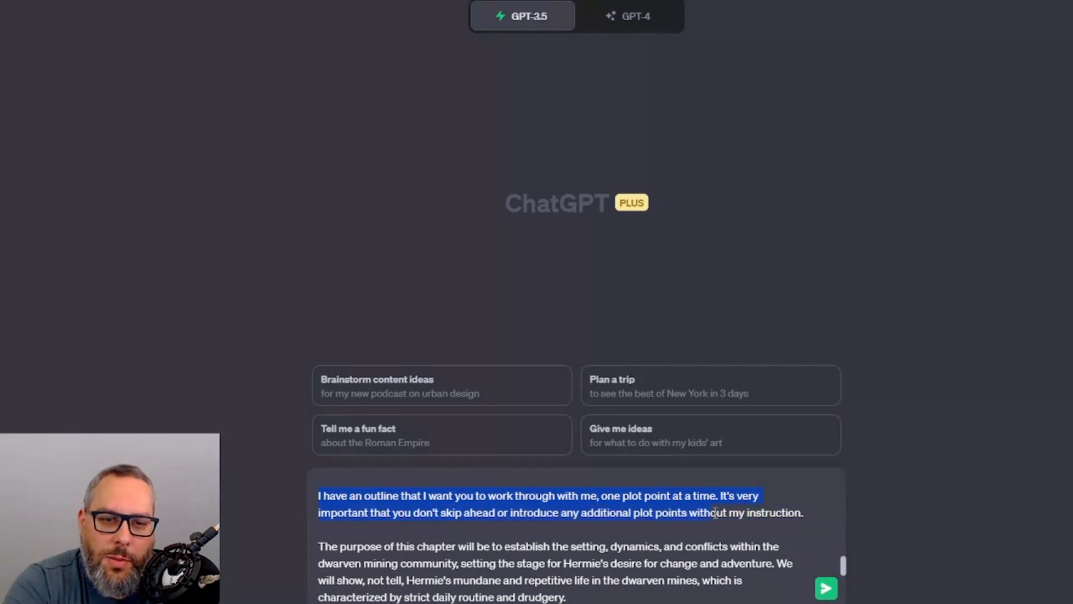
click(805, 514)
- Check the waking-up and 1,000-word section instructions at the end of the prompt, and submit it to GPT-3.5
scroll(480, 530, down, 1)
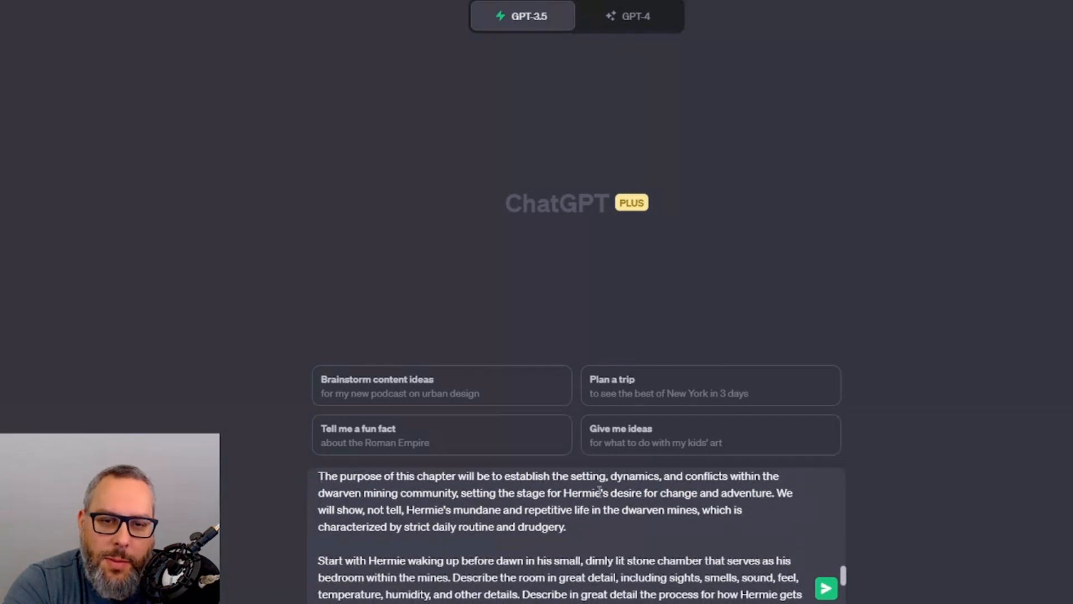
scroll(451, 536, down, 1)
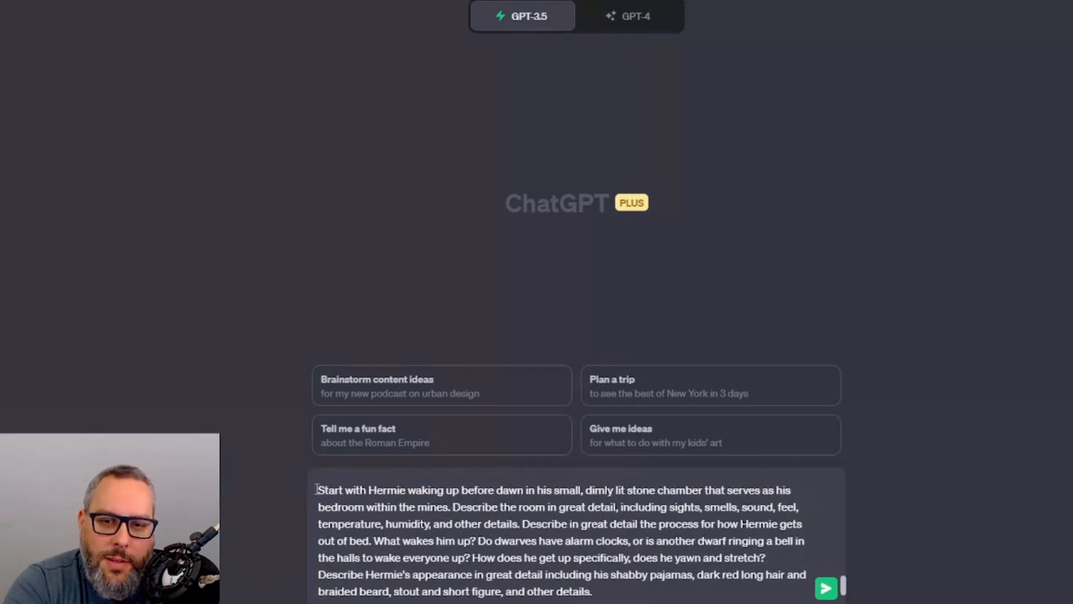
click(511, 534)
scroll(402, 542, down, 1)
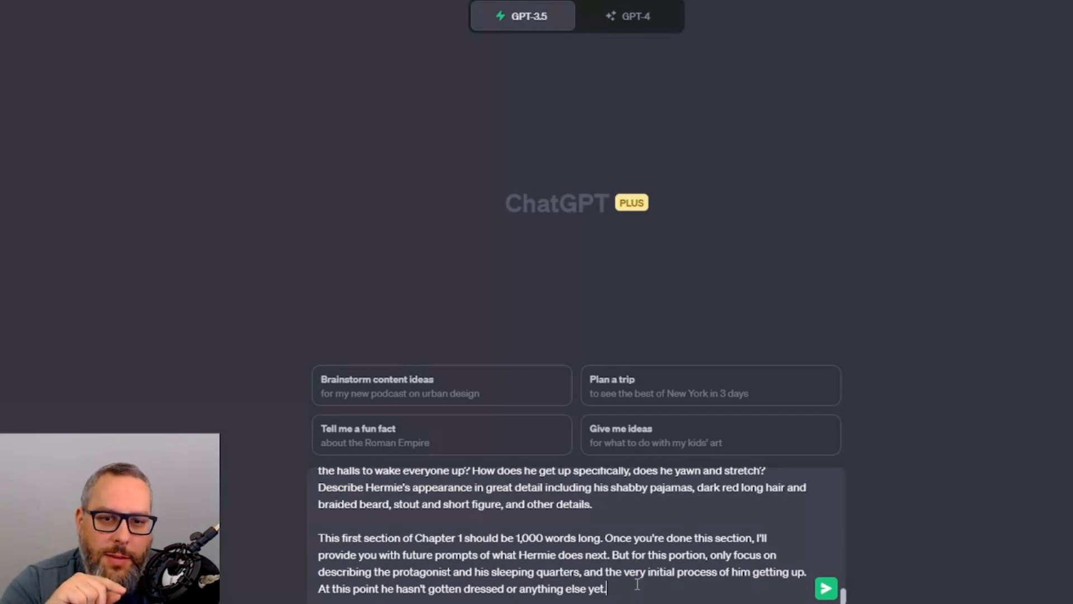
key(Return)
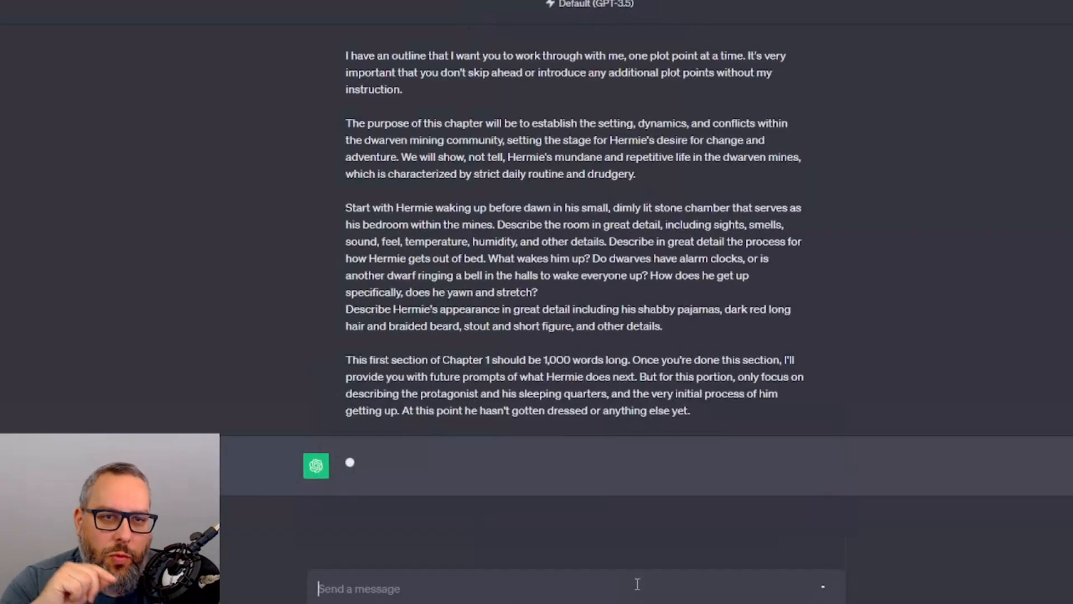
- Compare the opening paragraph of "Chapter 1: The Depths of Routine" with the prompt's instructions, including "show, not tell"
scroll(616, 509, up, 10)
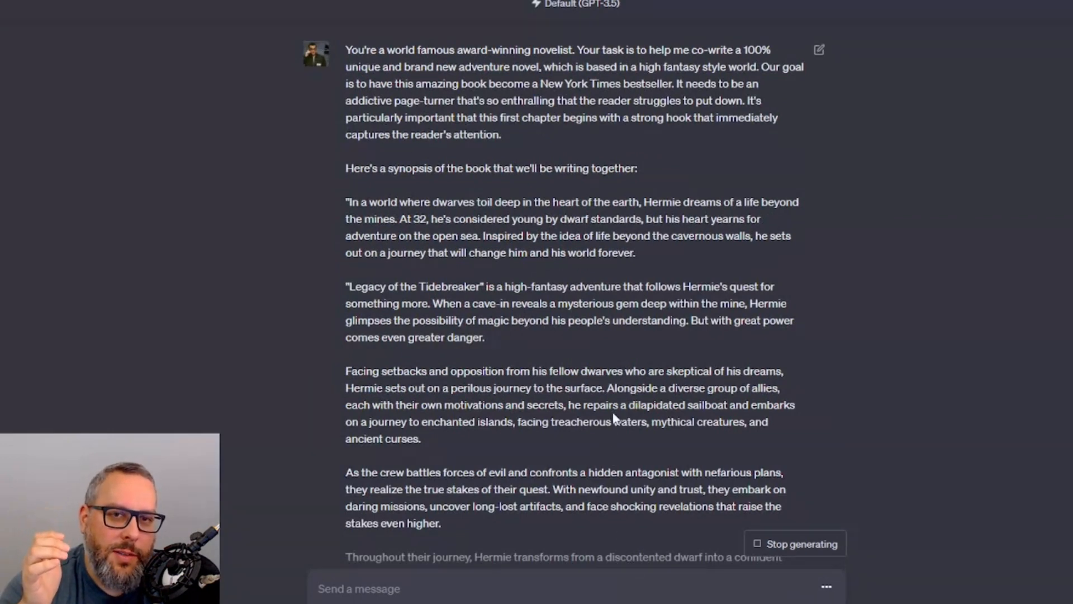
scroll(452, 334, down, 15)
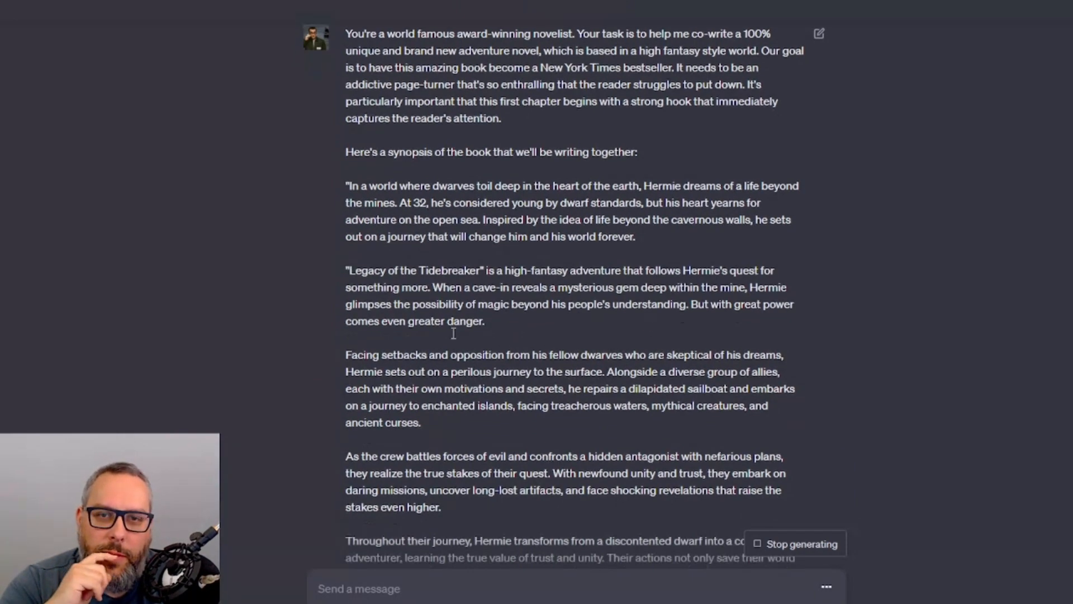
scroll(490, 313, down, 3)
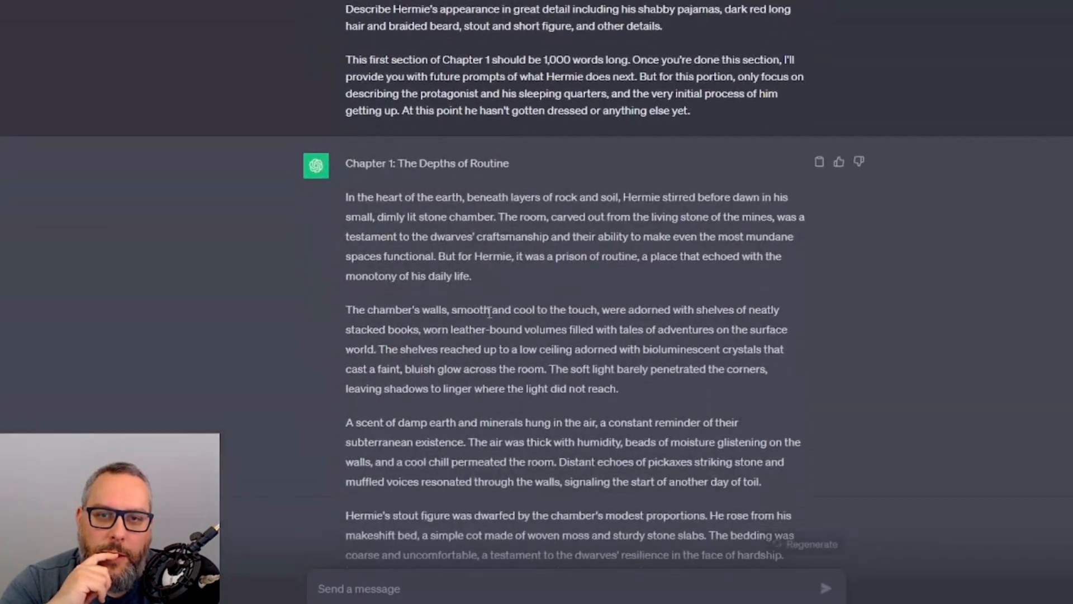
drag(348, 130, 561, 212)
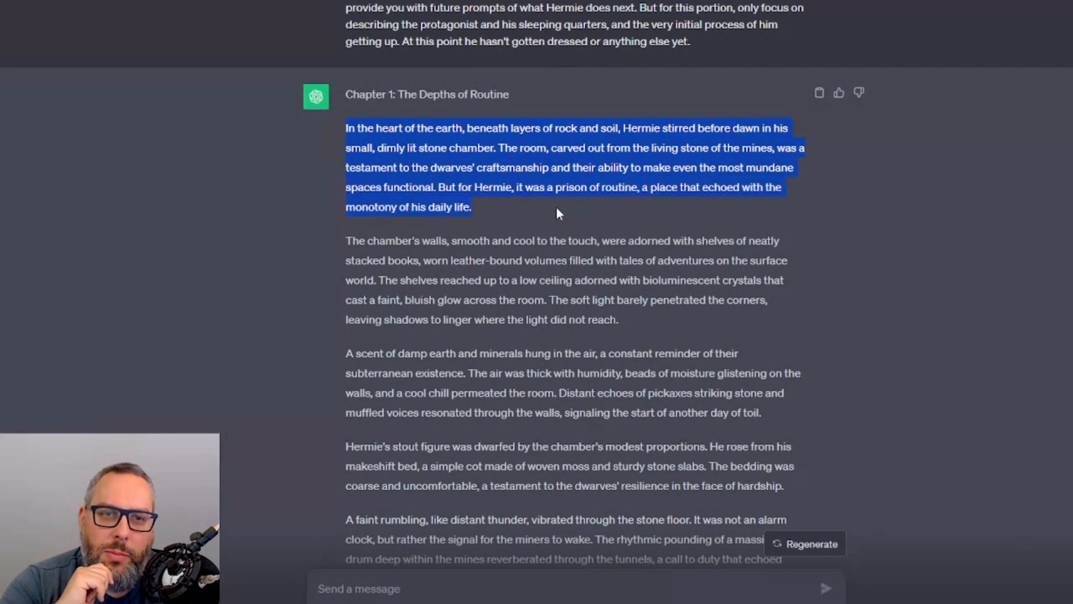
click(556, 211)
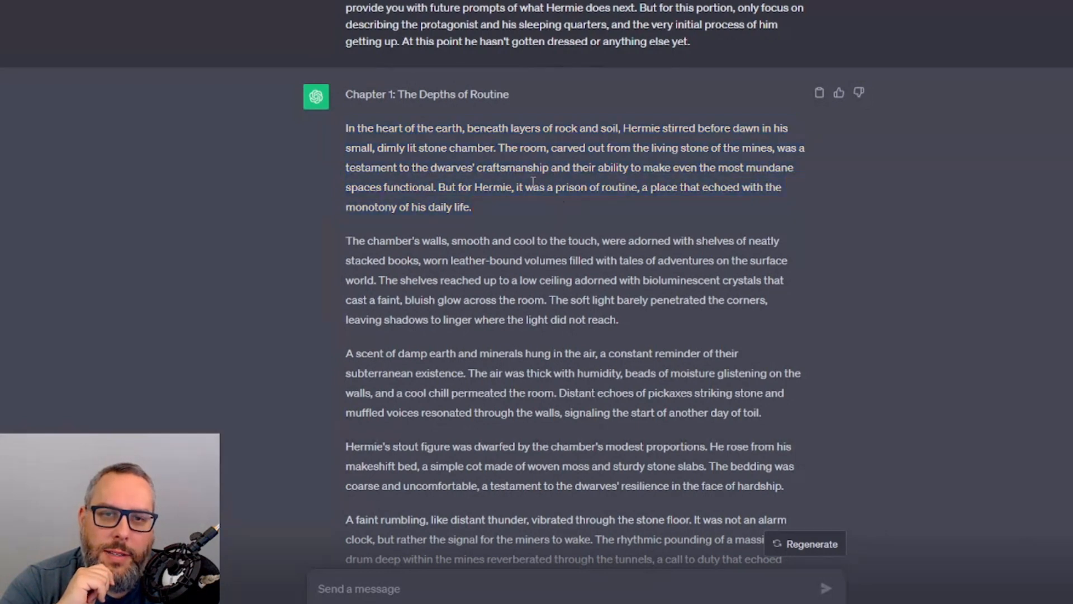
drag(517, 187, 642, 188)
scroll(642, 188, up, 4)
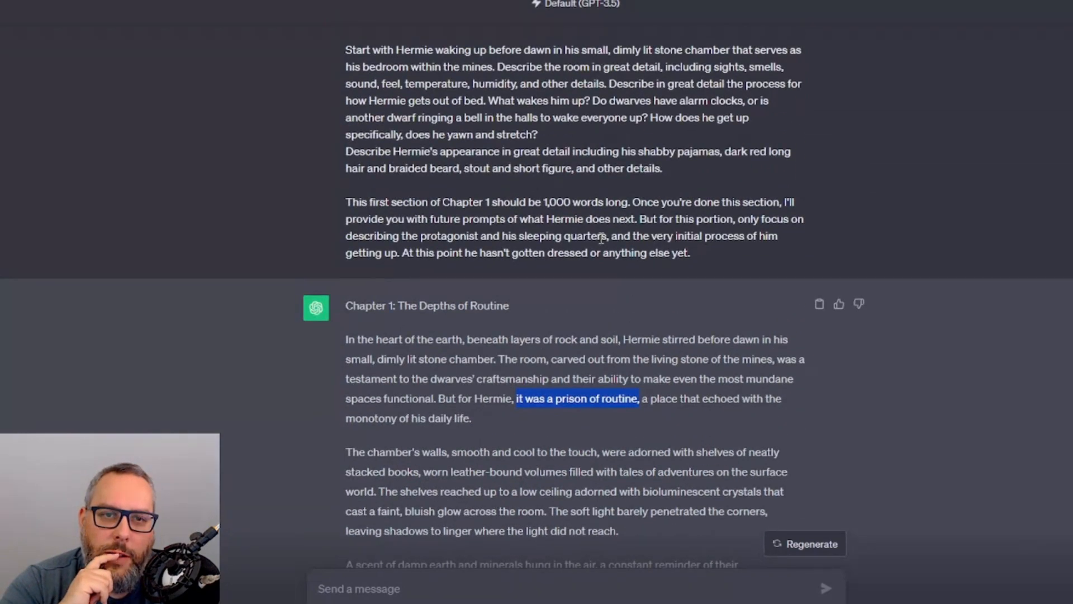
scroll(604, 237, up, 5)
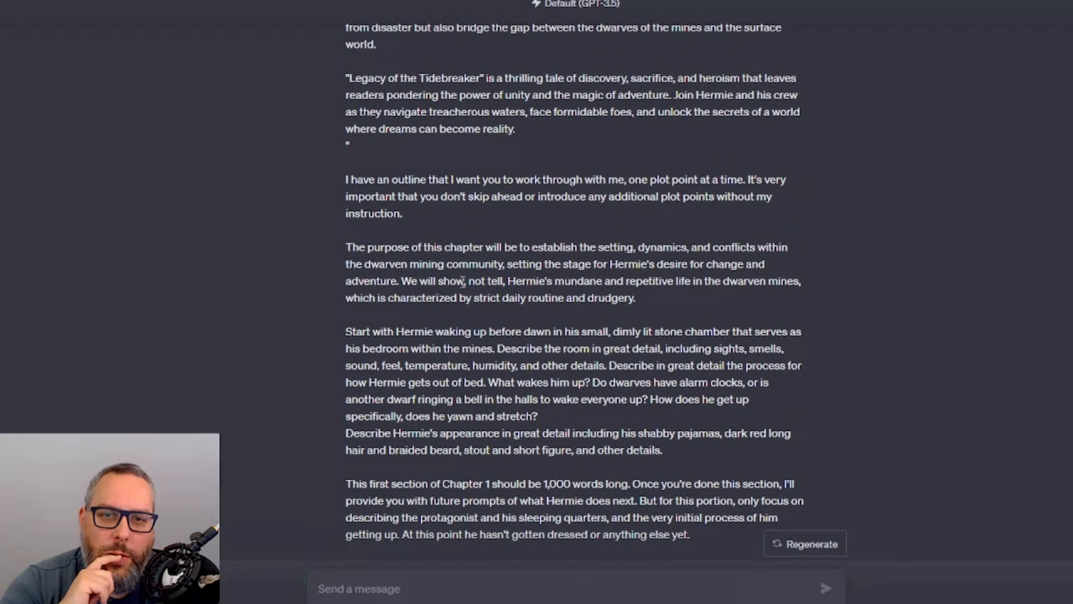
scroll(615, 293, down, 8)
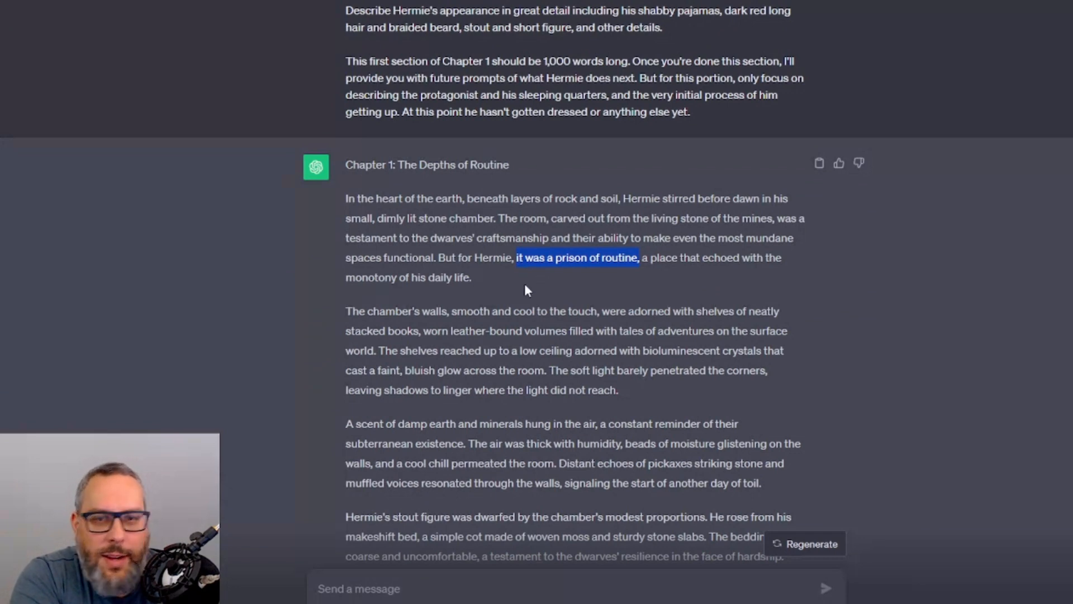
- Read the rest of the generated chapter section, covering the chamber description, the wake-up signal and Hermie getting out of bed
scroll(529, 285, down, 1)
scroll(548, 291, down, 2)
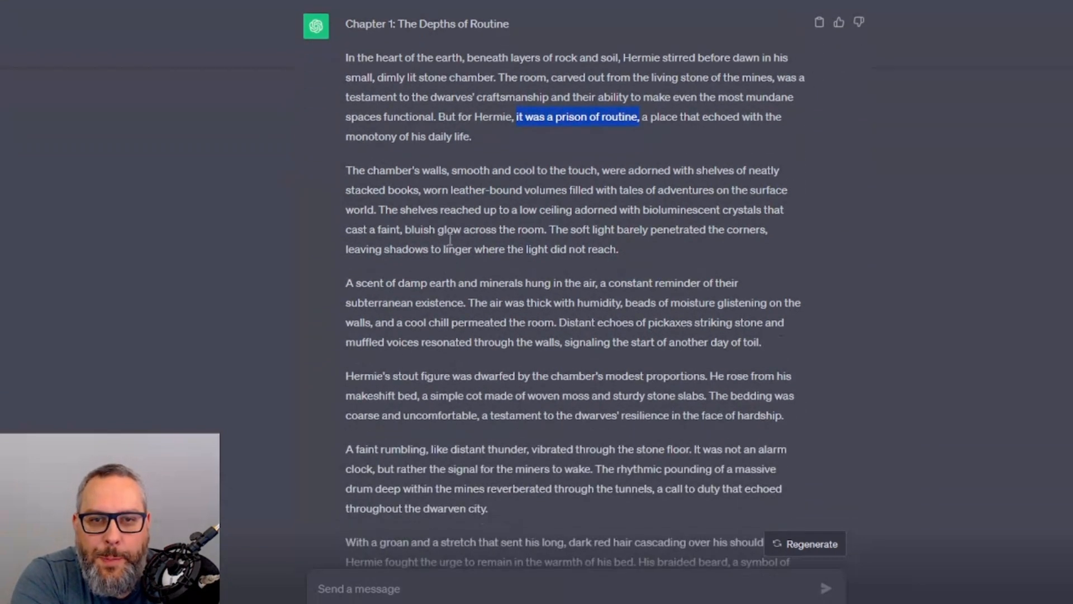
drag(342, 169, 796, 415)
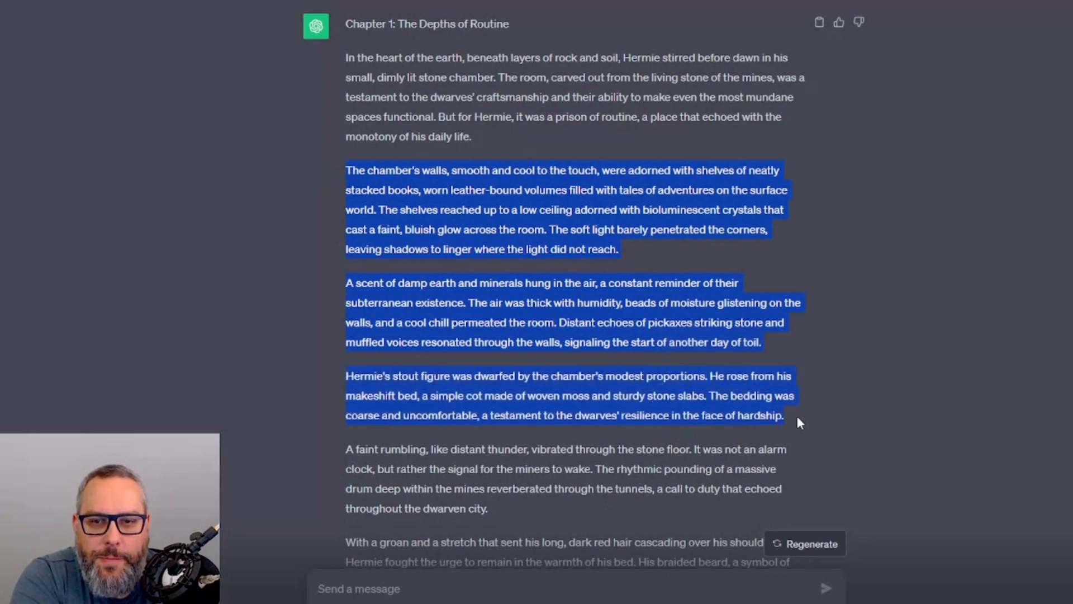
scroll(670, 392, down, 3)
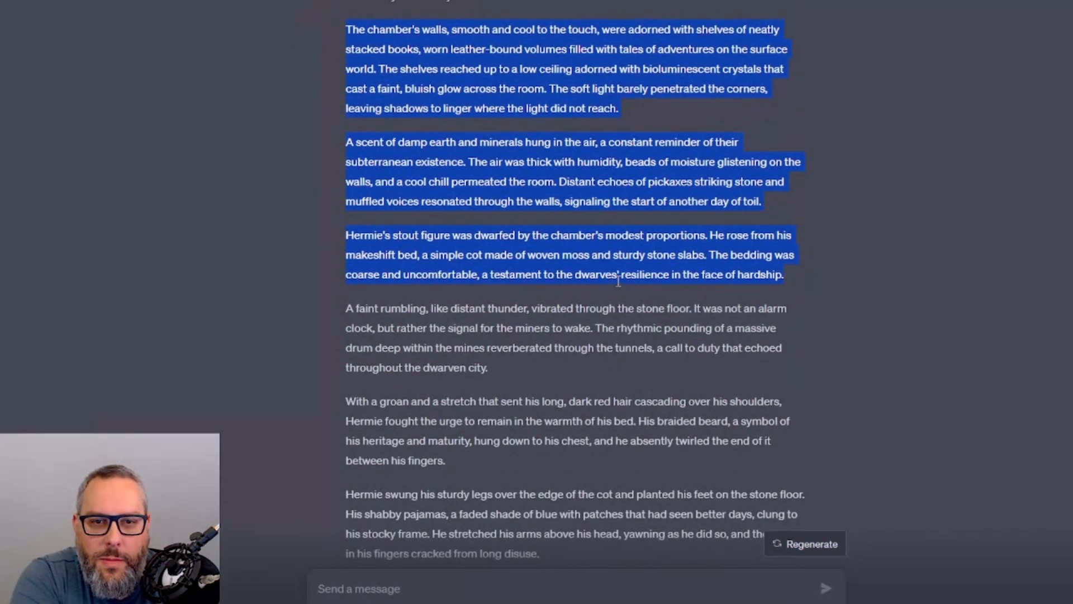
scroll(619, 281, down, 1)
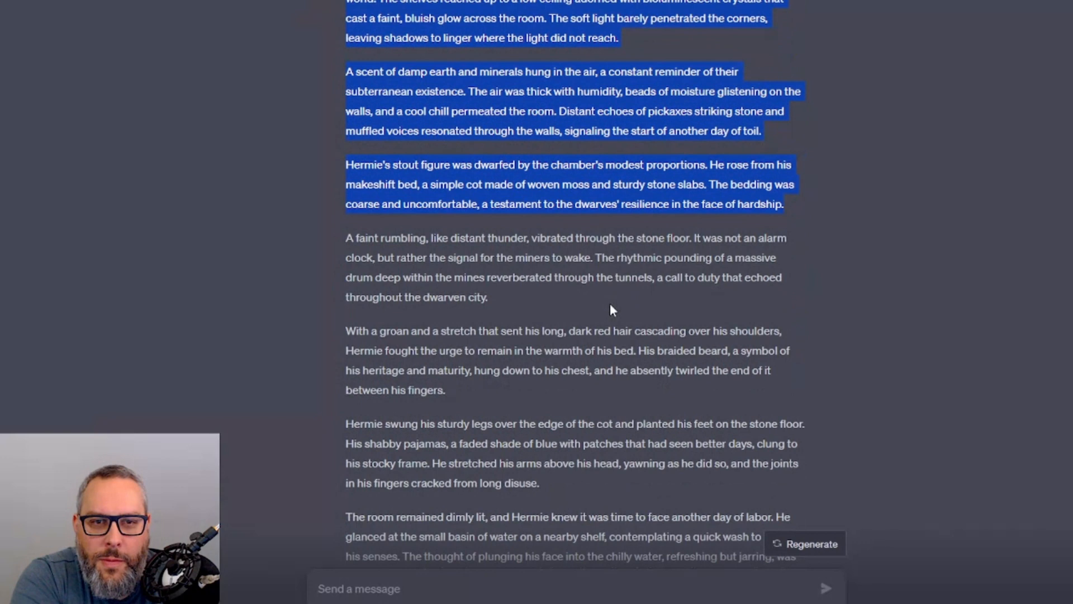
drag(547, 301, 469, 221)
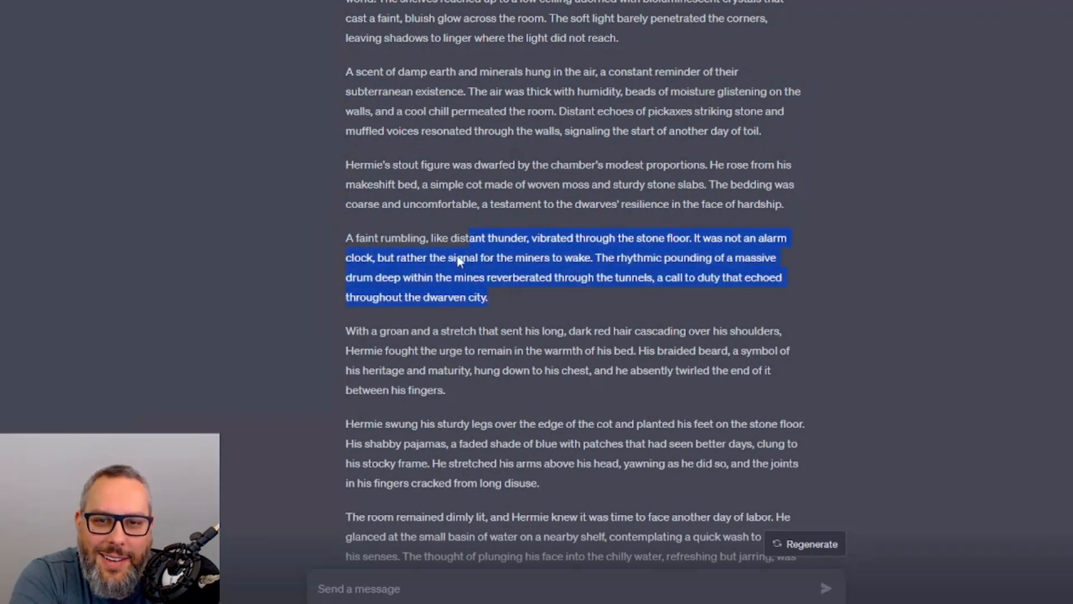
scroll(468, 223, down, 4)
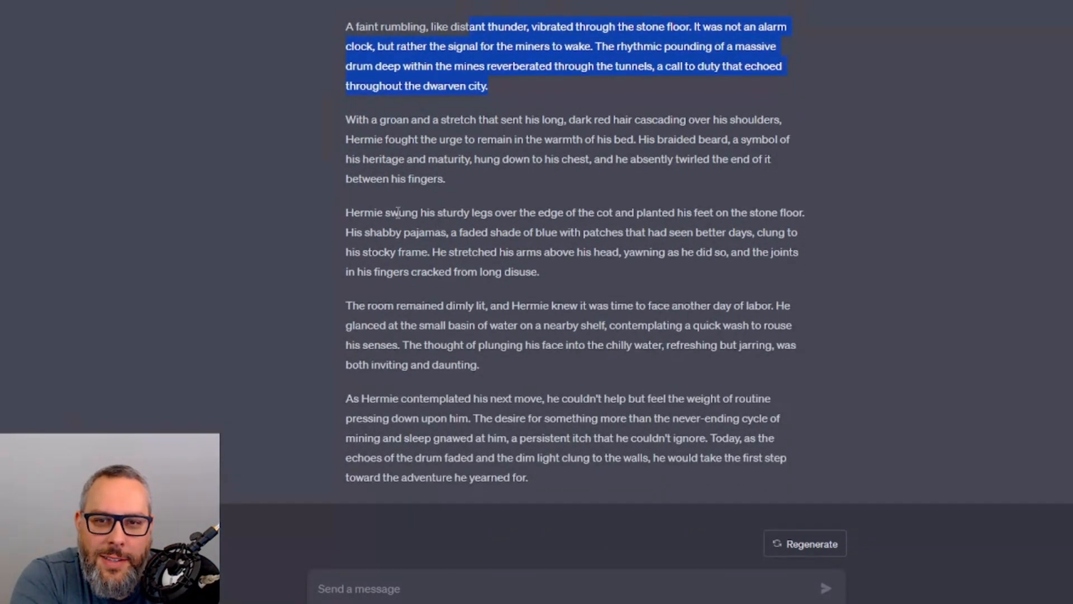
drag(344, 212, 544, 478)
click(543, 477)
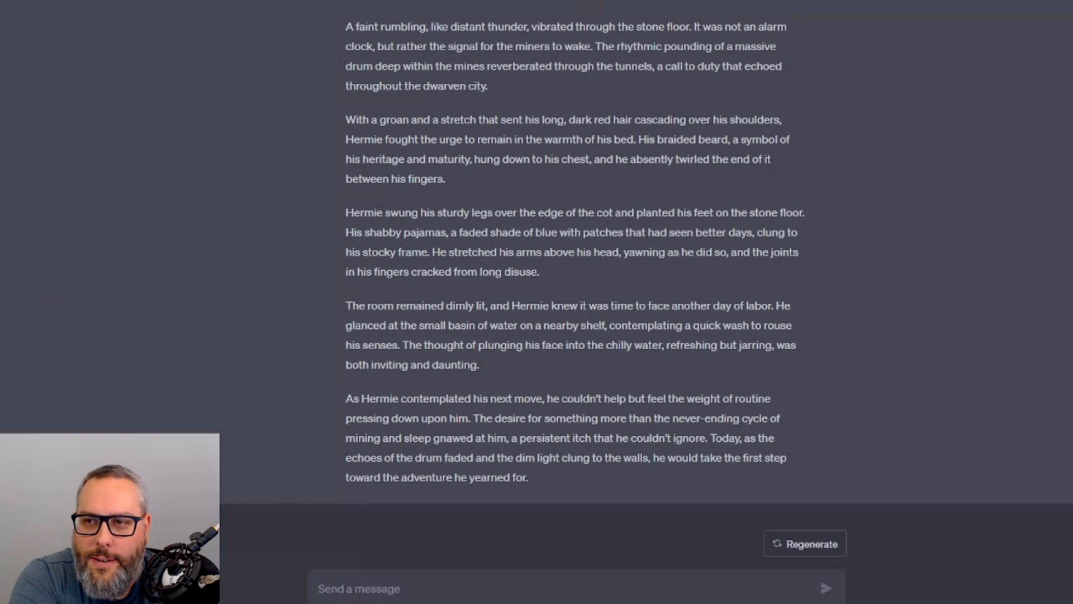
- Copy the entire "Chapter 1: Really Bad Day" response from the other chat into the blank text document
key(ctrl+Tab)
key(ctrl+shift+Tab)
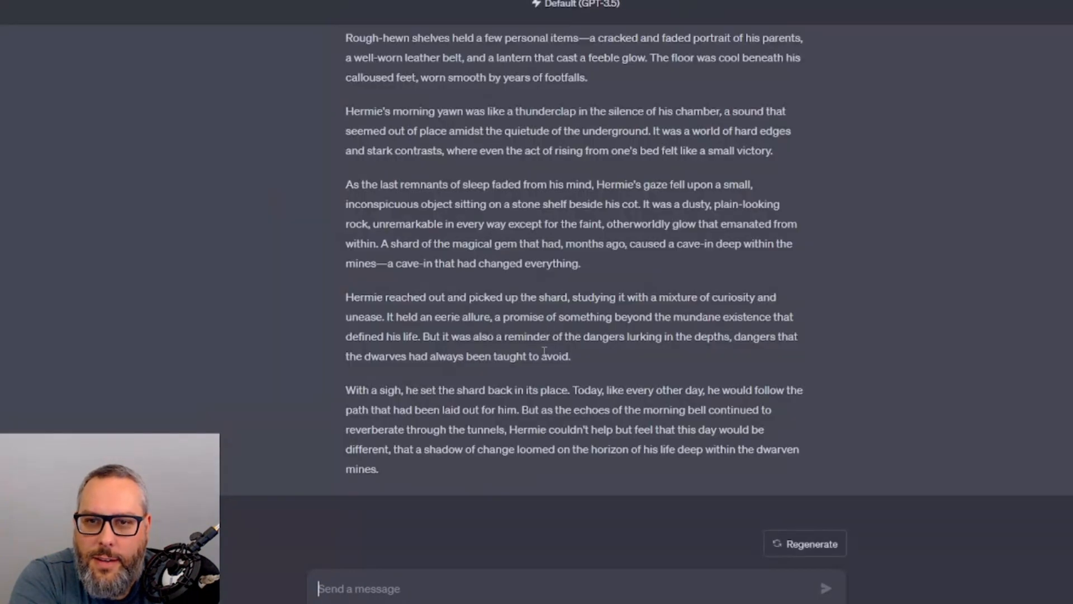
drag(418, 469, 339, 190)
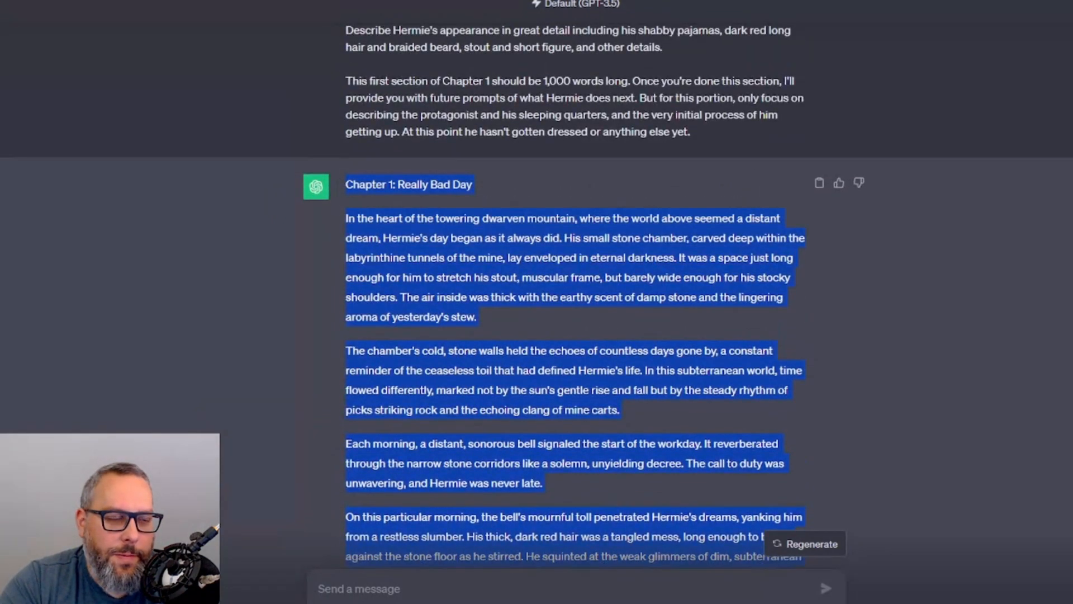
key(alt+Tab)
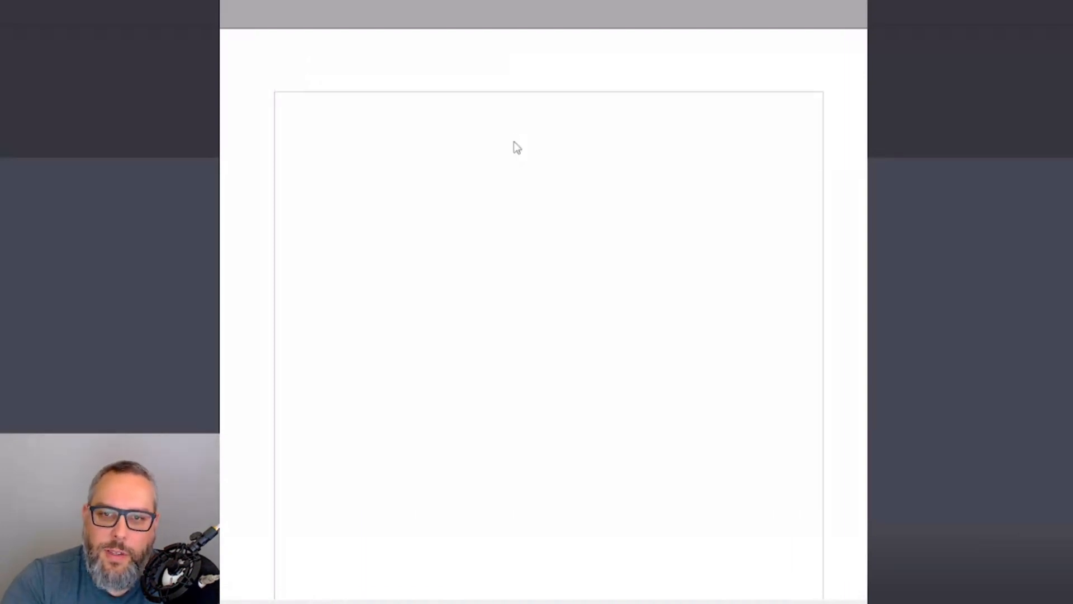
key(ctrl+v)
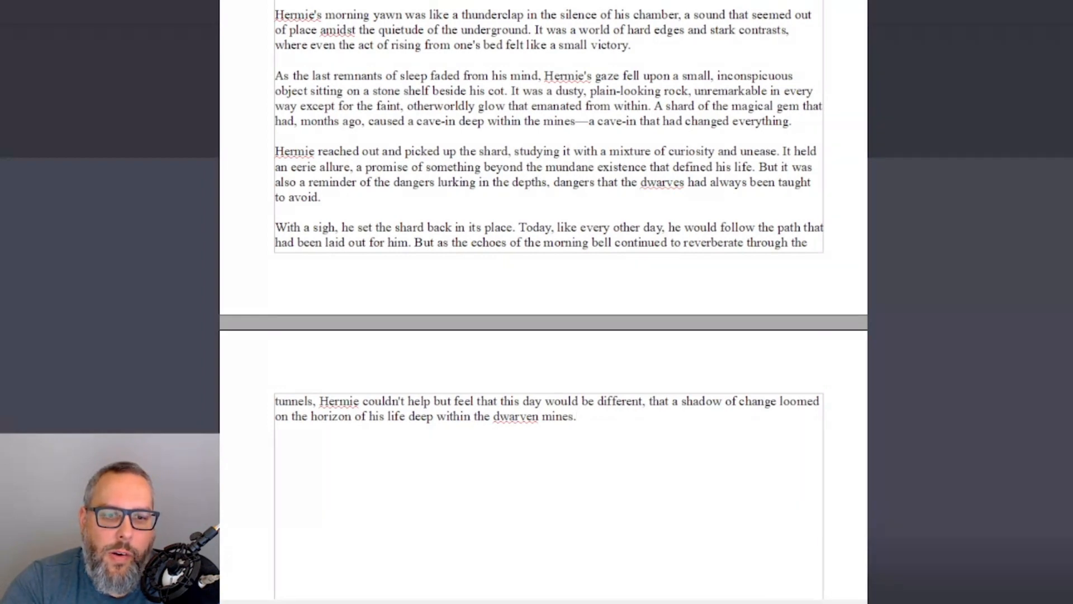
- Make the heading "Chapter 1: Really Bad Day" bold and look over the pasted chapter text
scroll(548, 302, down, 2)
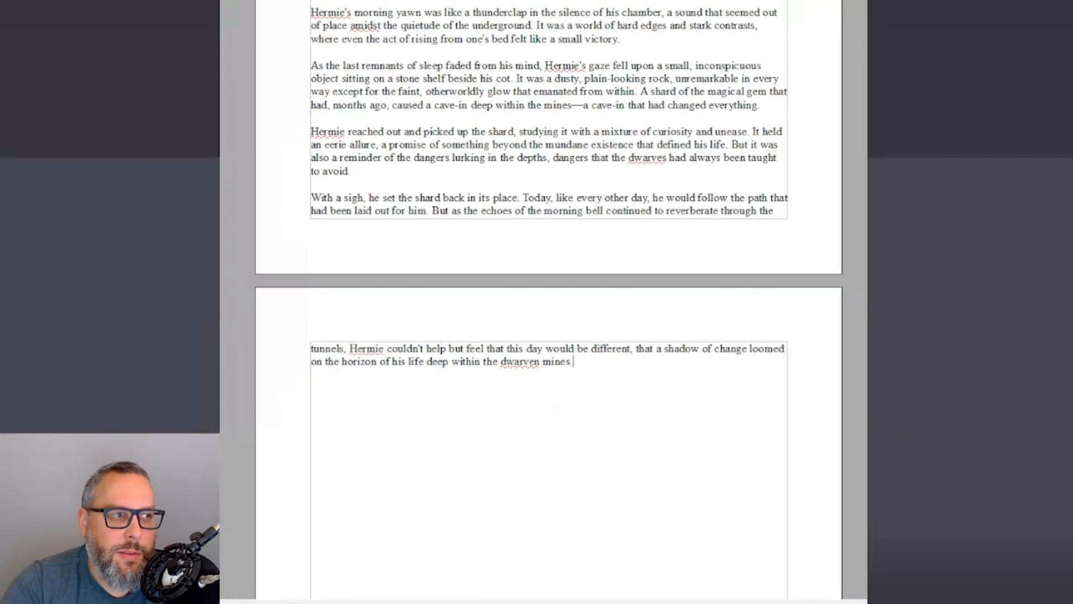
scroll(630, 305, up, 10)
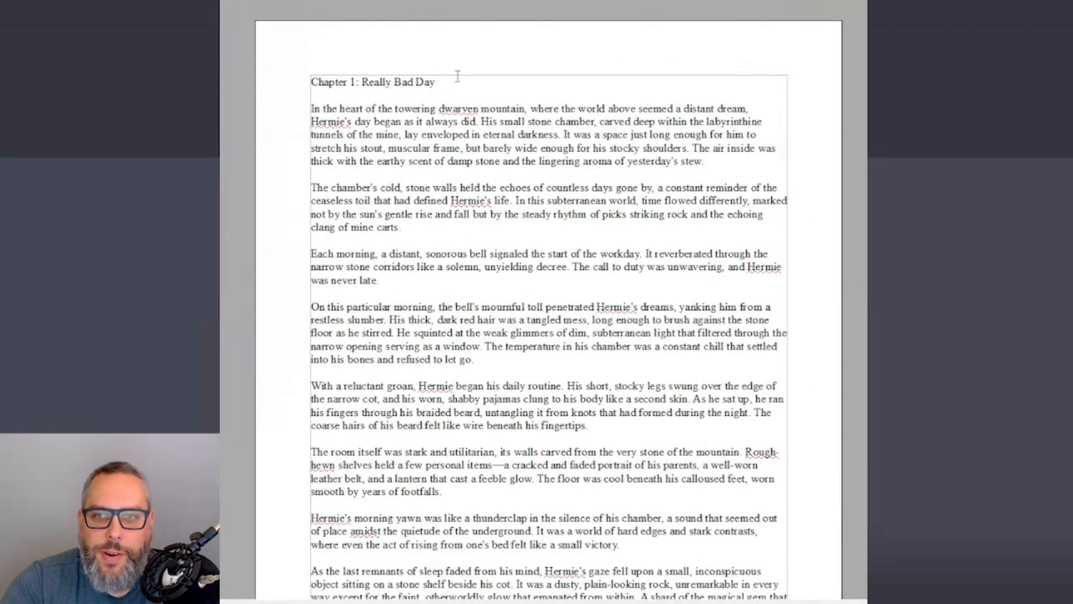
drag(462, 81, 305, 79)
key(ctrl+b)
scroll(344, 317, down, 5)
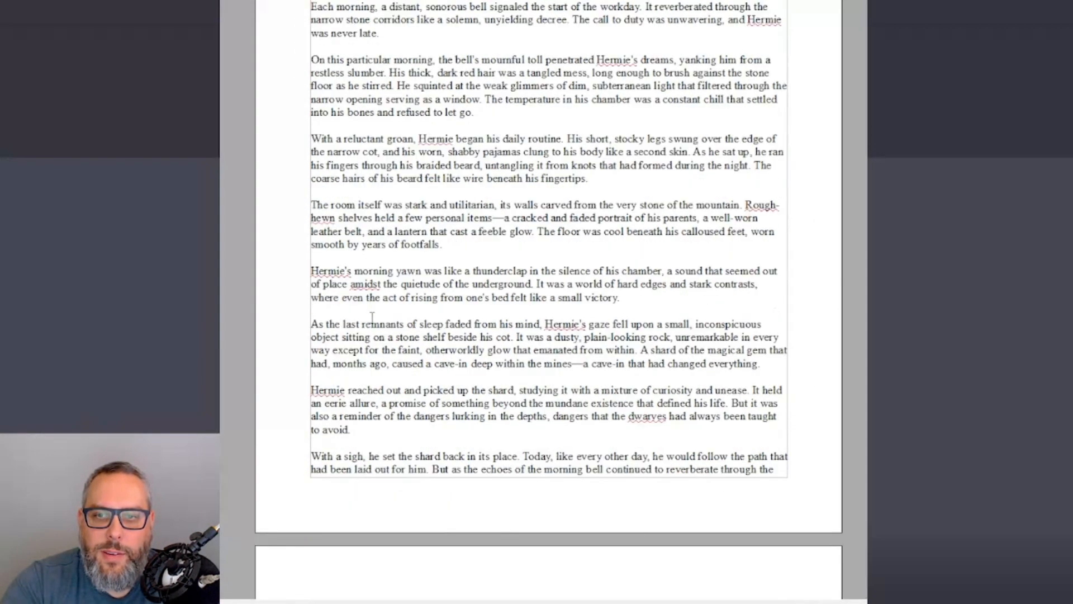
scroll(344, 317, down, 2)
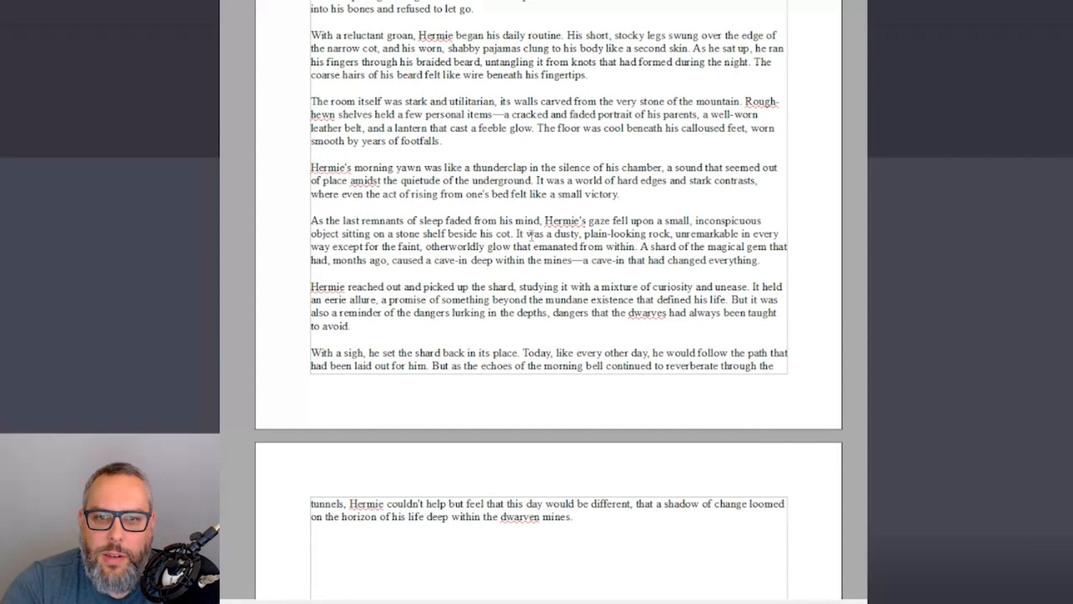
- Highlight in yellow the sentence starting "A shard of the magical gem" and ending "a cave-in that had changed everything."
drag(641, 245, 771, 264)
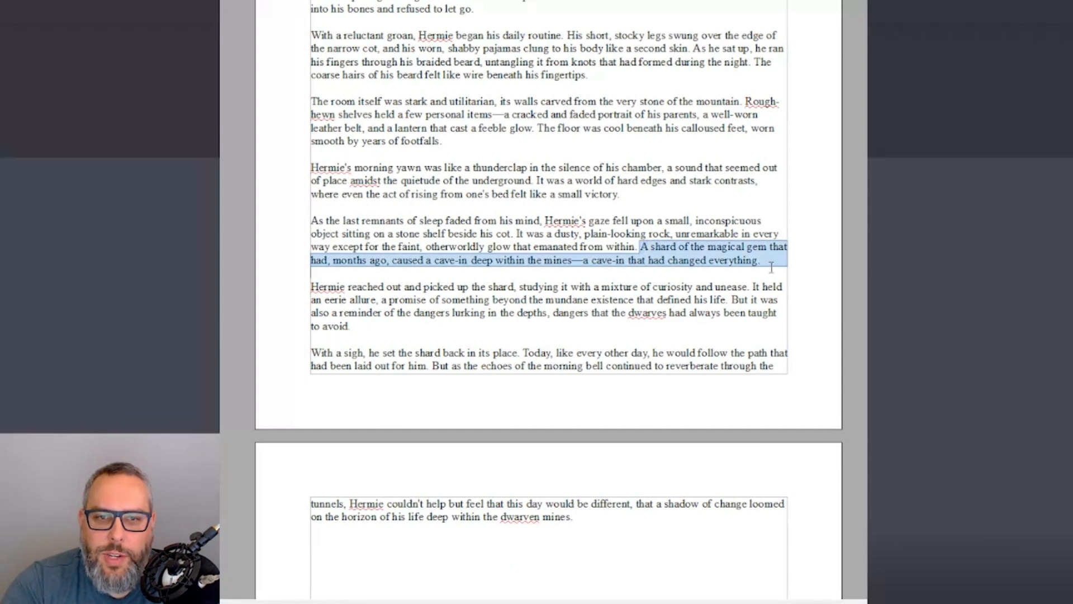
click(638, 0)
click(646, 394)
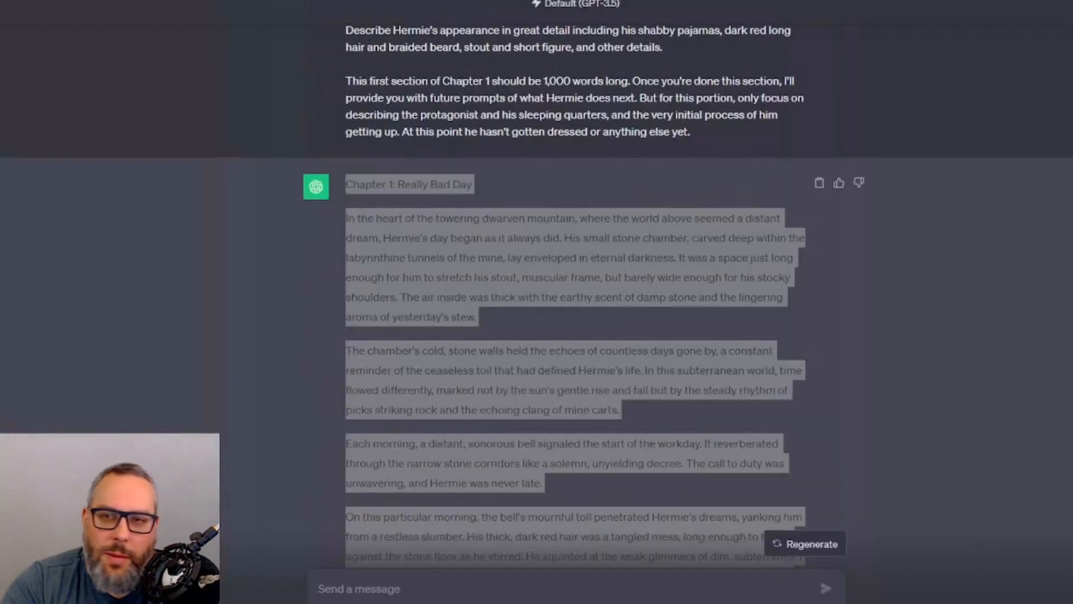
- Switch to the other ChatGPT chat and copy the entire "Chapter 1: The Depths of Routine" response
click(475, 351)
scroll(475, 351, down, 12)
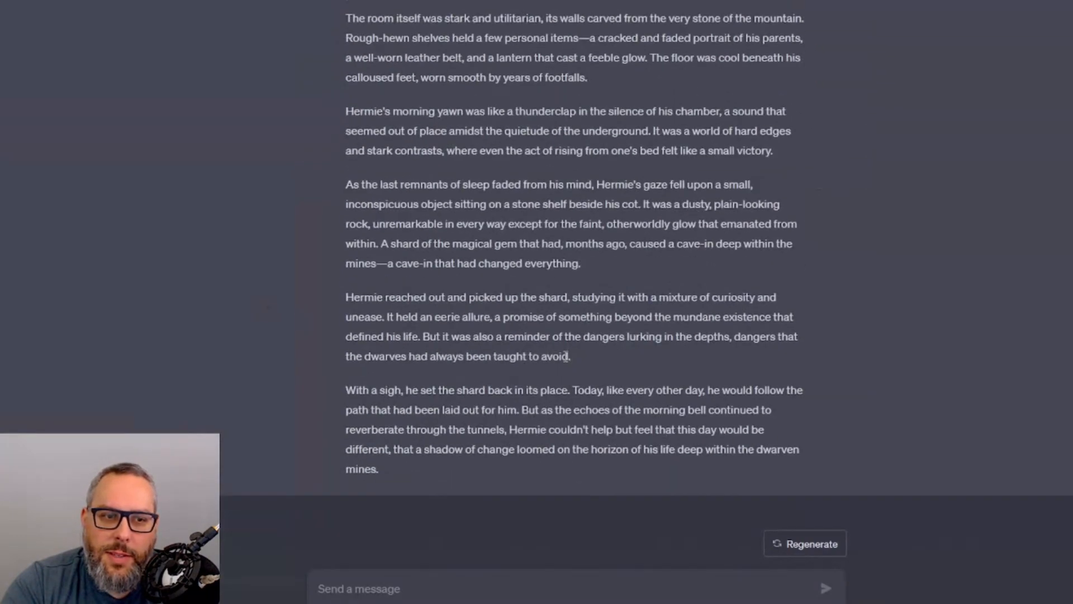
scroll(504, 297, up, 15)
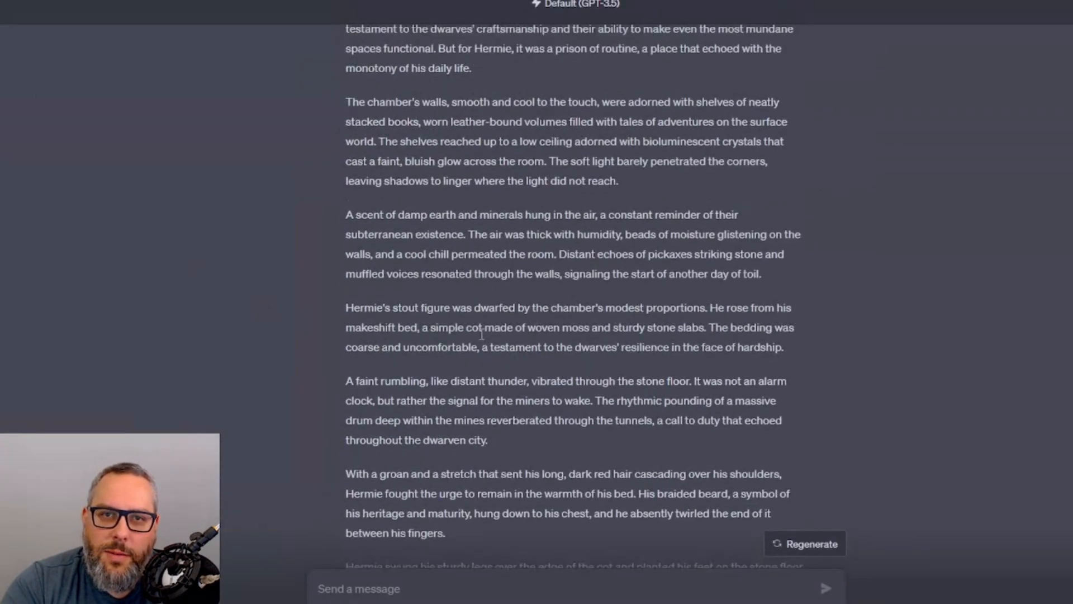
scroll(454, 295, up, 4)
scroll(434, 290, down, 15)
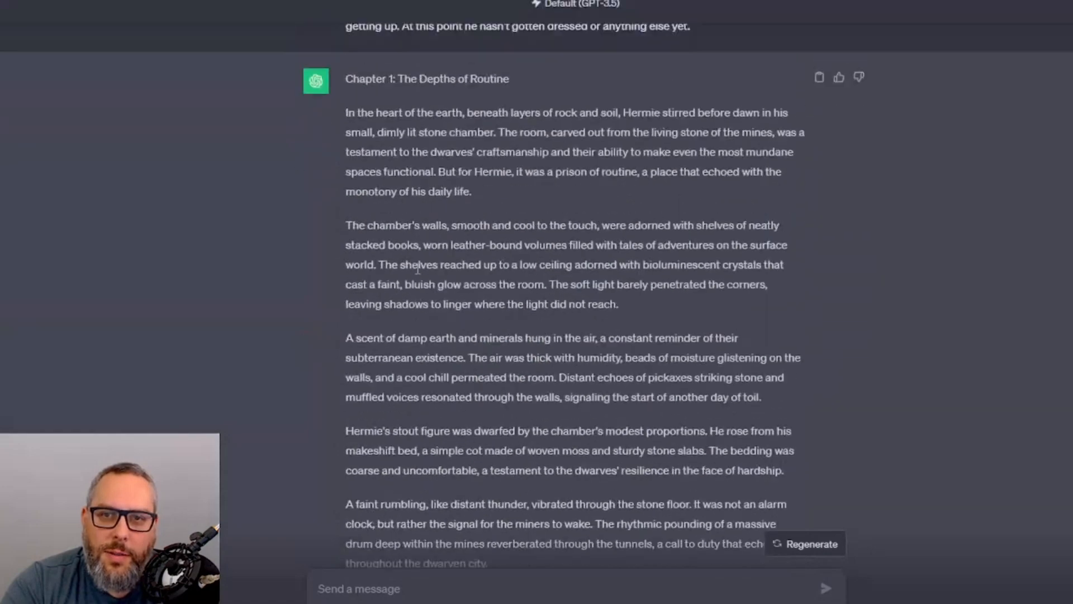
drag(354, 82, 633, 472)
key(ctrl+c)
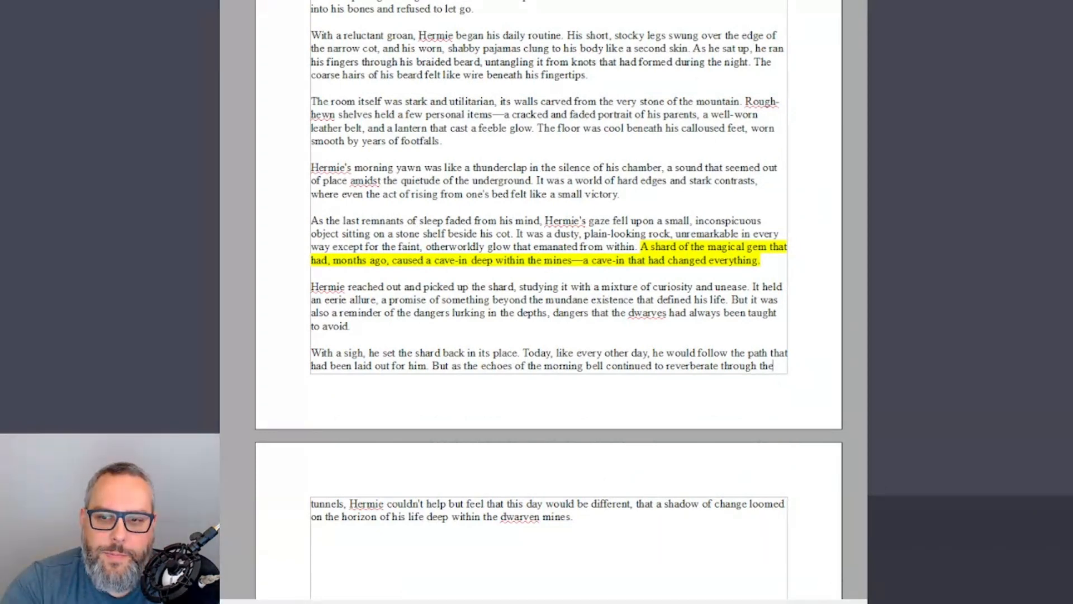
- Add the label "V2" after the end of the first version and paste the copied chapter text beneath it
click(567, 564)
scroll(606, 524, down, 3)
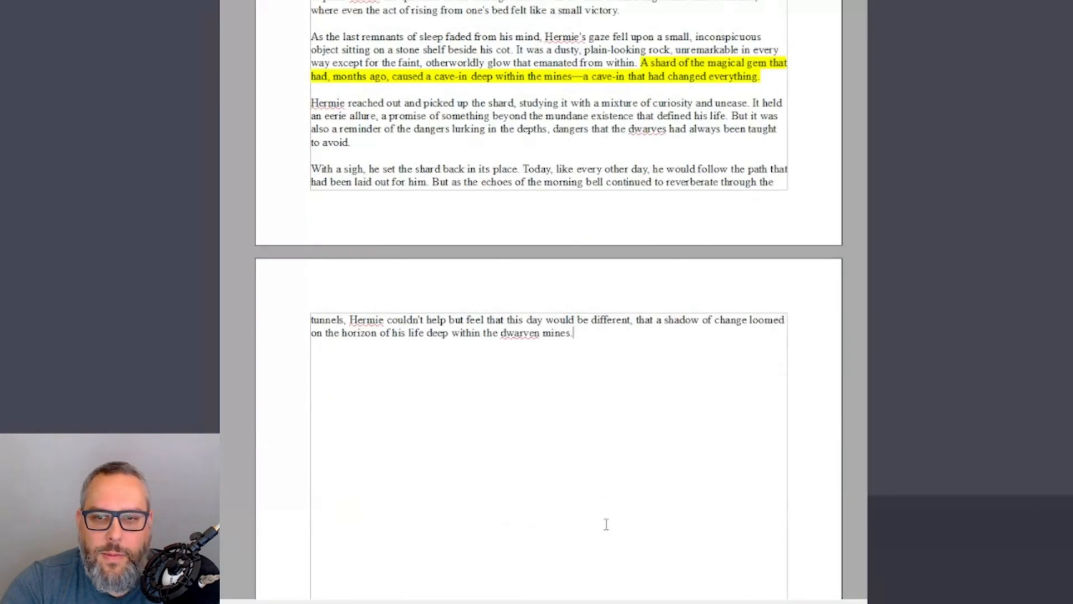
text(V)
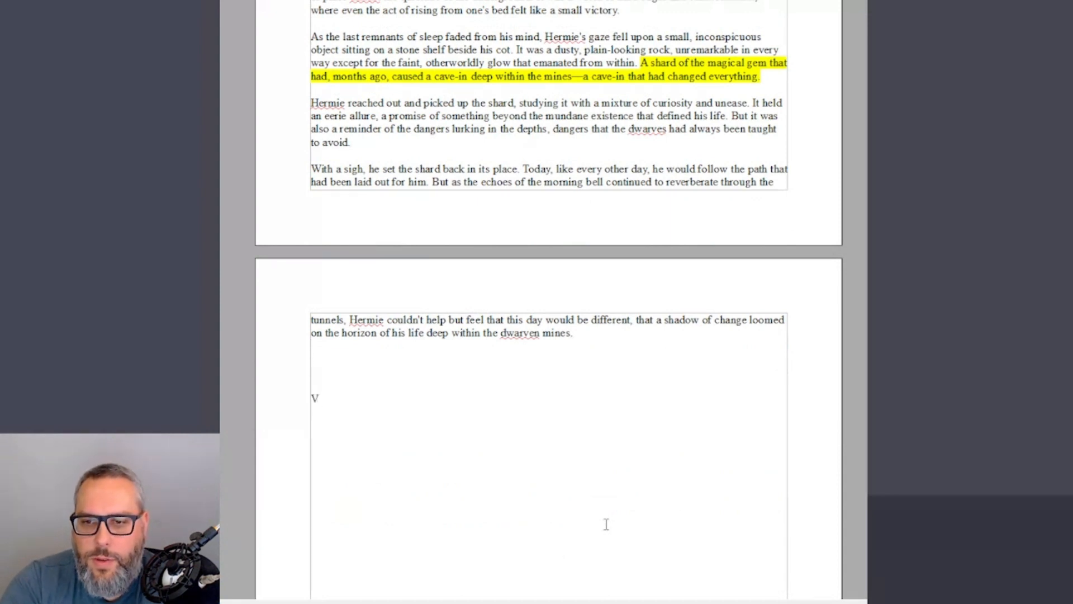
text(2)
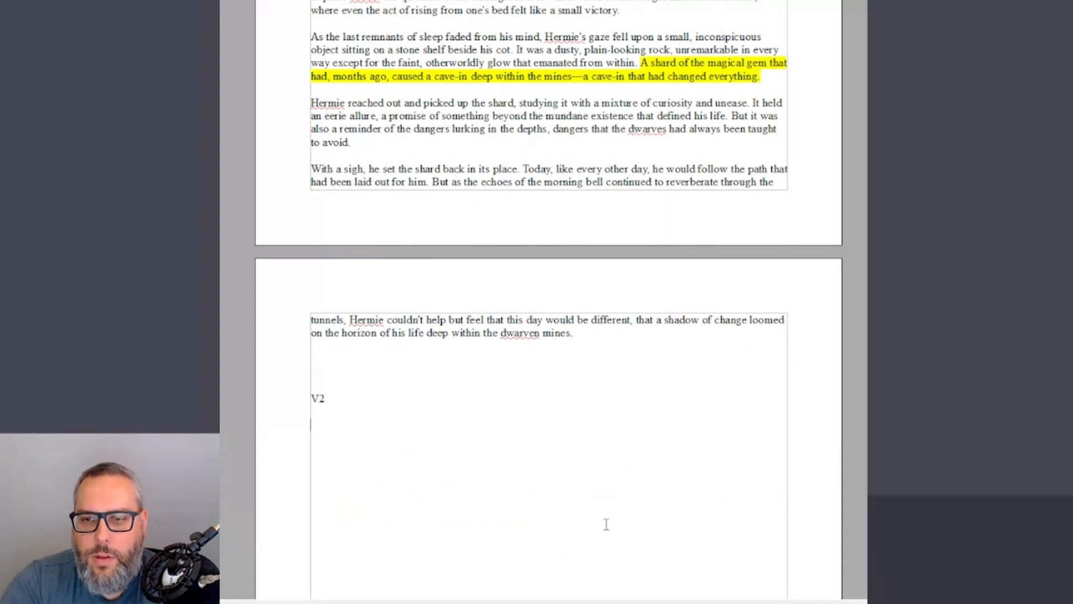
key(ctrl+v)
- Make the "V2" label bold and remove the extra blank lines above it
scroll(606, 522, up, 8)
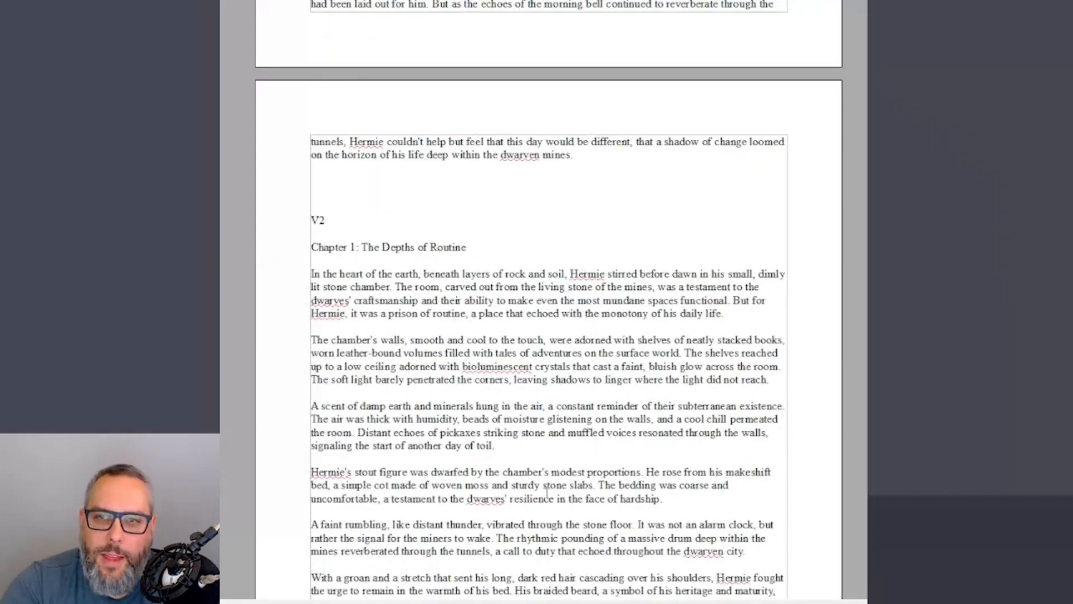
drag(336, 223, 302, 223)
key(ctrl+b)
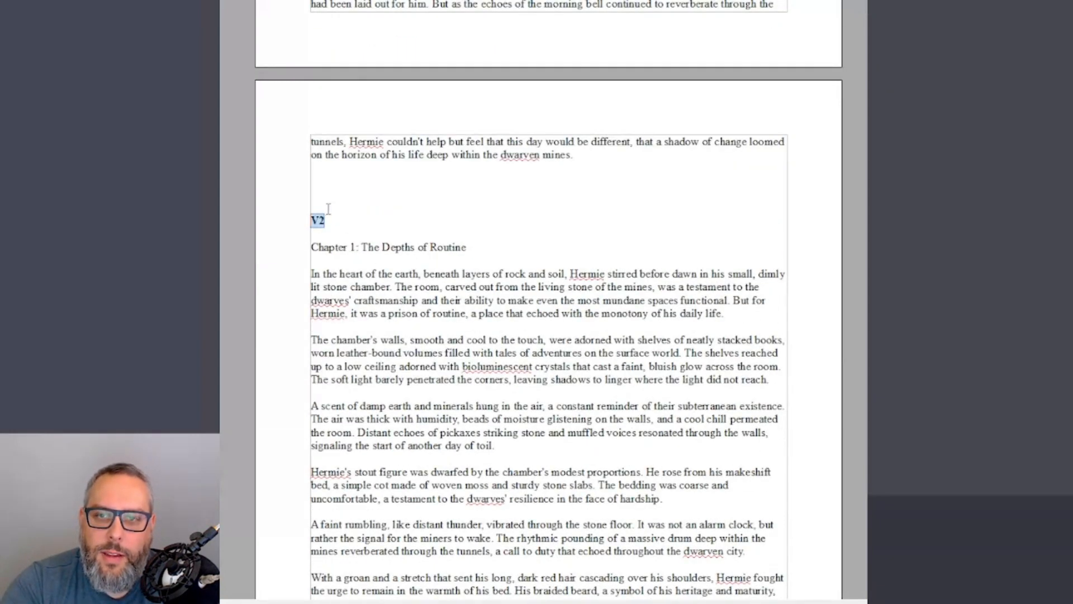
click(334, 205)
key(BackSpace)
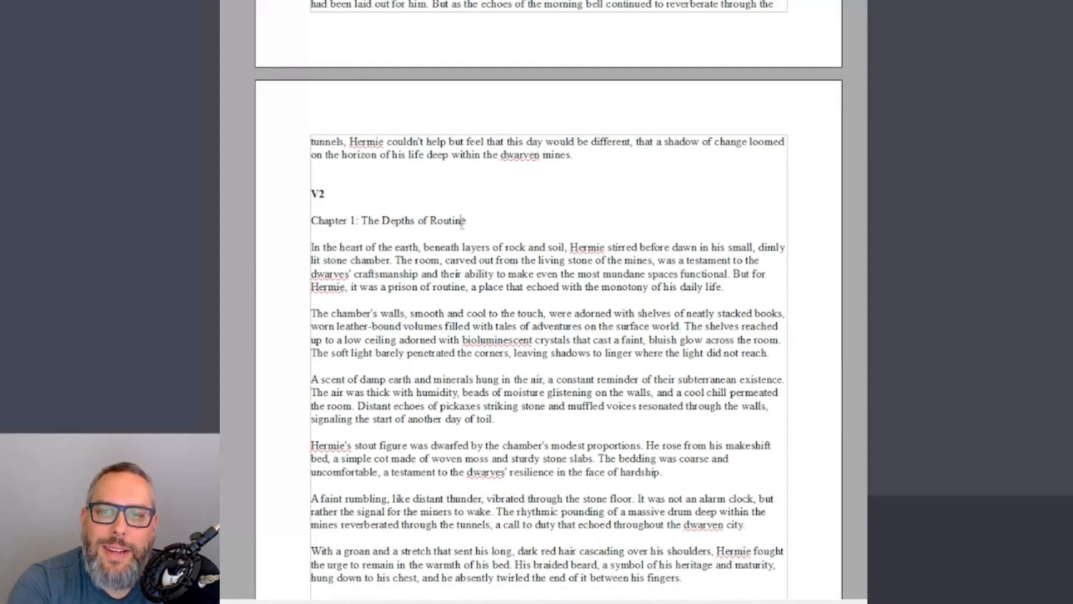
drag(467, 221, 367, 220)
scroll(367, 353, up, 15)
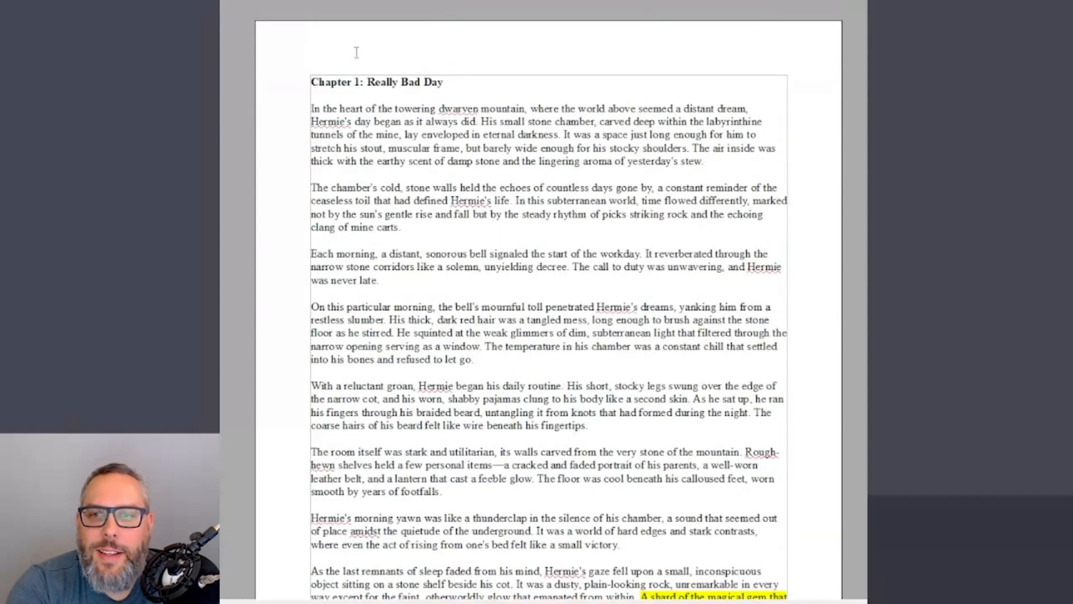
scroll(393, 352, down, 15)
click(342, 176)
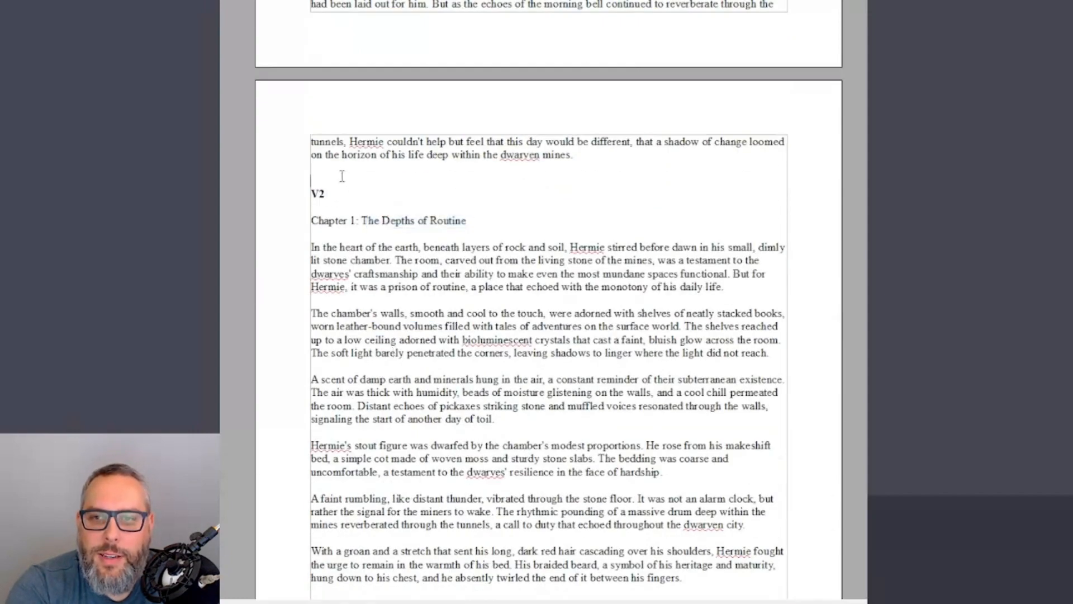
key(BackSpace)
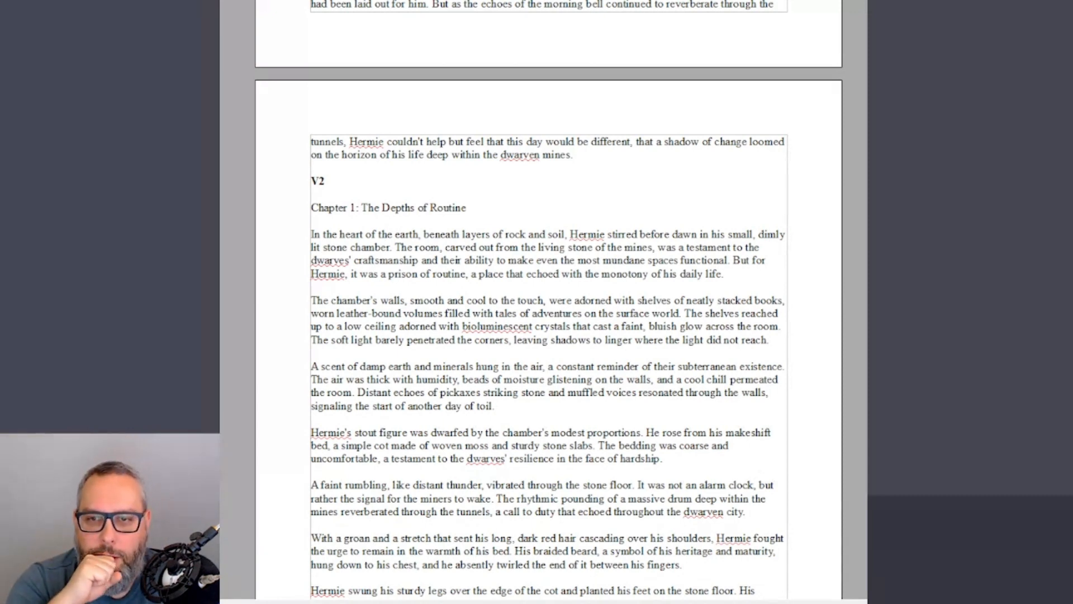
- Look over both versions of the chapter section in the document, from the "Really Bad Day" text to the end of V2
scroll(548, 302, up, 1)
scroll(548, 302, down, 2)
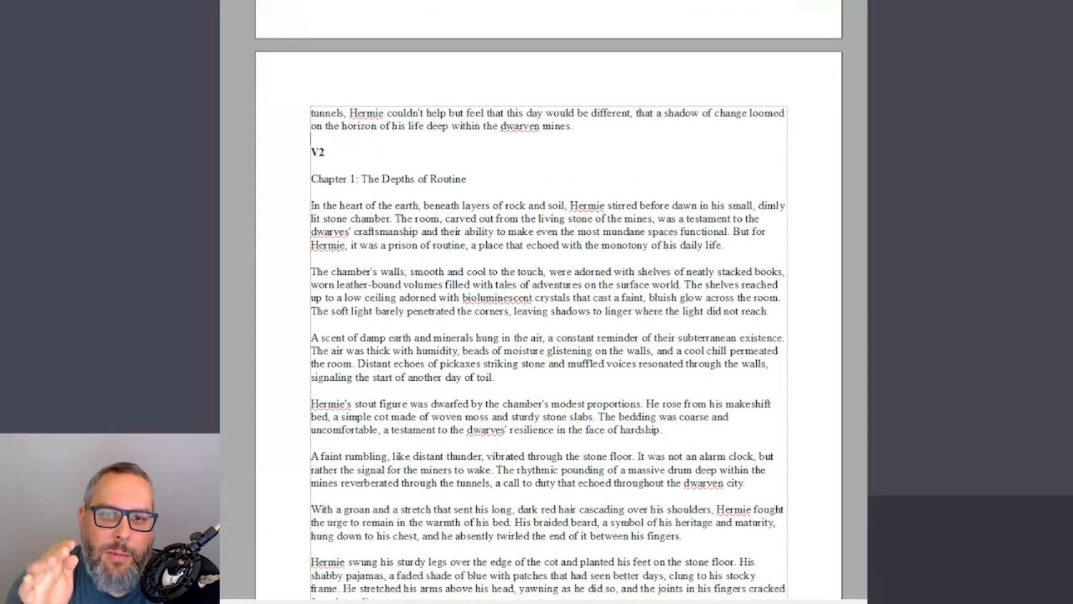
scroll(548, 302, up, 15)
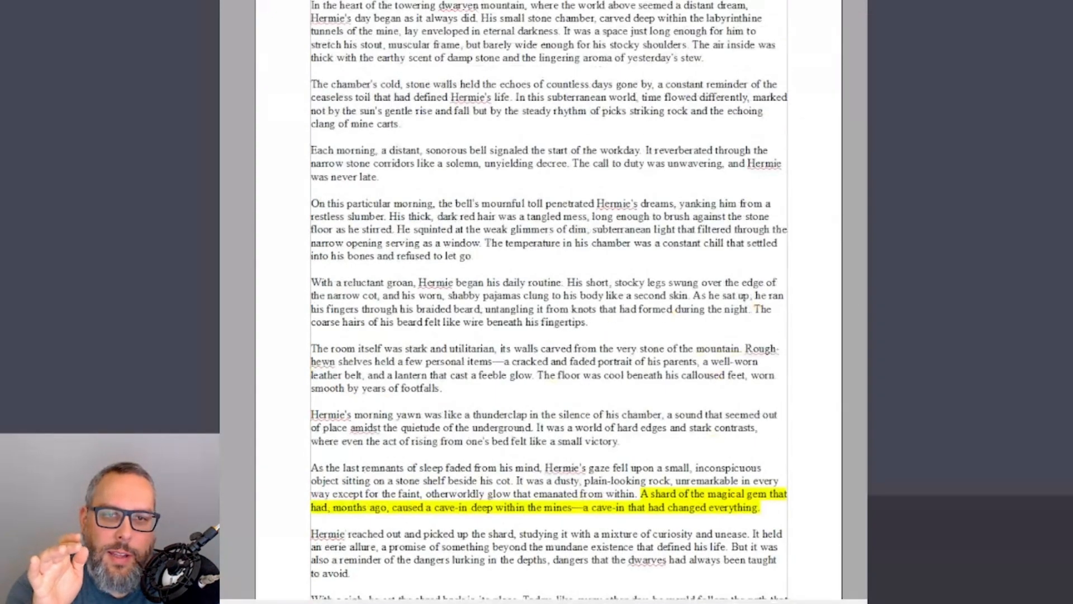
drag(312, 74, 711, 72)
scroll(524, 338, down, 12)
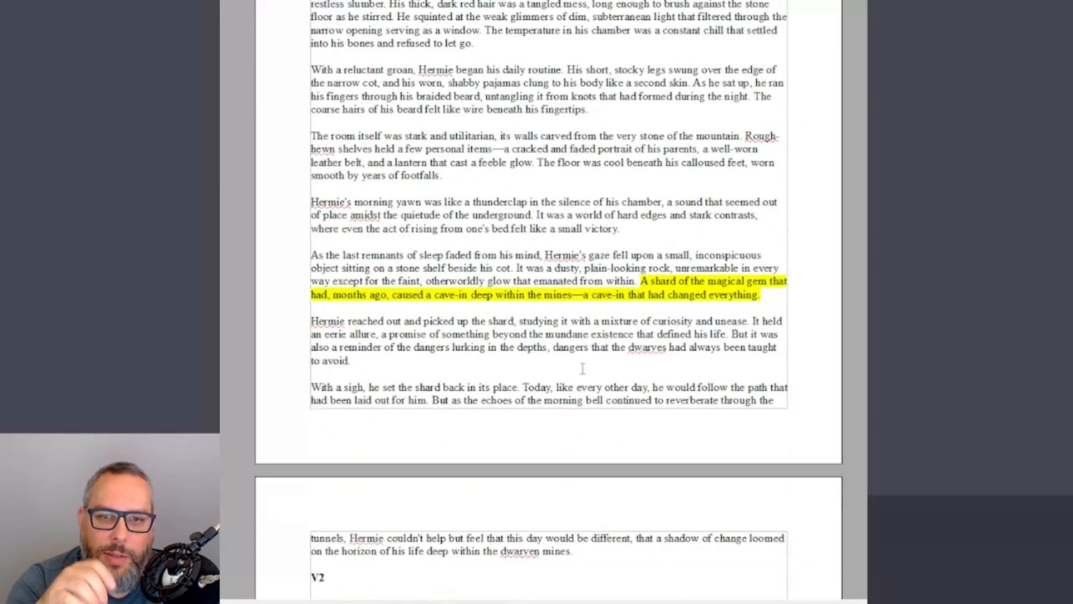
scroll(715, 502, down, 5)
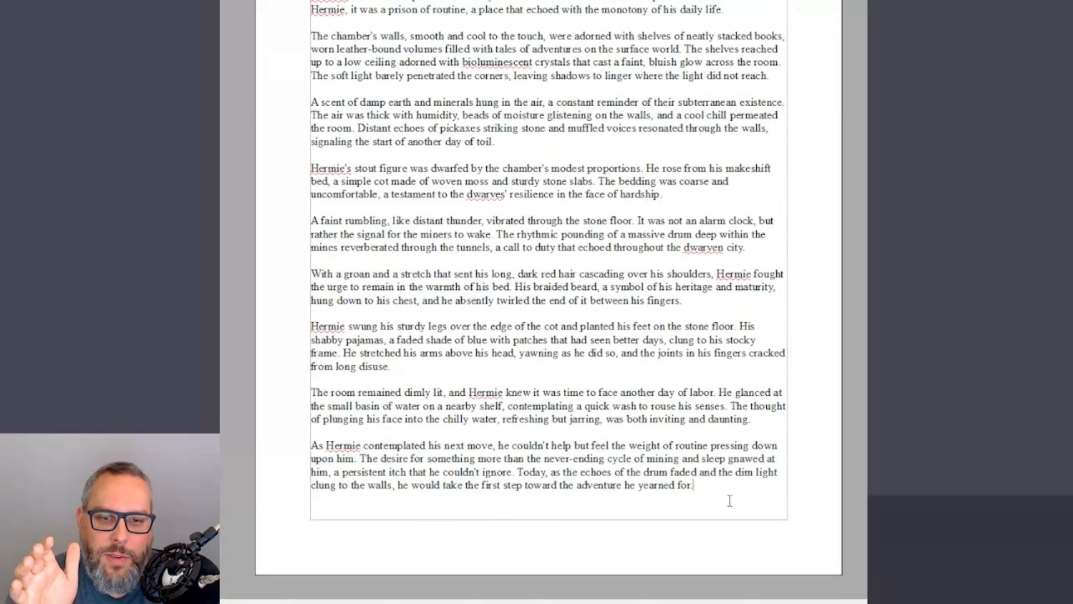
scroll(721, 501, down, 4)
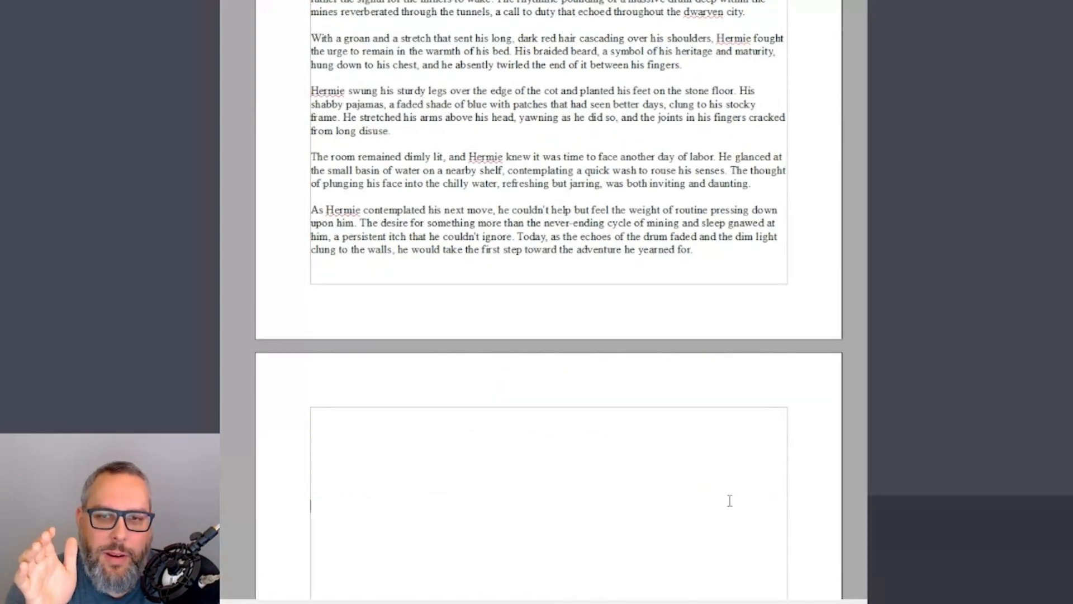
drag(719, 249, 297, 161)
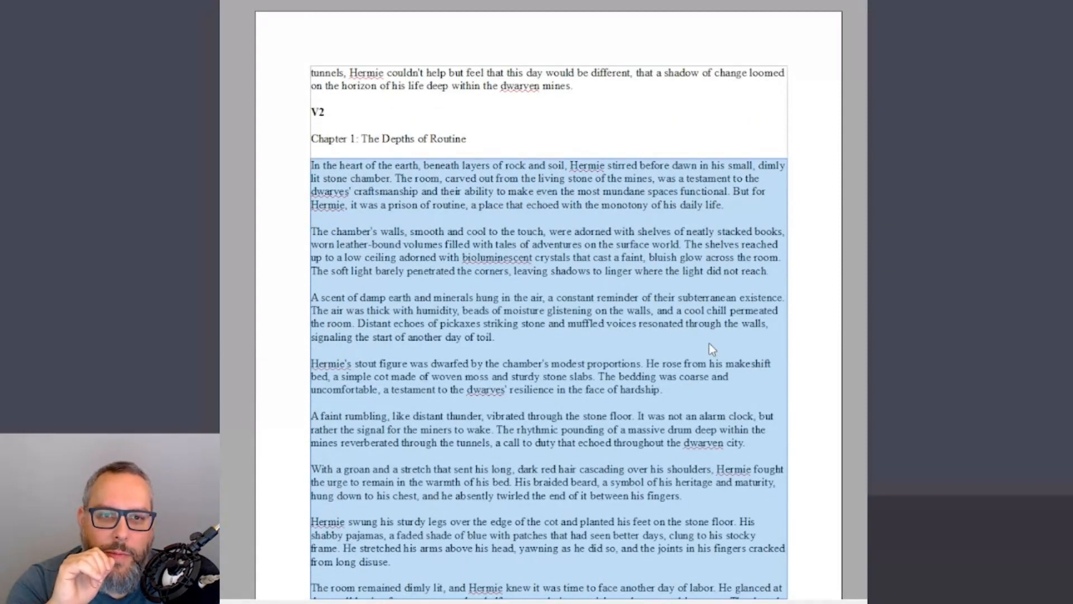
scroll(717, 338, down, 10)
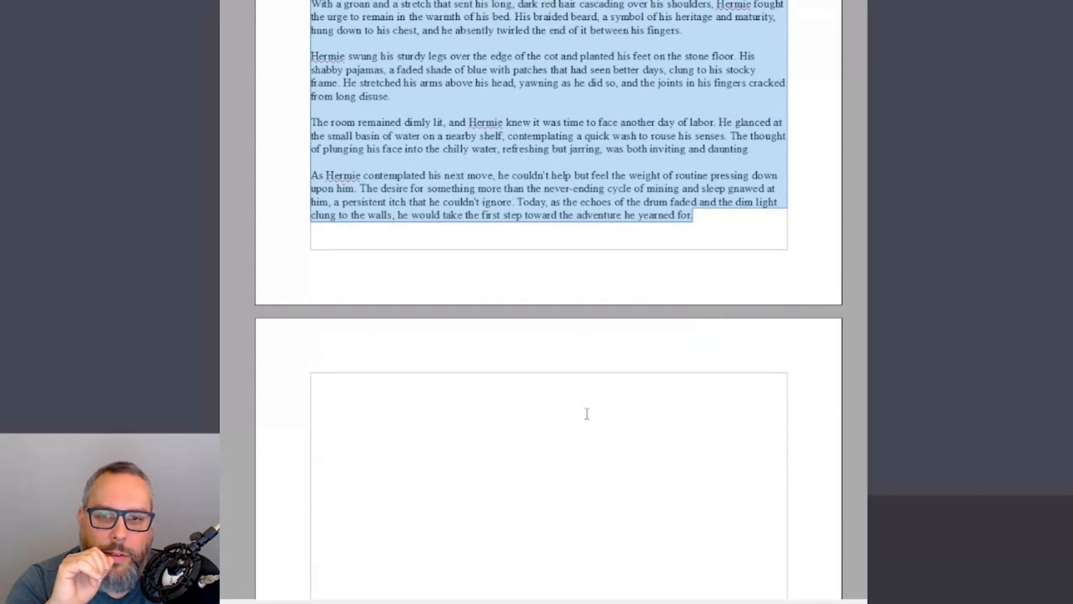
click(587, 414)
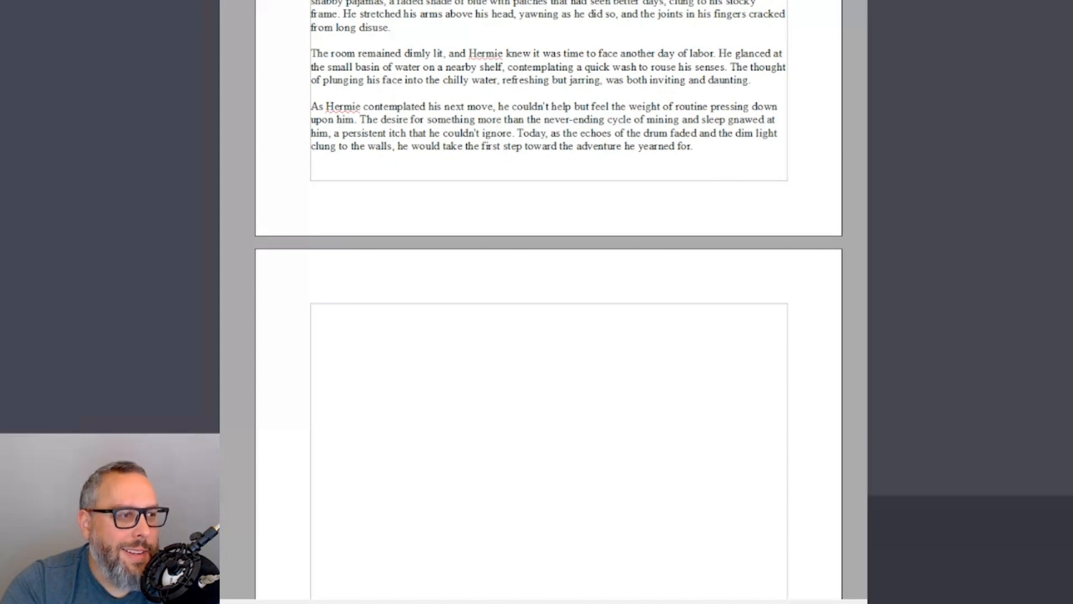
- Switch to the "Legacy of the Tidebreaker" outline and copy the Chapter 1 point about Hermie getting dressed in his mining gear
key(alt+Tab)
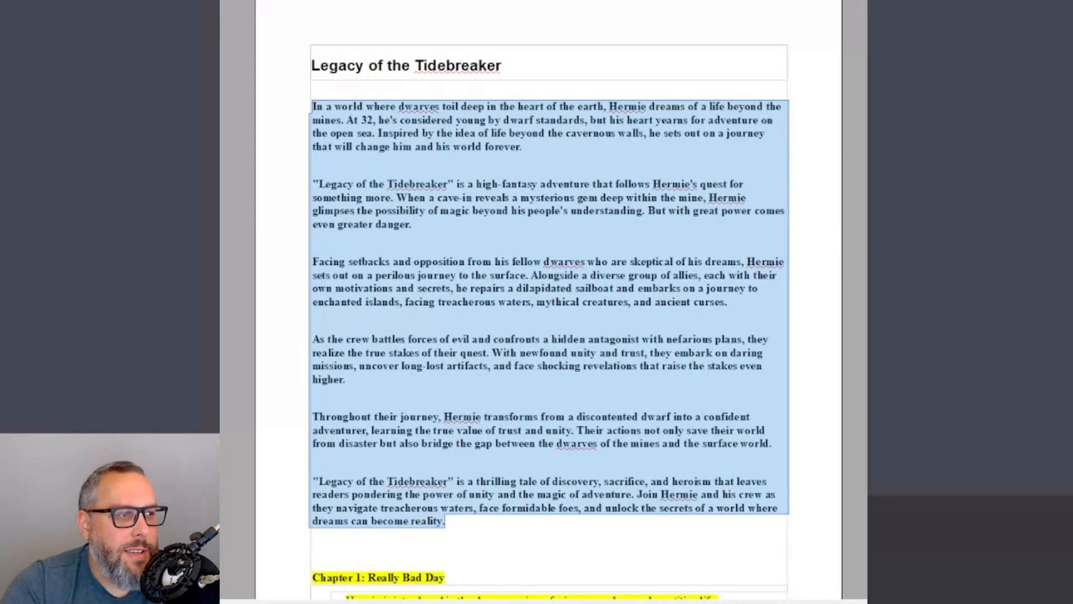
scroll(577, 325, down, 10)
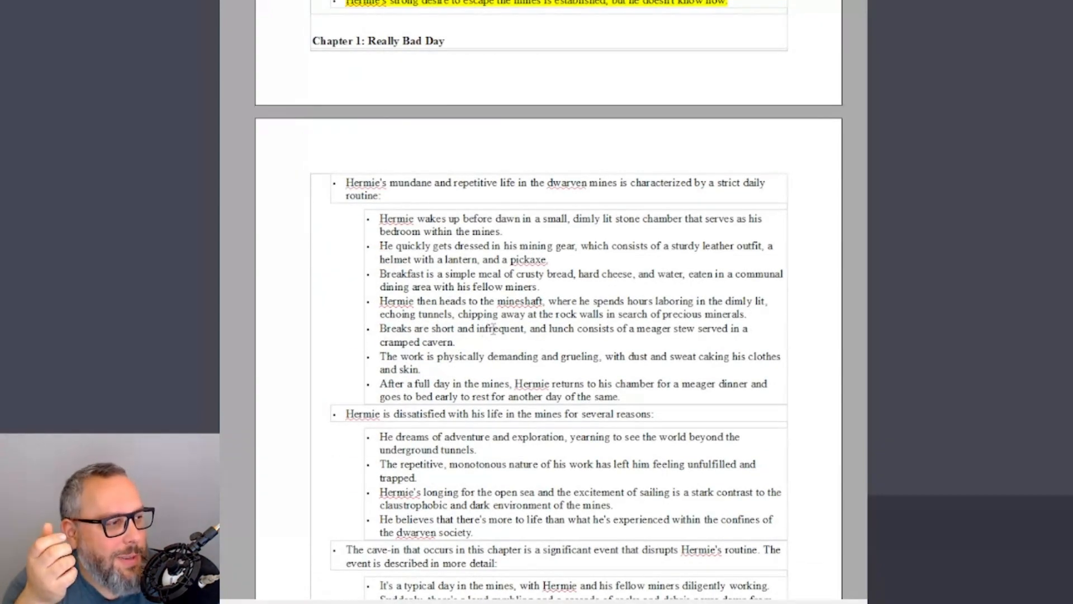
drag(380, 218, 538, 227)
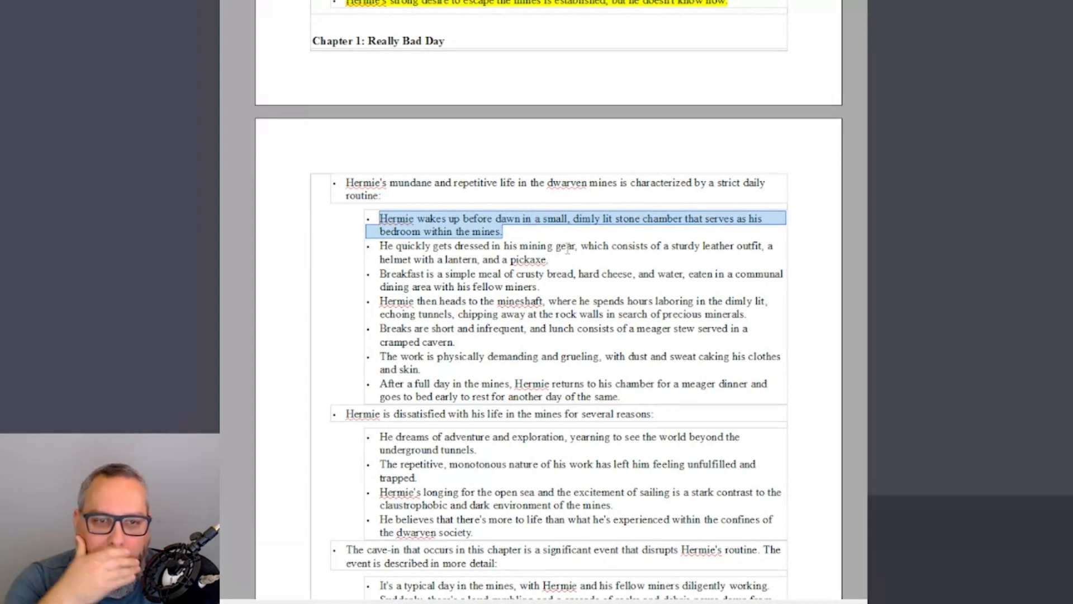
drag(548, 259, 379, 247)
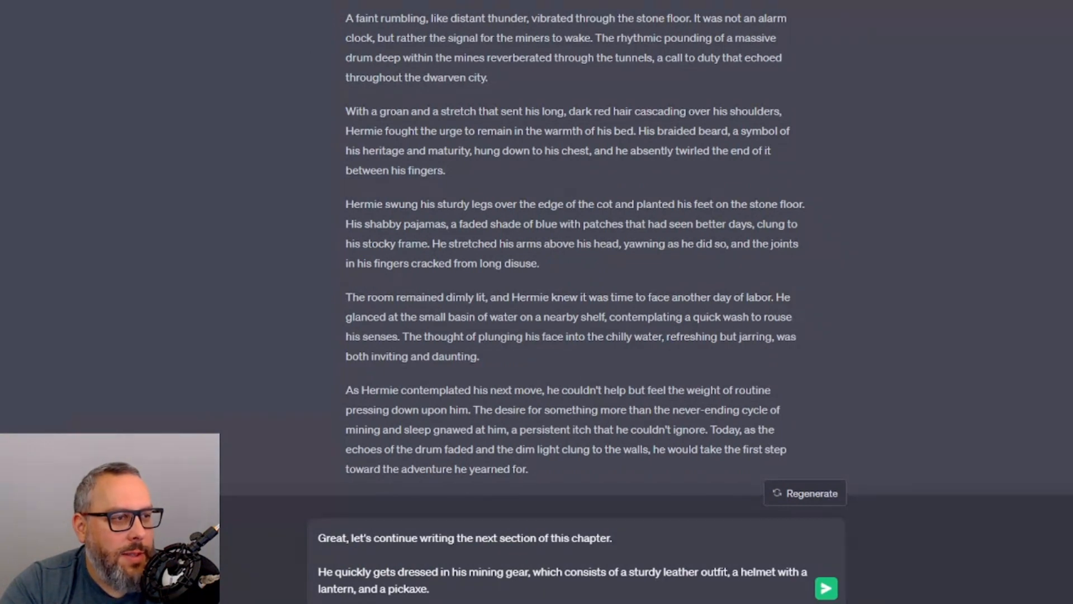
- In the ChatGPT prompt draft, add "This section should be 1,000 words long." after the opening sentence
click(639, 538)
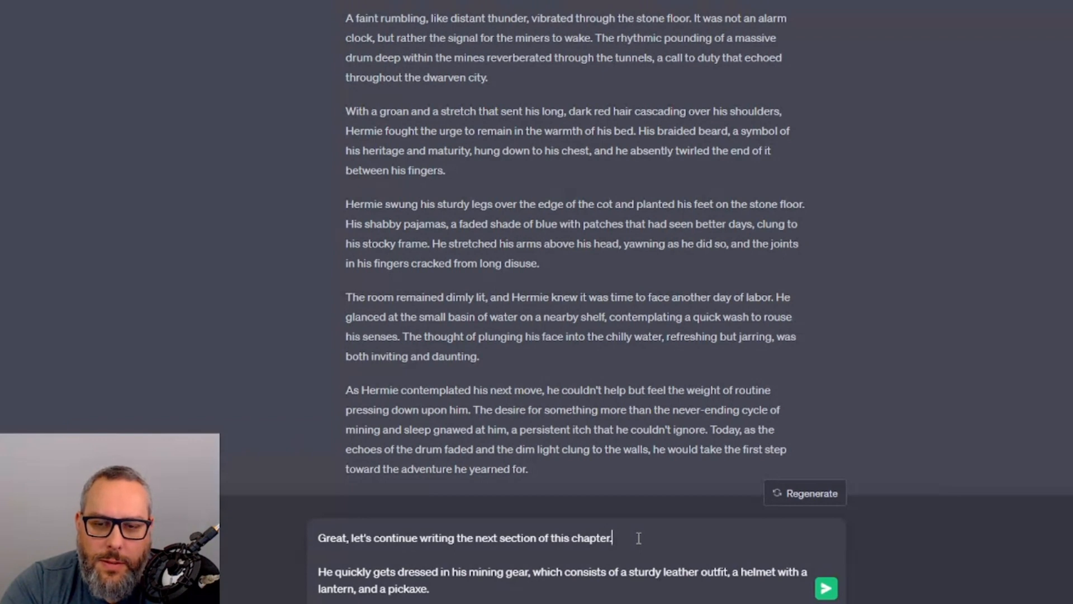
text(This sect)
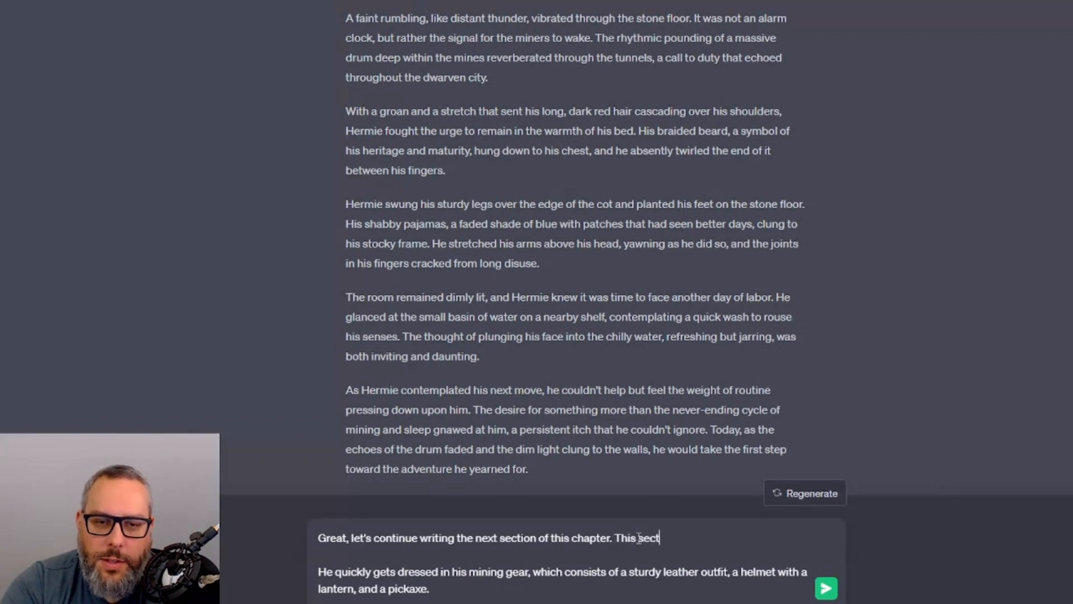
text(ion should be 1,00)
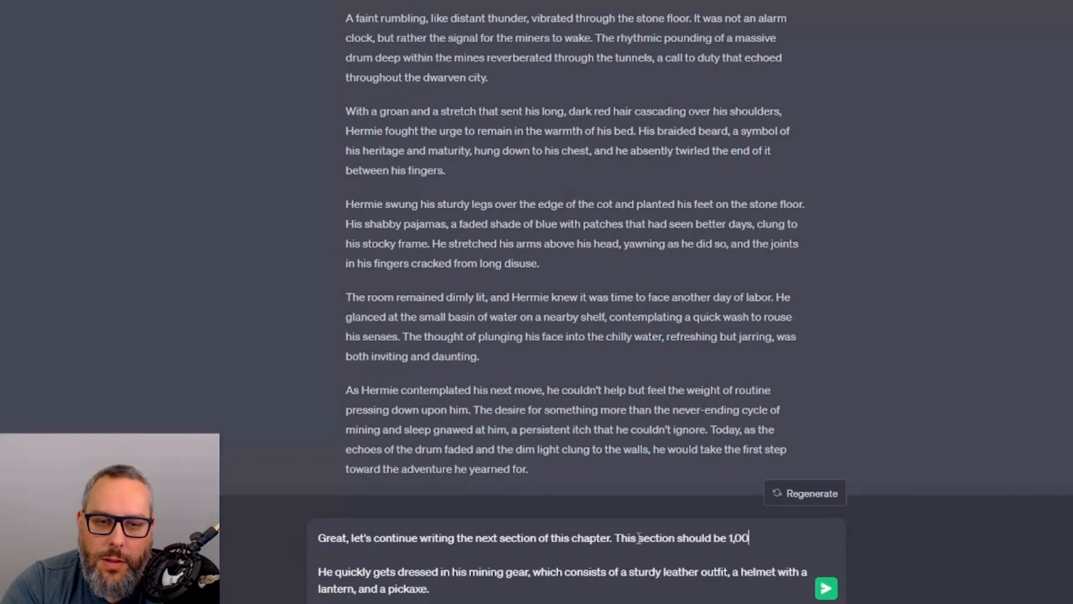
text(0 words long.)
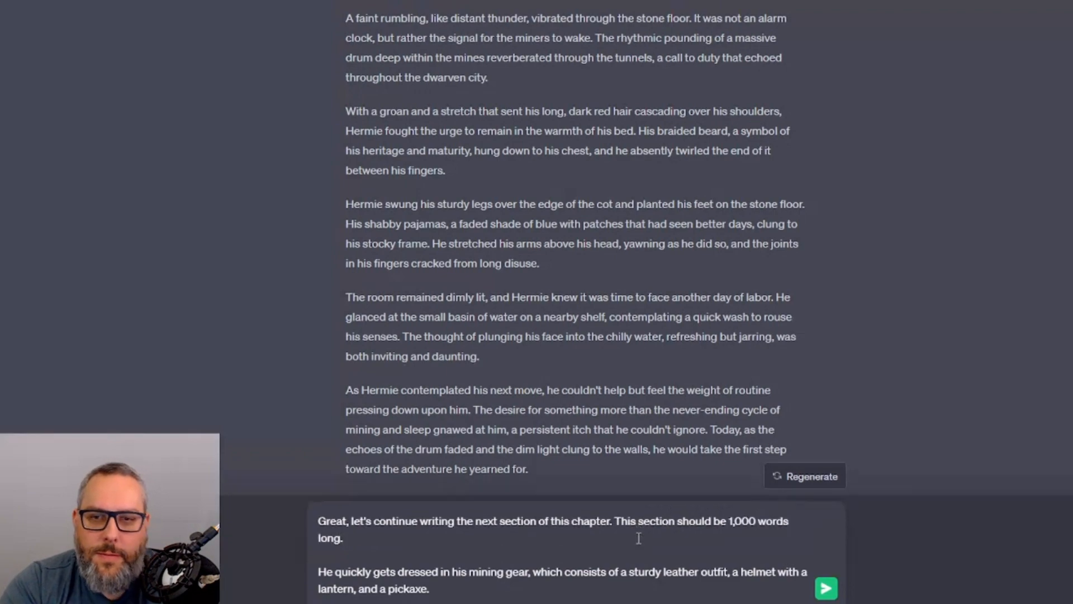
scroll(560, 386, up, 20)
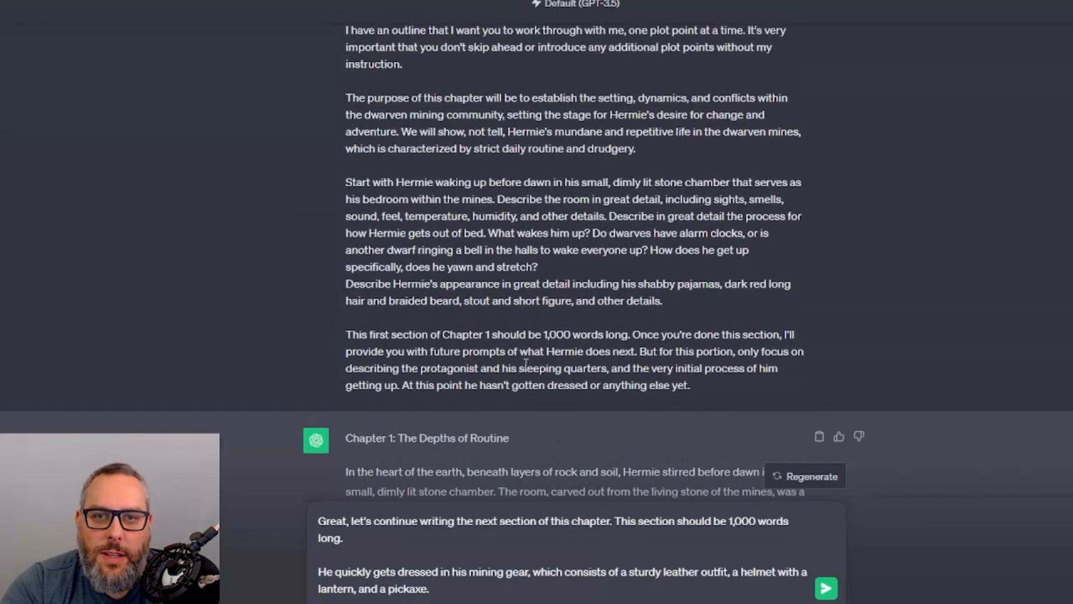
scroll(501, 378, up, 2)
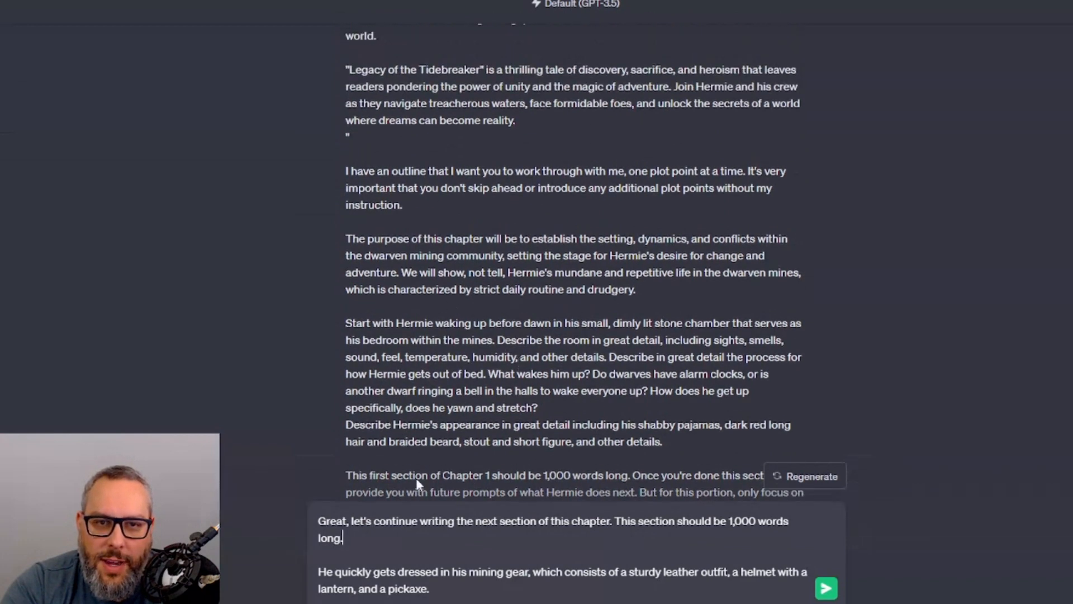
text(Remember)
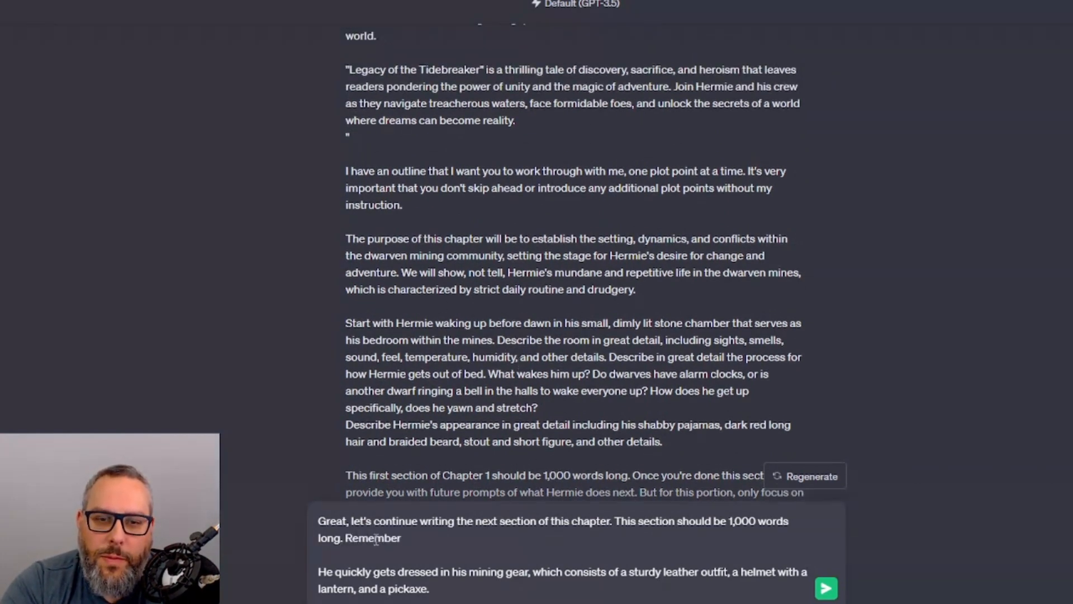
key(BackSpace)
key(BackSpace)
key(BackSpace)
key(BackSpace)
key(BackSpace)
key(BackSpace)
key(BackSpace)
key(BackSpace)
- Replace "Remember" with "The point of this section is only to describe Hermie getting dressed and what his outfit looks like in great detail."
text(The point of this section i)
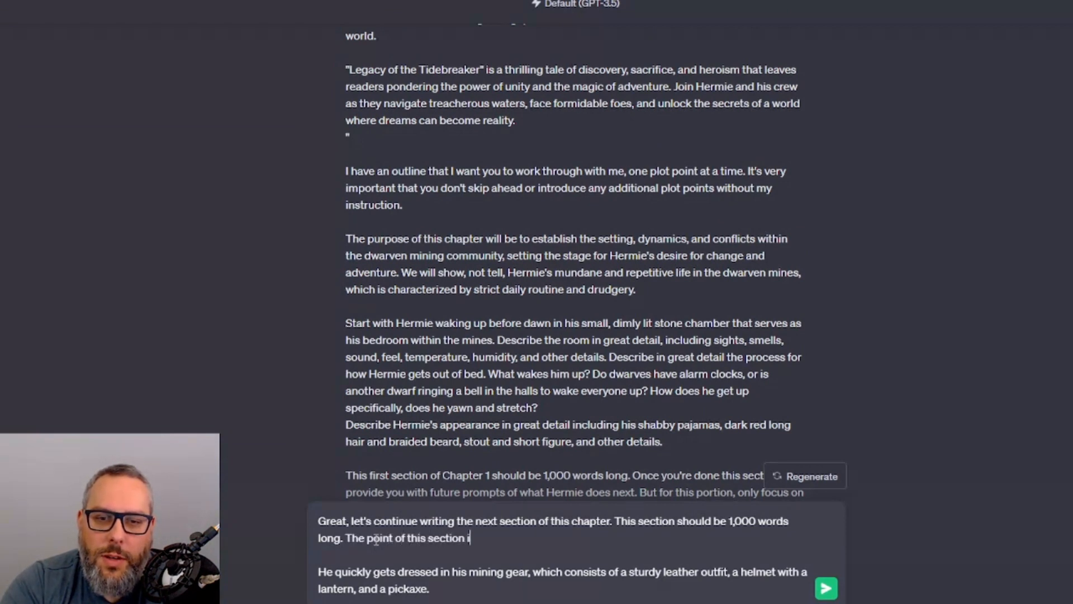
text(s only to describe )
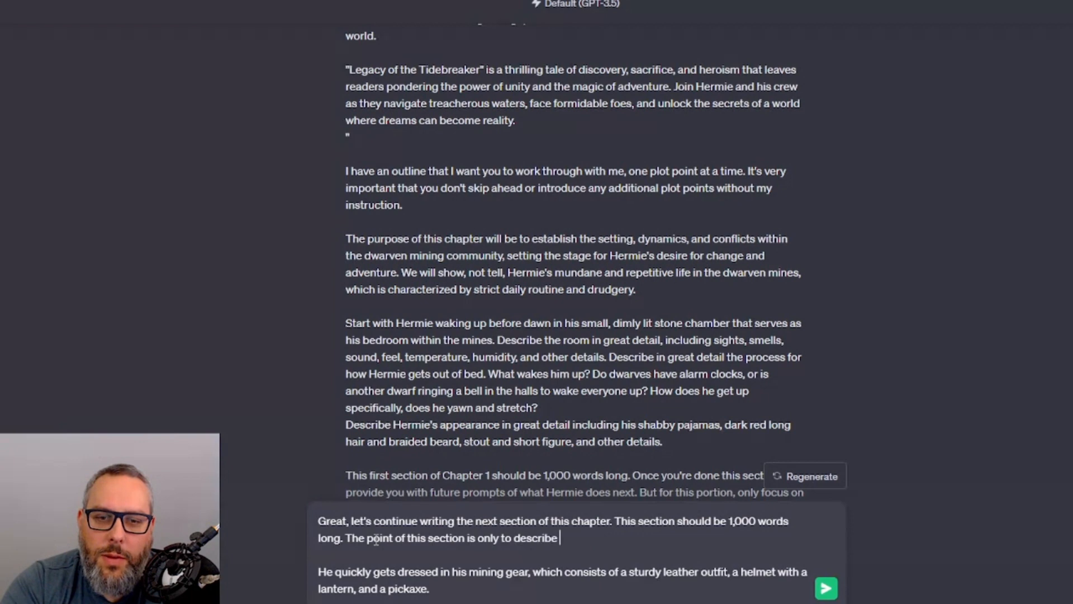
text(Hermie getting dress)
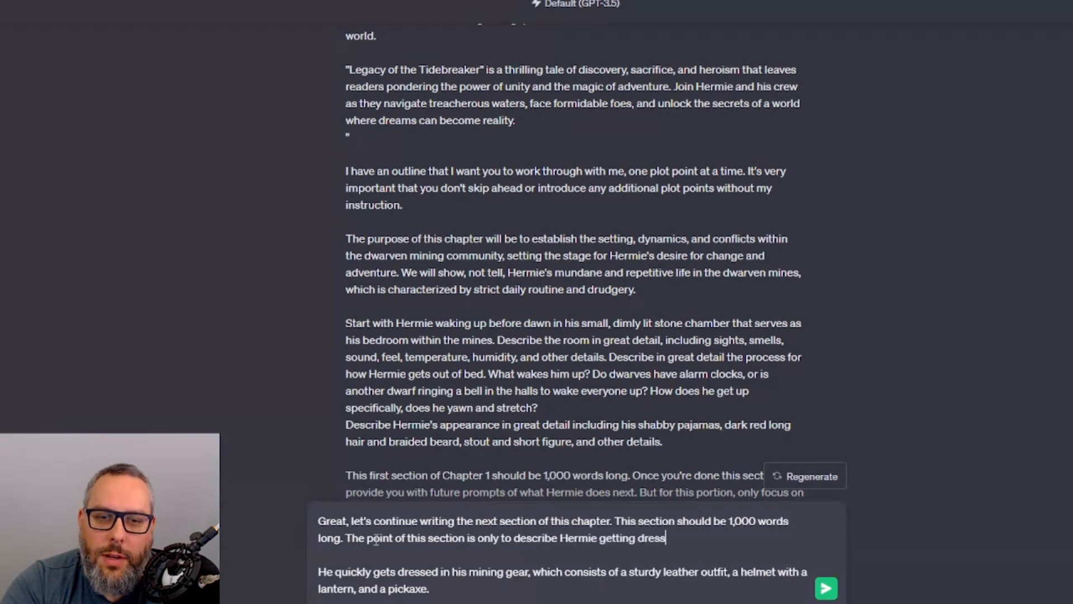
text(ed and what his outf)
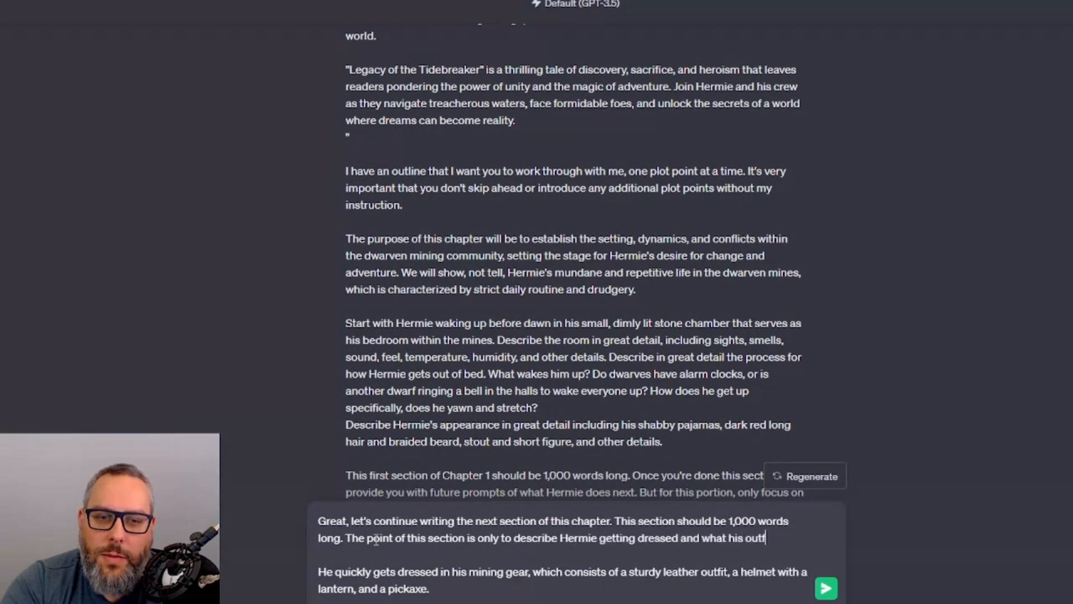
text(it looks like in great detail.)
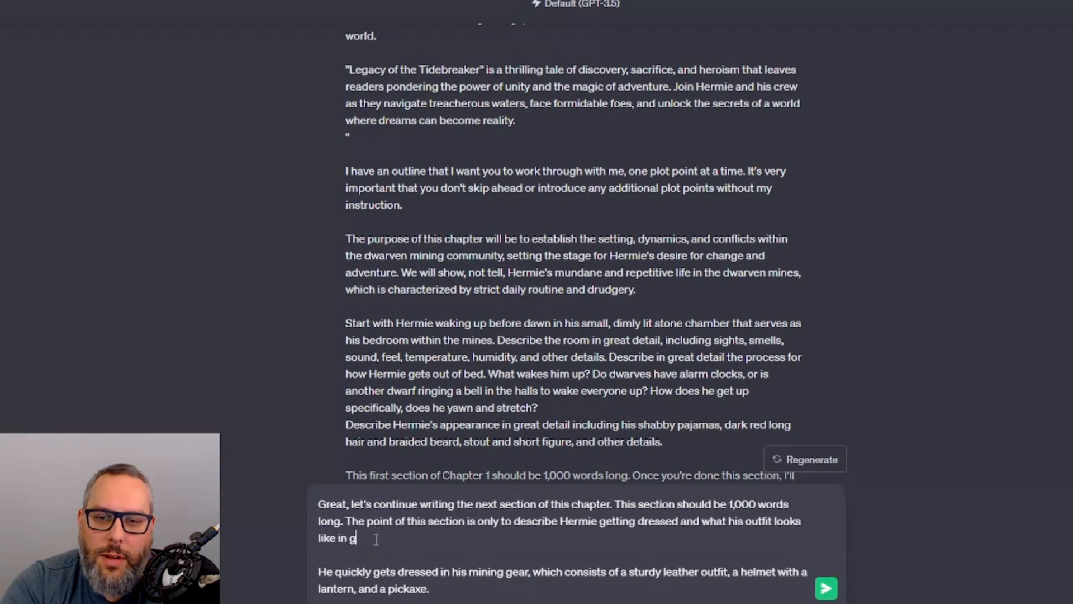
- Add a new line to the prompt draft reading "Remember that we're working through one plot point at a time."
key(shift+Return)
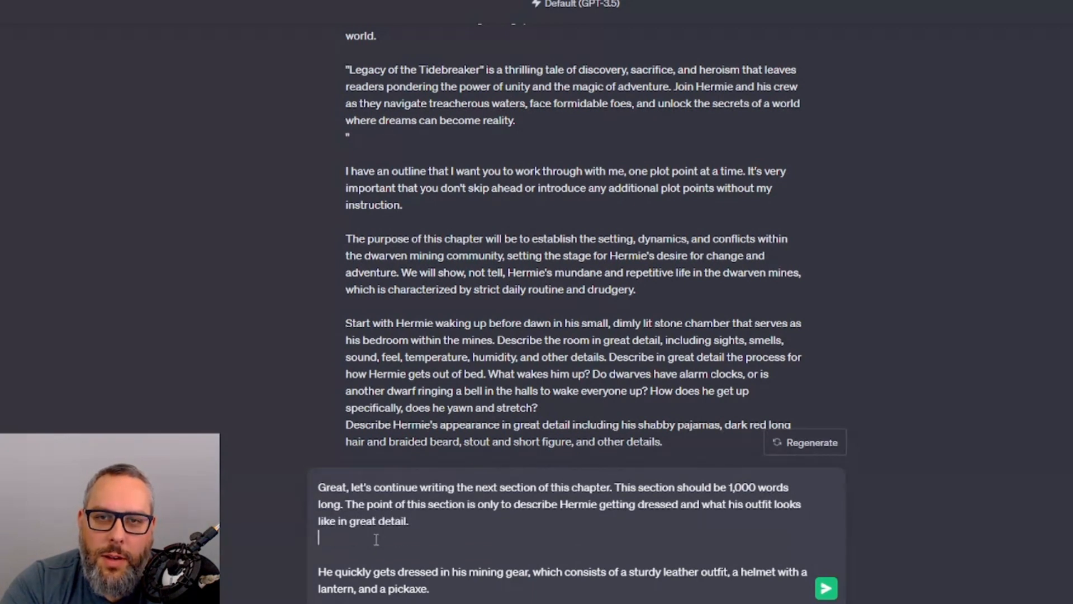
text(Remember t)
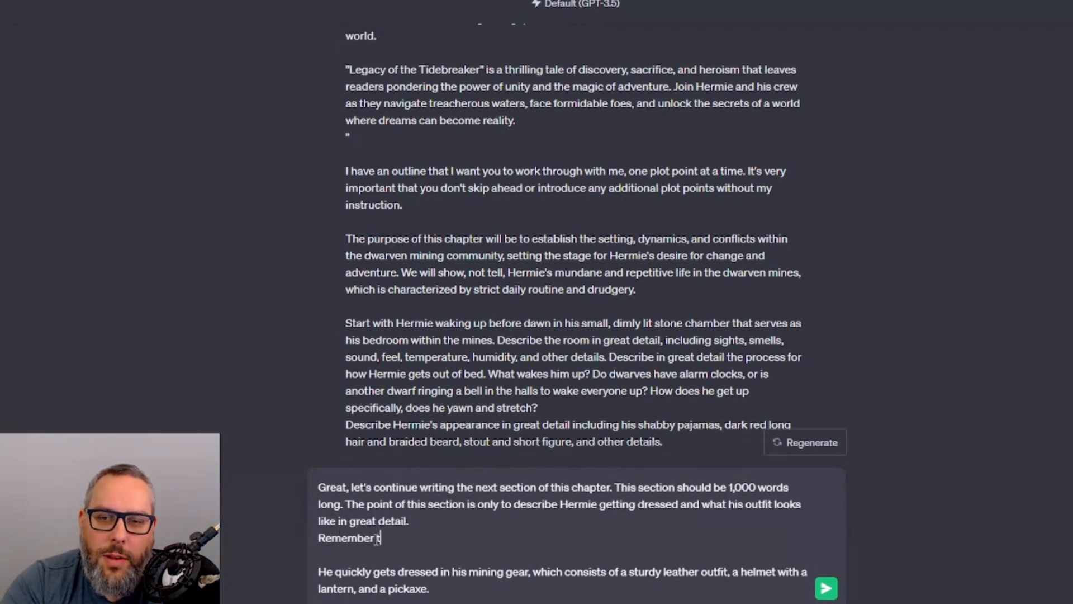
text(hat we're working through o)
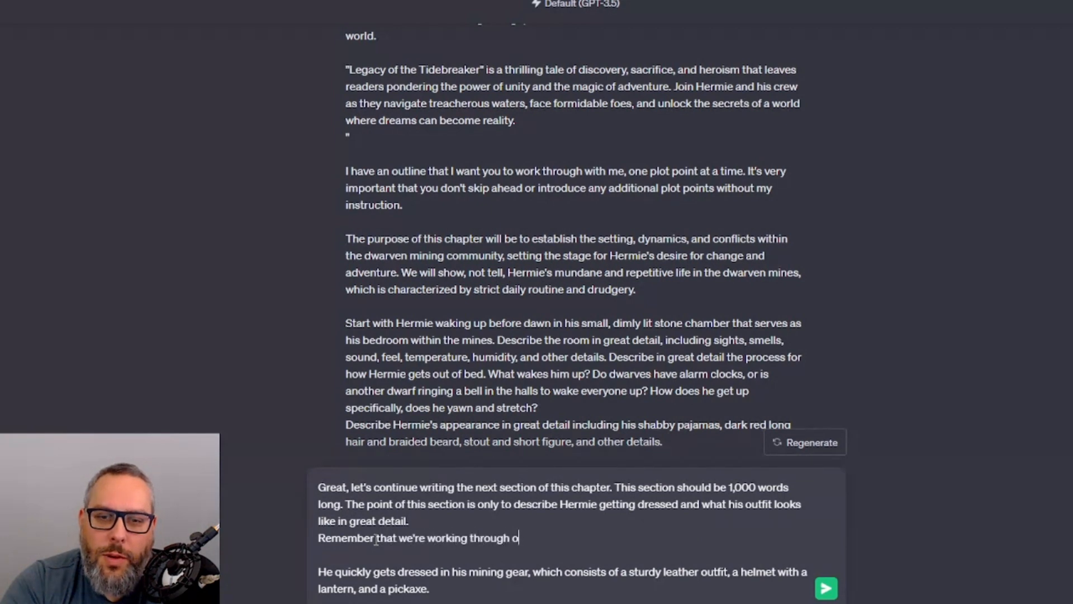
text(ne plot point at a time. I)
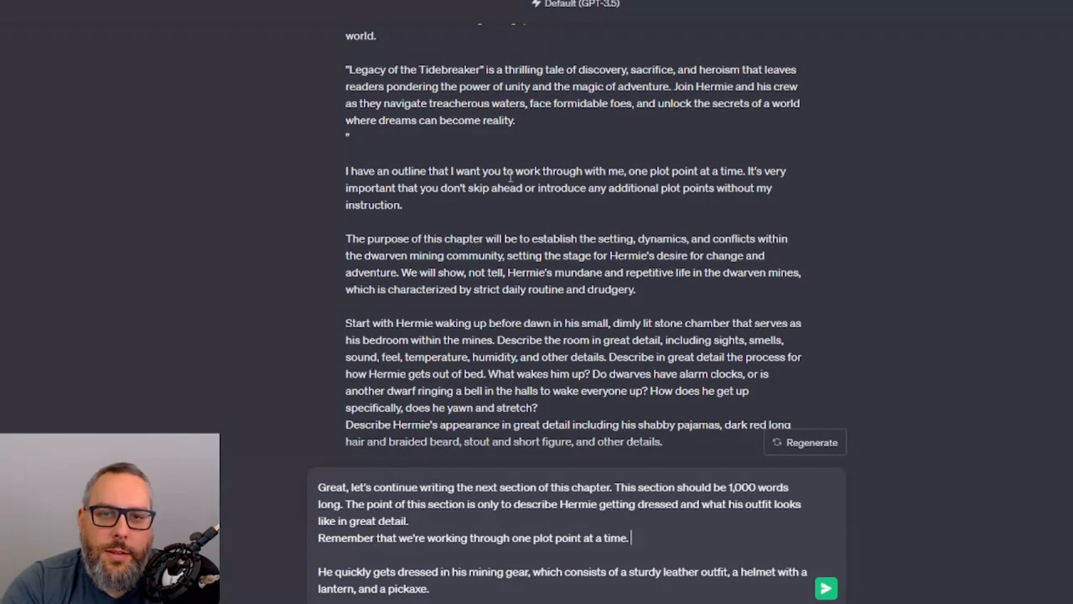
- Copy the earlier prompt's sentence beginning "It's very important that you don't skip ahead" to the end of the "Remember" line
drag(664, 202, 749, 172)
key(ctrl+c)
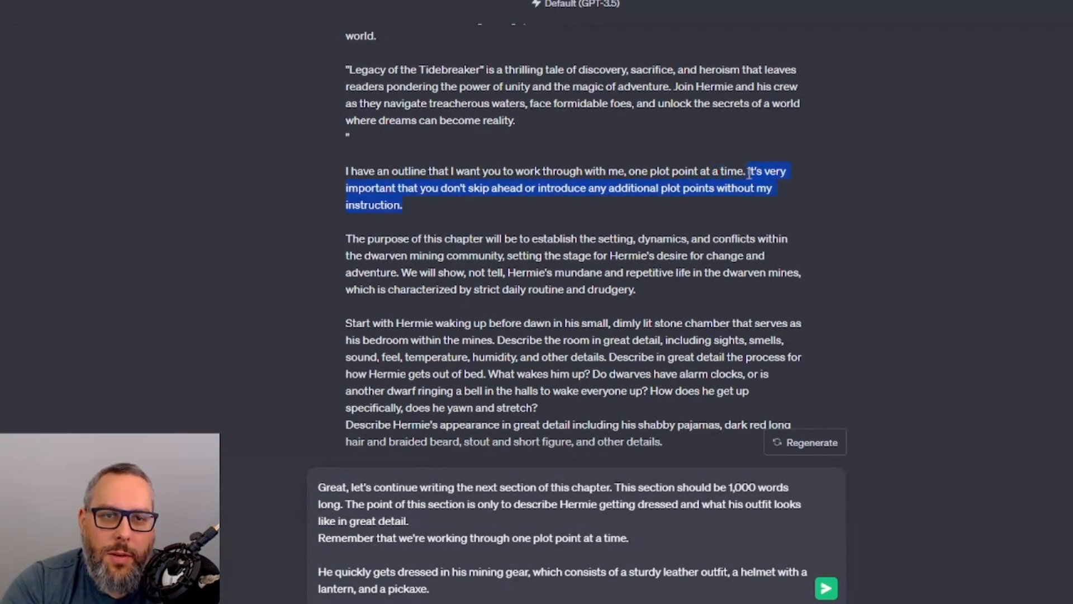
click(651, 537)
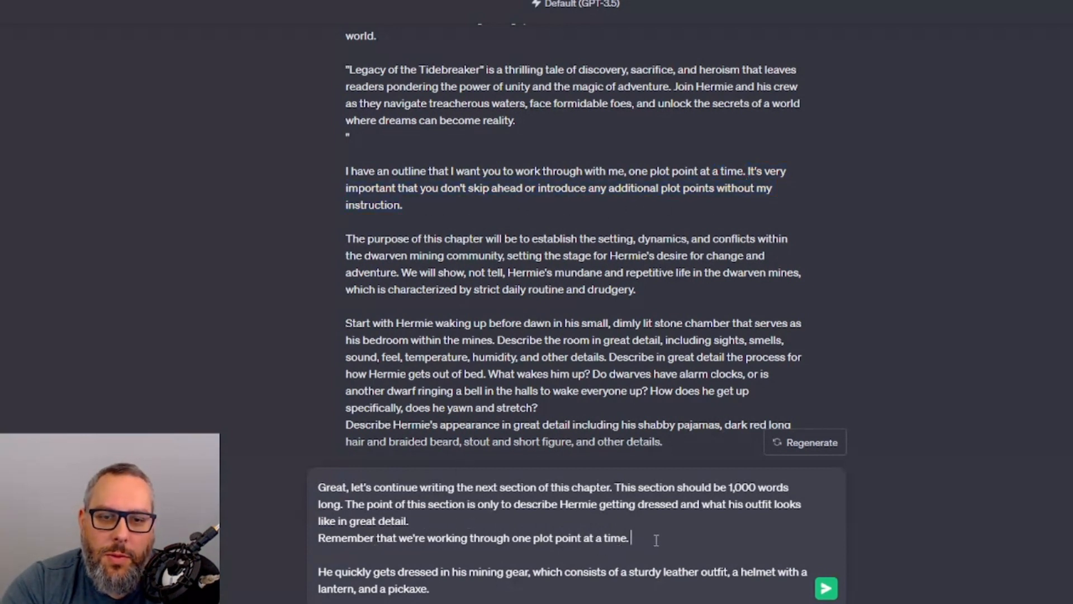
key(ctrl+v)
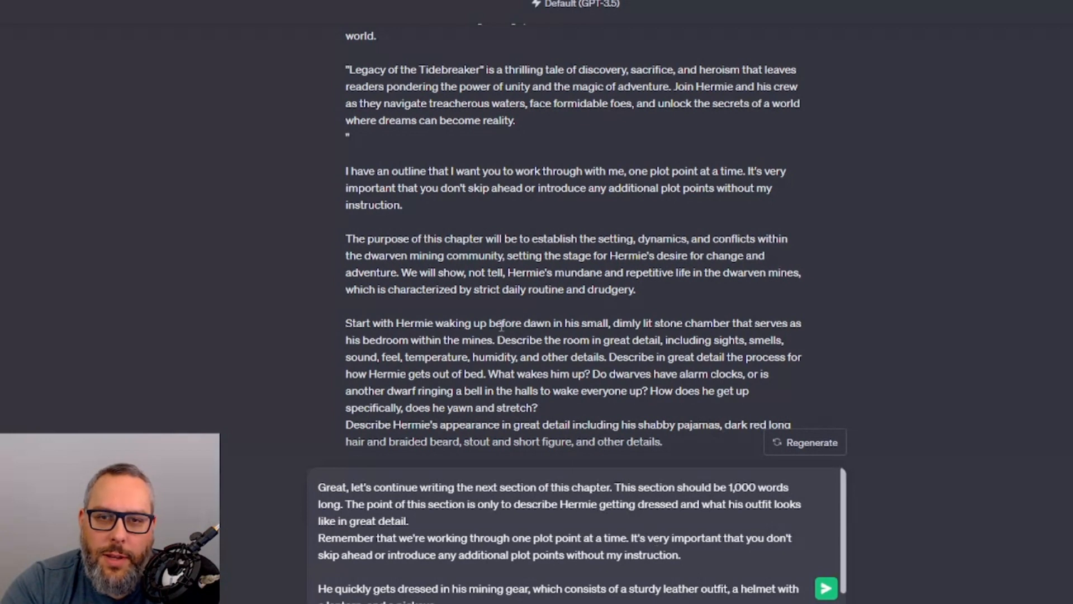
scroll(484, 283, down, 4)
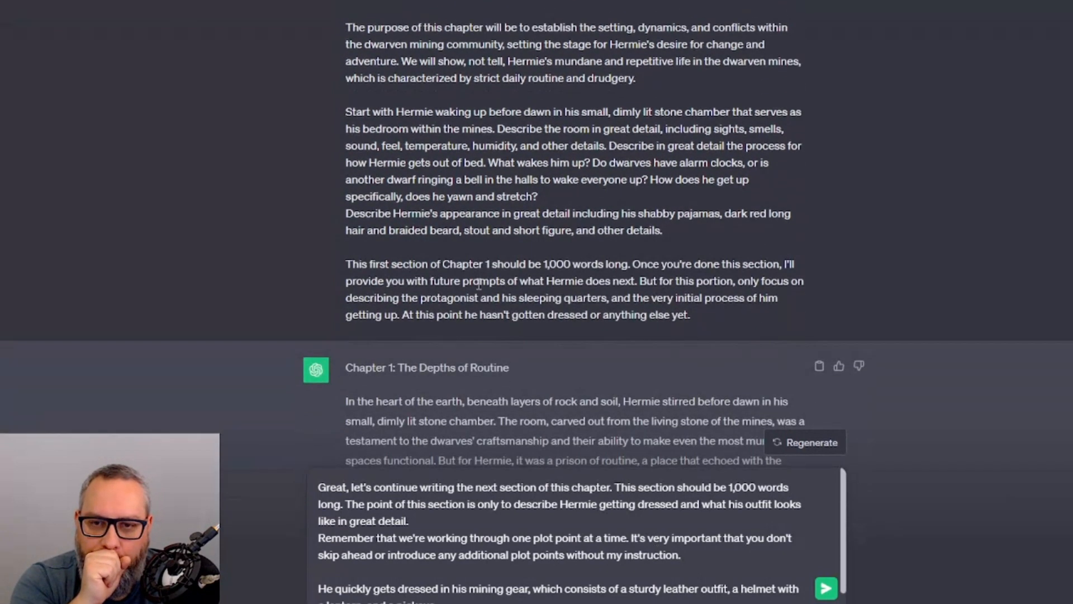
drag(633, 263, 709, 312)
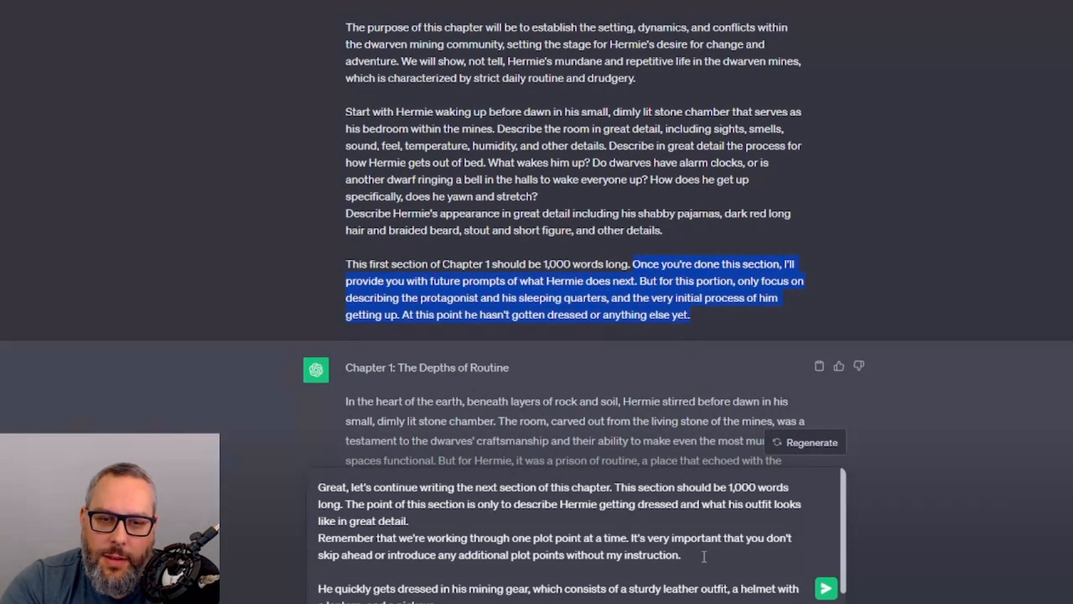
- Add a separate paragraph: "Describe Hermie getting dressed in his mining gear, which consists of a sturdy leather outfit, a helmet with a lantern, and a pickaxe."
click(723, 568)
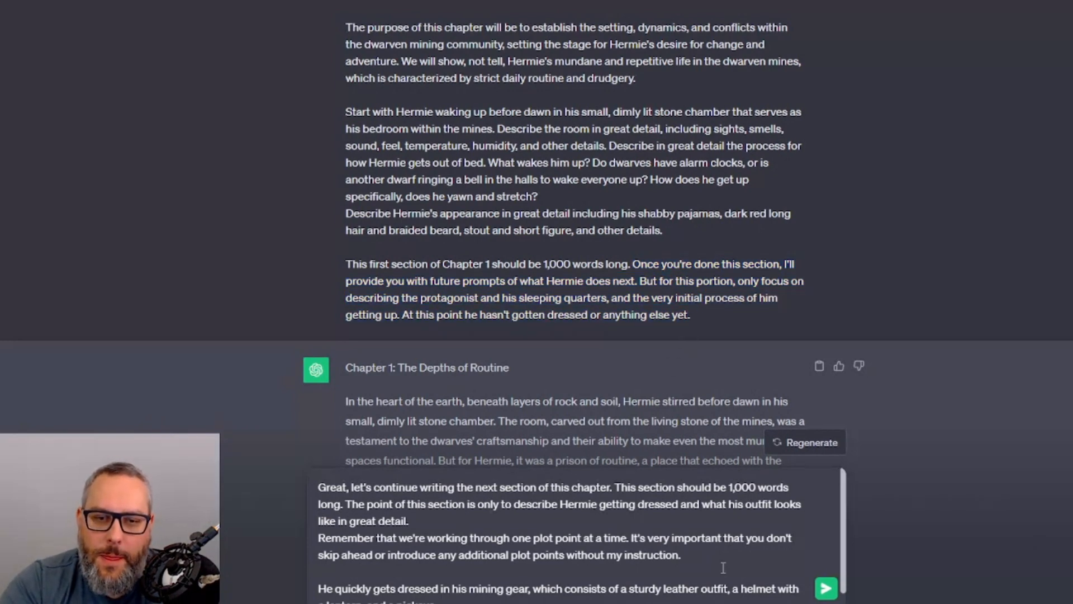
key(Down)
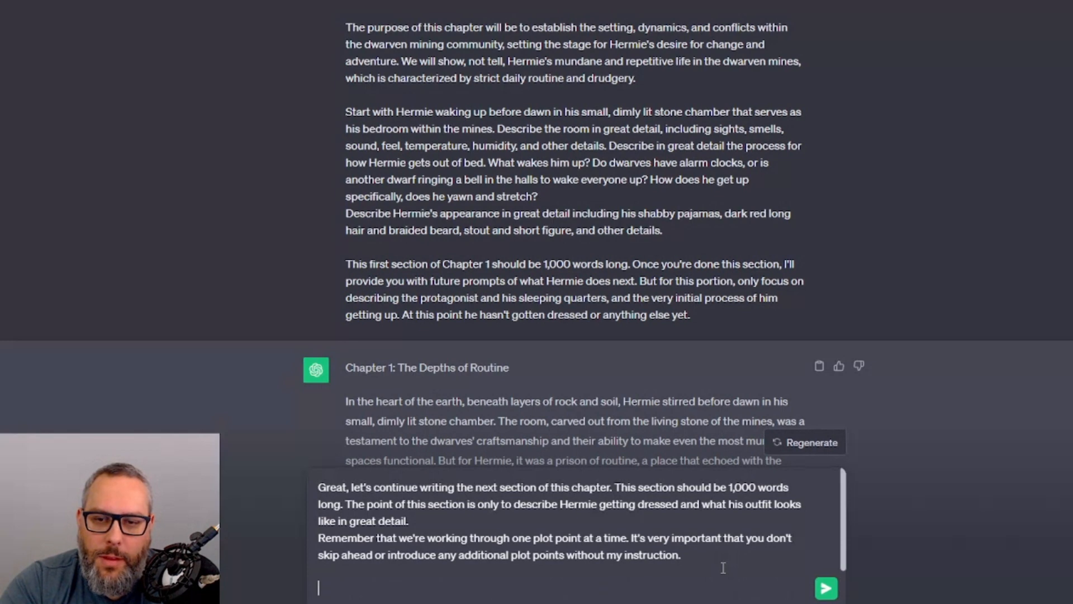
key(Return)
key(Return)
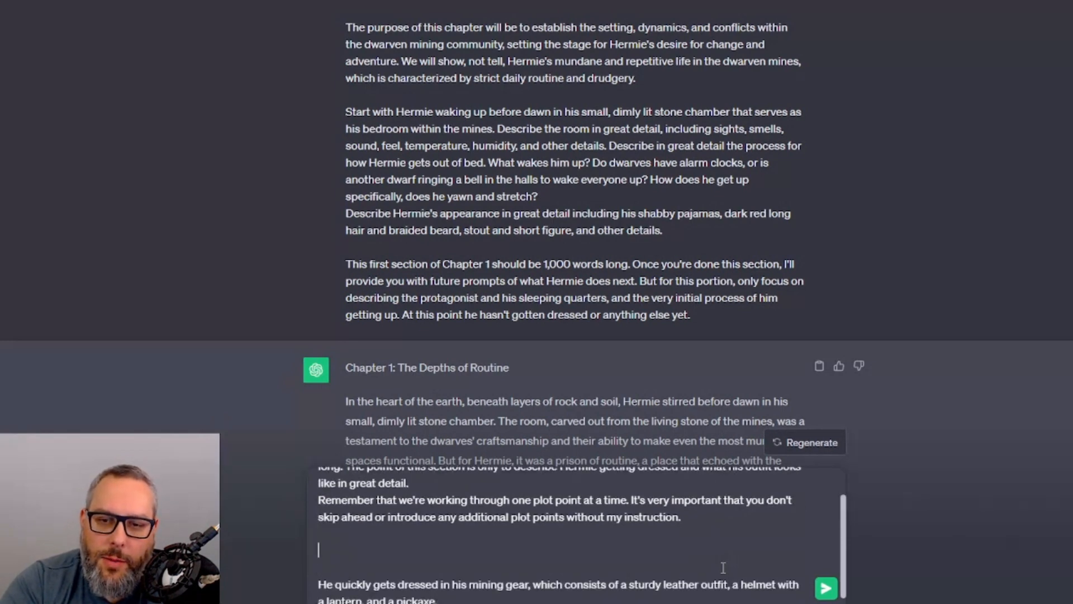
text(Describe )
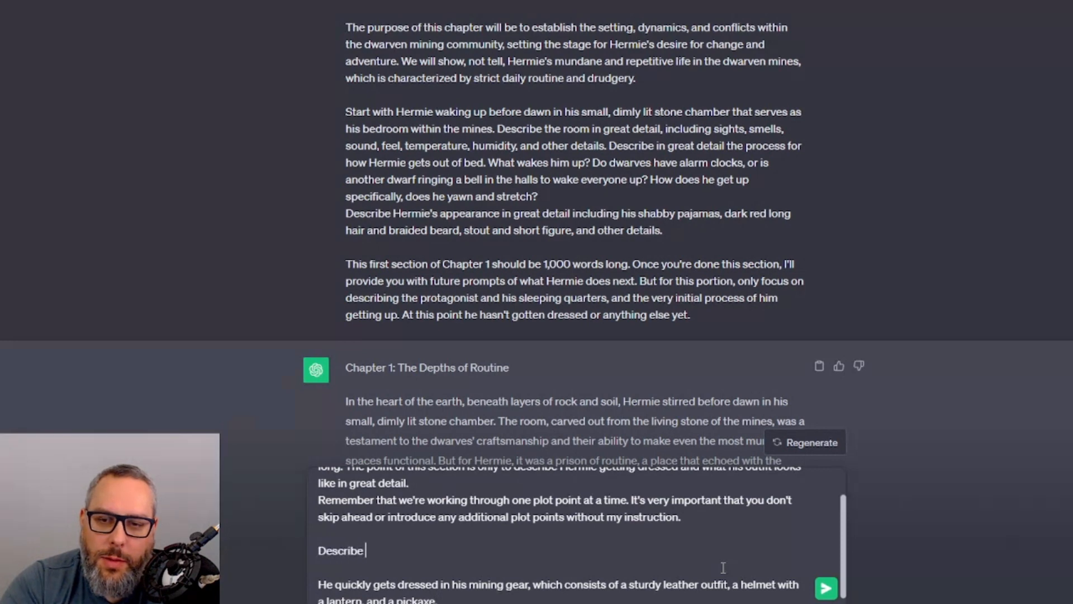
text(Hermie getting dress)
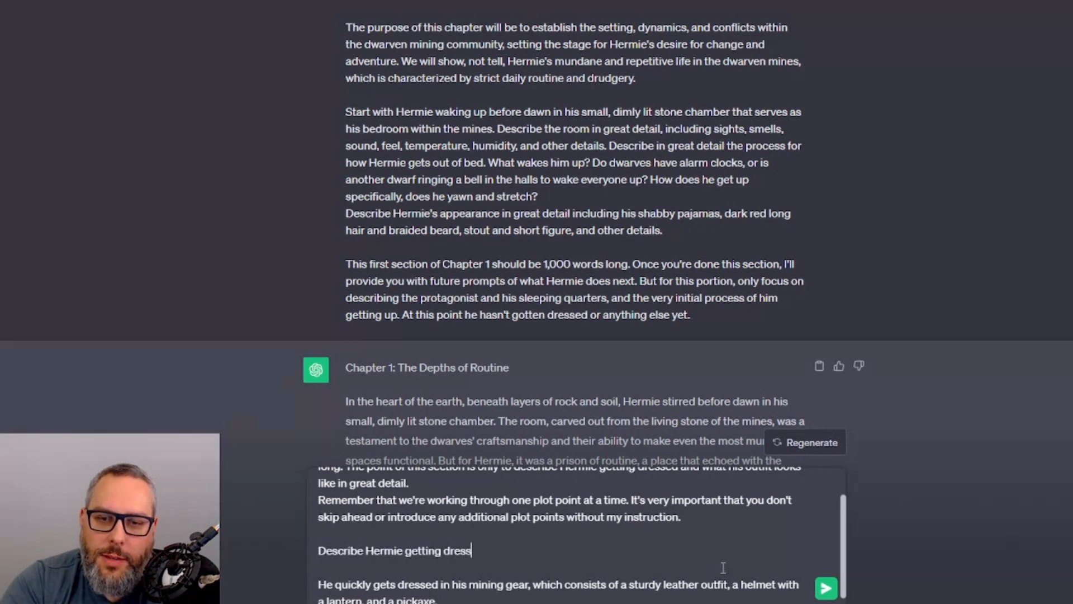
text(ed in his mining gear, )
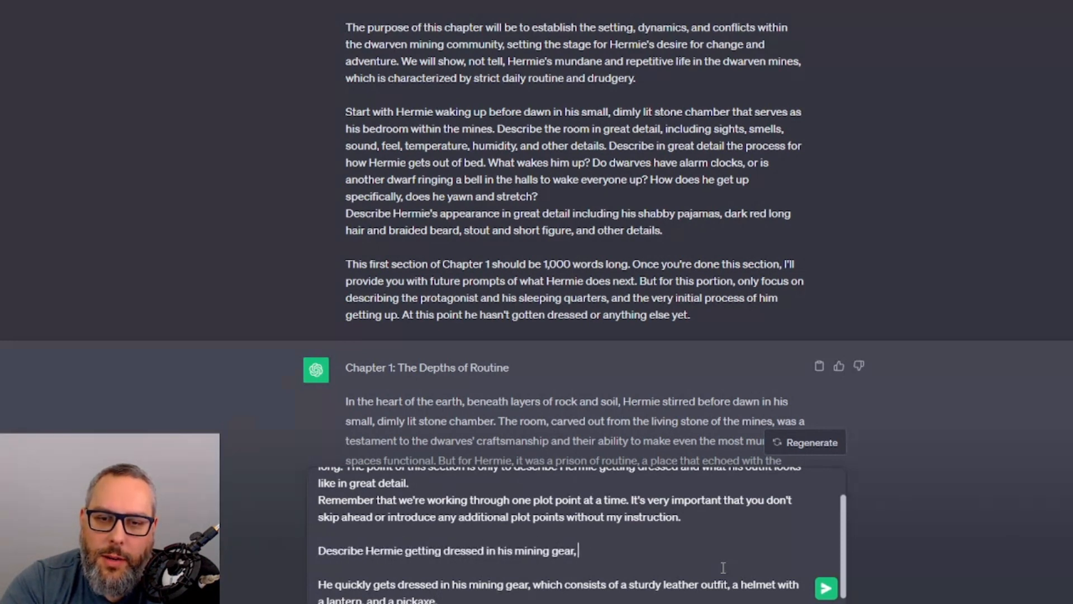
text(which consists of a sturd)
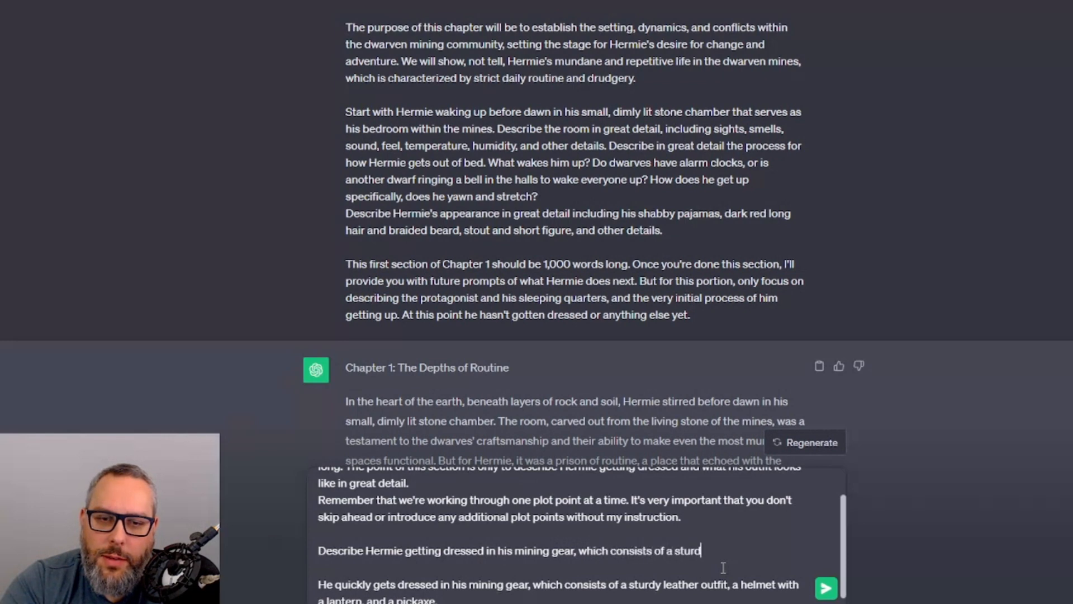
text(y leather outfit,)
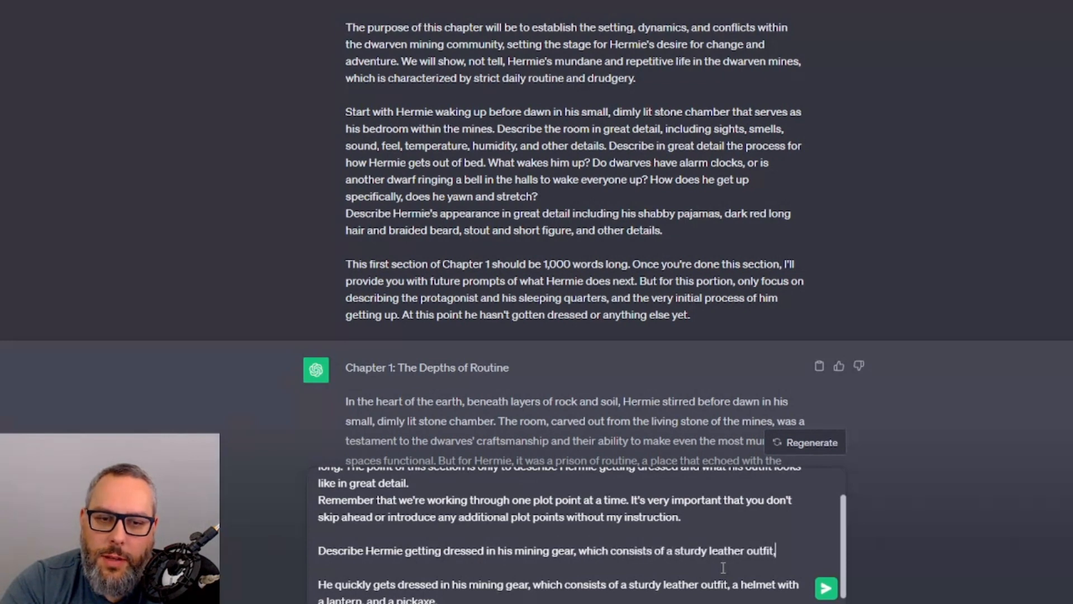
text( a helmet with a lantern)
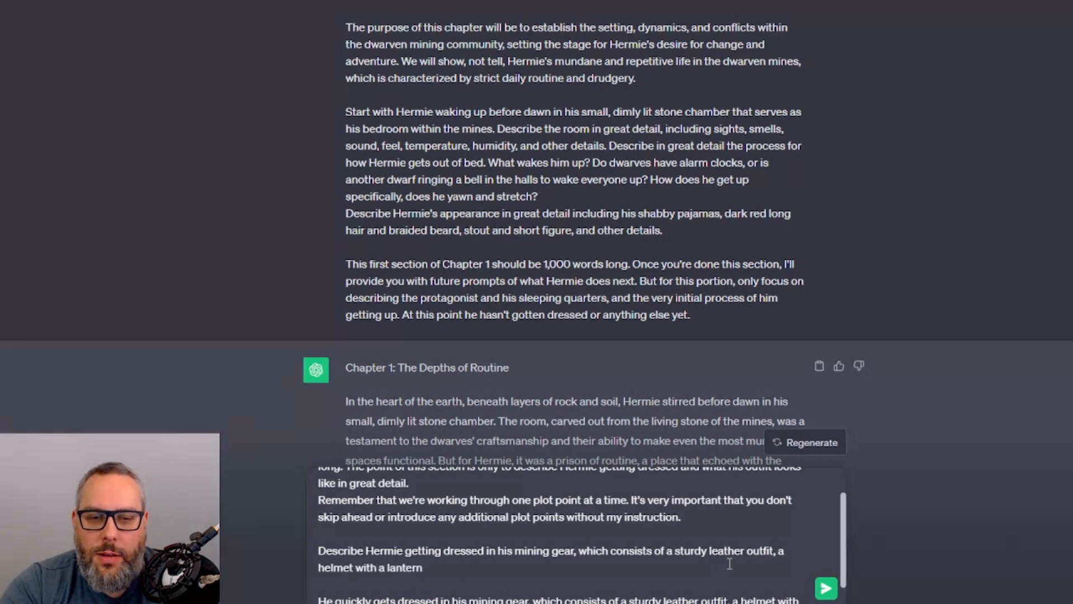
scroll(722, 568, down, 1)
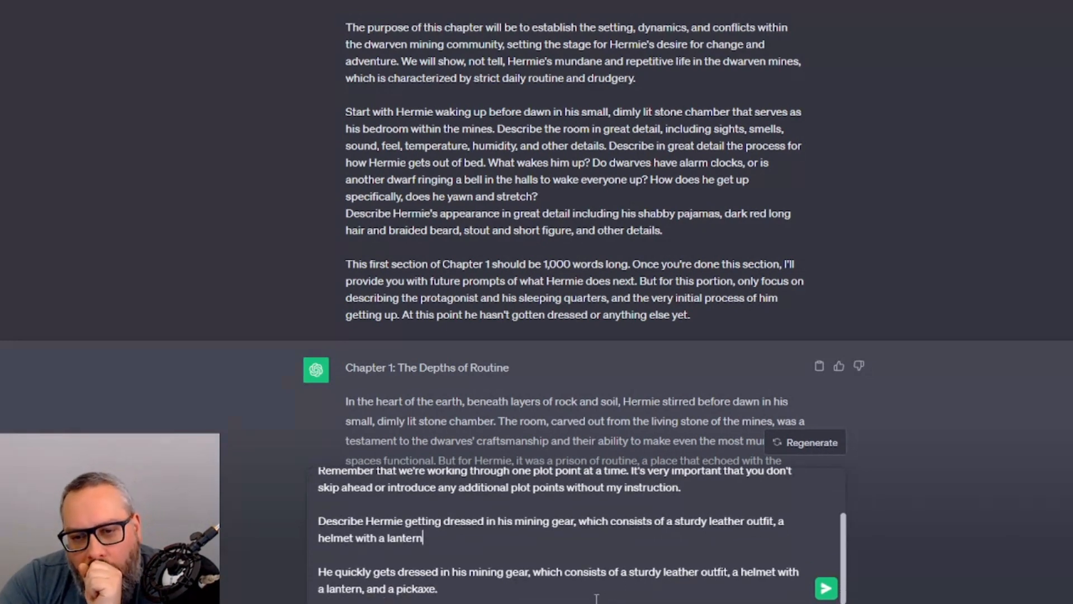
text(, and a )
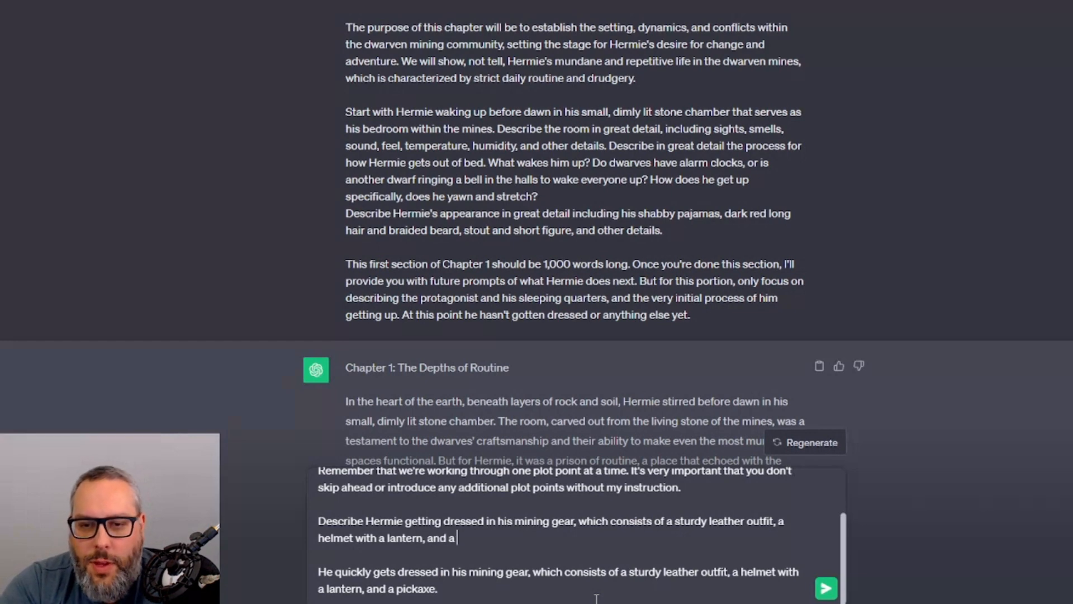
text(pickaxe.)
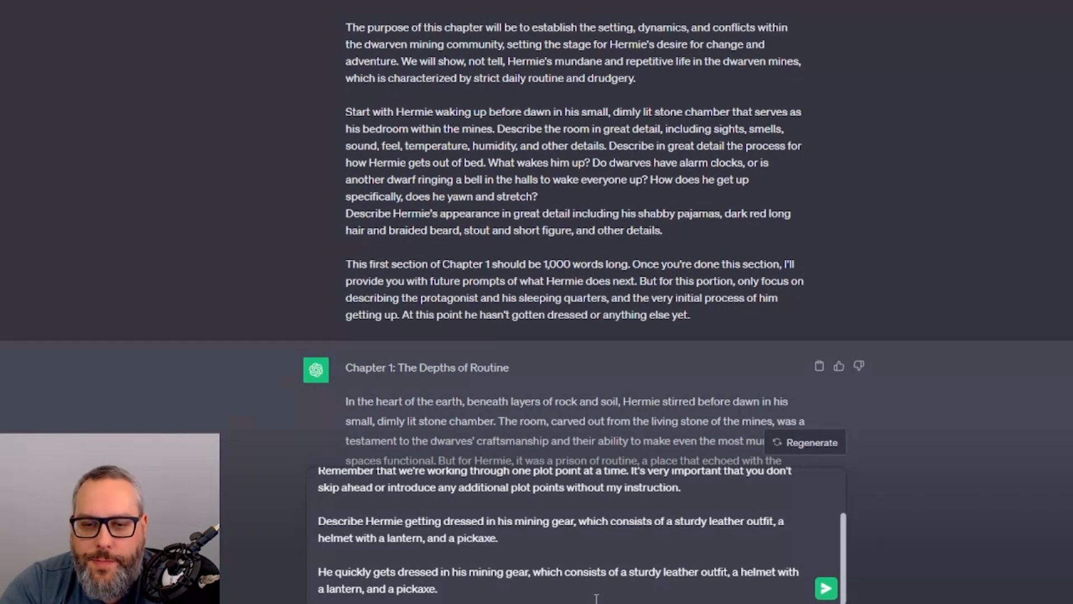
- Continue the paragraph with "The lantern uses oil that he'll need to refill before he heads out for his shift."
text( The latn  He quickly gets dressed in)
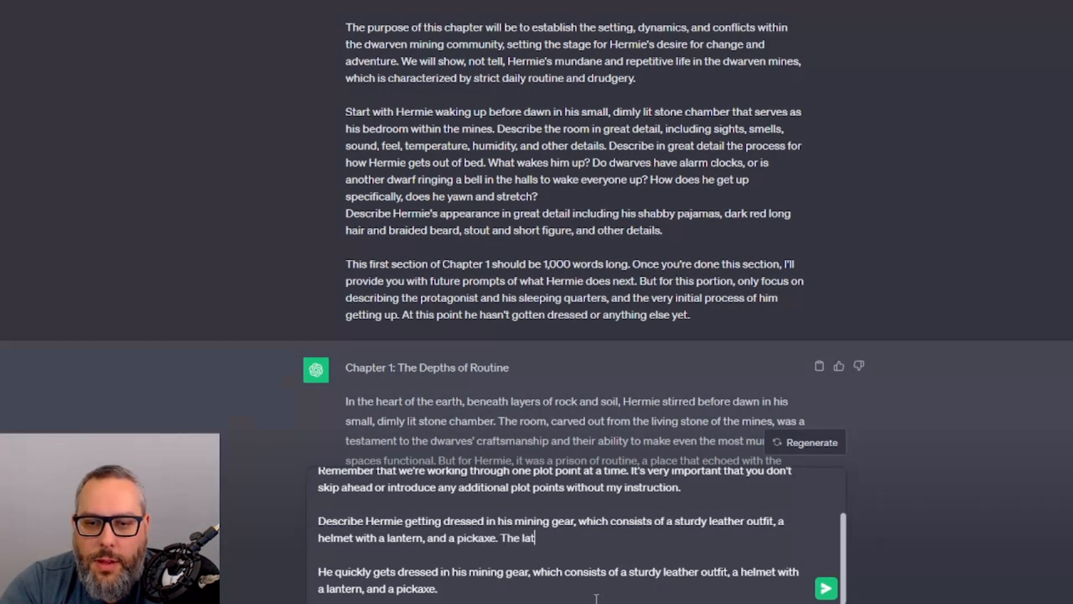
key(BackSpace)
key(BackSpace)
key(BackSpace)
key(BackSpace)
key(BackSpace)
text(ntern u)
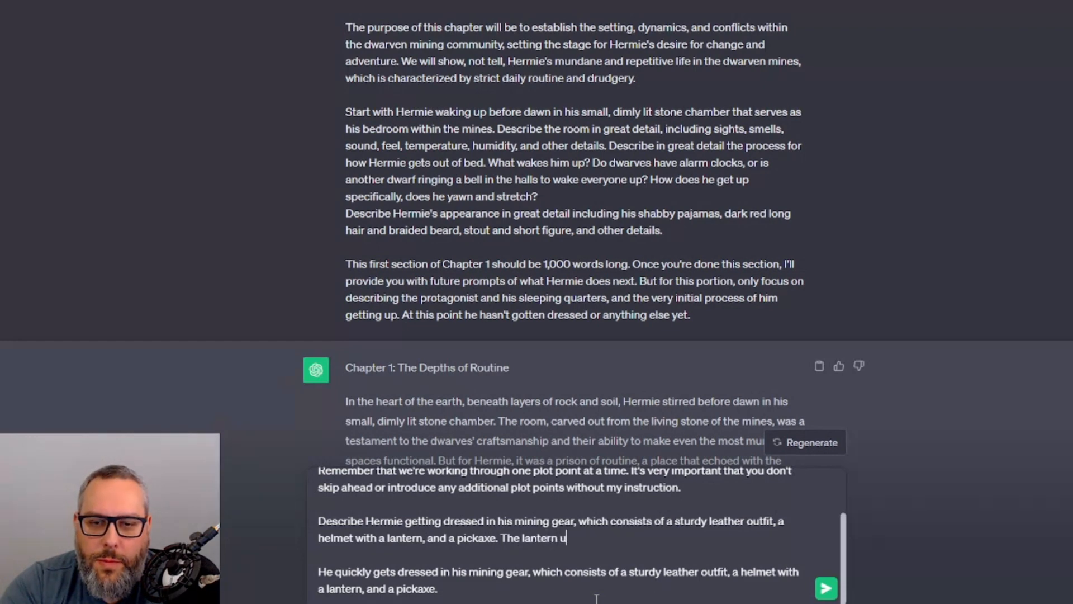
text(ses oil that he'll need t)
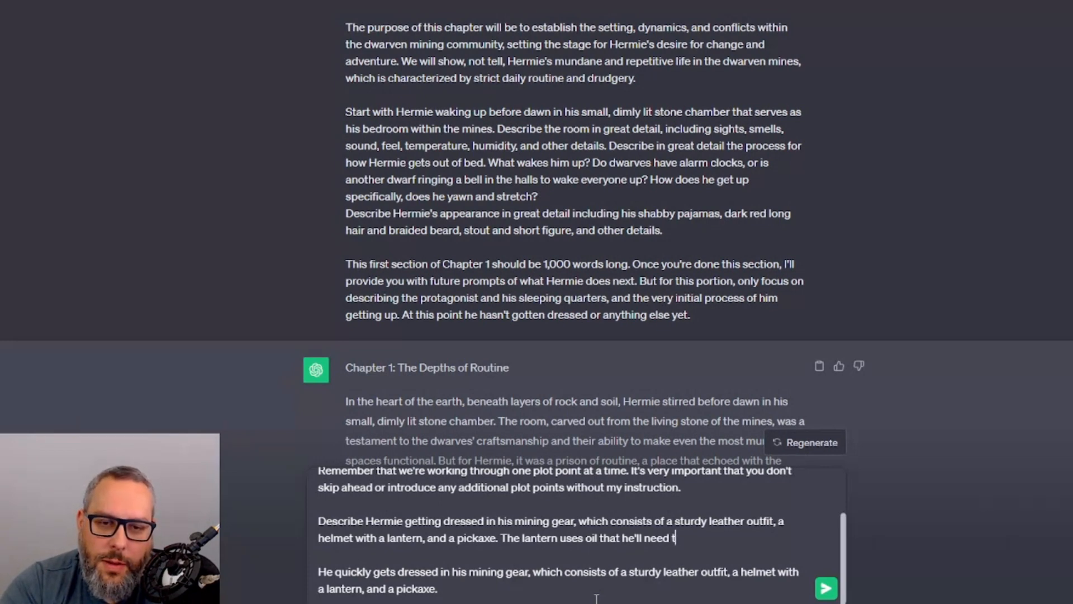
text(o refill before )
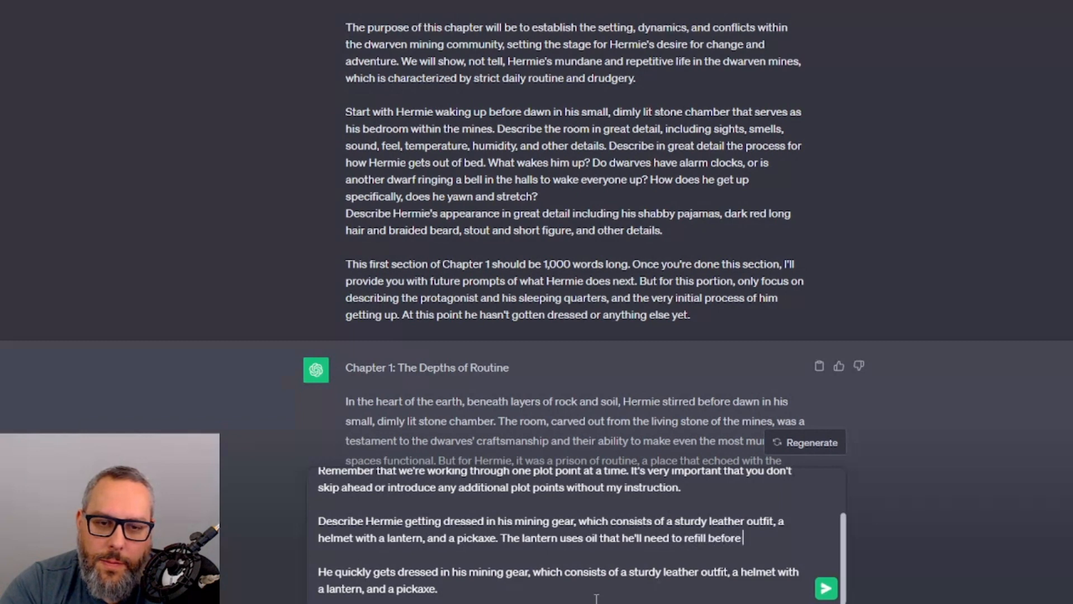
text(he heads out for )
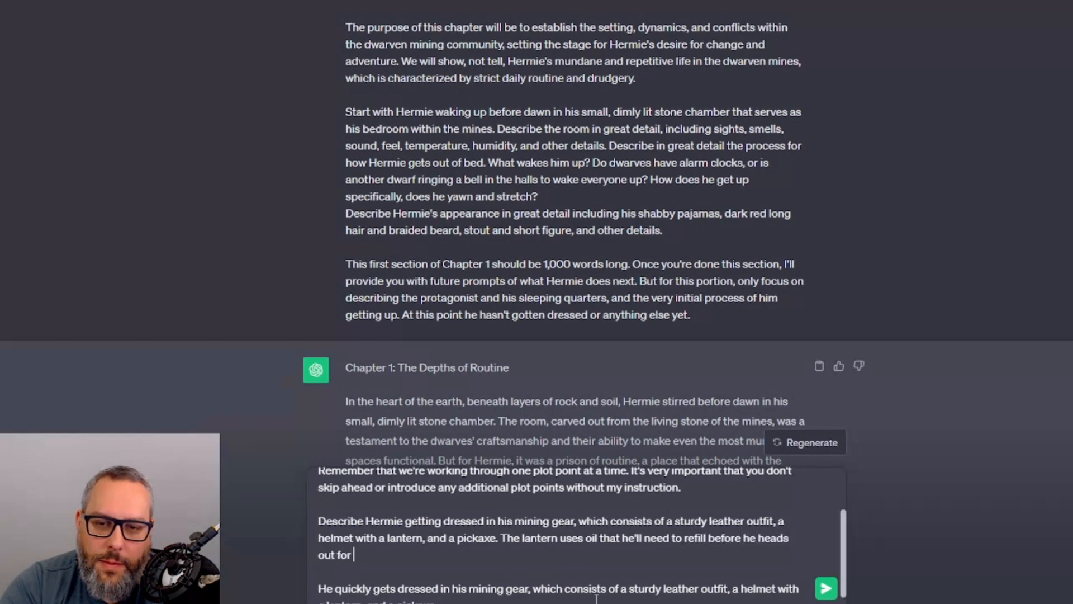
text(hsi shift.)
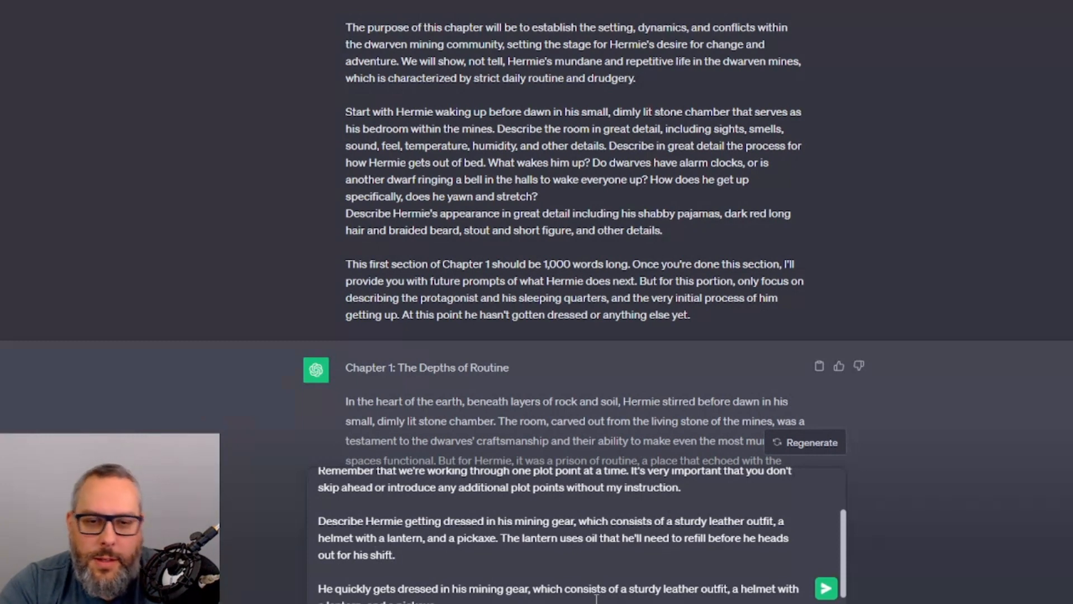
- Insert "now" after "refill" in the lantern sentence and delete the leftover outline text beginning "He quickly gets dressed"
click(706, 537)
text(now)
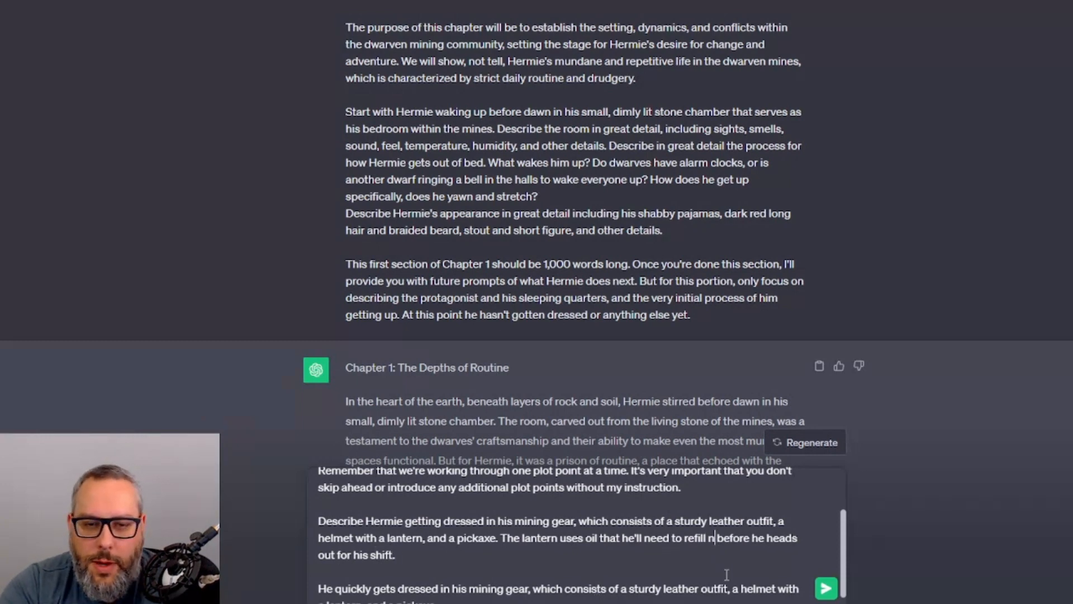
drag(439, 588, 396, 589)
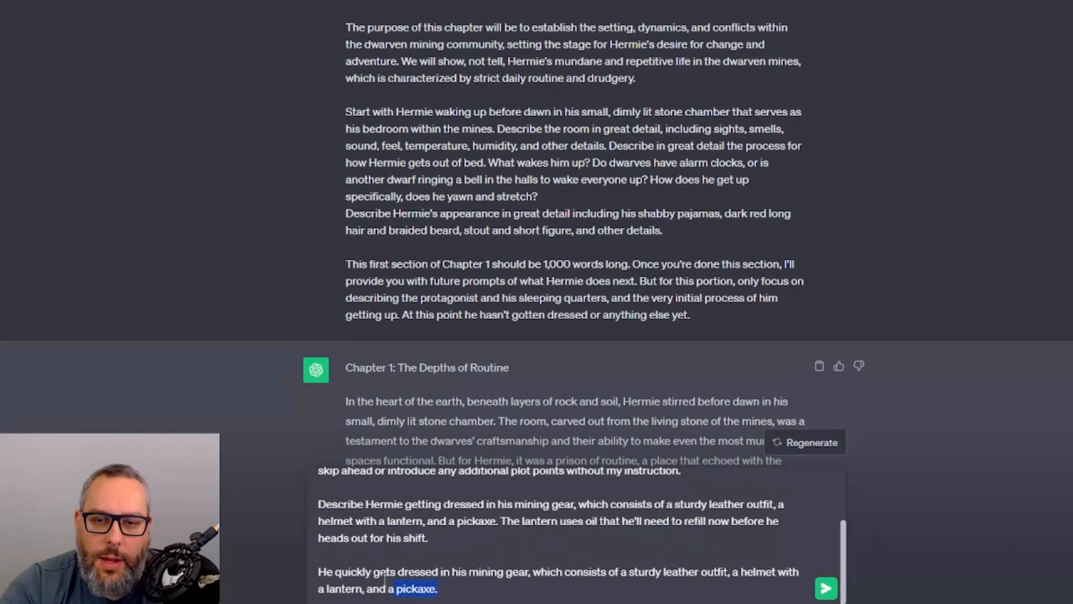
key(BackSpace)
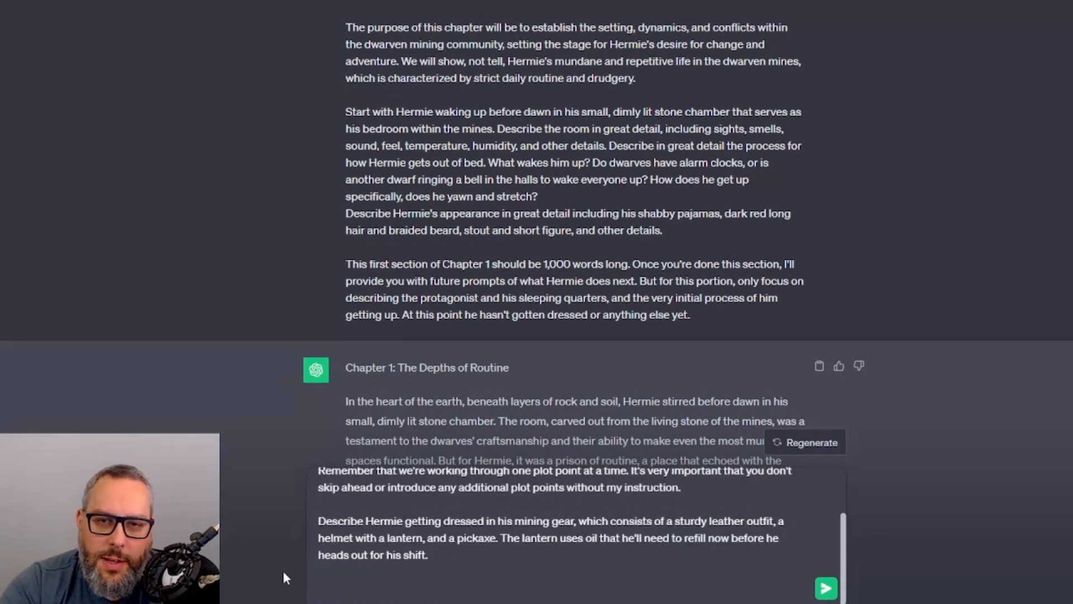
- Add the earlier prompt's closing passage starting "Once you're done this section" as a separate paragraph, deleting everything after "only focus on describing the protagonist"
text(Once you're done this section, I'll provide you with future prompts of what Hermie does next. But for this portion, only focus on describing the protagonist and his sleeping quarters, and the very initial process of him getting up. At this point he hasn't gotten dressed or anything else yet.)
scroll(400, 581, down, 1)
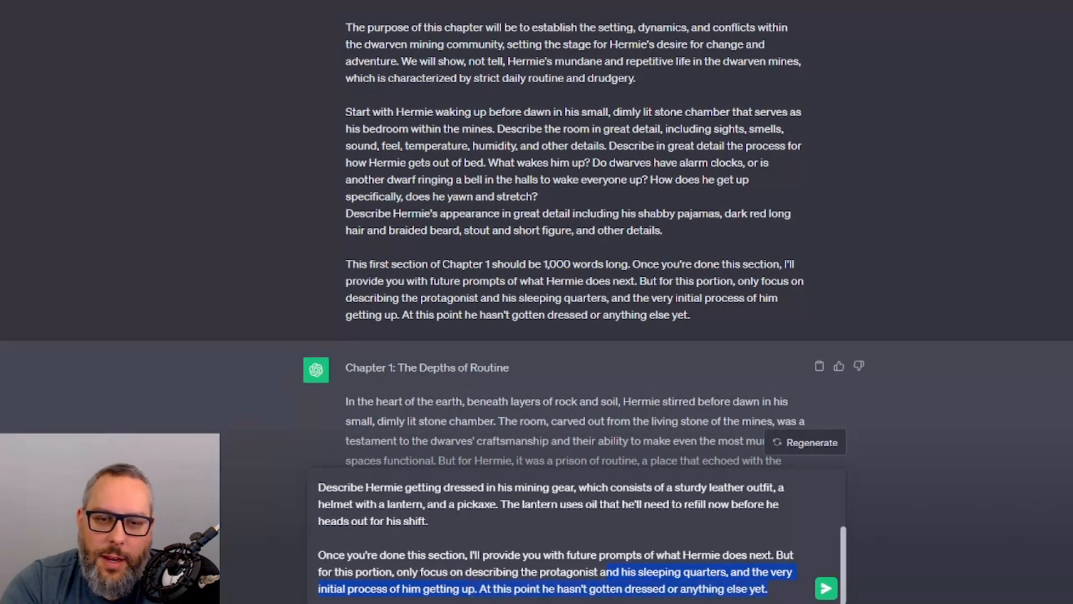
key(BackSpace)
key(BackSpace)
key(BackSpace)
- Finish the closing sentence with "getting dressed and filling his helmet's lantern with fuel"
text(getting dr)
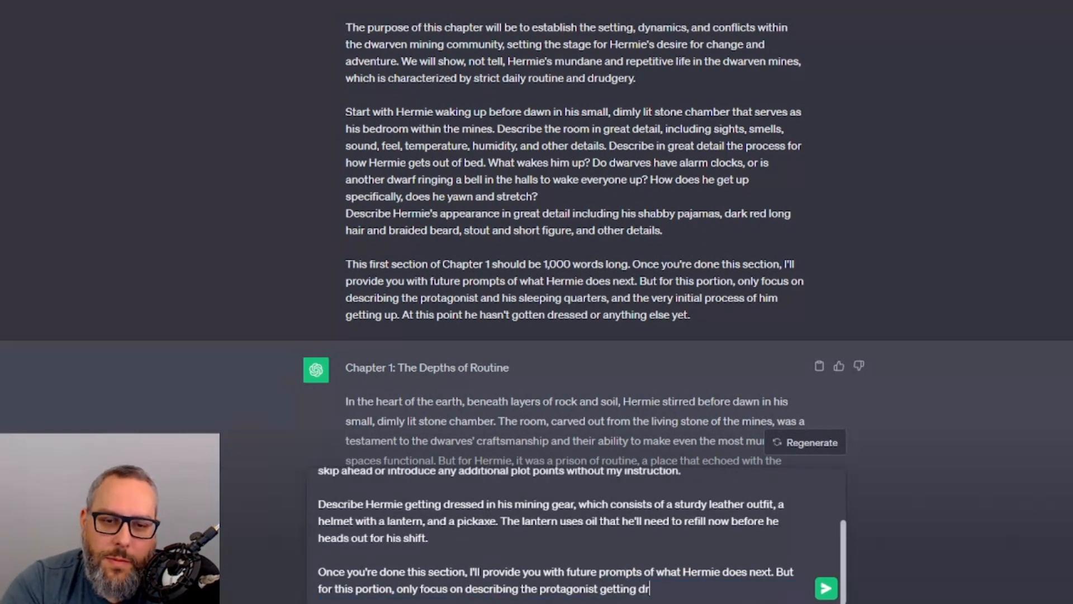
text(essed and)
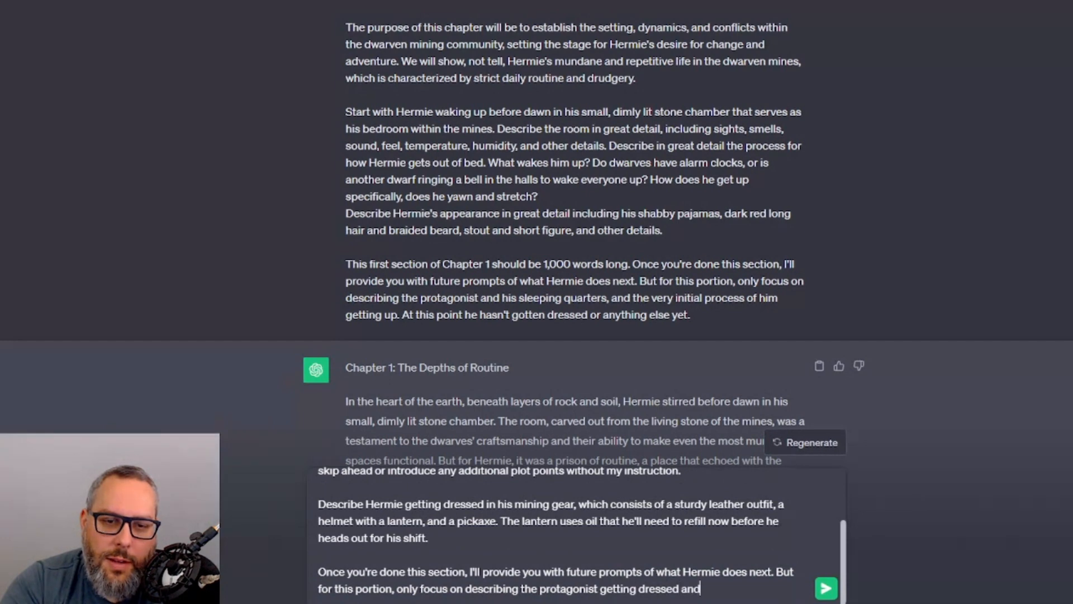
text( filling hi)
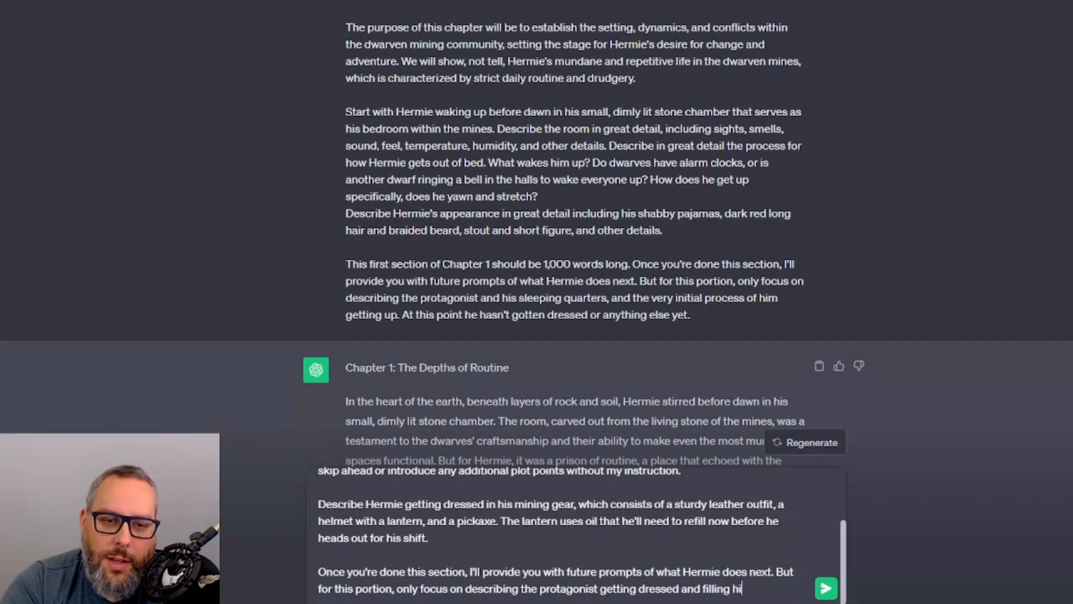
text(s helmet's lant)
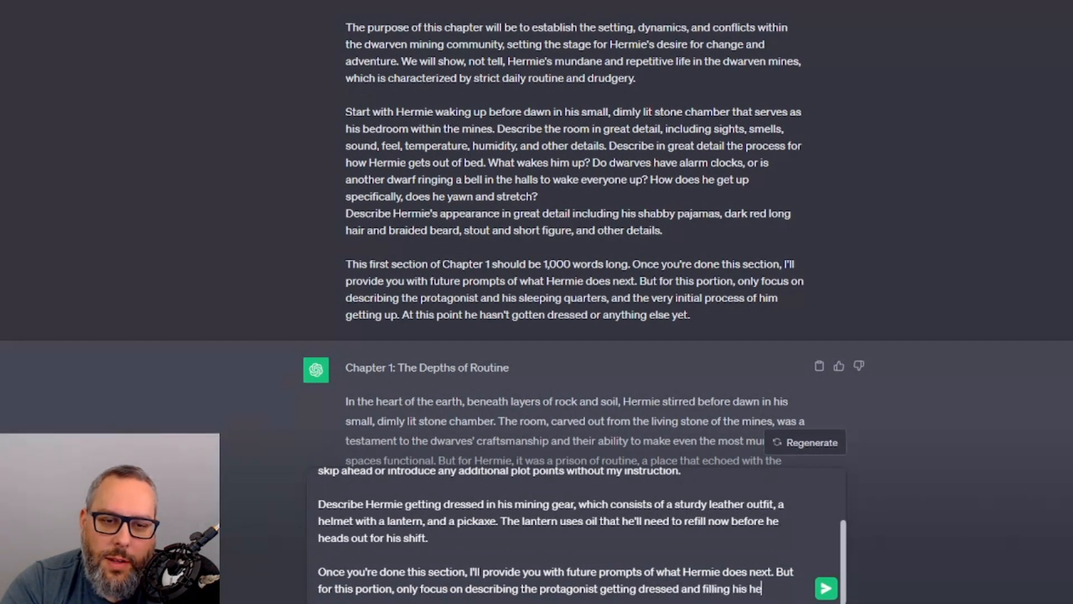
text(ern with fuel)
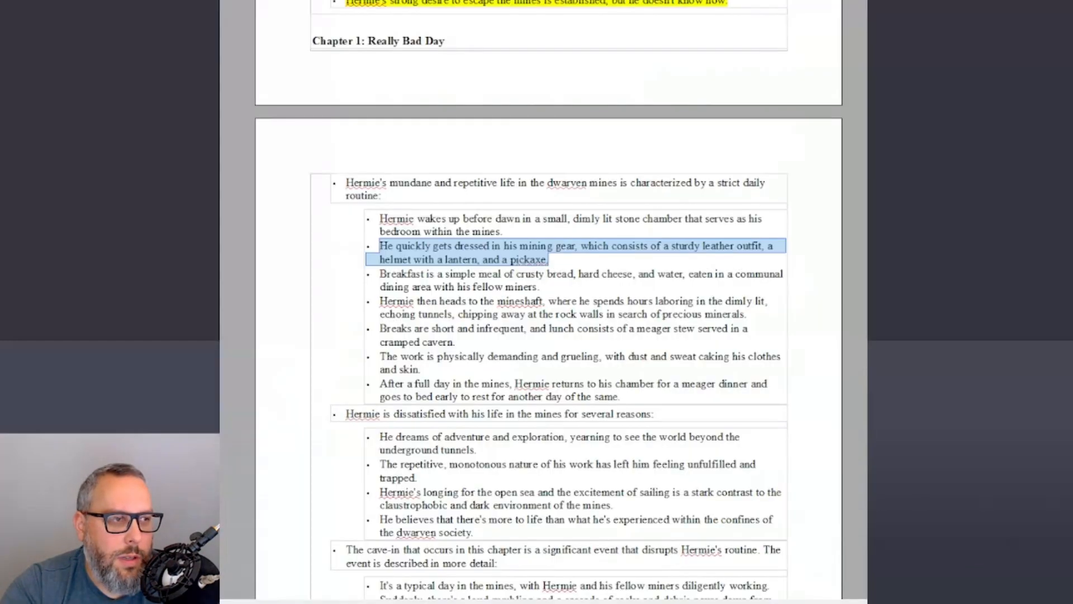
- Check the outline's getting-dressed bullet and end the prompt with "He does not leave his room yet during this section of the chapter."
drag(551, 259, 376, 246)
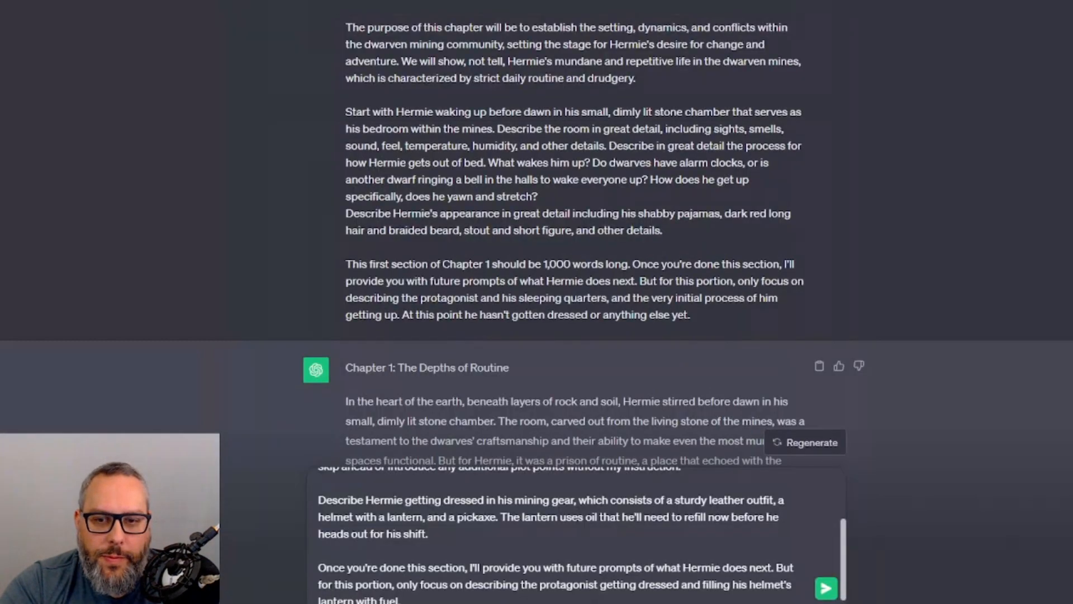
scroll(422, 598, down, 1)
text(He d)
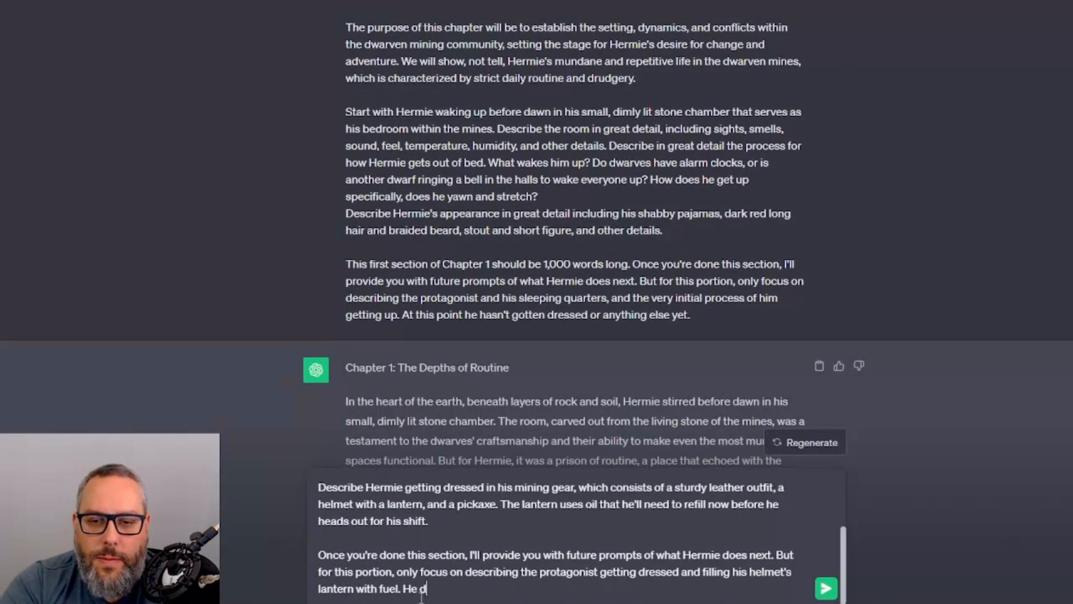
text(oes not leave his ro)
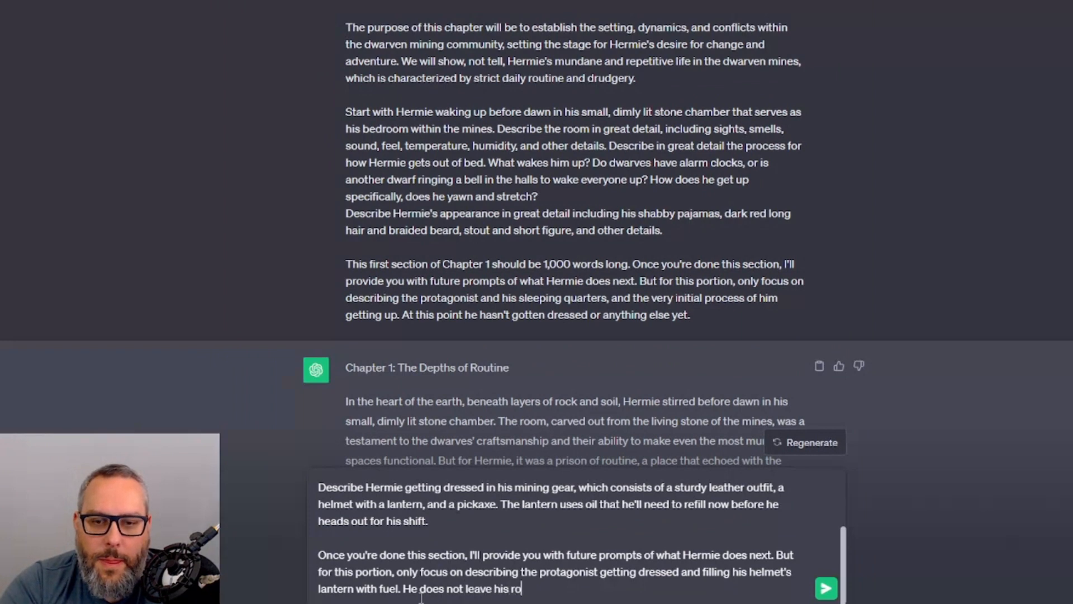
text(om yet during this)
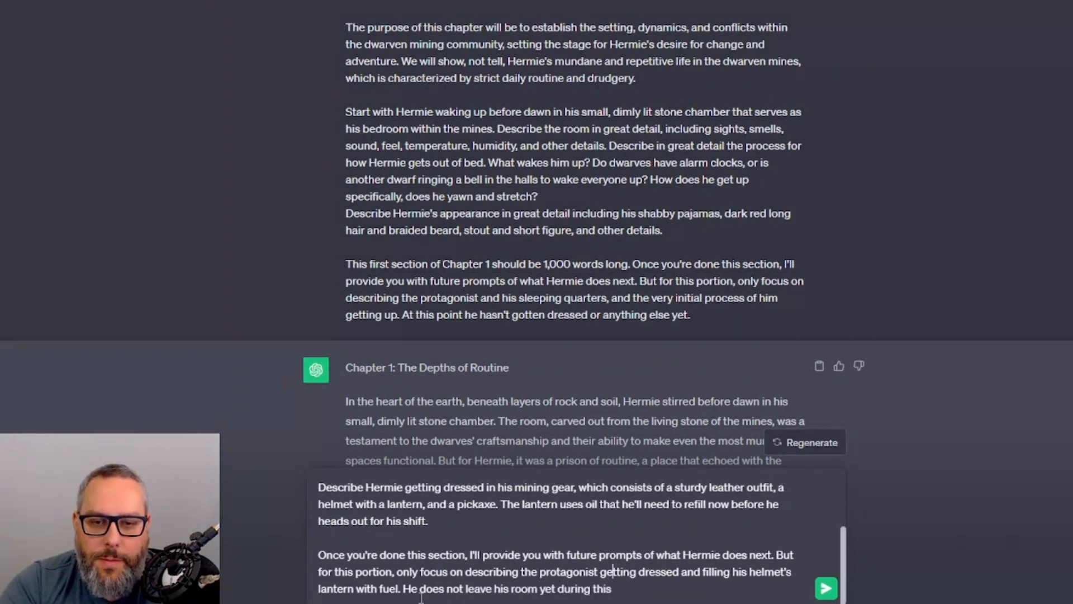
key(ctrl+Home)
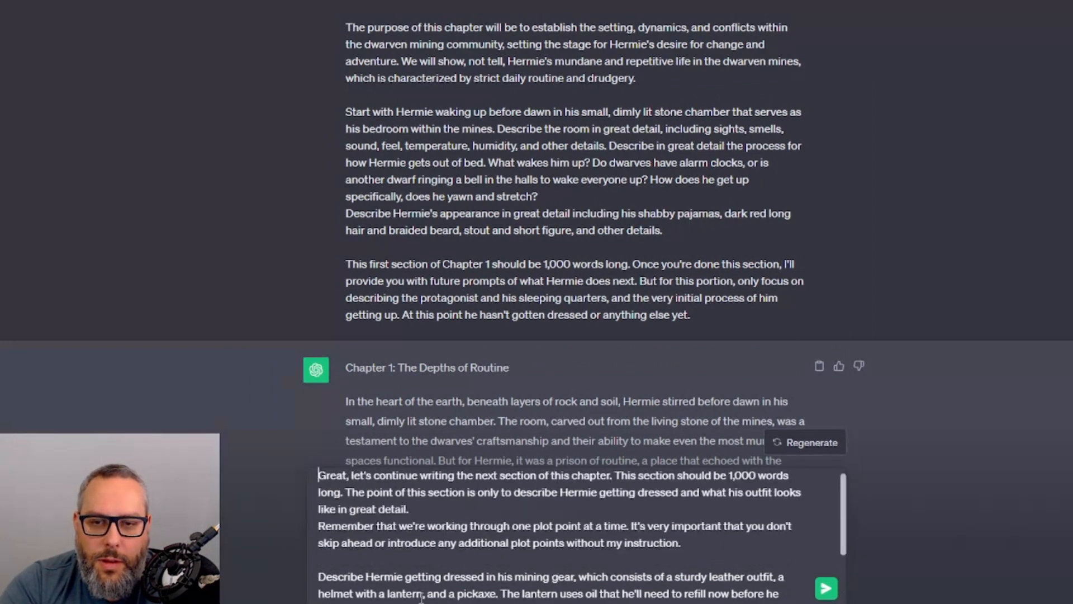
key(ctrl+End)
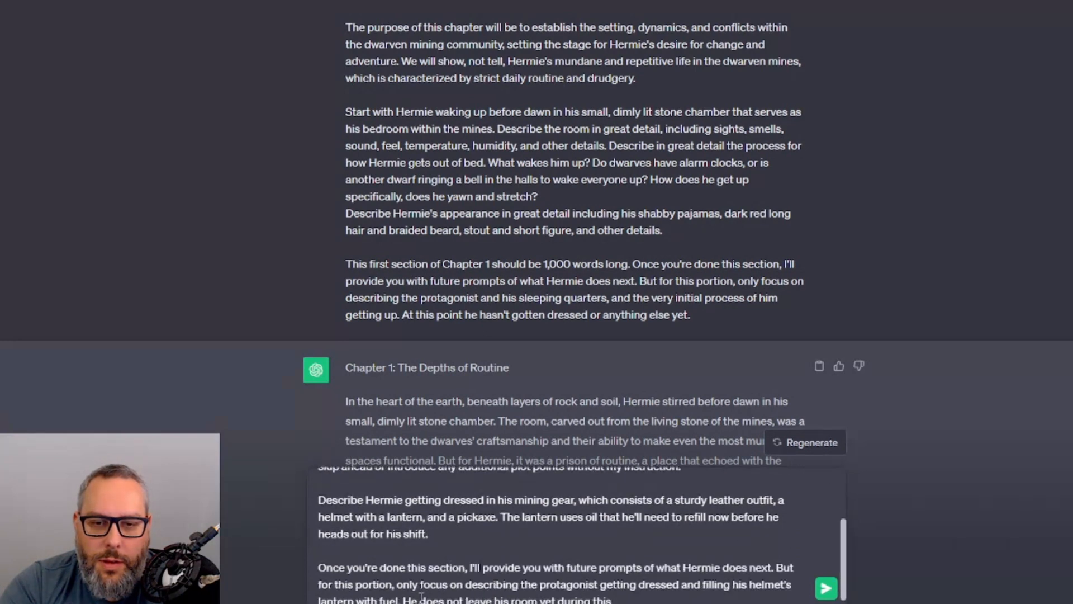
text(section of the chapter.)
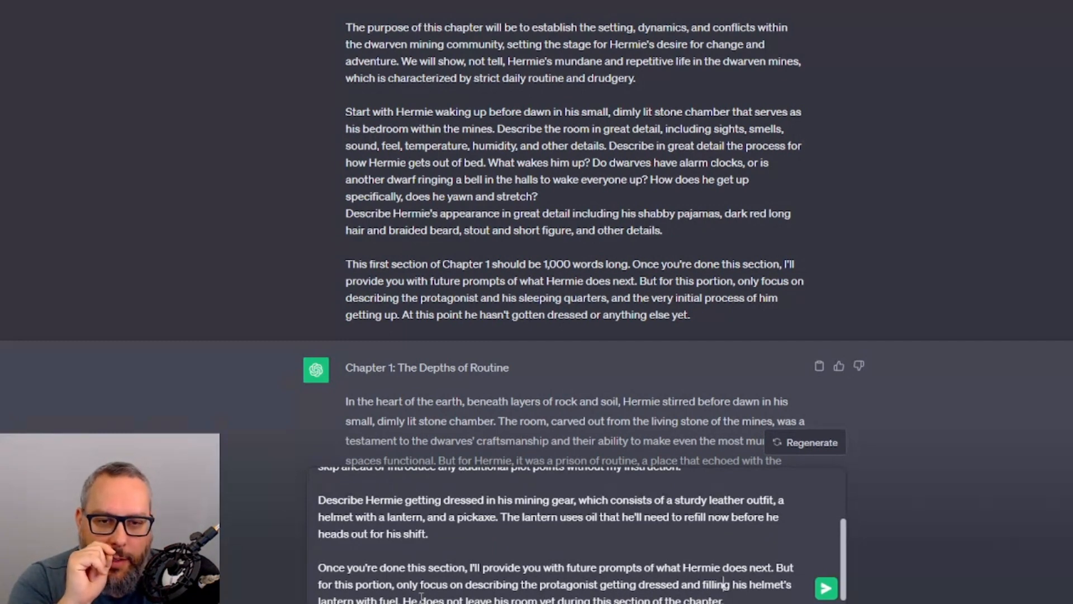
- Review the drafted prompt from its opening line to the closing instructions and submit it
key(ctrl+Home)
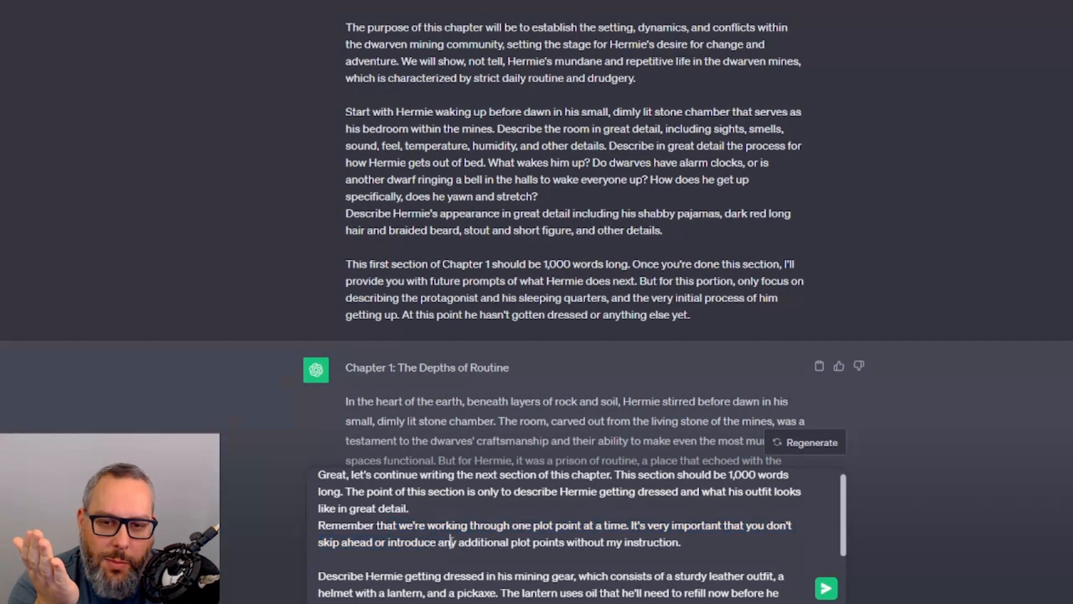
scroll(411, 512, down, 2)
drag(316, 491, 443, 515)
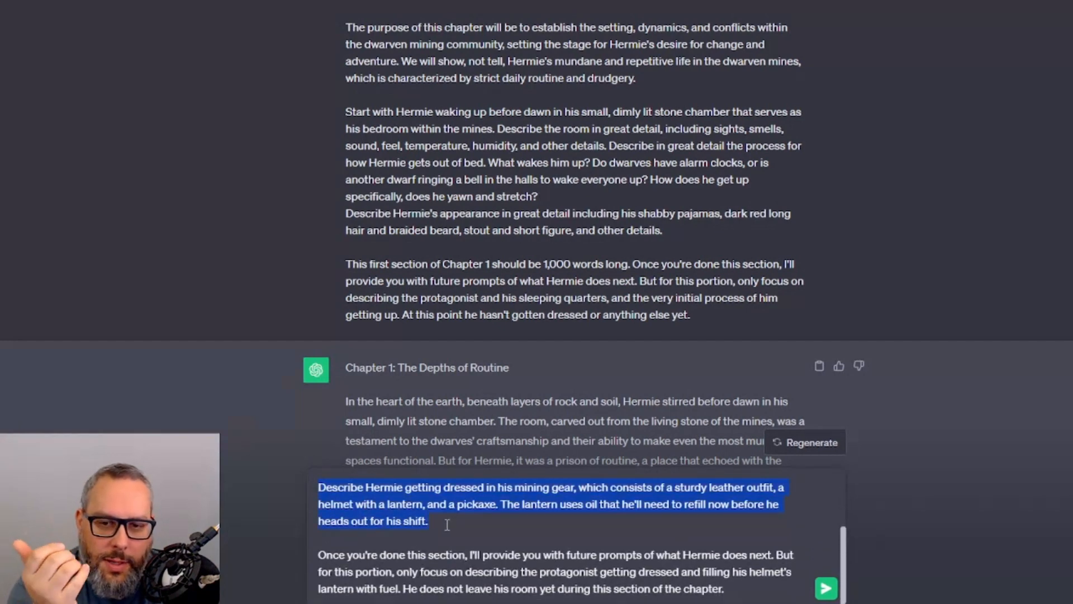
drag(431, 555, 619, 559)
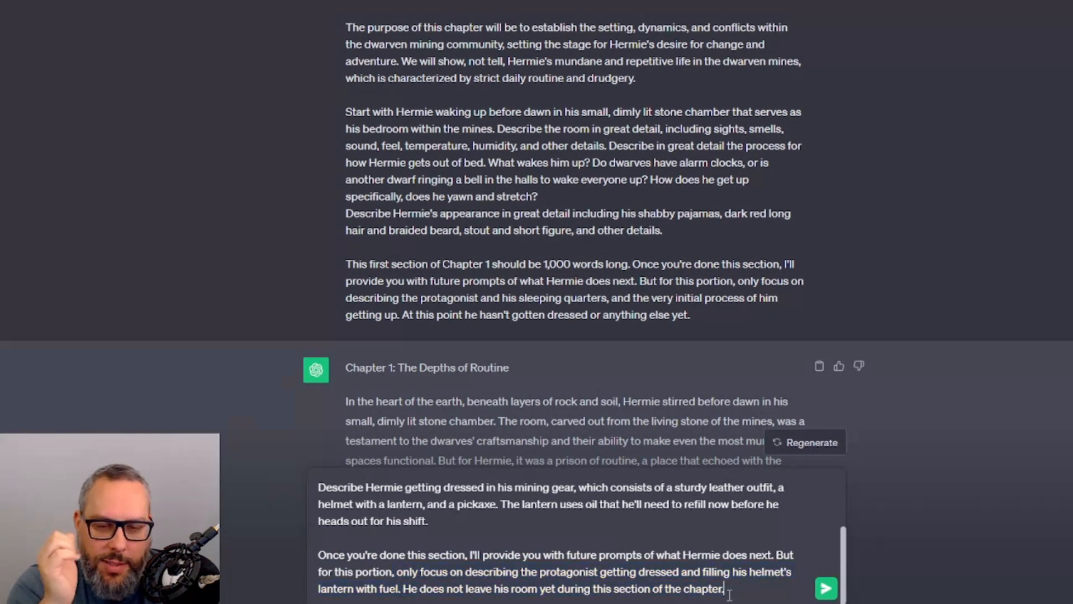
key(Return)
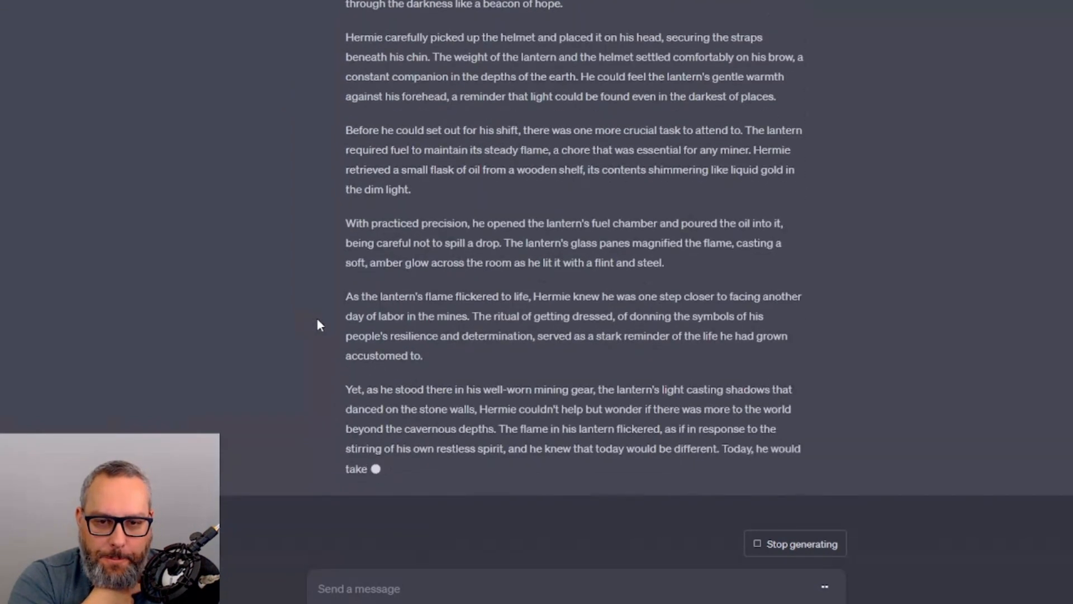
- Read through the generated getting-dressed section, from the leather trousers and tunic to the helmet, lantern refill and closing paragraph
scroll(351, 347, up, 12)
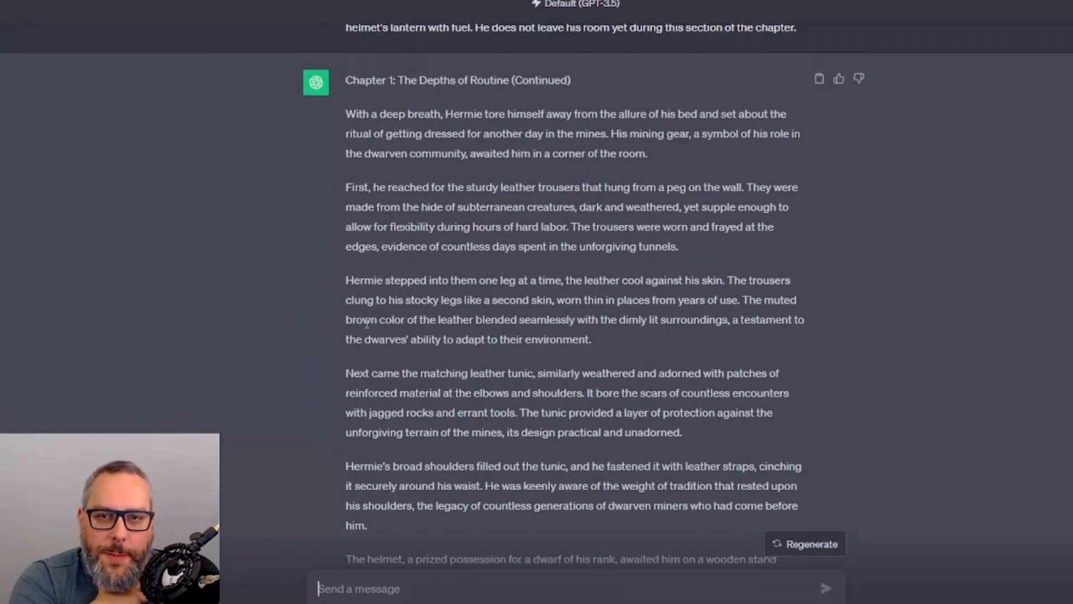
drag(351, 187, 722, 245)
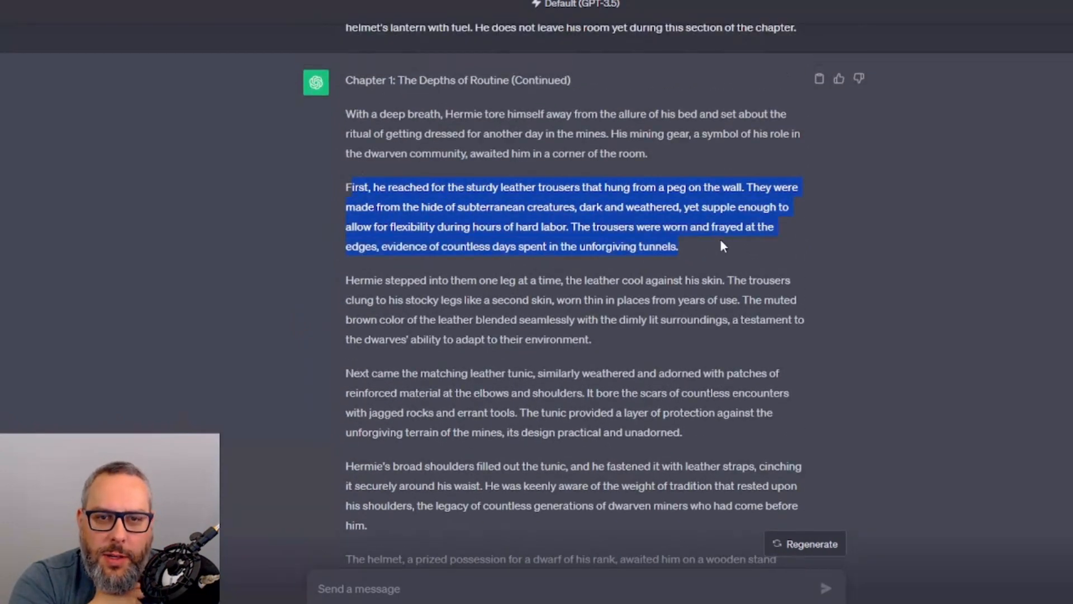
scroll(592, 293, down, 1)
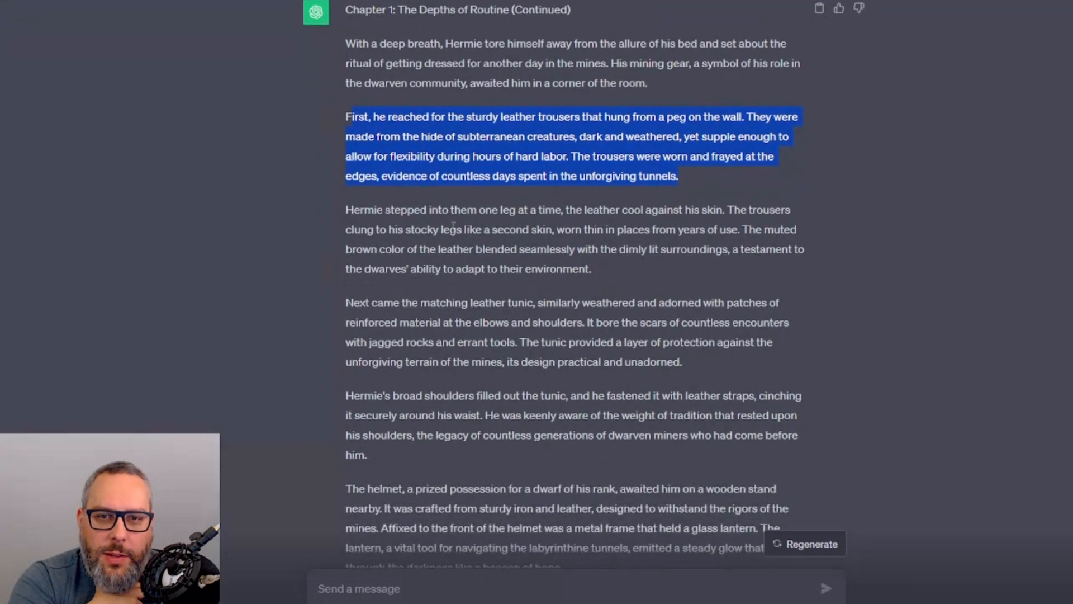
drag(401, 210, 548, 249)
scroll(548, 249, down, 2)
drag(462, 182, 492, 202)
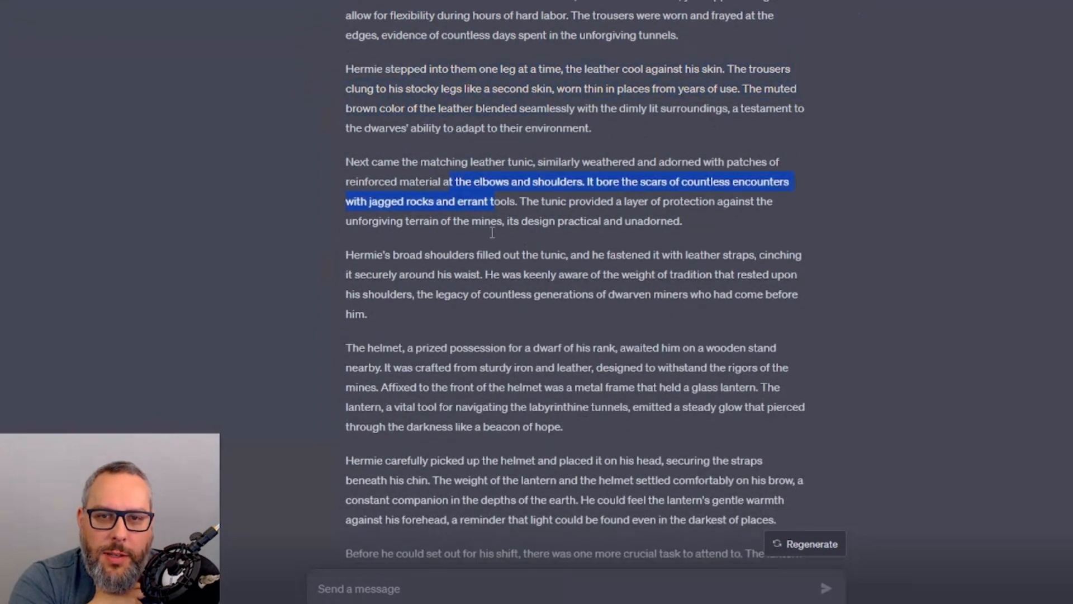
drag(404, 254, 520, 296)
scroll(520, 296, down, 2)
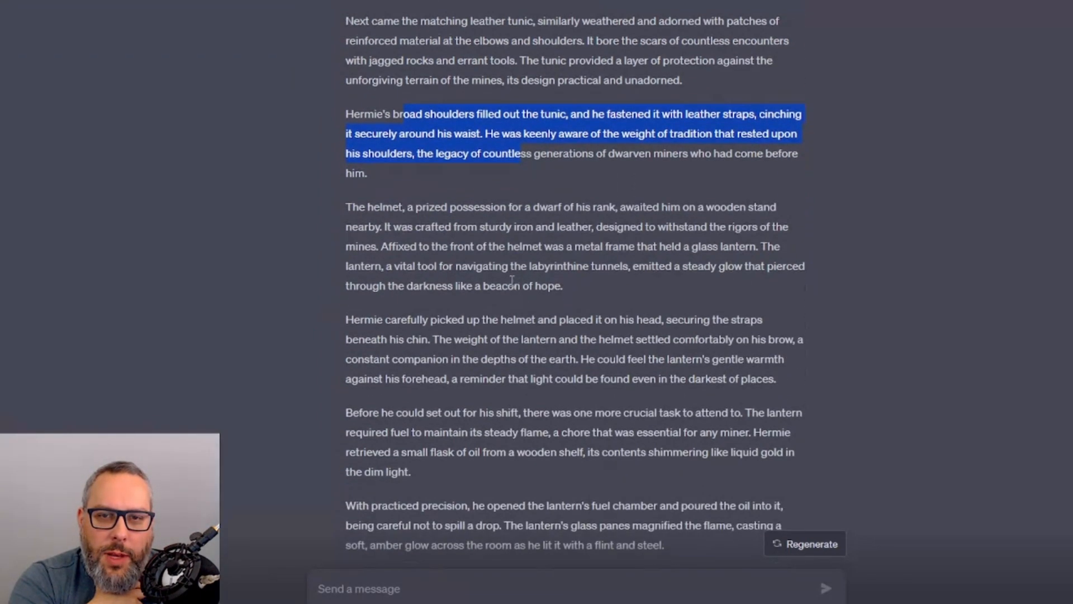
drag(384, 208, 513, 267)
scroll(492, 271, down, 2)
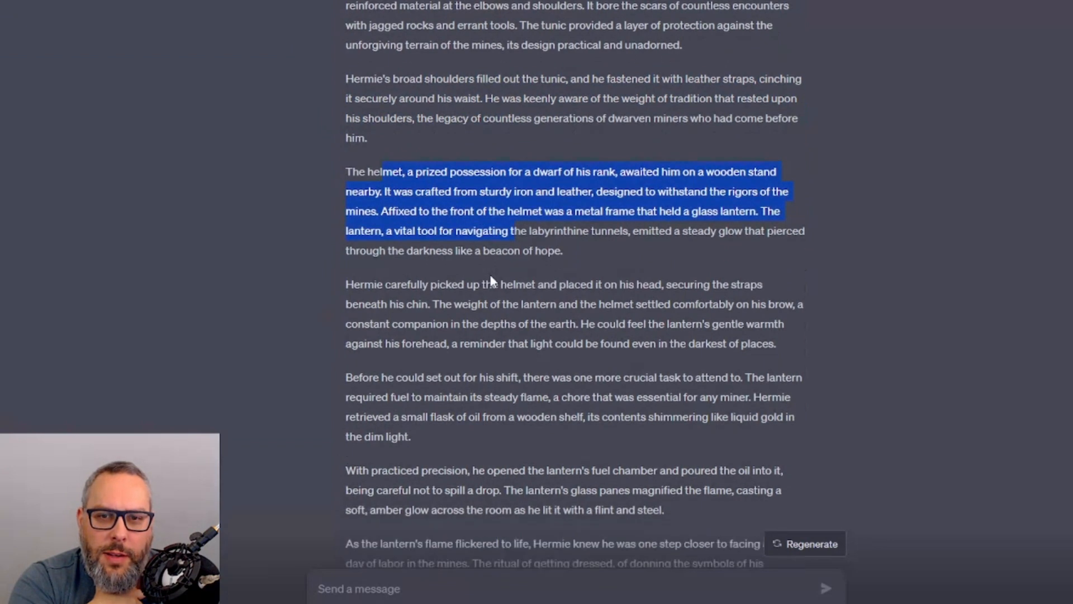
drag(437, 179, 490, 238)
drag(400, 276, 531, 313)
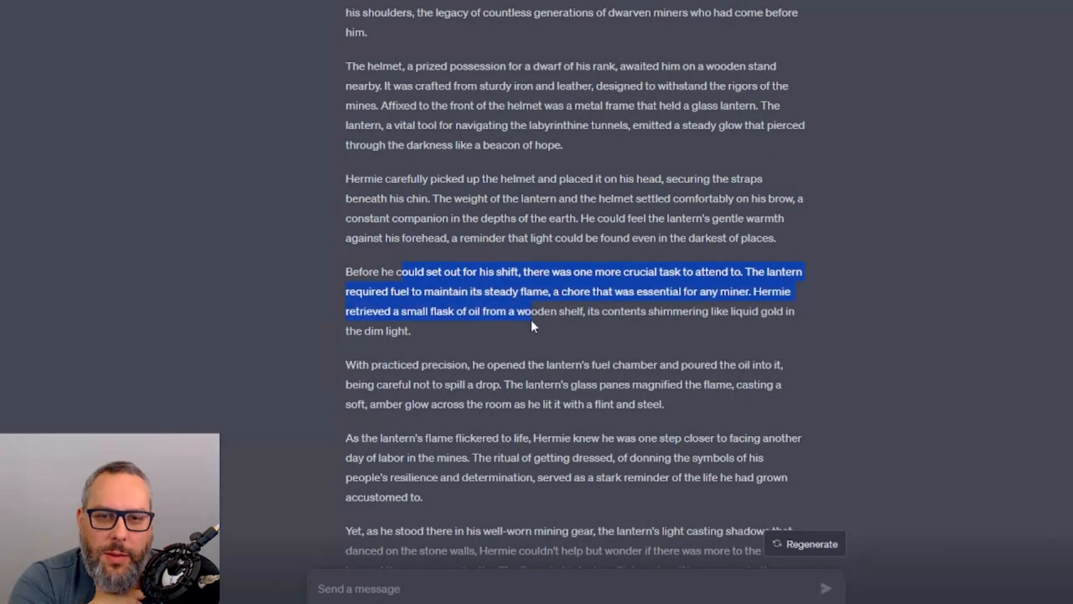
scroll(461, 306, down, 1)
scroll(397, 291, down, 1)
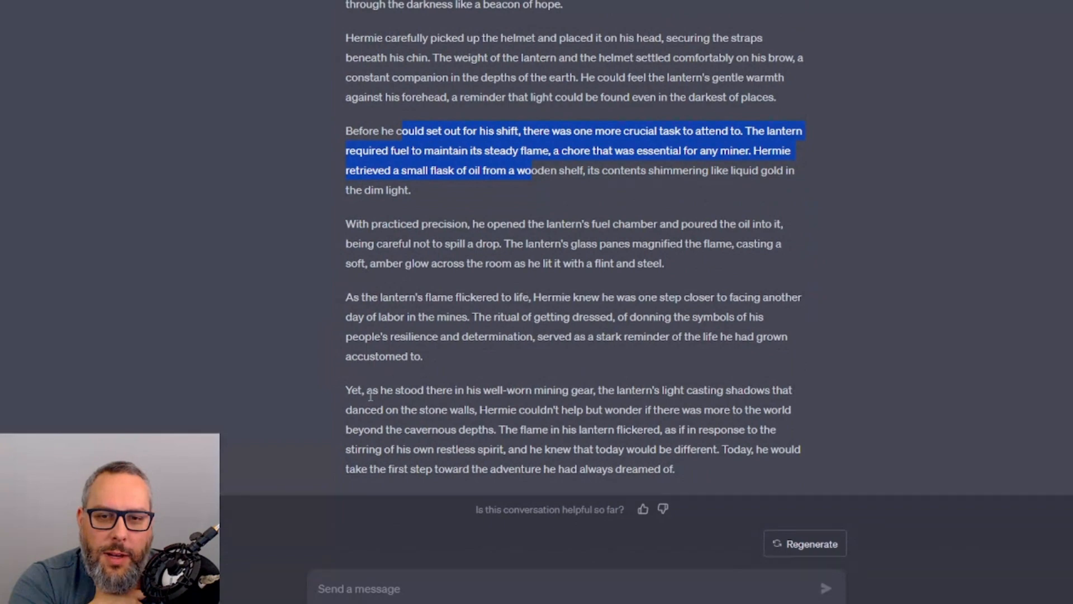
- Compare the final paragraph of the previous section with the final paragraph of the new getting-dressed section
scroll(370, 395, up, 12)
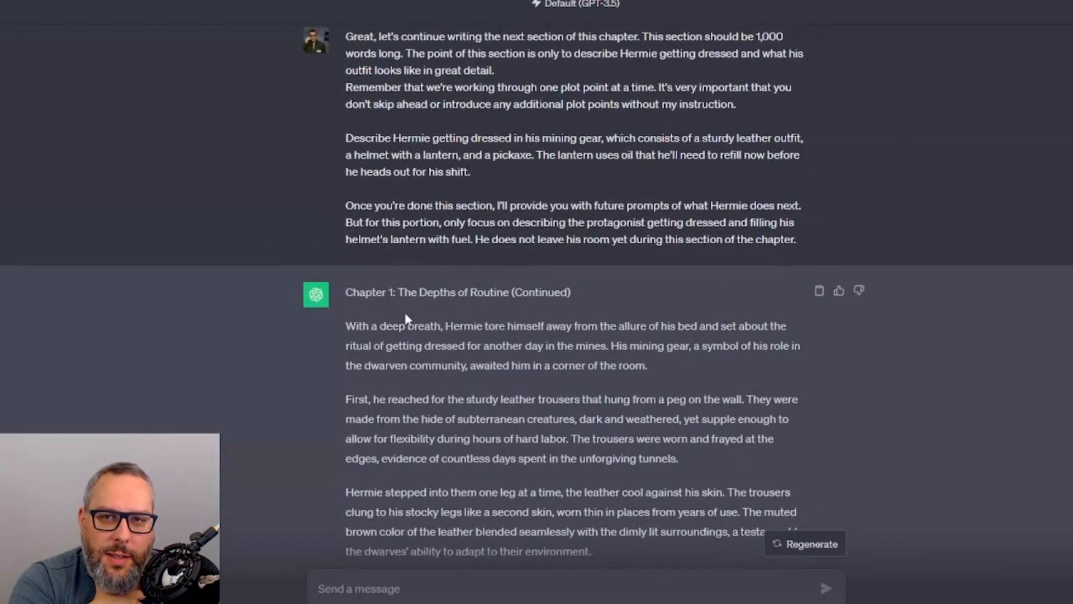
scroll(397, 311, up, 5)
drag(347, 253, 545, 276)
drag(556, 280, 547, 342)
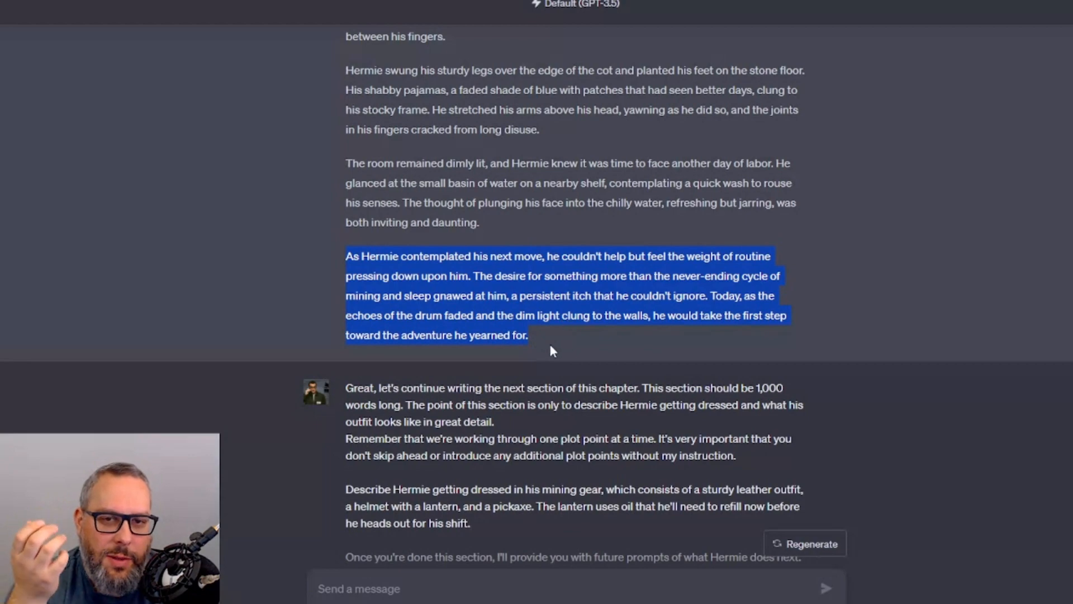
scroll(549, 343, down, 20)
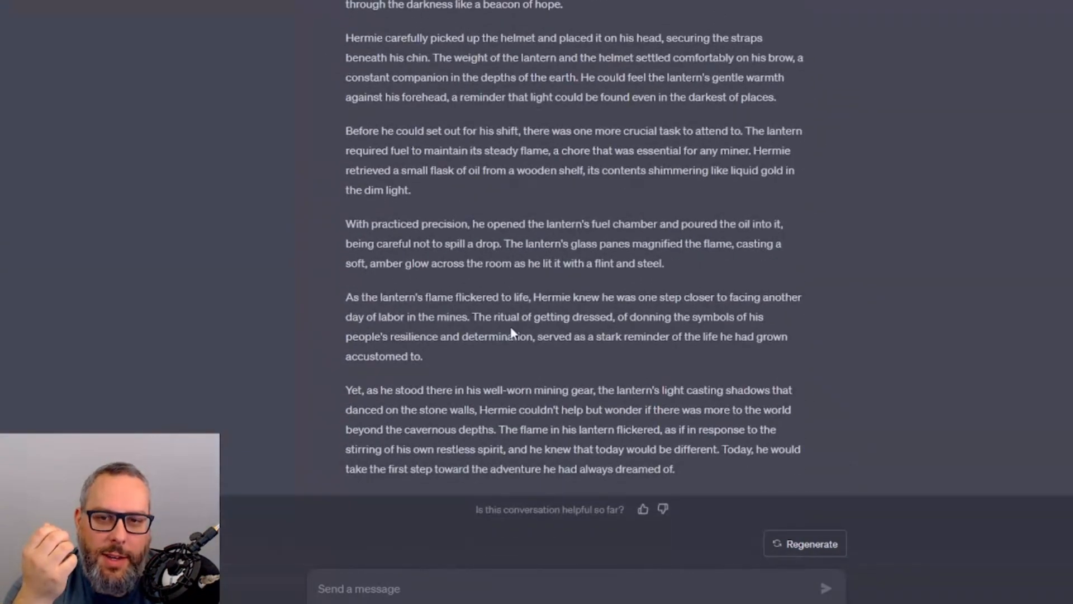
drag(351, 390, 458, 411)
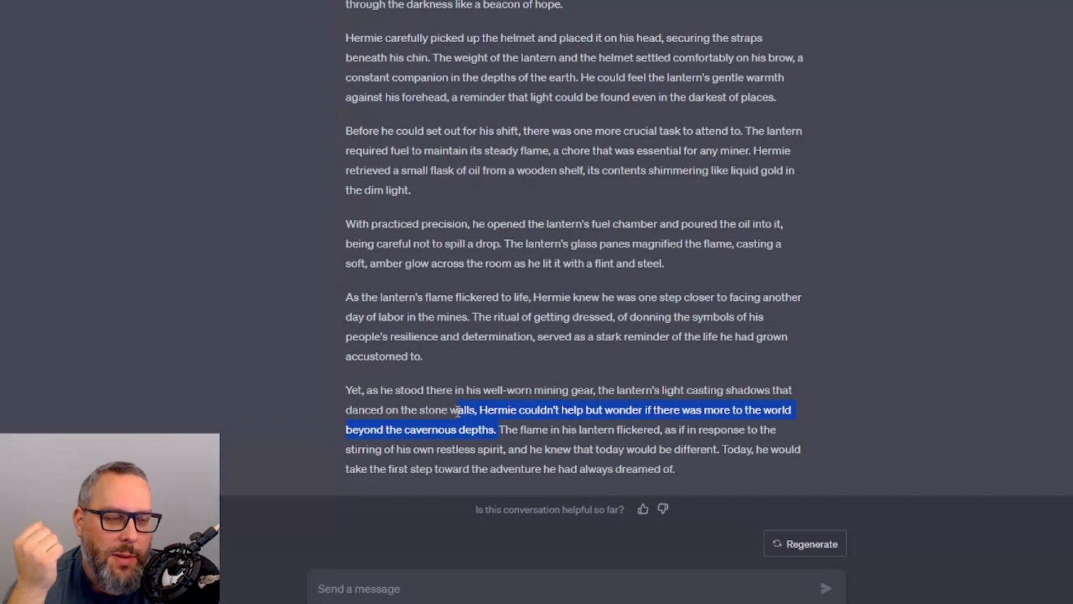
- Copy the new section's full text from "With a deep breath" through "the adventure he had always dreamed of."
scroll(454, 413, up, 15)
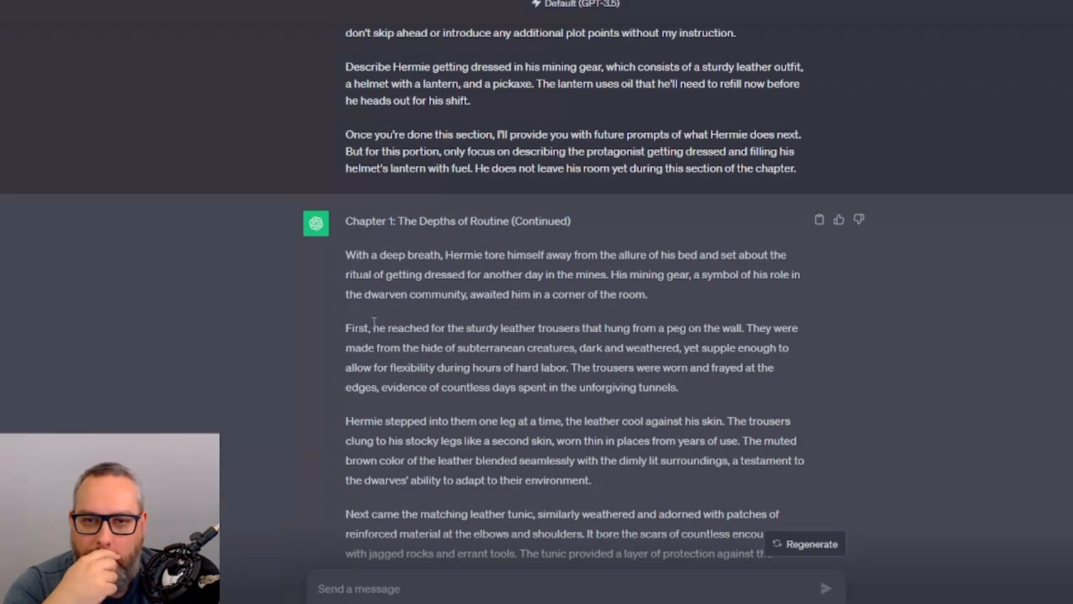
drag(343, 254, 686, 473)
scroll(619, 355, down, 10)
scroll(619, 356, down, 2)
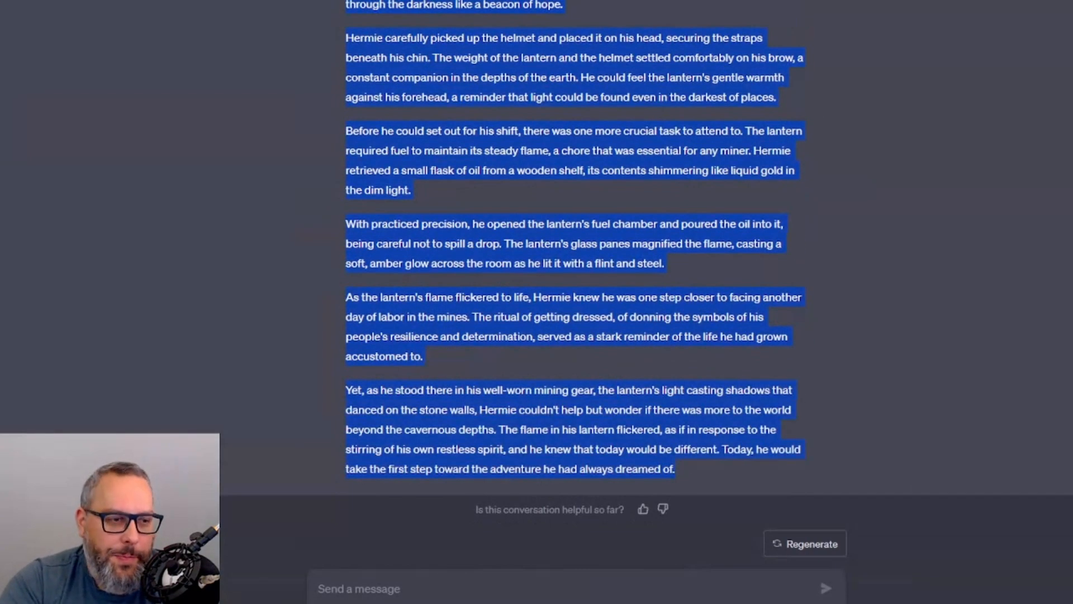
- Switch to the manuscript document and paste the copied section below the end of Chapter 1's first section
key(alt+Tab)
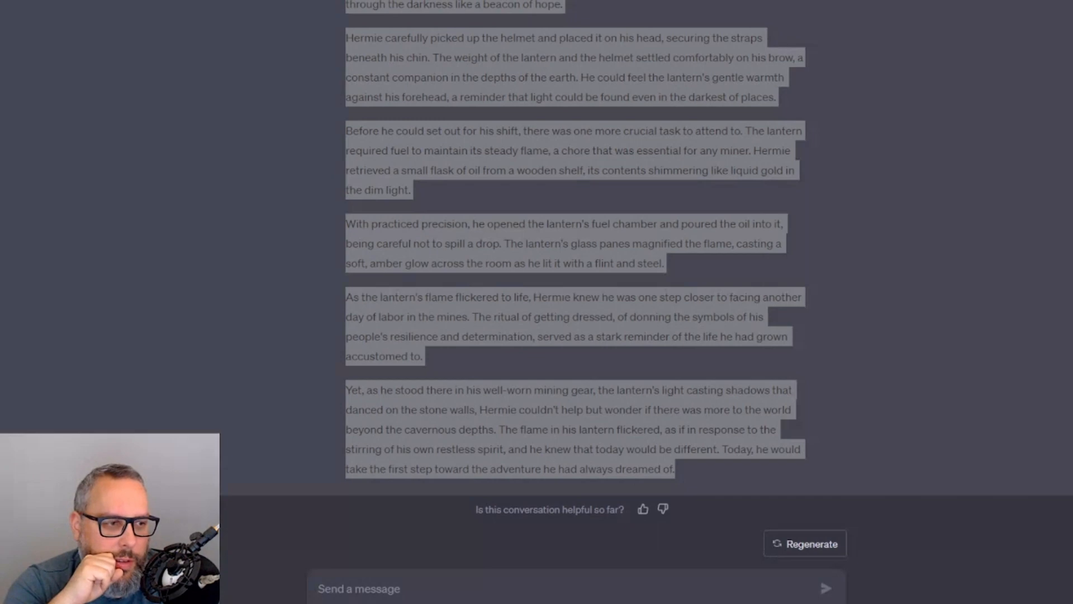
key(alt+Tab)
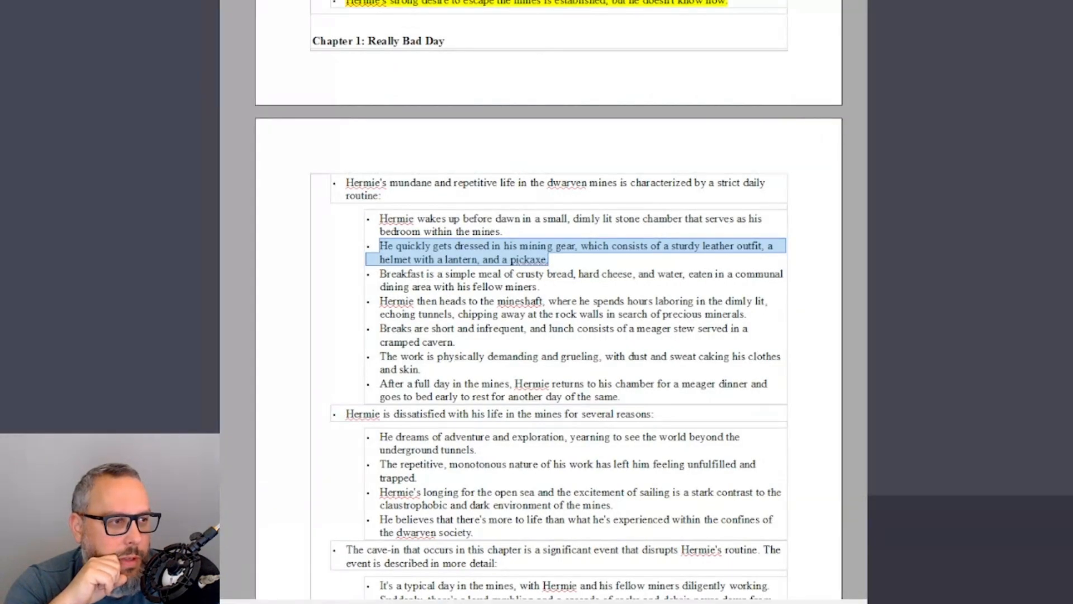
key(alt+Tab)
scroll(549, 295, up, 15)
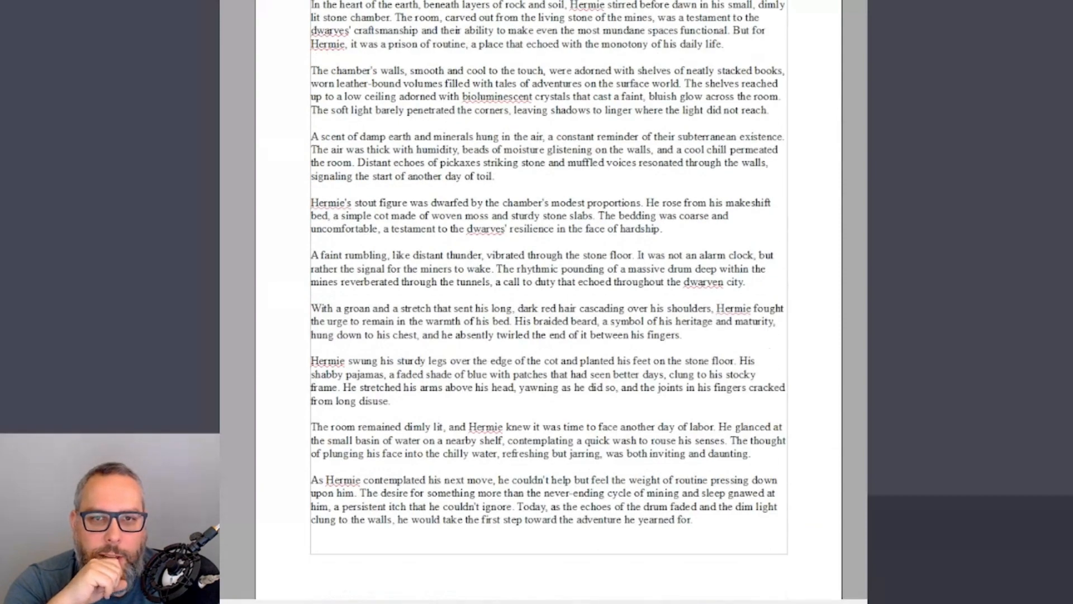
scroll(549, 302, down, 15)
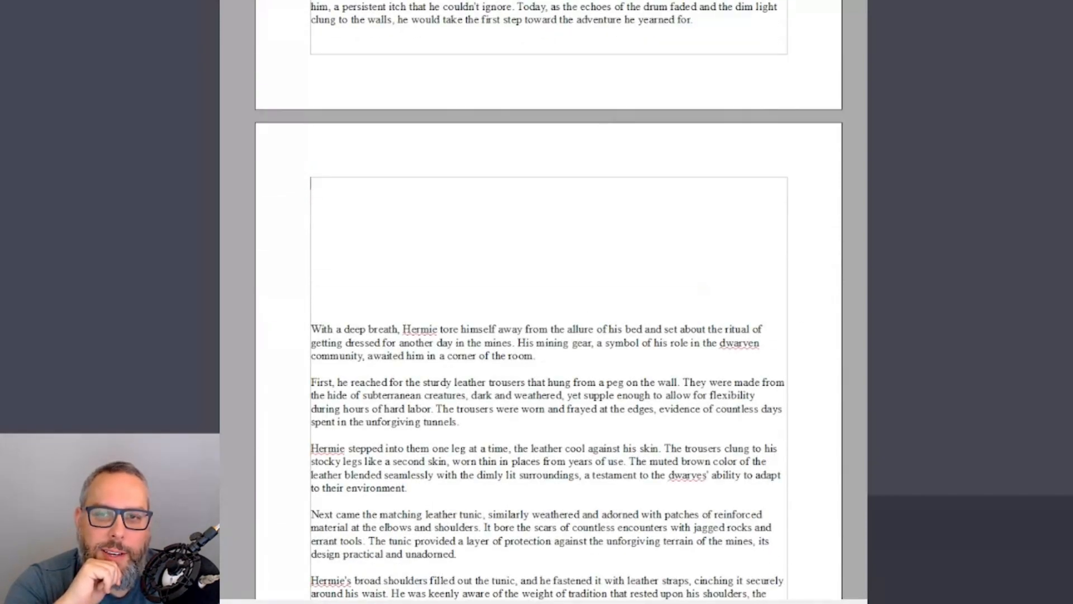
- Insert five blank lines above the pasted getting-dressed section in the manuscript and look over the pasted text
shift+click(458, 299)
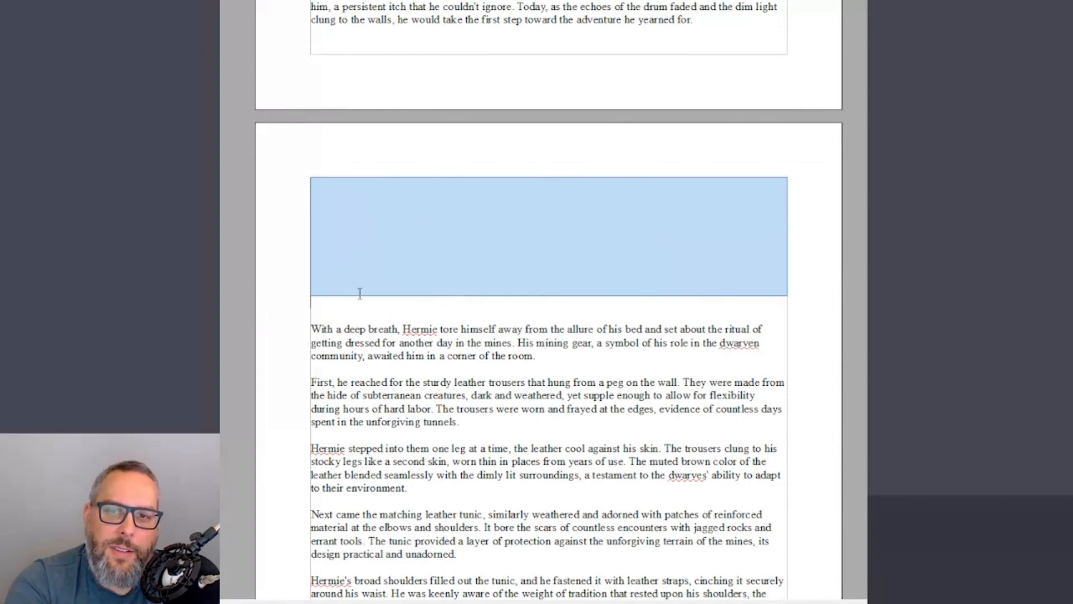
click(429, 286)
key(Return)
key(Return)
key(Return)
key(Return)
key(Return)
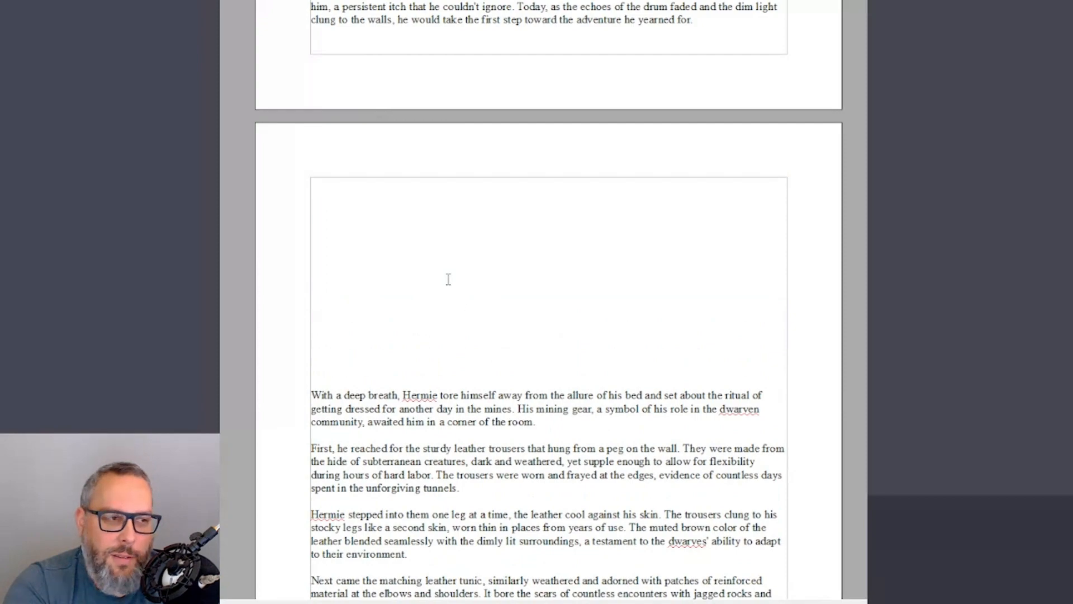
scroll(447, 251, up, 3)
scroll(487, 363, down, 10)
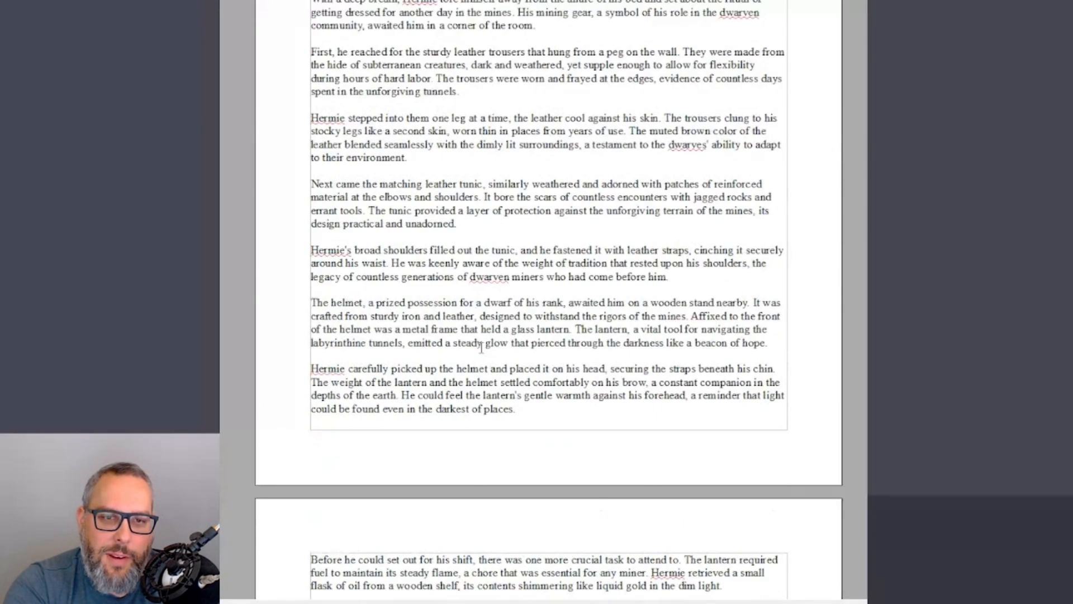
scroll(481, 346, down, 10)
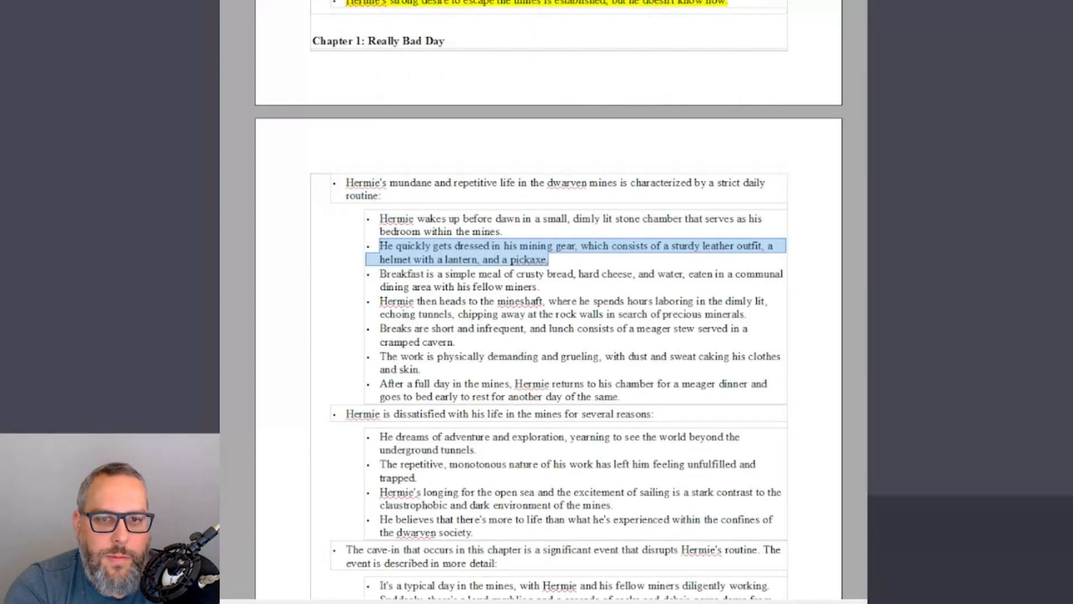
- Highlight the outline's waking-up and getting-dressed plot points in green to mark them as written
click(557, 262)
drag(558, 262, 379, 218)
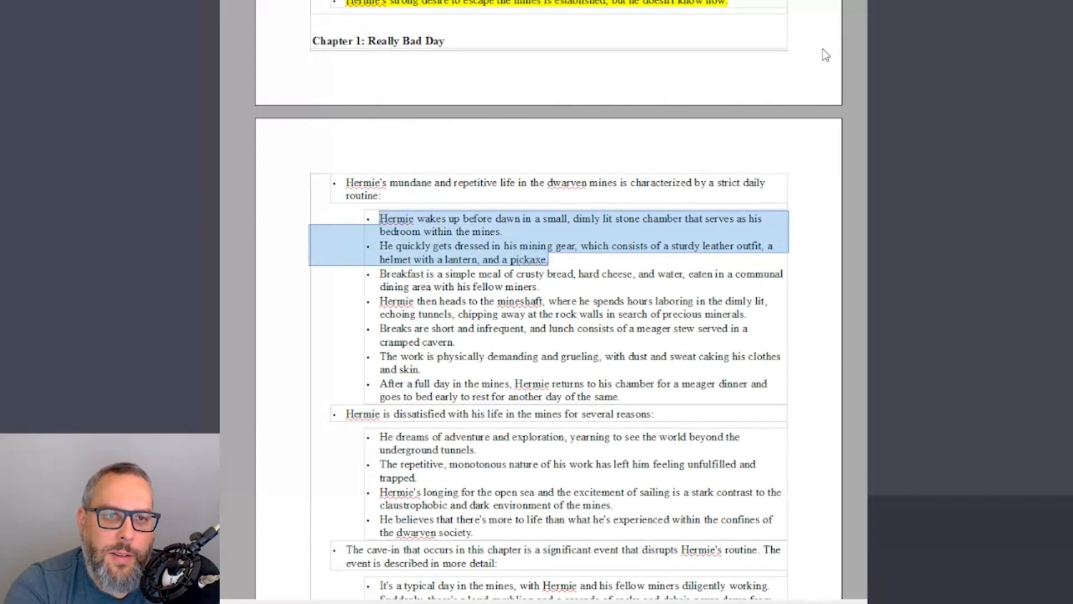
click(827, 29)
click(508, 262)
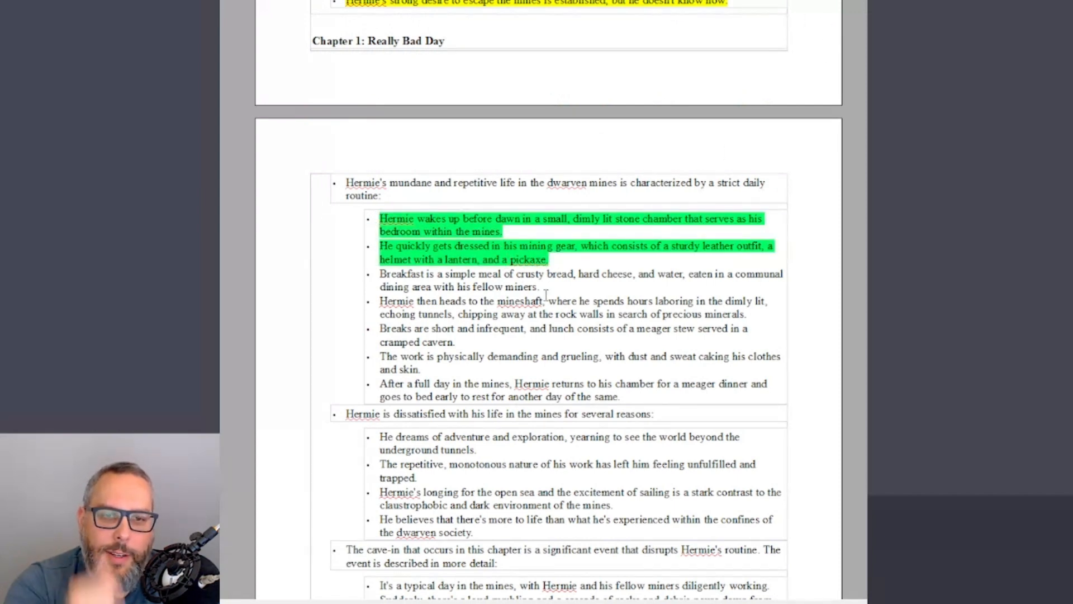
- Review the outline's breakfast plot point and the Chapter 1 character list, including the note on Uncle Thrain
drag(540, 287, 371, 278)
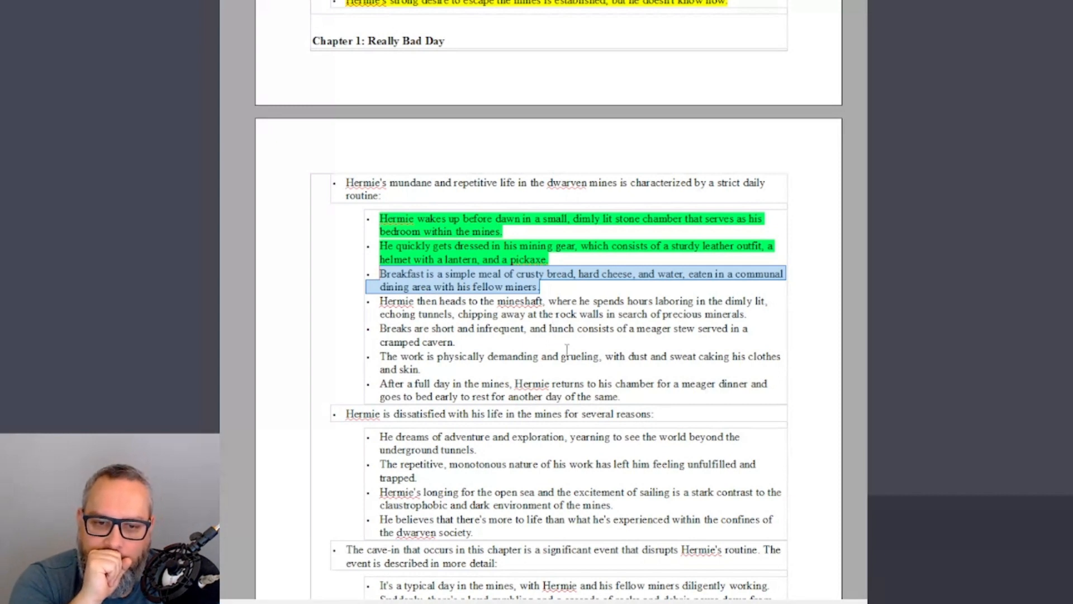
scroll(567, 349, down, 5)
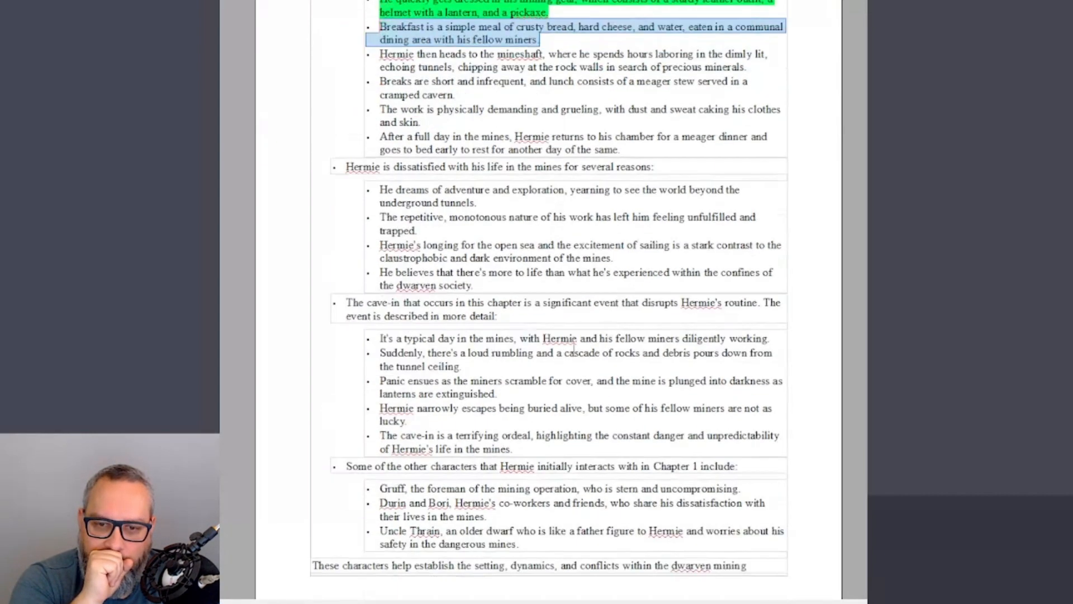
scroll(575, 347, down, 2)
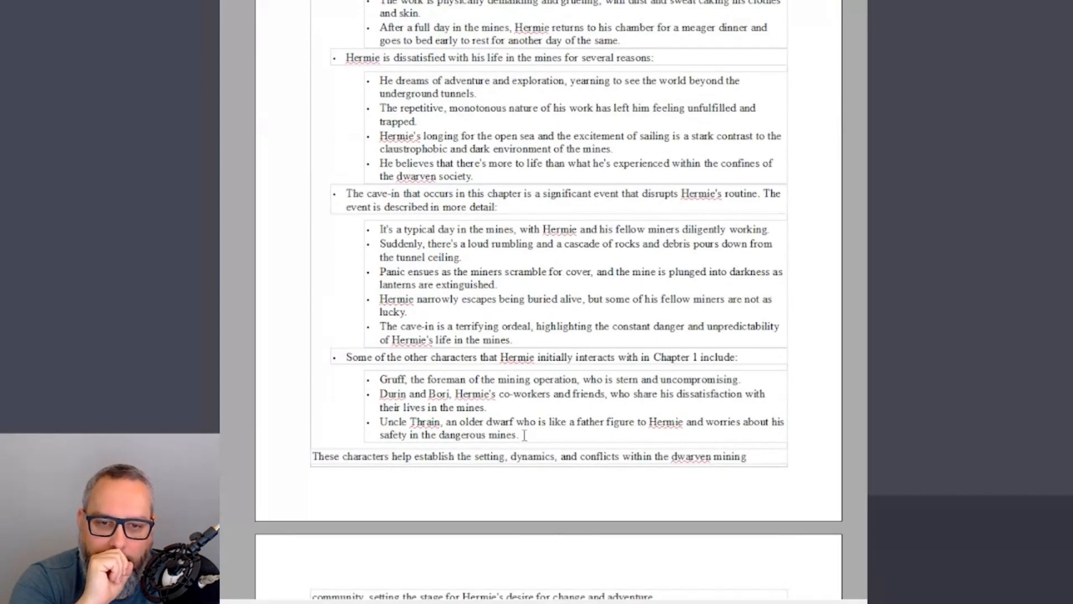
drag(519, 435, 375, 422)
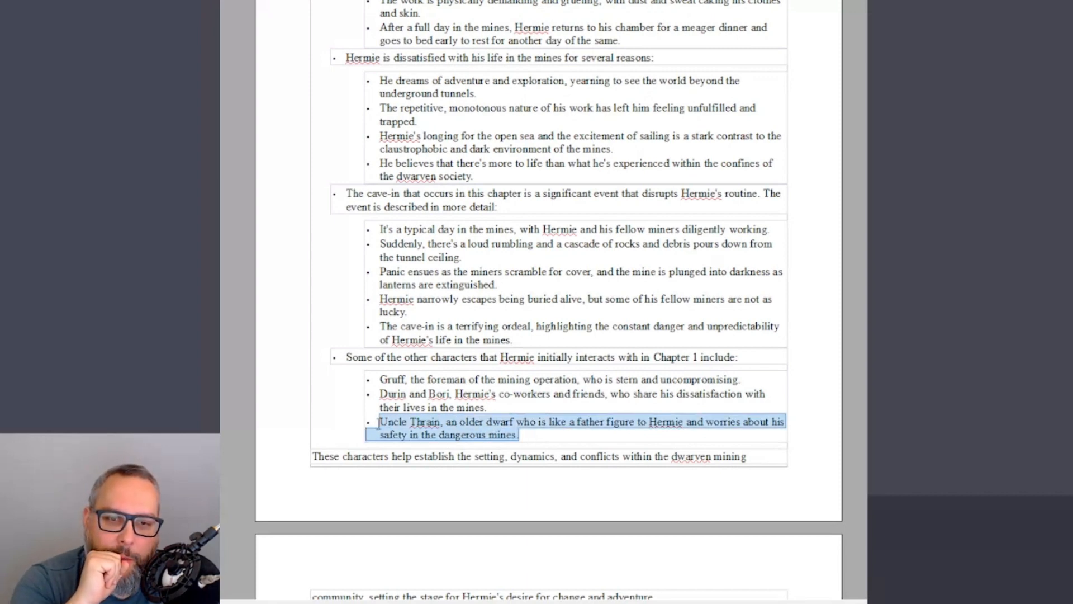
click(378, 421)
scroll(426, 401, up, 10)
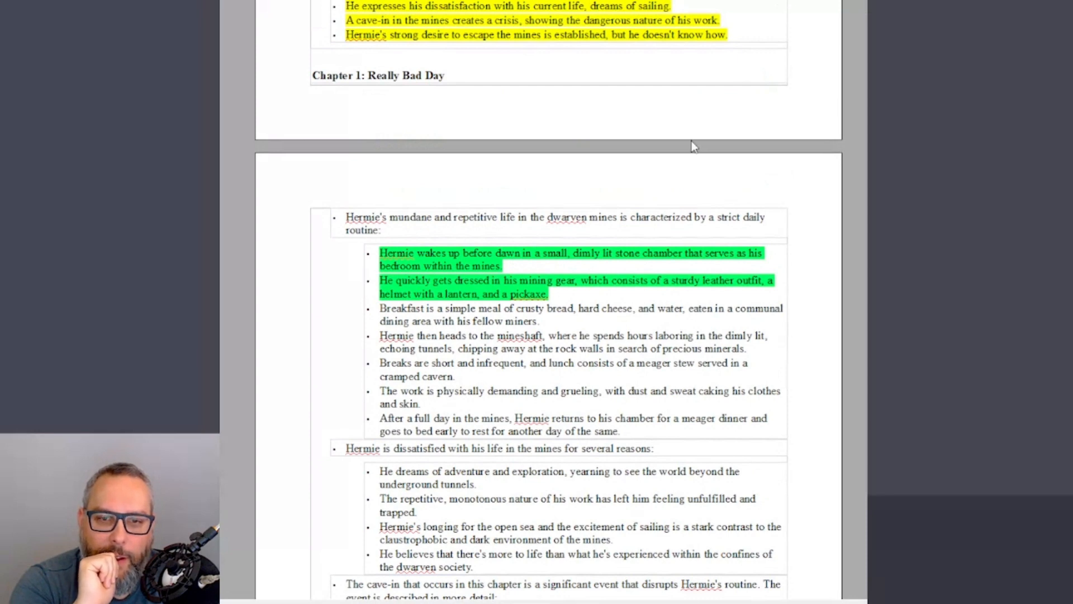
drag(541, 322, 382, 308)
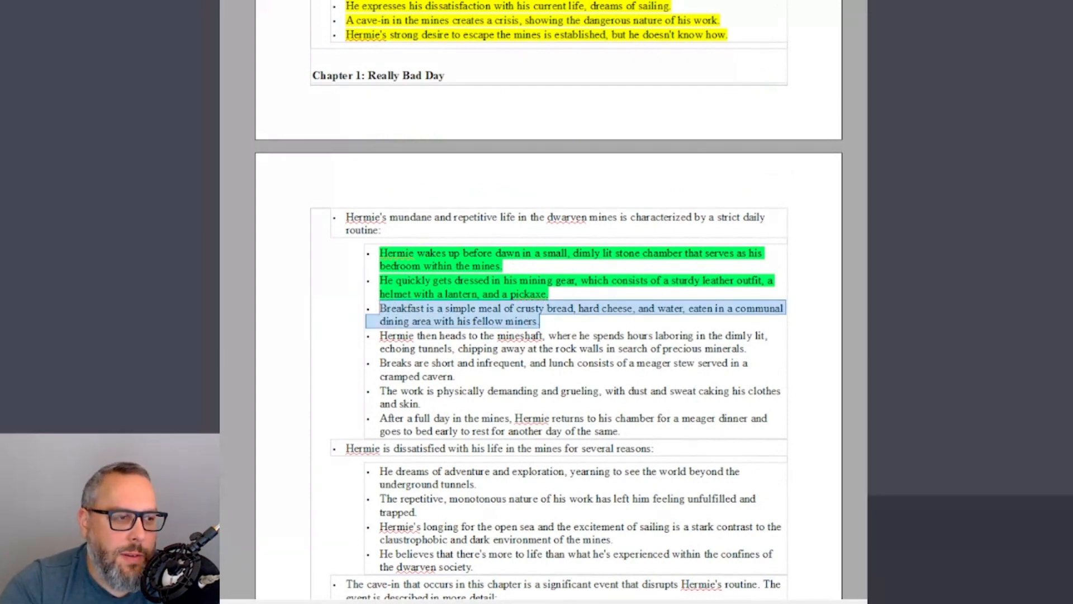
- Switch to ChatGPT and reuse the previous prompt's opening, from "Great, let's continue" through "without my instruction.", as the start of a new message
key(alt+Tab)
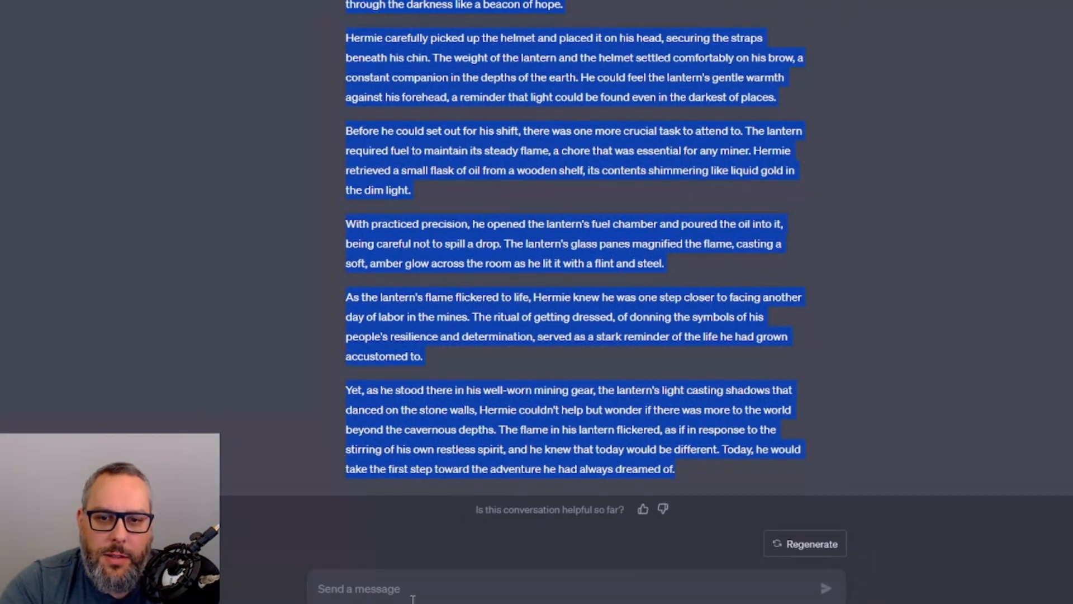
click(412, 599)
scroll(439, 388, up, 12)
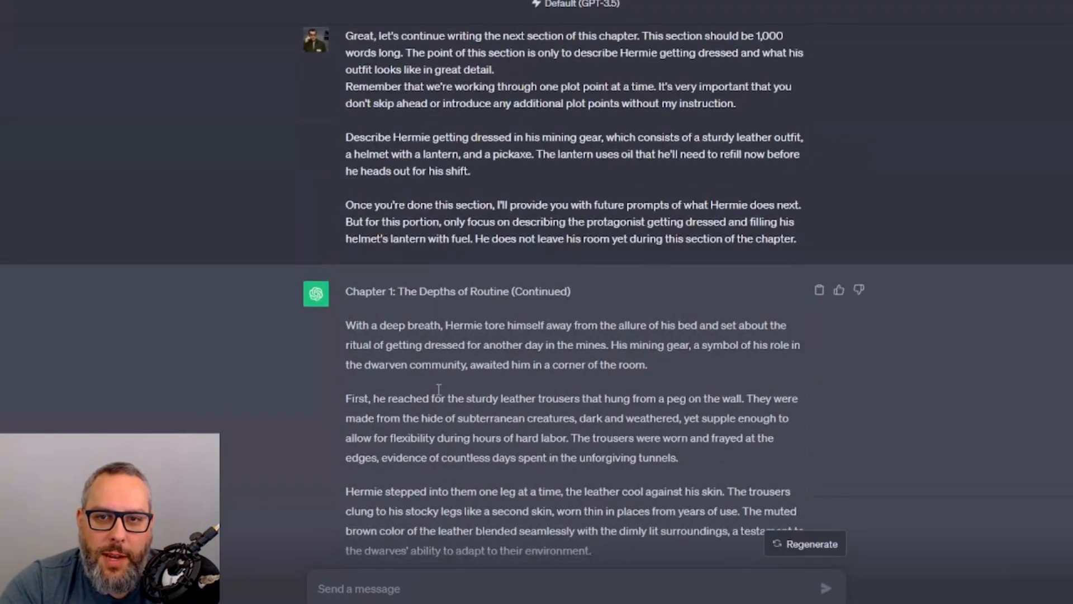
scroll(344, 129, up, 1)
drag(347, 99, 618, 124)
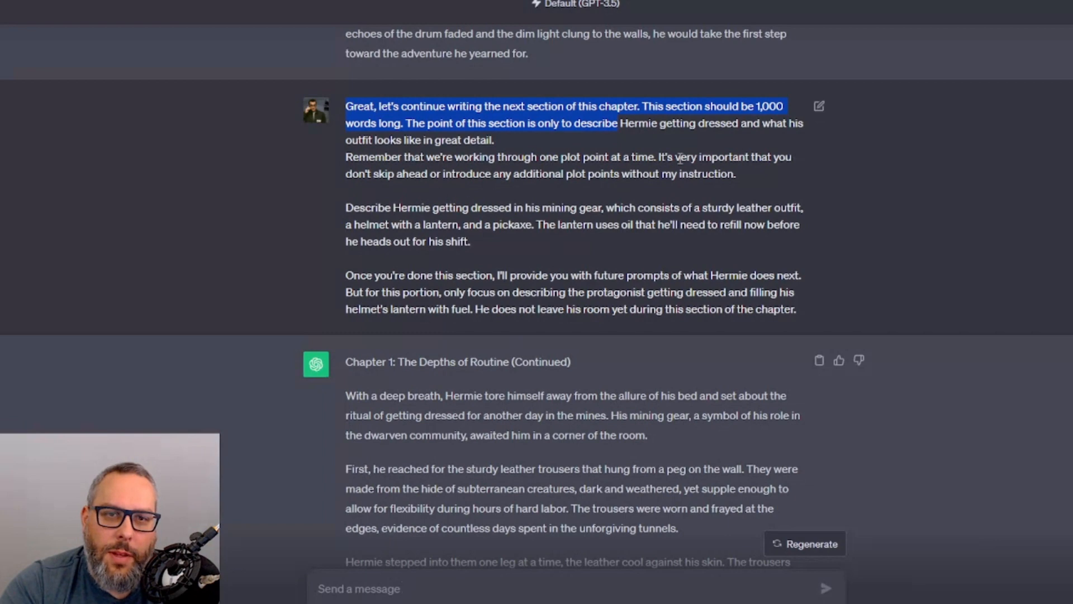
drag(749, 172, 337, 105)
key(ctrl+c)
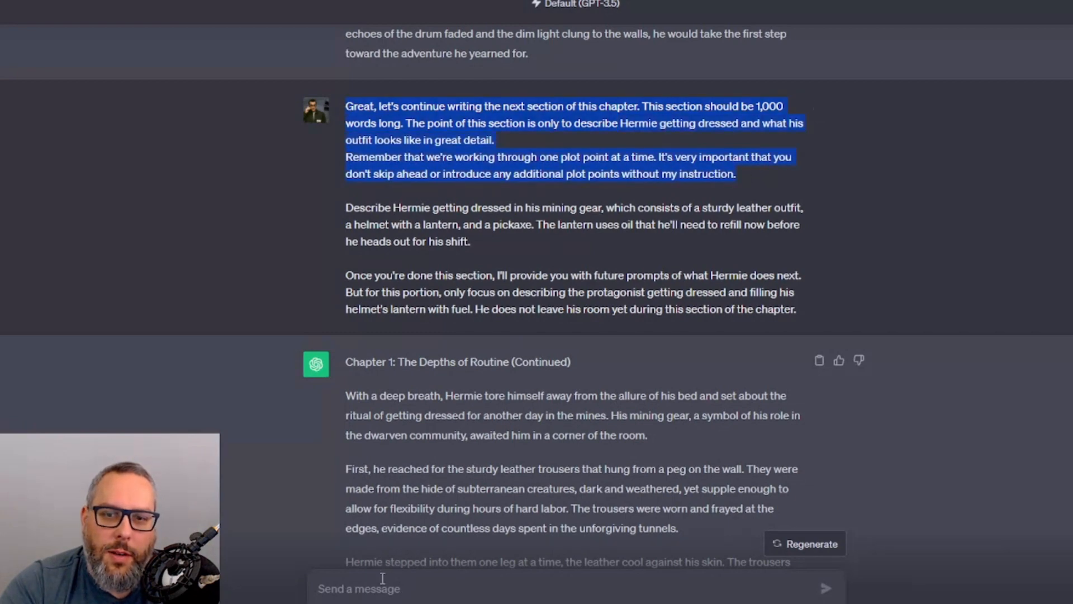
click(408, 588)
key(ctrl+v)
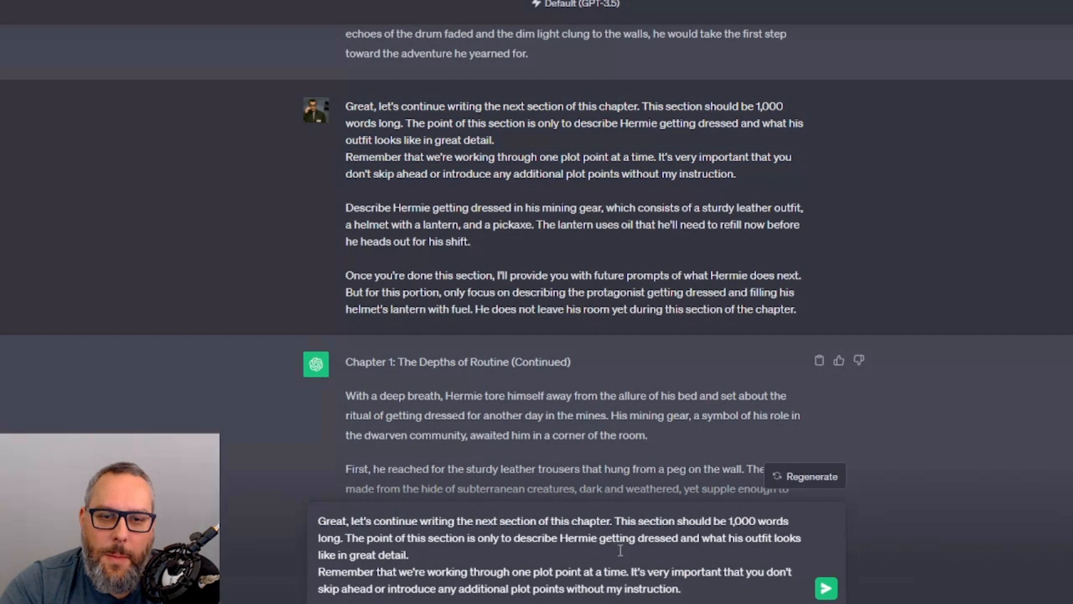
- In the new message, replace the description of Hermie getting dressed and his outfit with "Hermie eating breakfast."
drag(626, 551, 516, 543)
text(H)
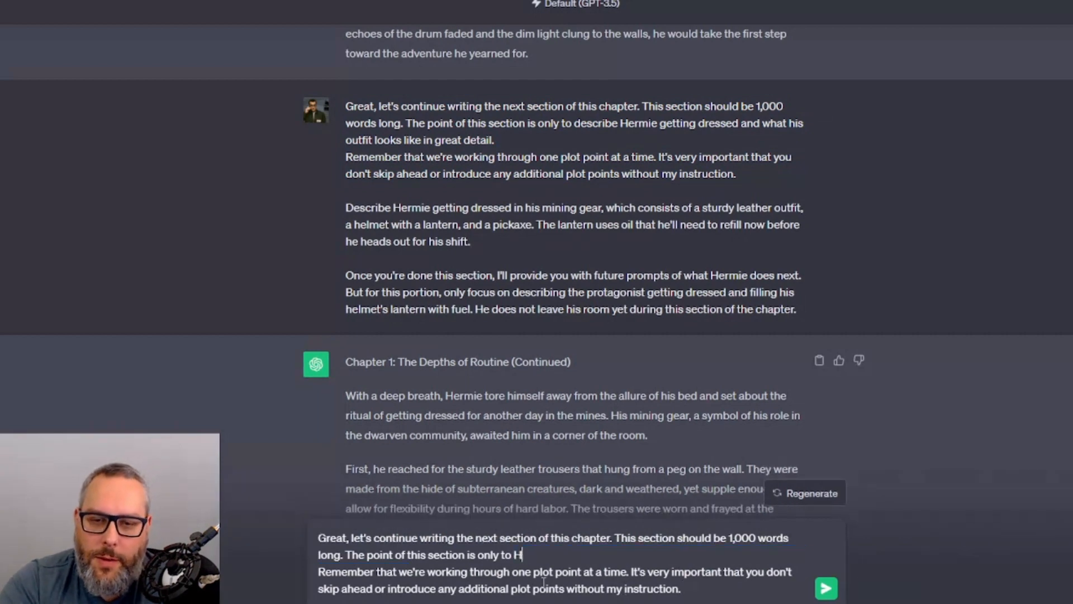
text(ermie eating breakfast.)
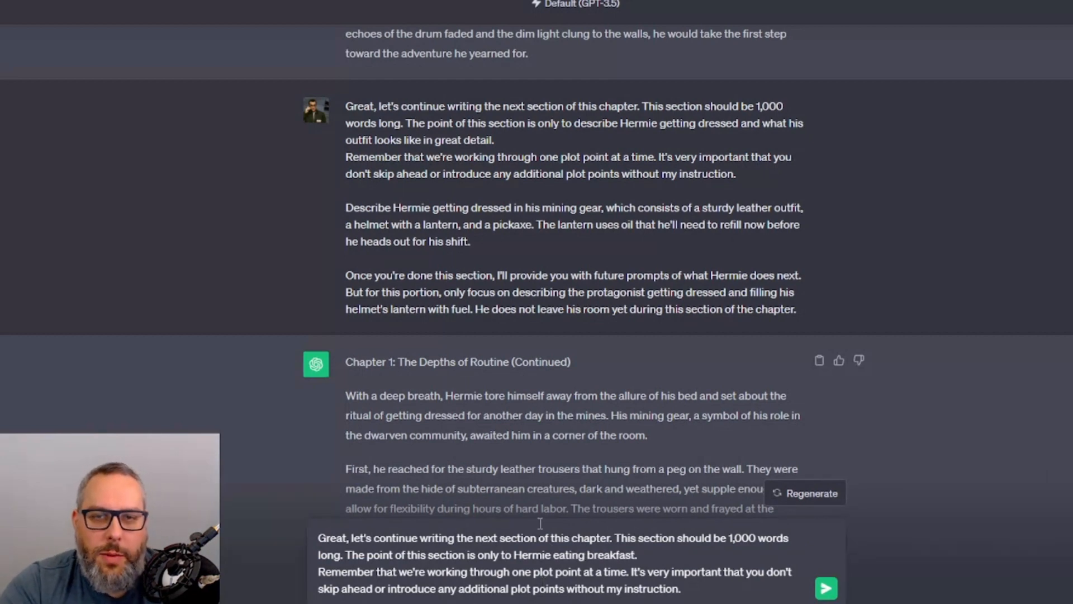
- Add a new paragraph reading "Describe the kitchen" below the message's opening instructions, separated by a blank line
click(707, 591)
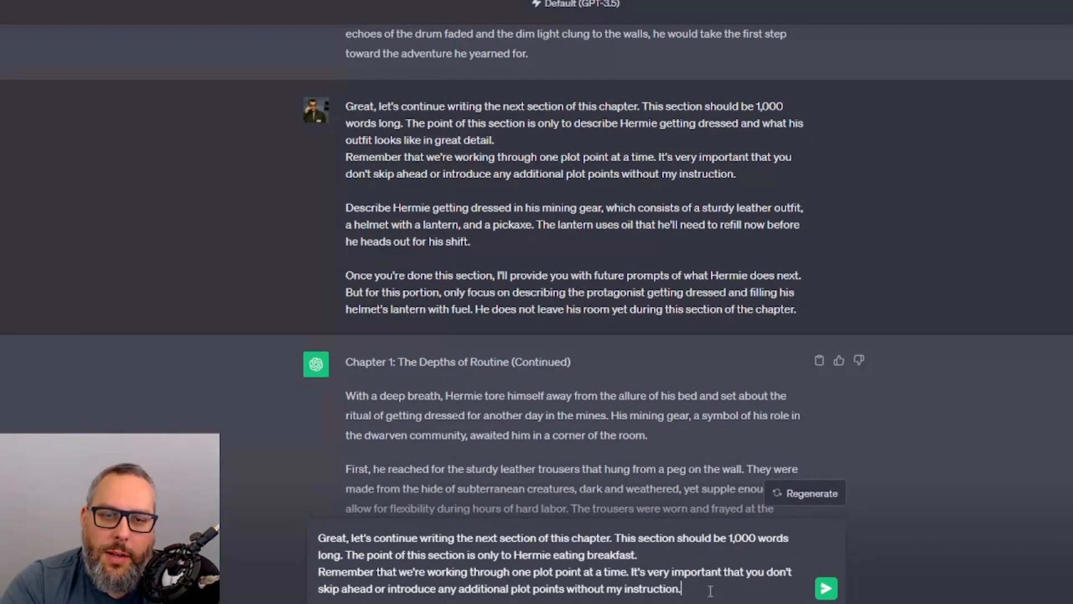
key(shift+Return)
key(shift+Return)
text(Describe)
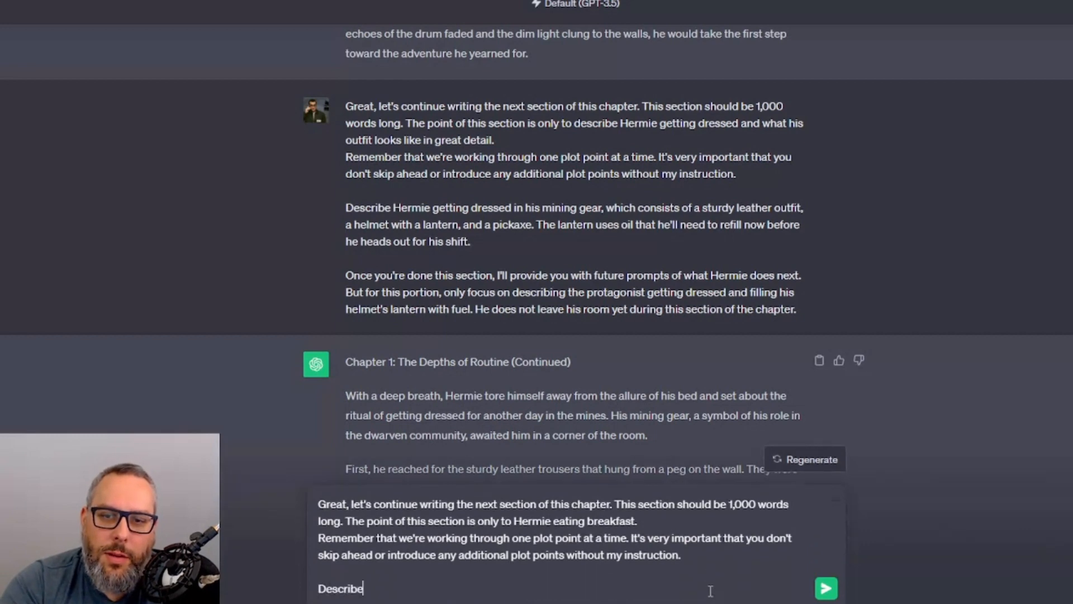
text( the kitche)
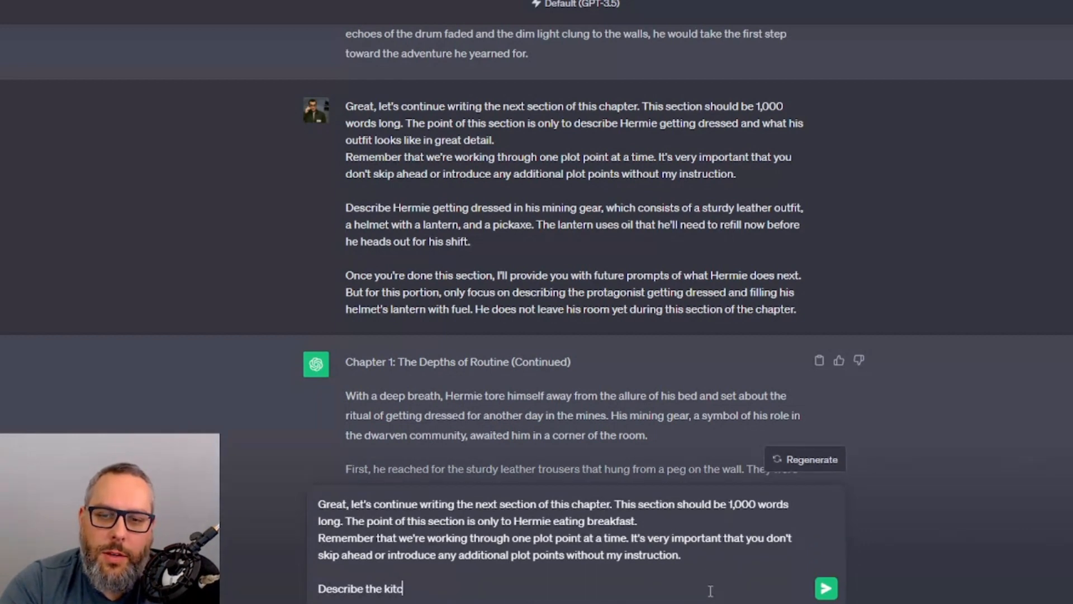
key(BackSpace)
key(BackSpace)
key(BackSpace)
key(BackSpace)
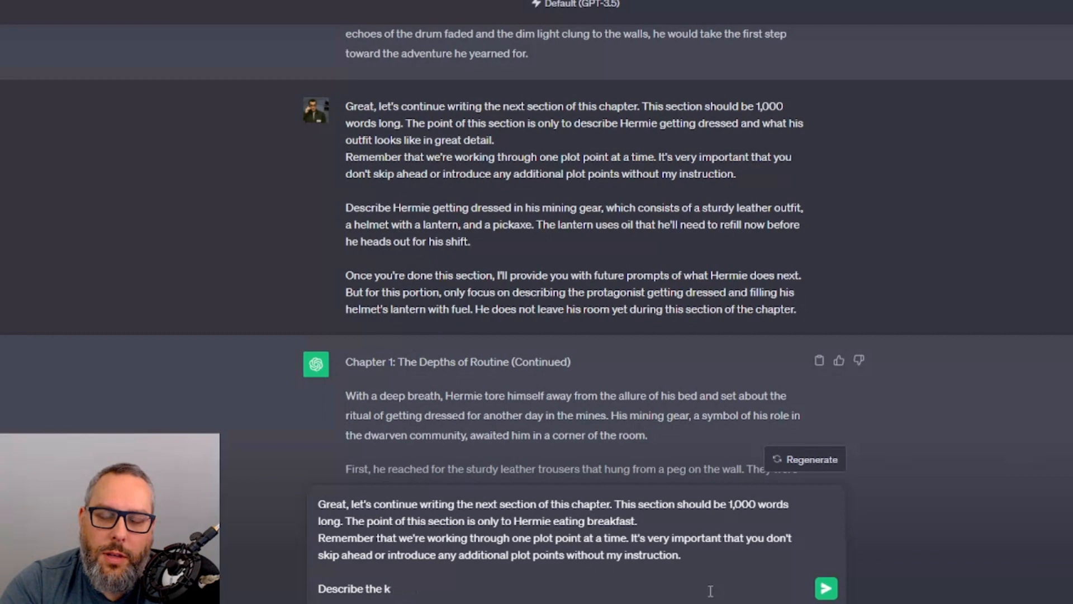
text(itchen)
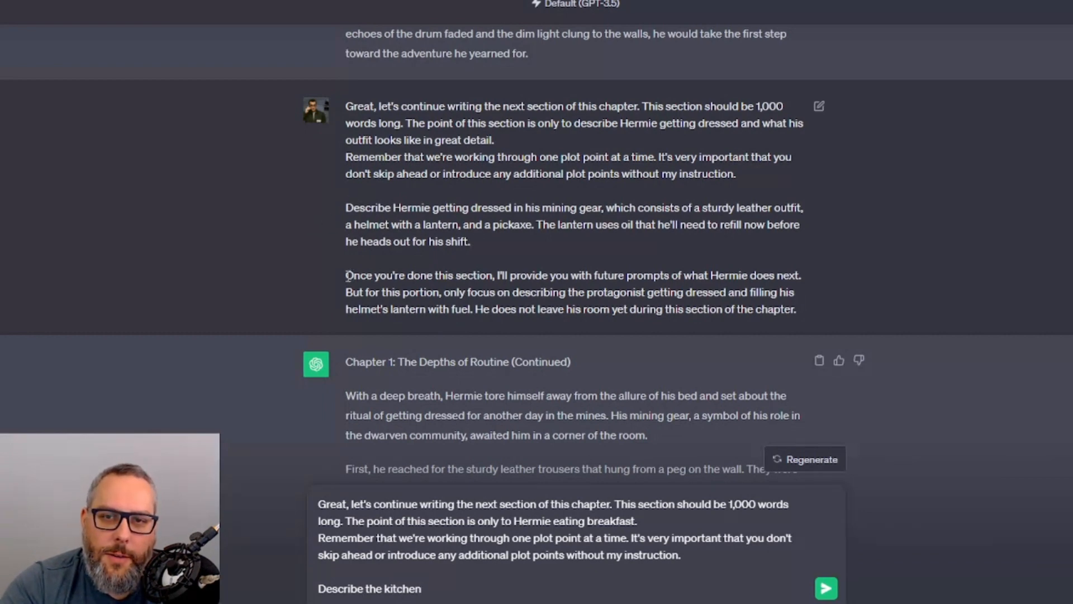
- Copy the previous prompt's closing paragraph, starting "Once you're done this section", and paste it below the "Describe the kitchen" line
drag(346, 273, 826, 321)
key(ctrl+c)
click(472, 592)
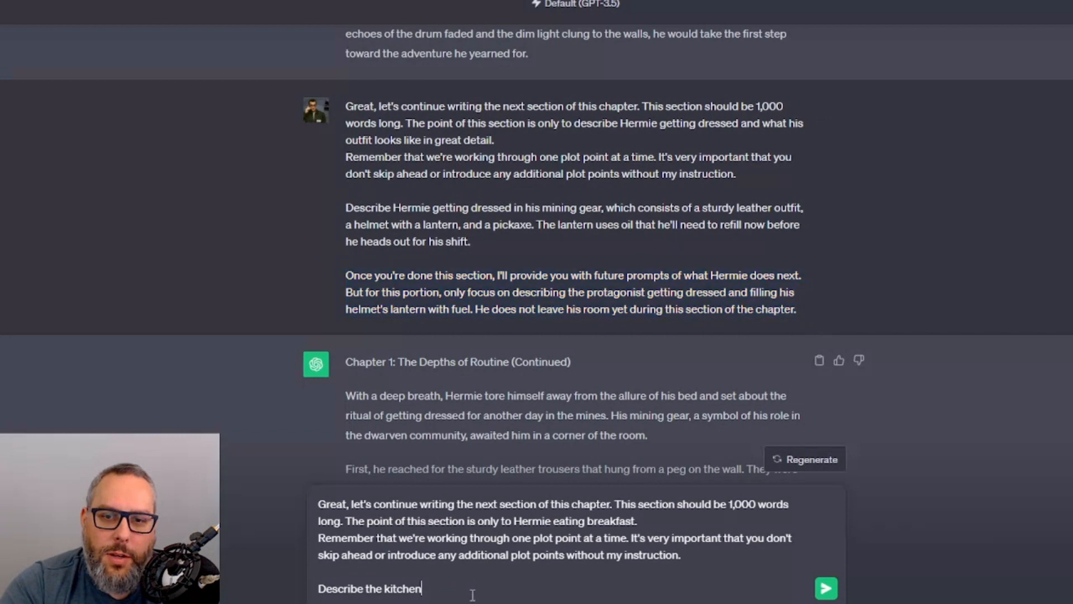
key(Return)
key(Return)
key(ctrl+v)
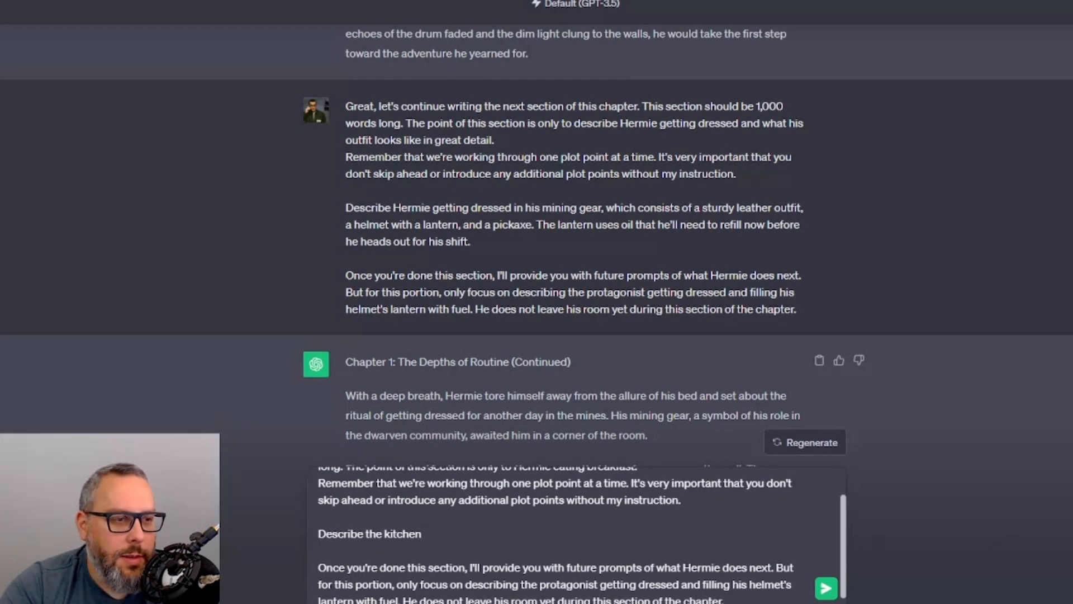
- Copy the breakfast plot point and the Uncle Thrain note from the outline document into the ChatGPT message above its closing paragraph
key(alt+Tab)
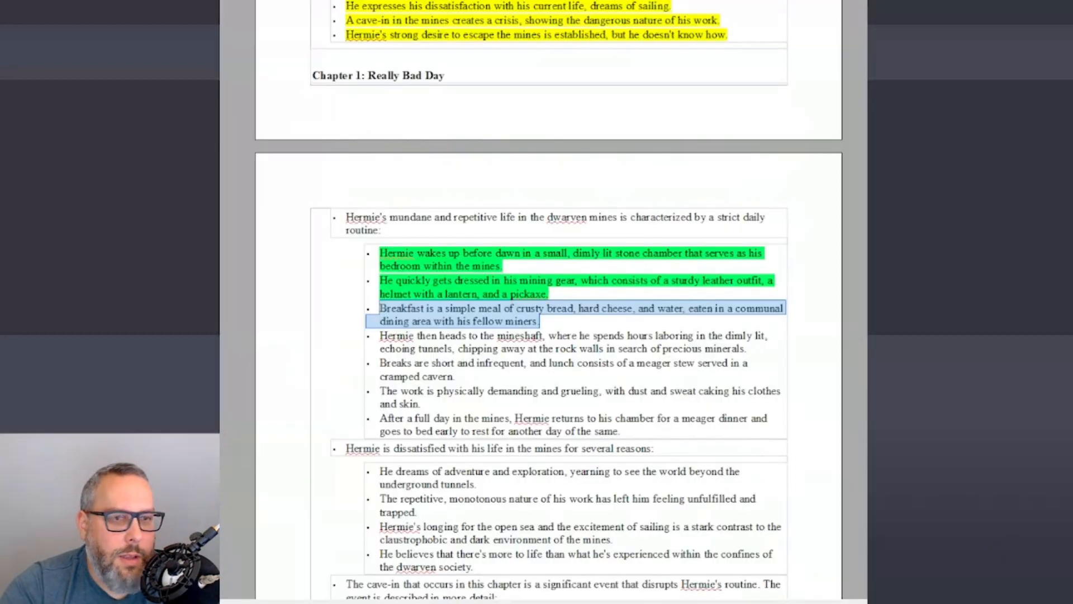
drag(547, 323, 381, 308)
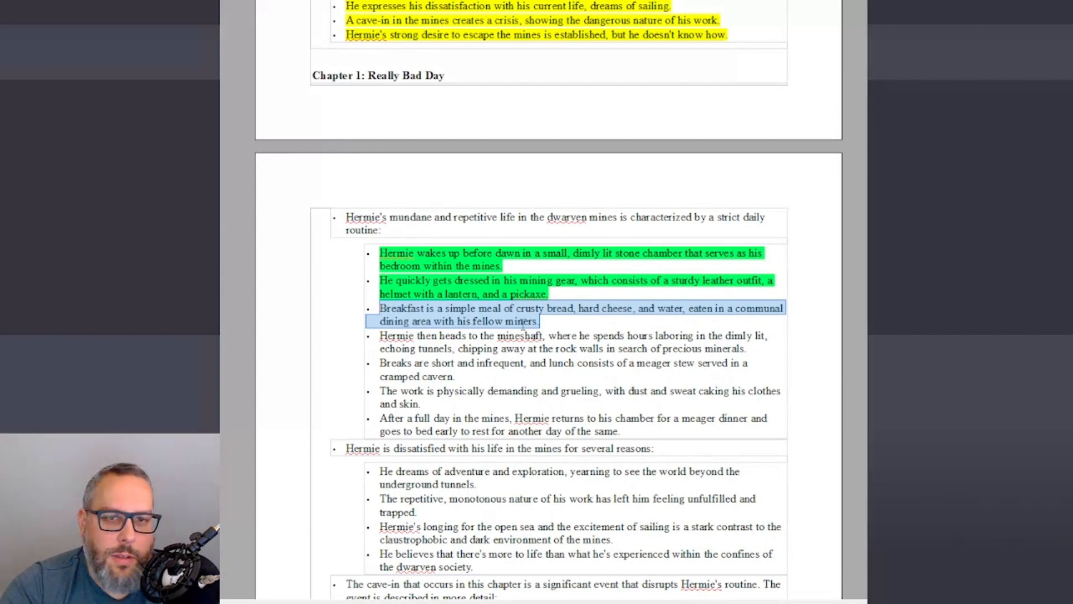
scroll(416, 317, down, 10)
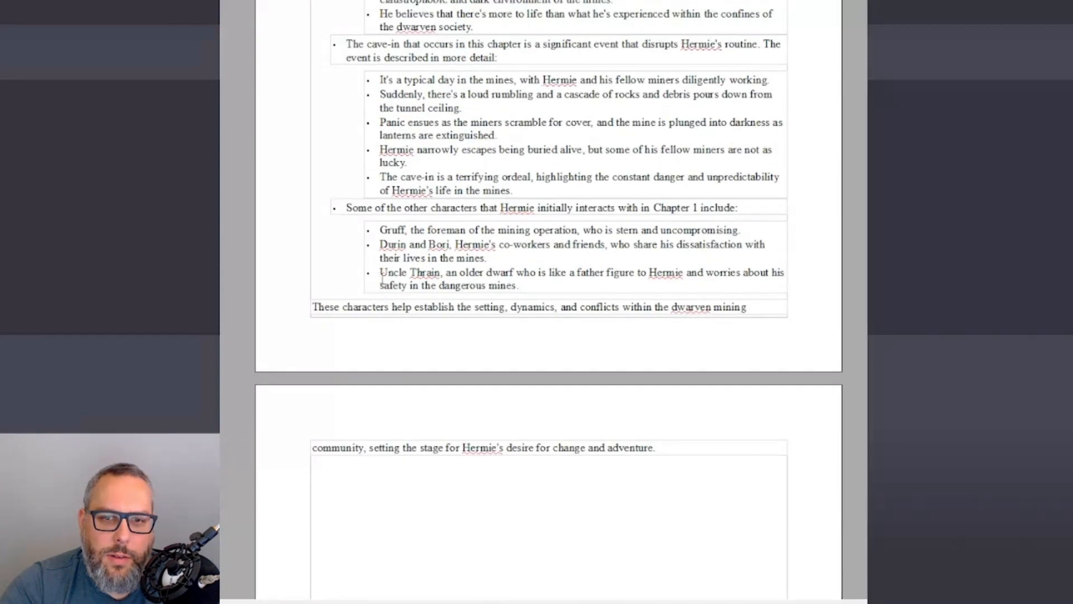
drag(380, 278, 540, 284)
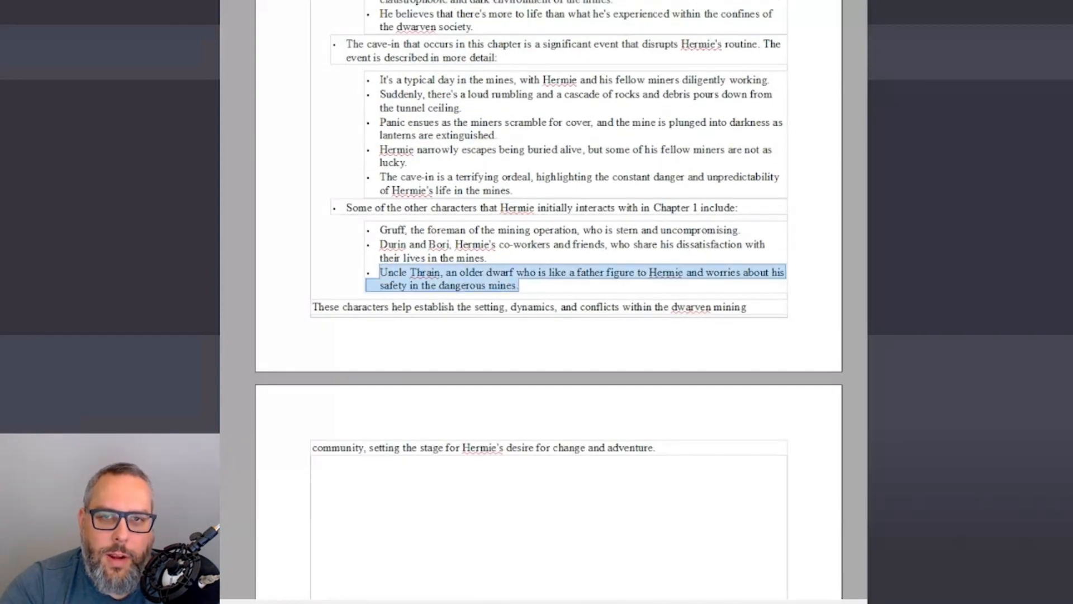
key(alt+Tab)
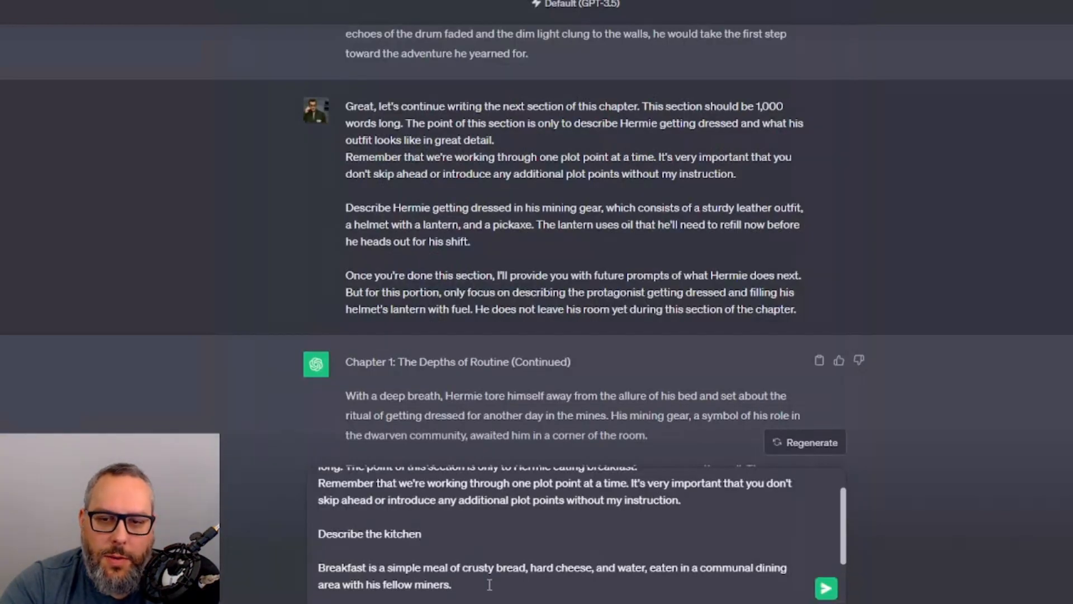
key(shift+Return)
key(ctrl+v)
- Extend the "Describe the kitchen" line in the unsent message with "or dining"
scroll(488, 580, down, 2)
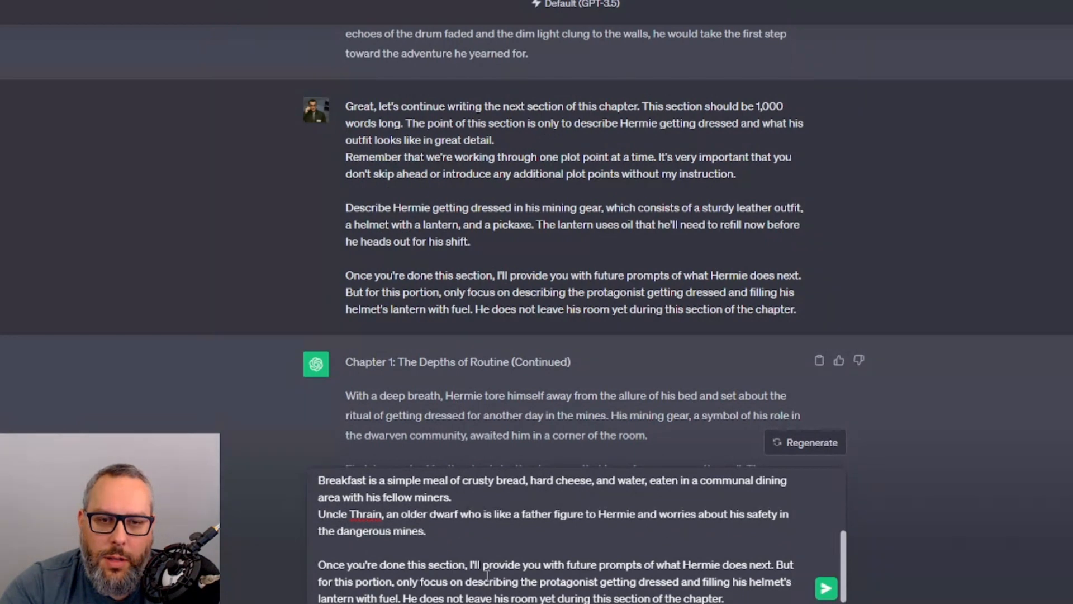
scroll(486, 576, up, 3)
scroll(447, 531, down, 3)
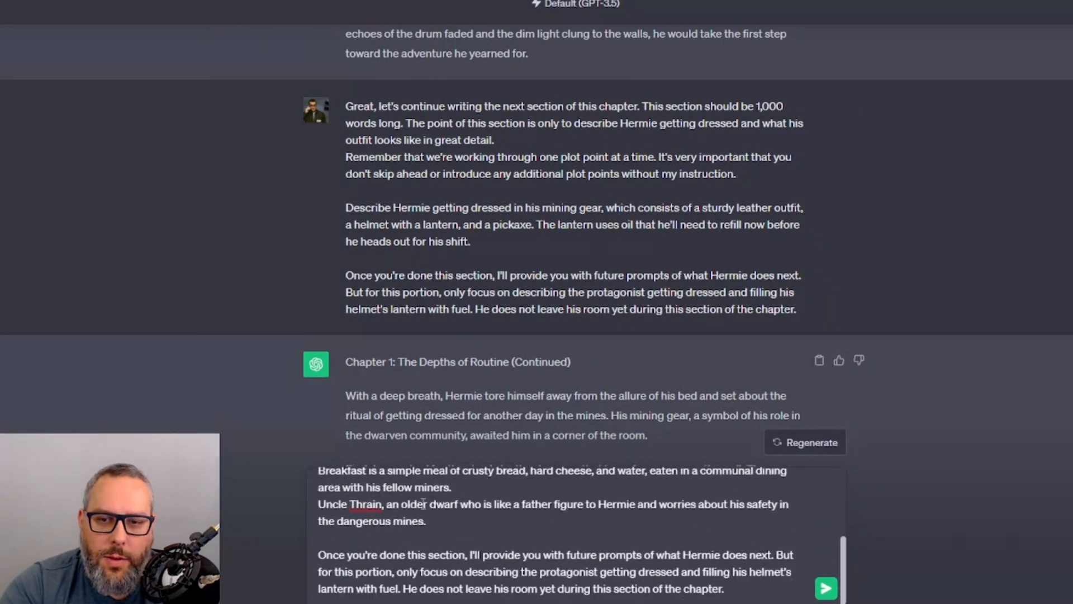
scroll(424, 506, up, 1)
click(424, 505)
text(or )
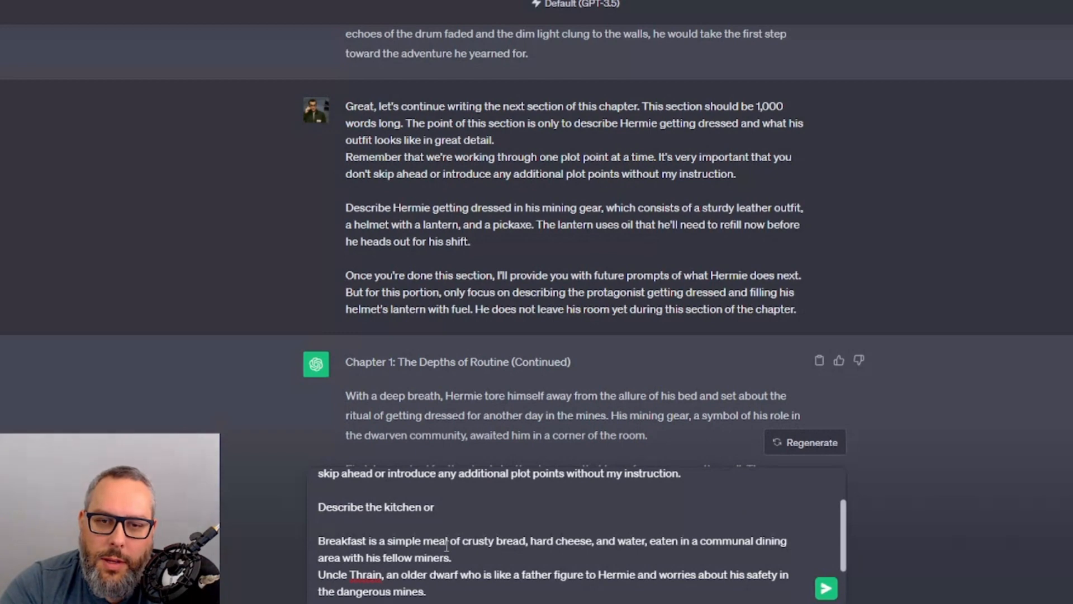
text(dining)
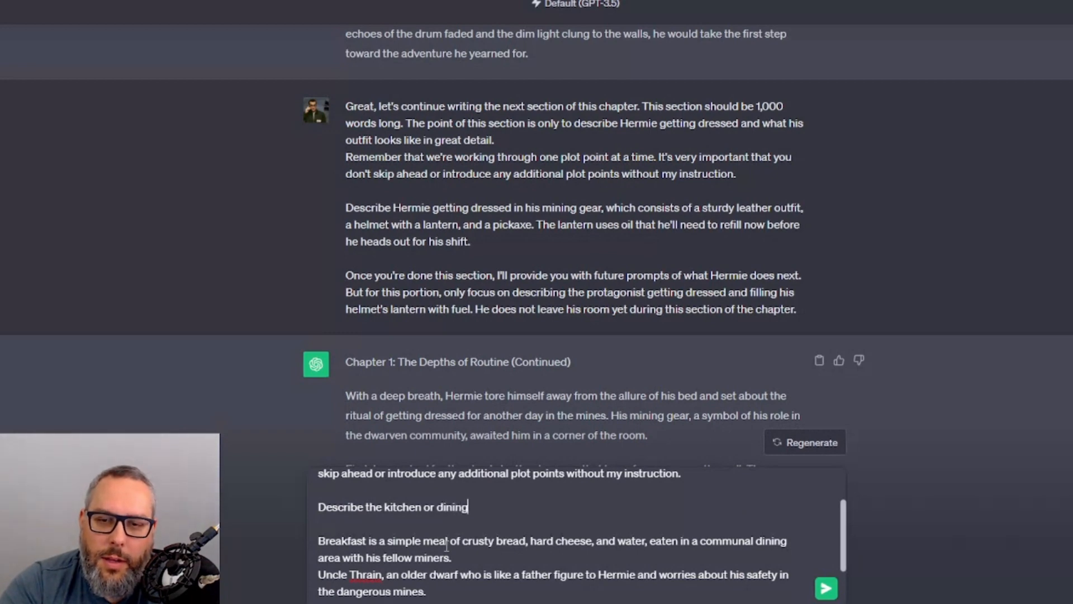
- Expand the kitchen line to read "Describe Hermie walking from his bedroom to the kitchen or dining area where he eats breakfast."
key(Left)
key(Left)
key(Left)
key(Left)
key(Left)
key(Left)
key(Left)
key(Left)
key(Left)
key(Left)
key(Left)
key(Left)
key(Left)
key(Left)
key(Left)
key(Left)
key(Left)
key(Left)
key(Left)
key(Left)
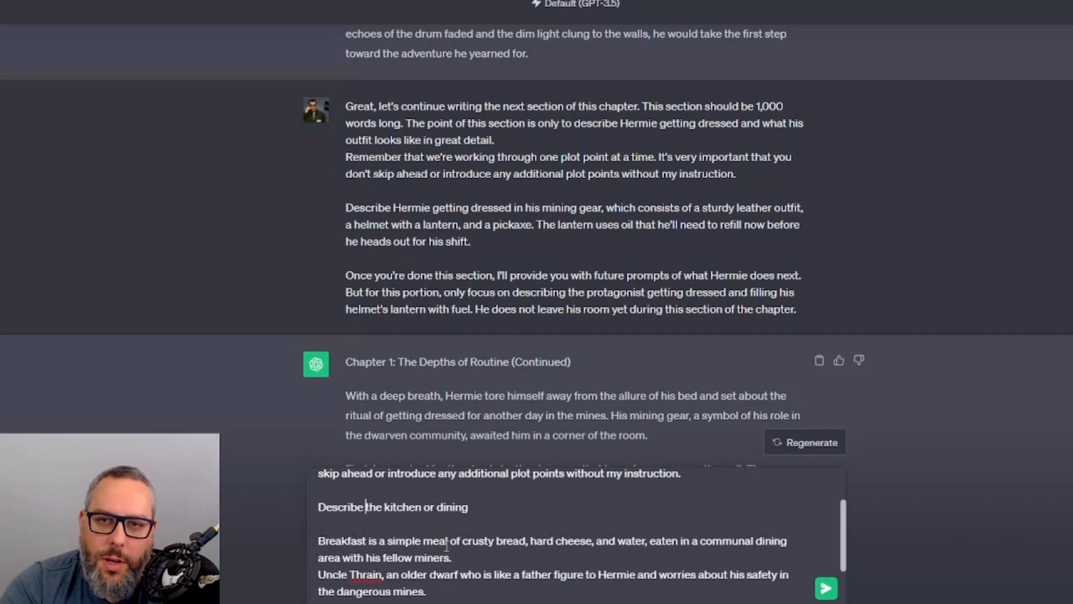
text(Hermie walking from)
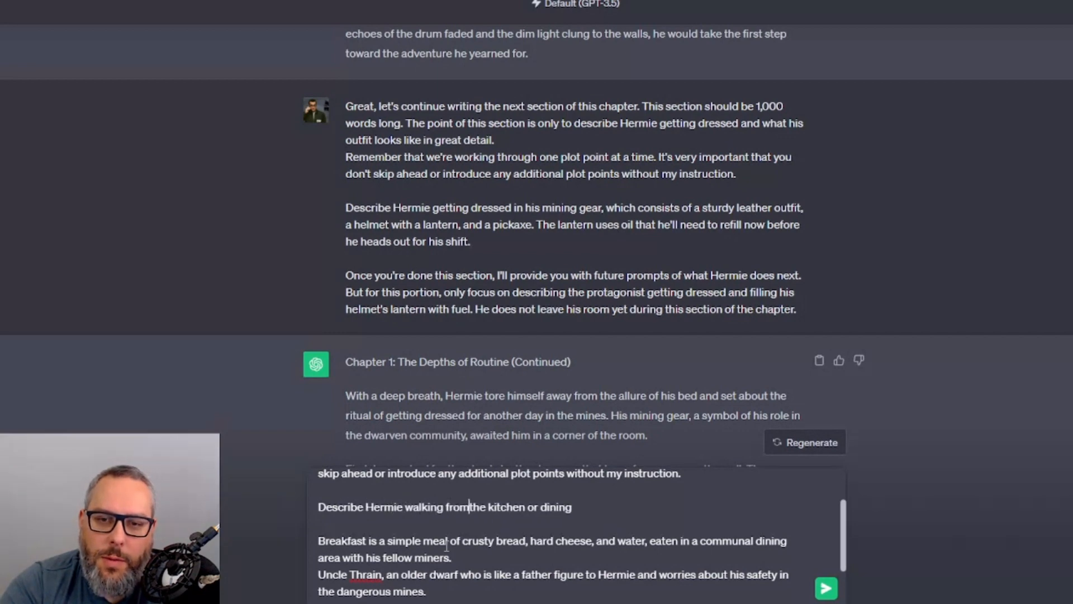
text( his bedro)
text(om to t)
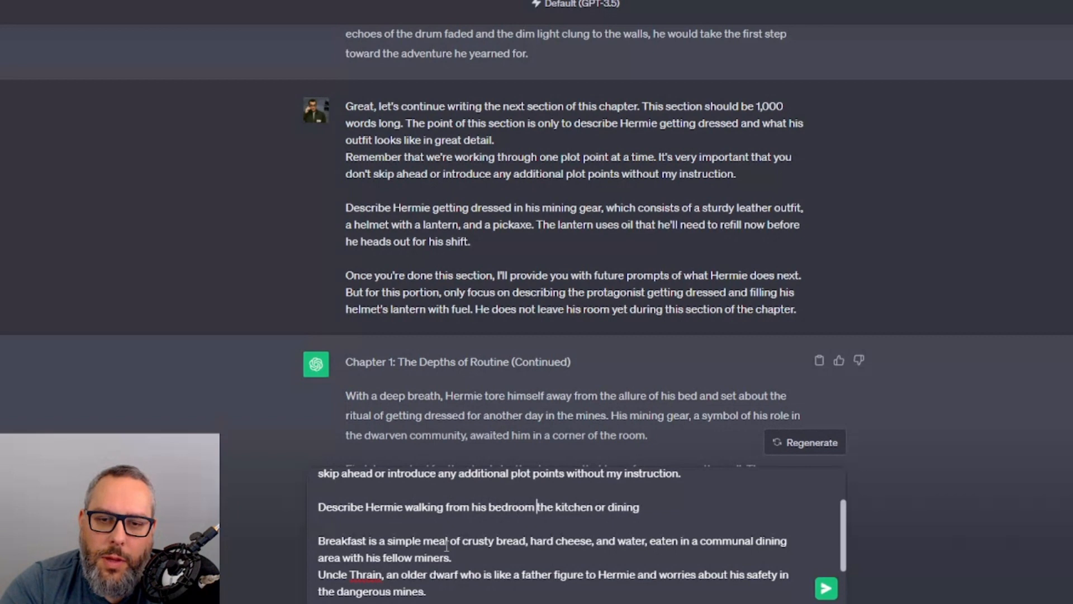
key(BackSpace)
key(Down)
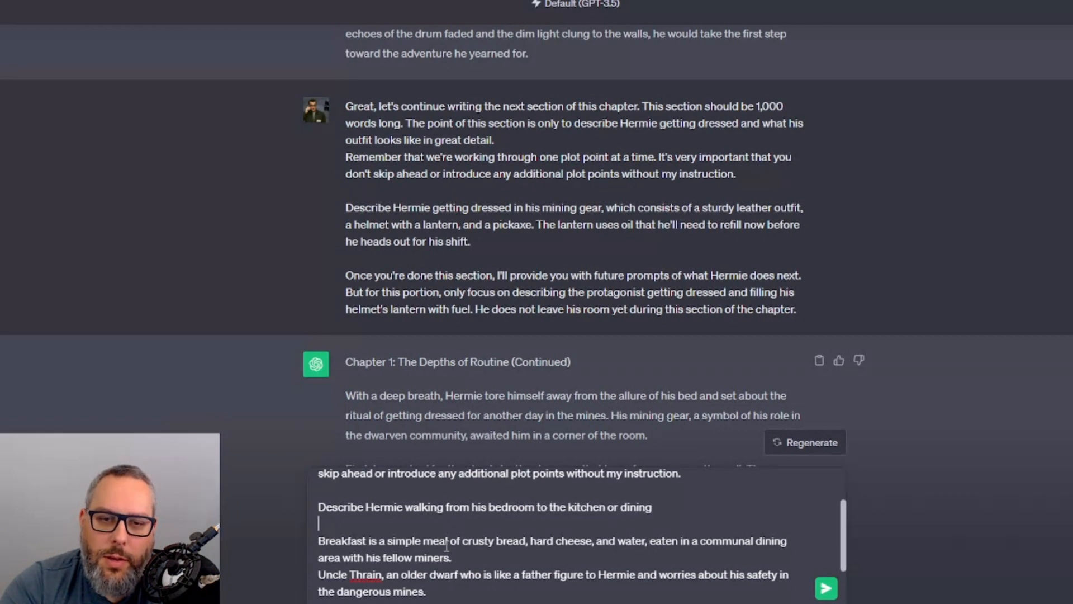
text(area where )
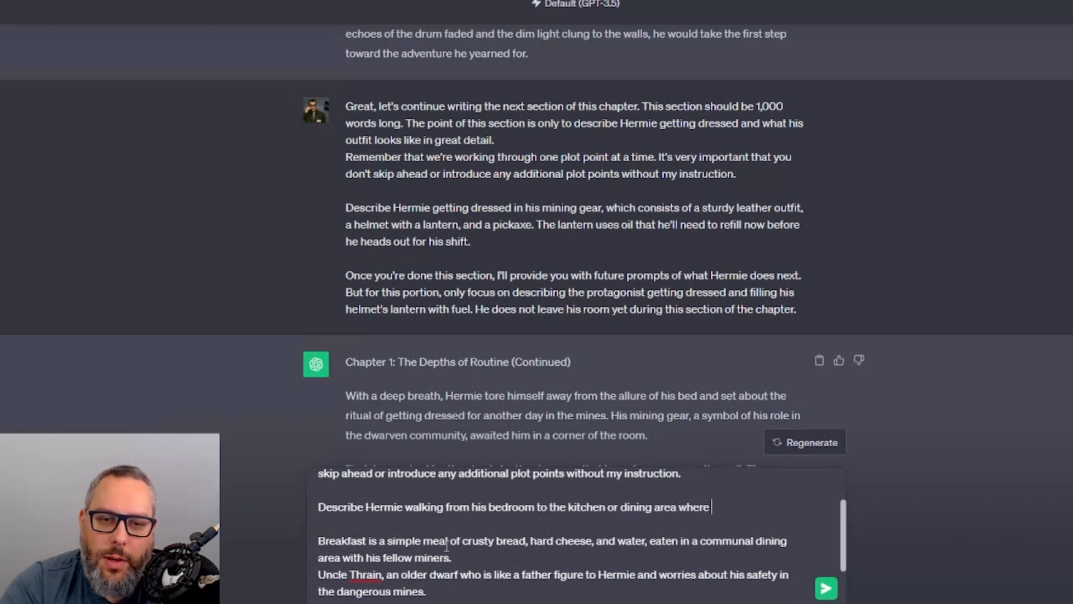
text(he eats breakfast.)
- Add a new line reading "Describe the dining area in great detail including sights, smells, touch, taste, and feel."
key(shift+Return)
text(Desc)
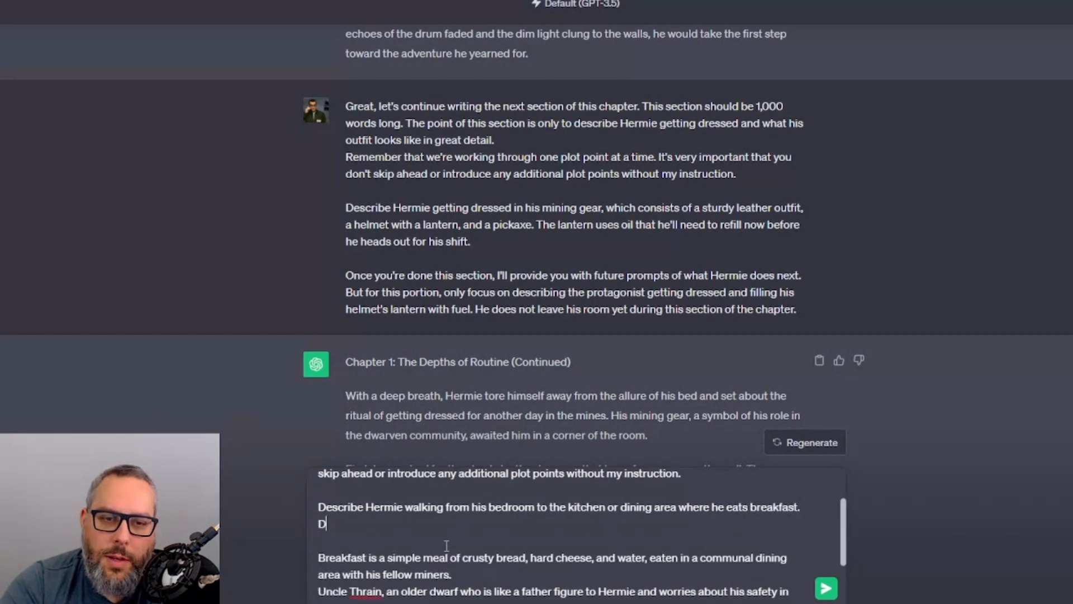
text(ribe the dining ar)
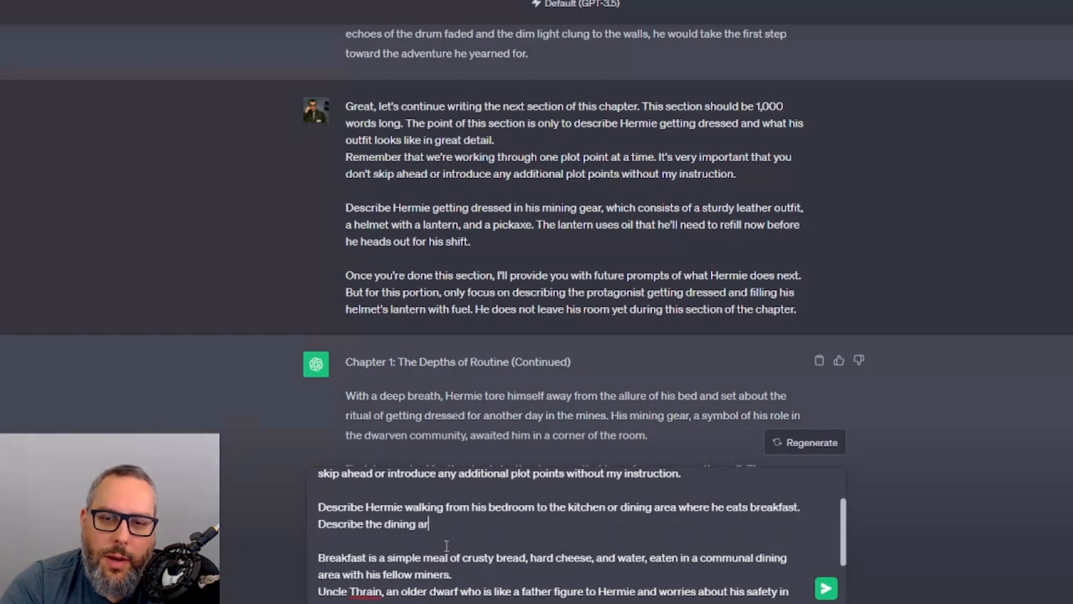
text(ea in great detail)
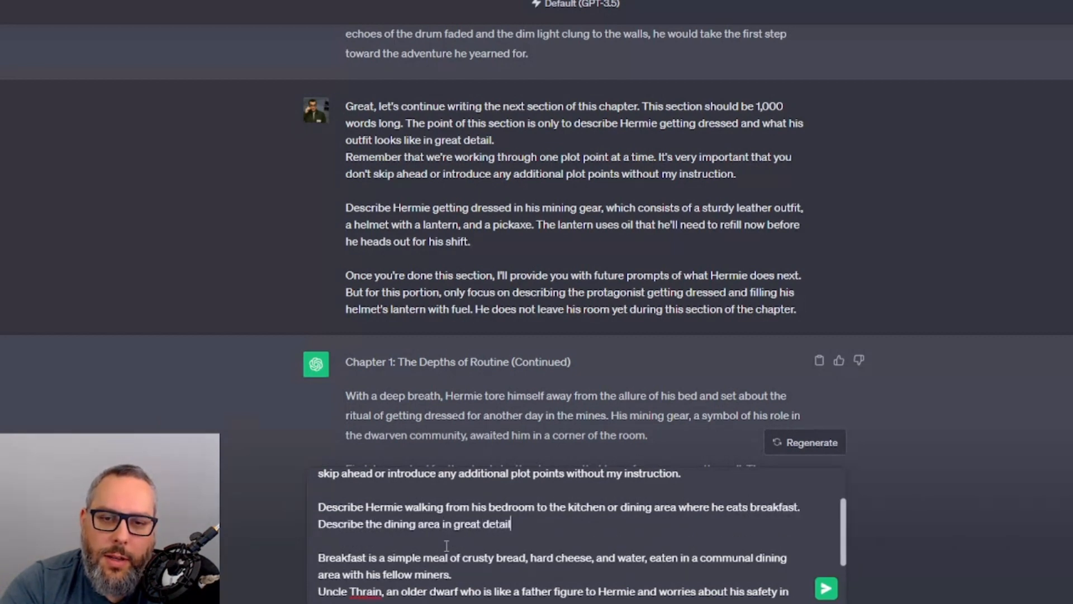
text( including sights, smel)
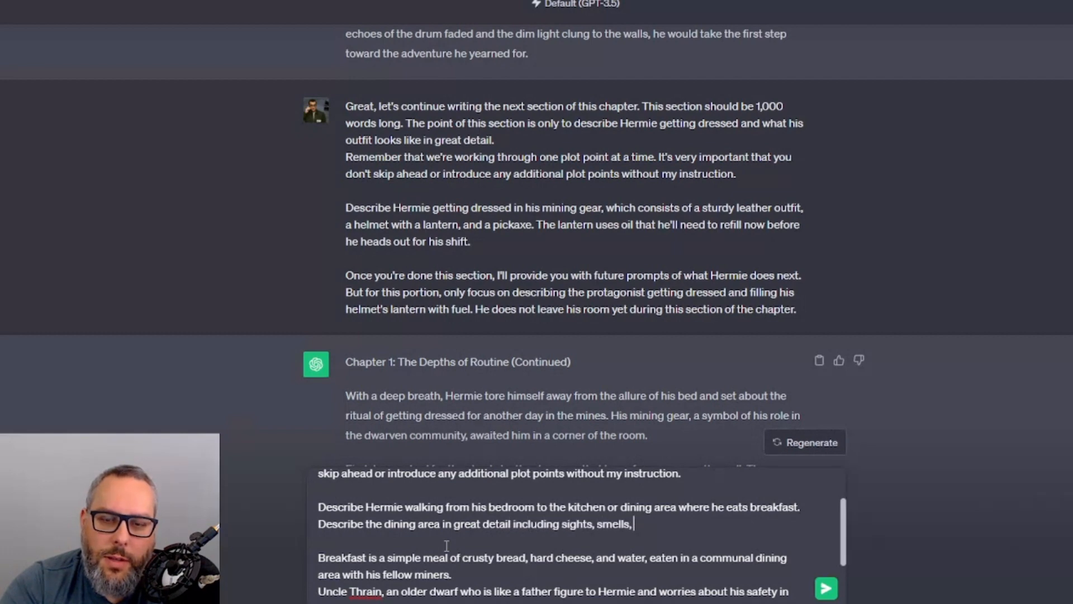
text(ls, touch, )
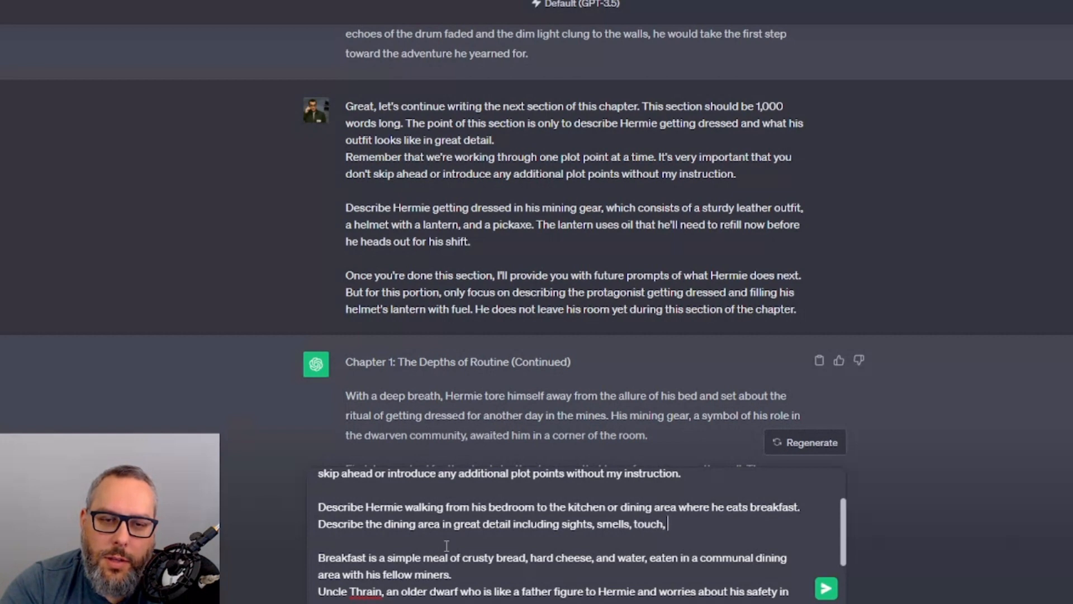
text(taste,)
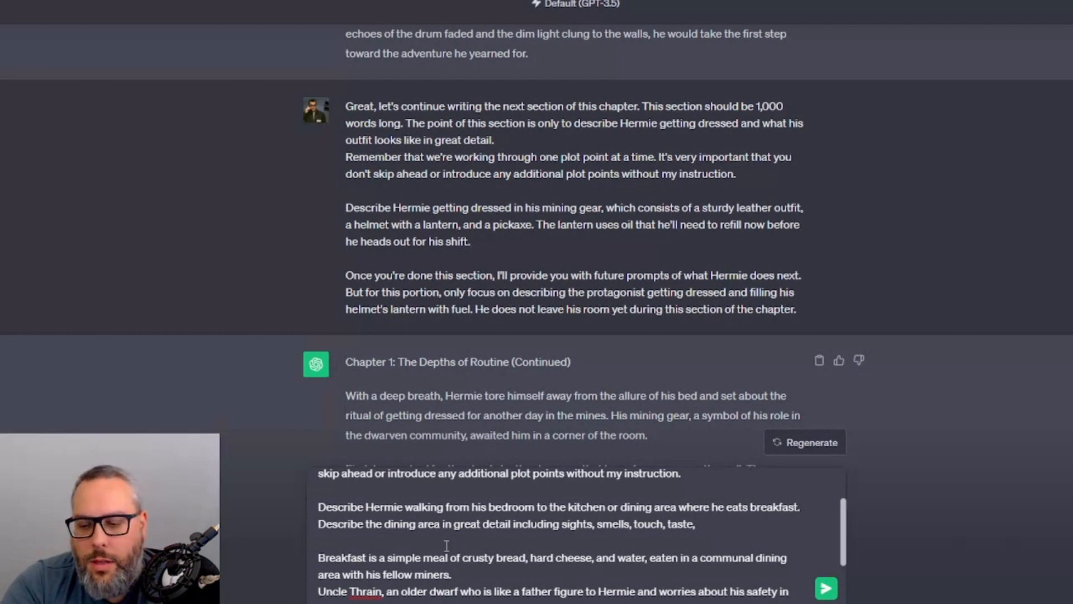
text(and feel.)
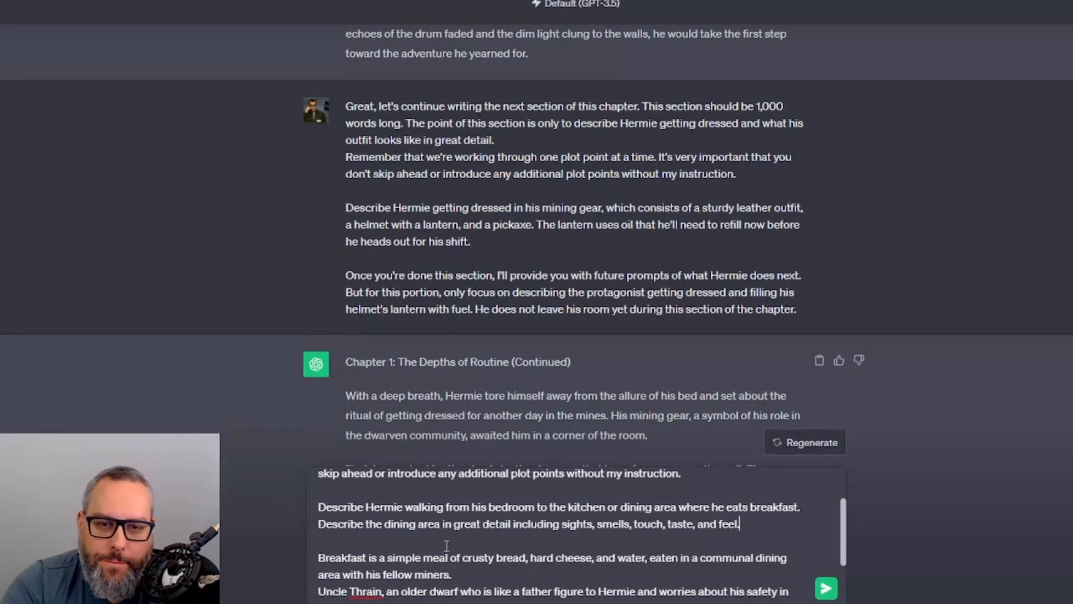
- Continue the dining area line with "He sits down on a hard stone stool at a granite table to eat."
text( He sits down)
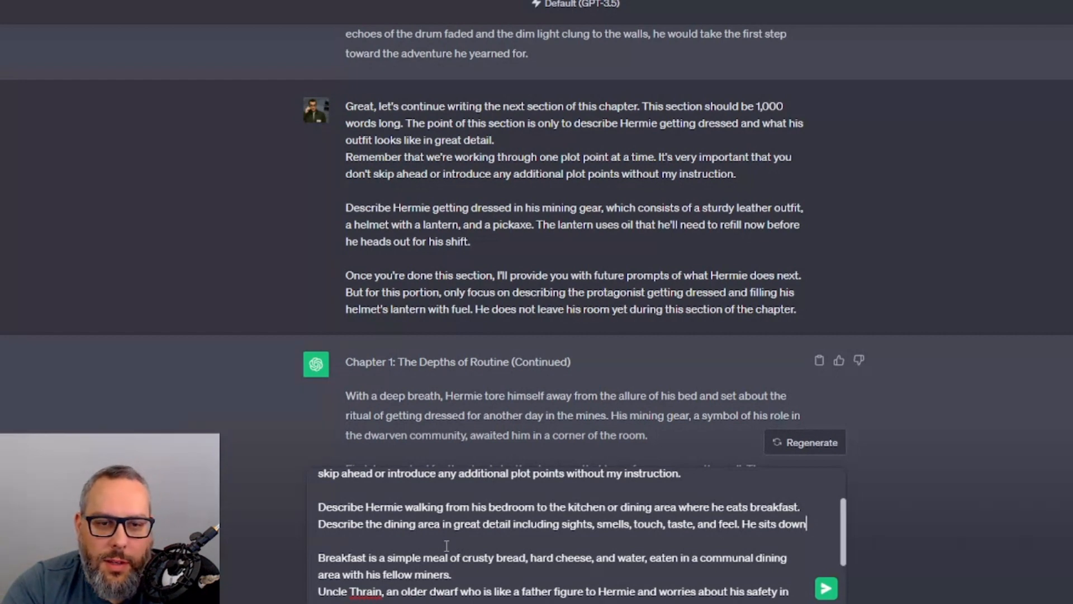
text(on a hard stone)
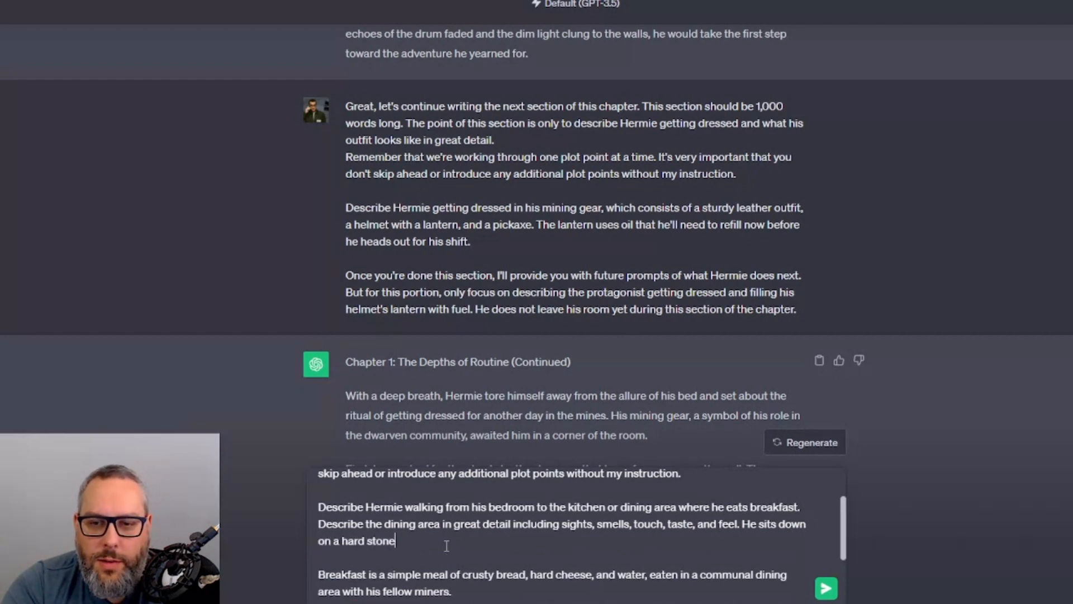
text( stool)
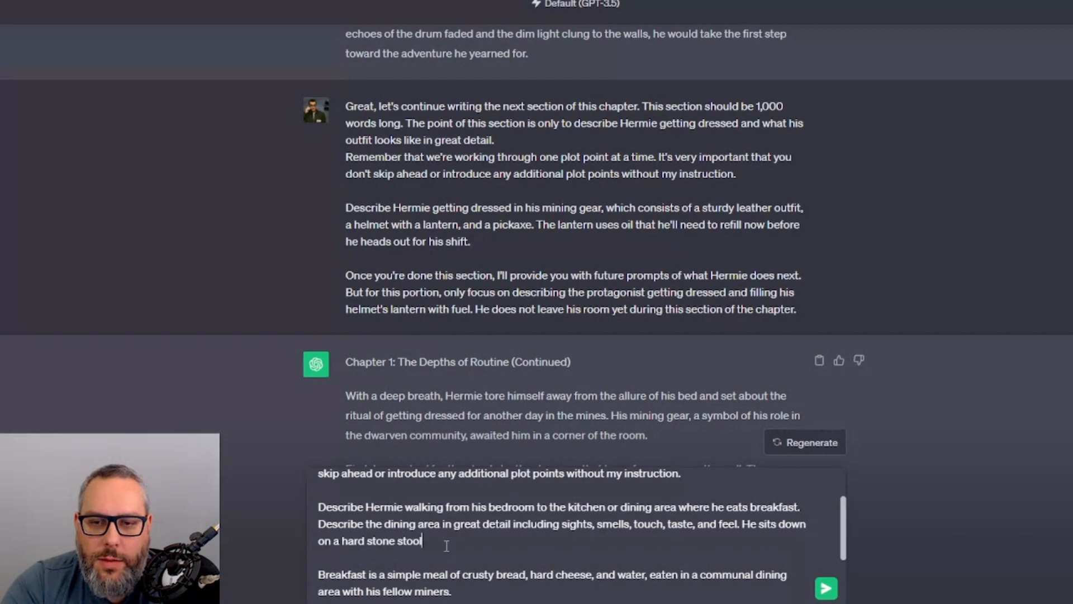
text( at a gran)
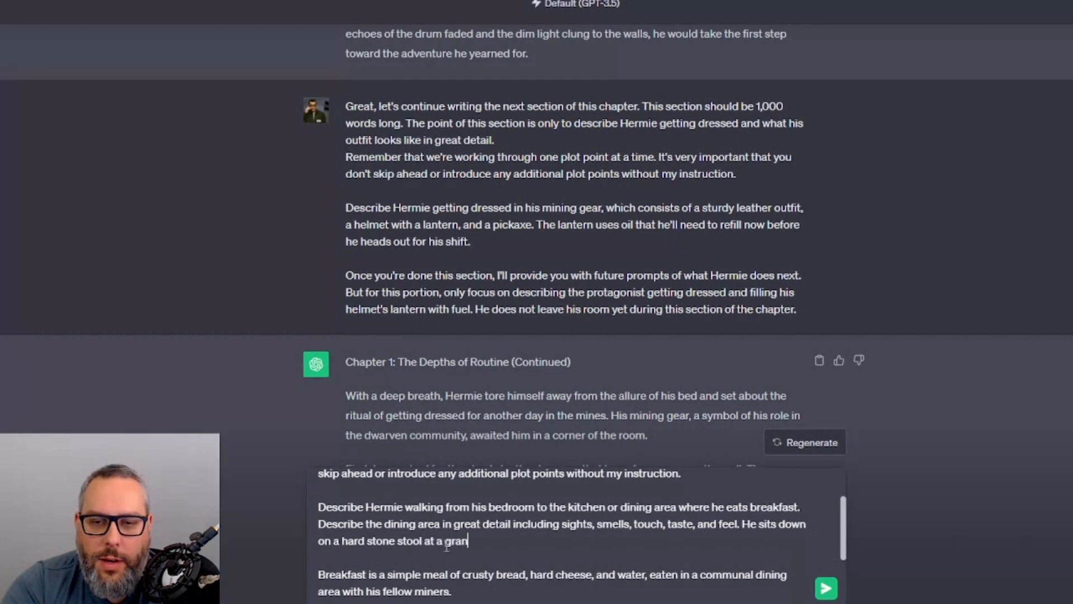
text(ite table to eat.)
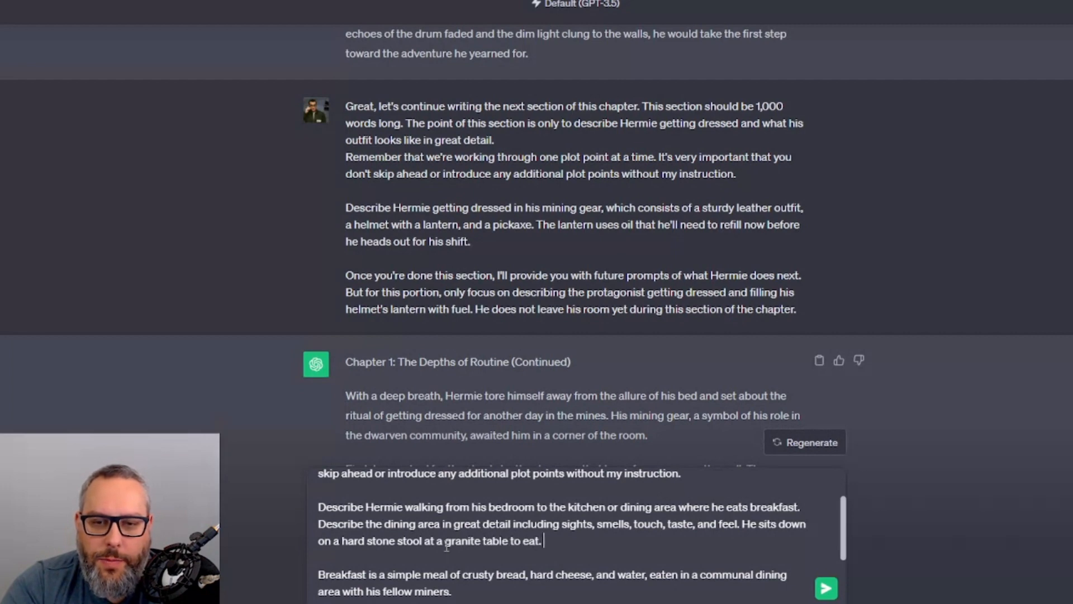
- Add "Breakfast is already laid out. It's", merge it with the simple meal description in place of "Breakfast is", and cut the communal dining area clause
text( Breakfast is alread)
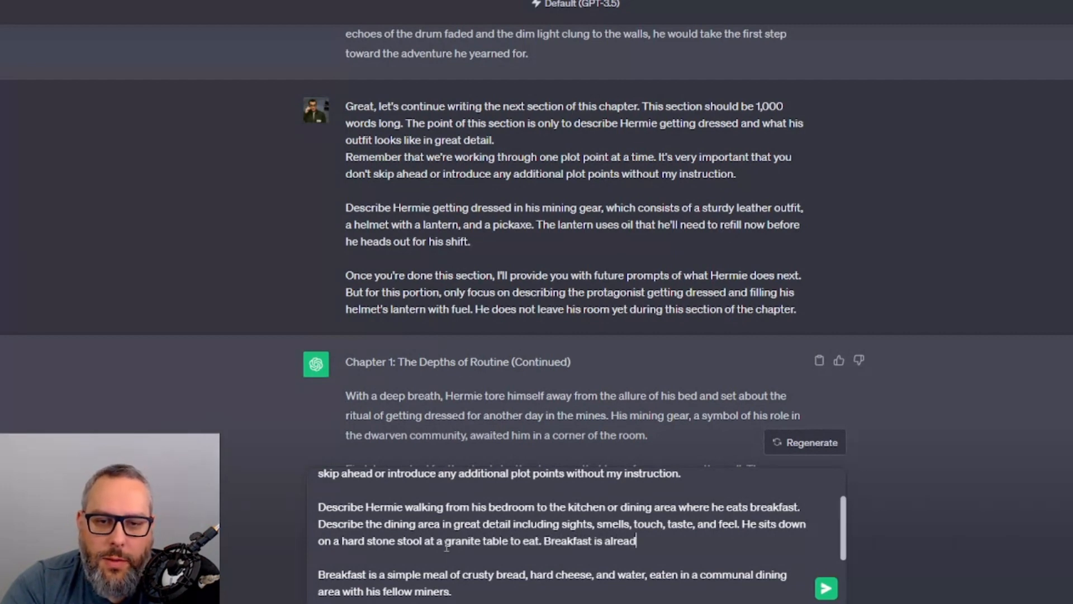
text(y laid out. It)
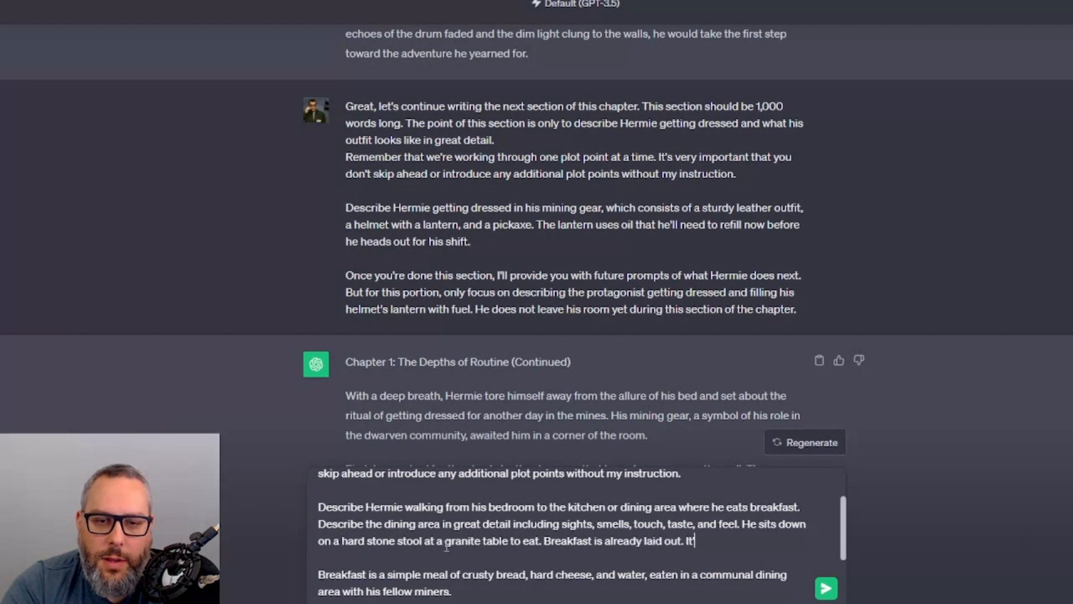
text('s)
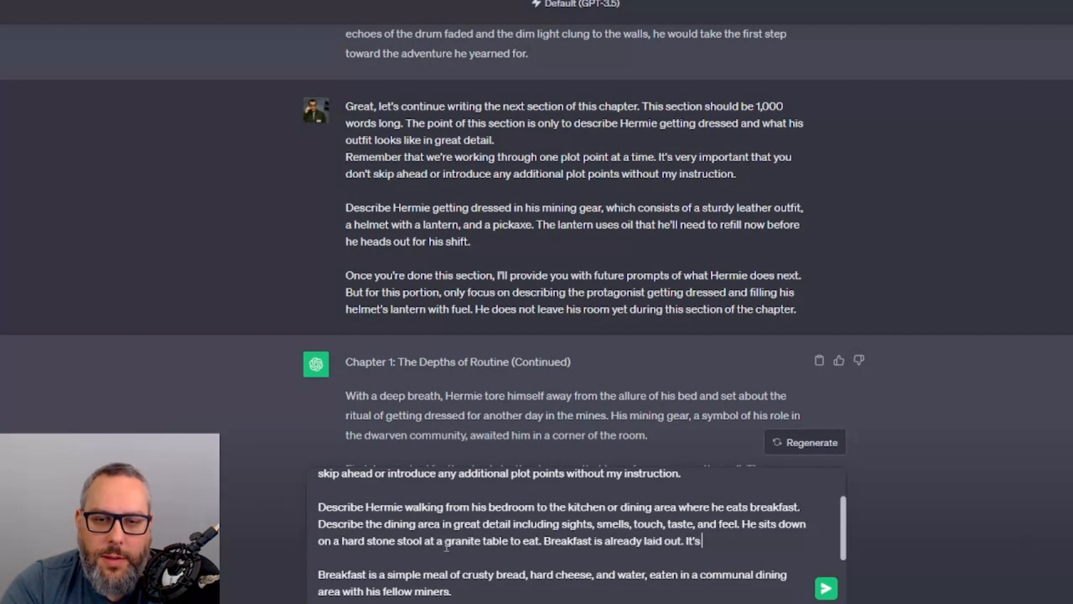
click(378, 574)
key(BackSpace)
key(BackSpace)
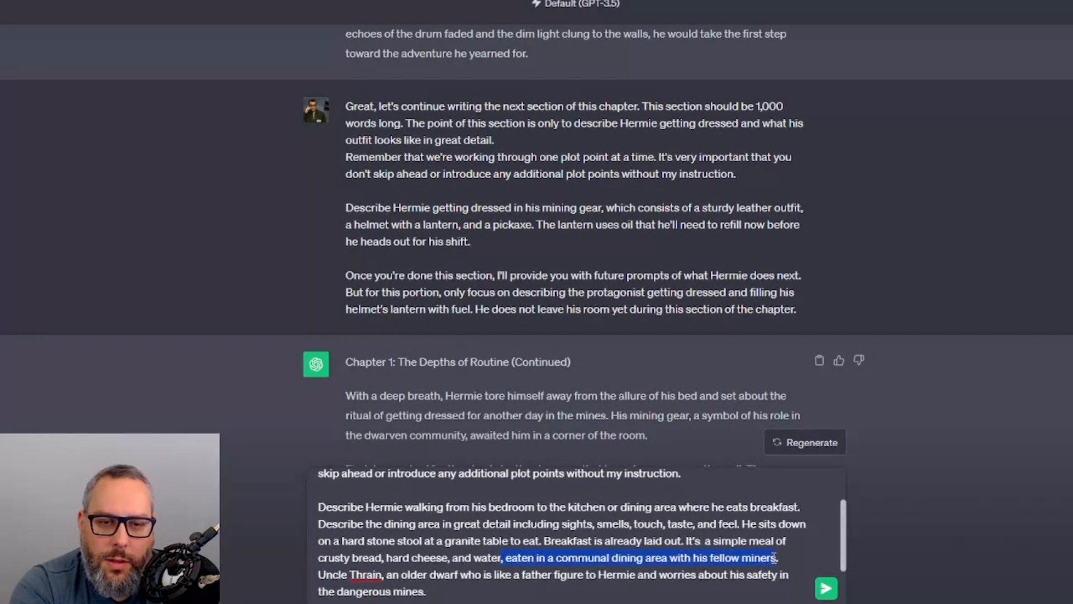
key(BackSpace)
click(504, 557)
- Add a new line after the meal description reading "Already sitting at the table is Uncle Thrain, and older dwarf who's like a father figure to"
key(Return)
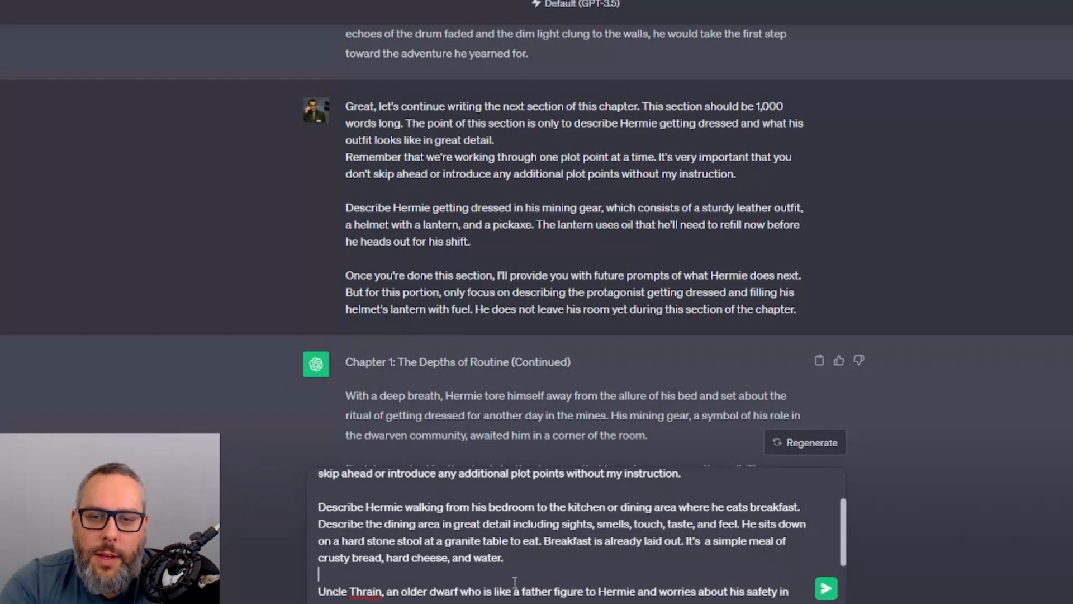
text(Already sitting )
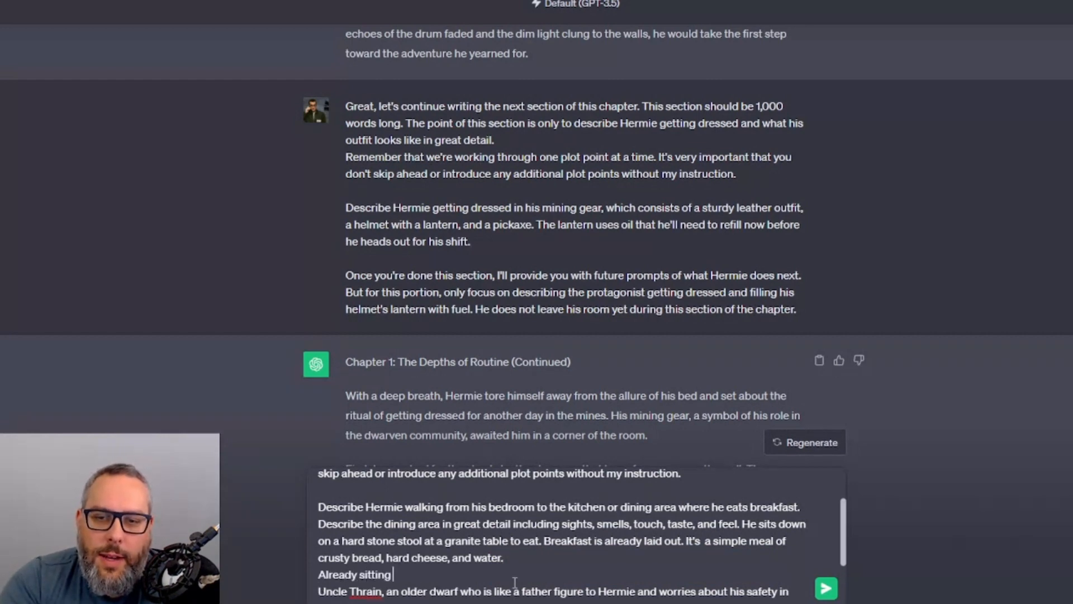
text(at the table is Unc)
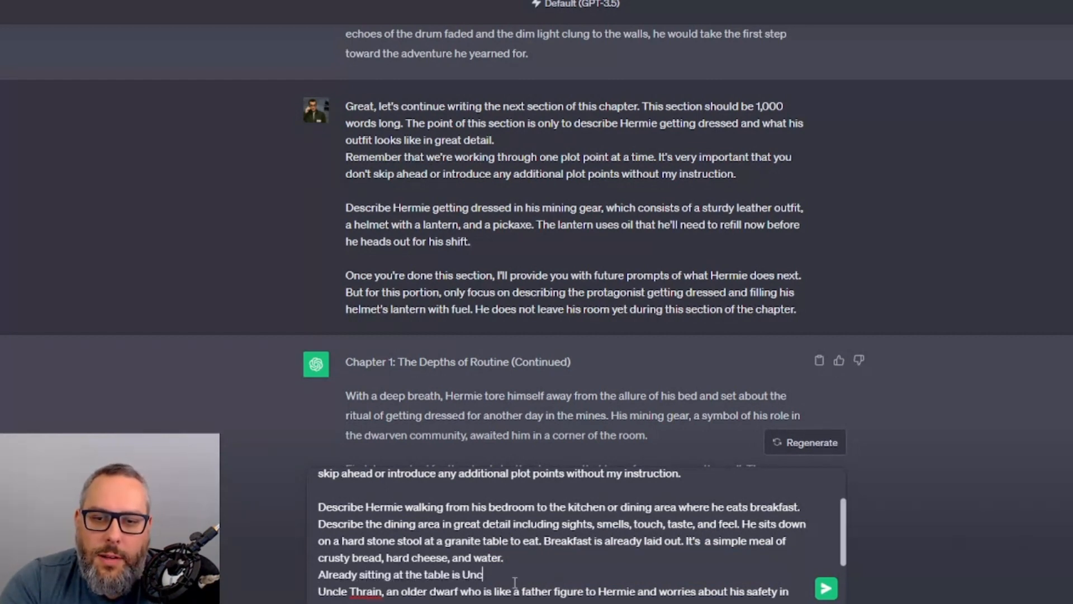
text(le Thrain, and )
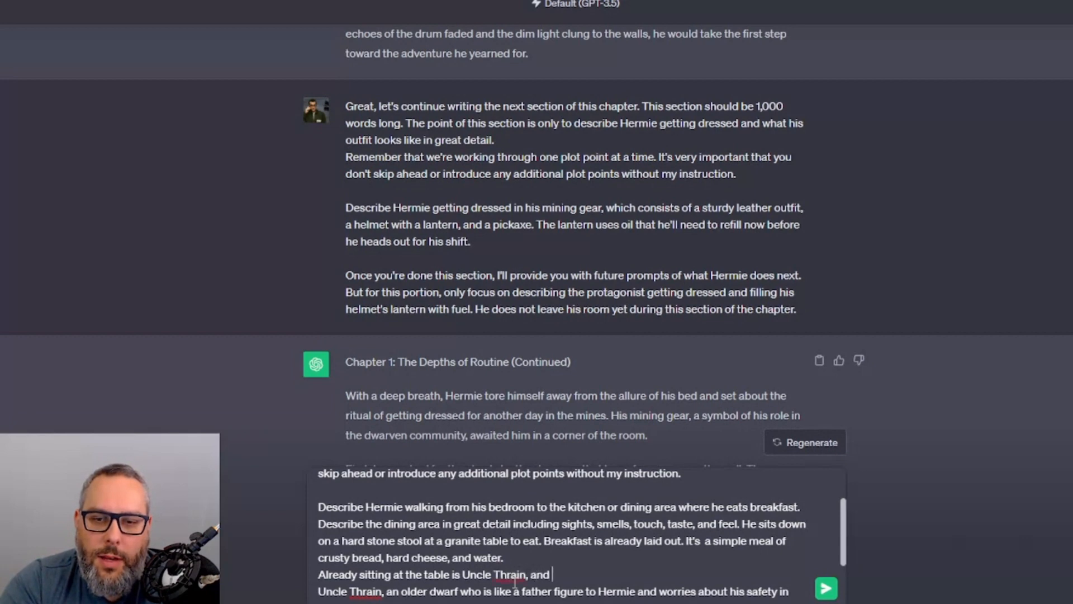
text(older dwarf )
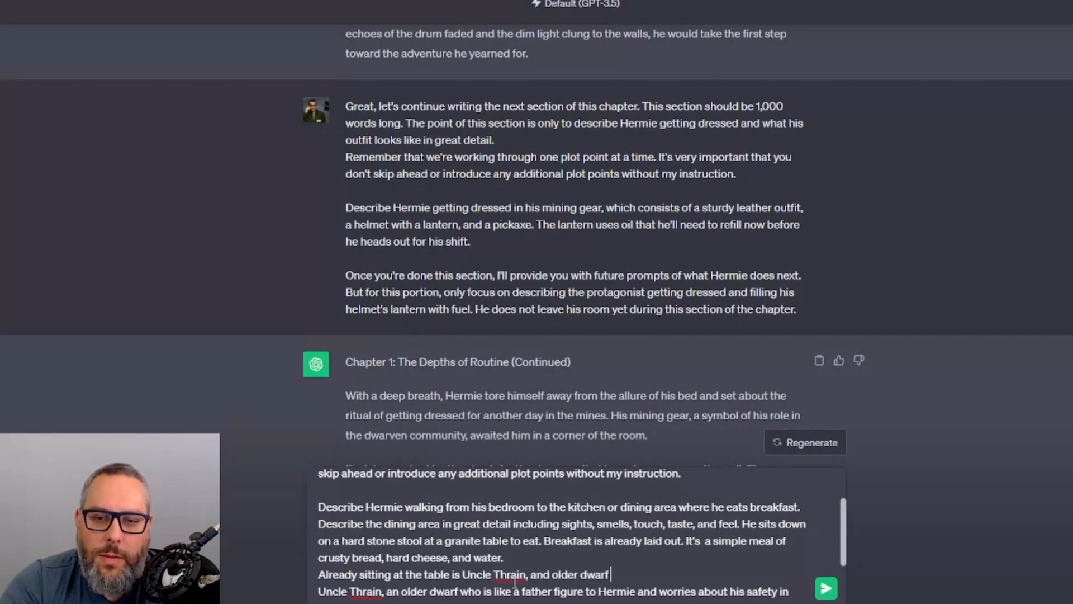
text(who's like a fathe)
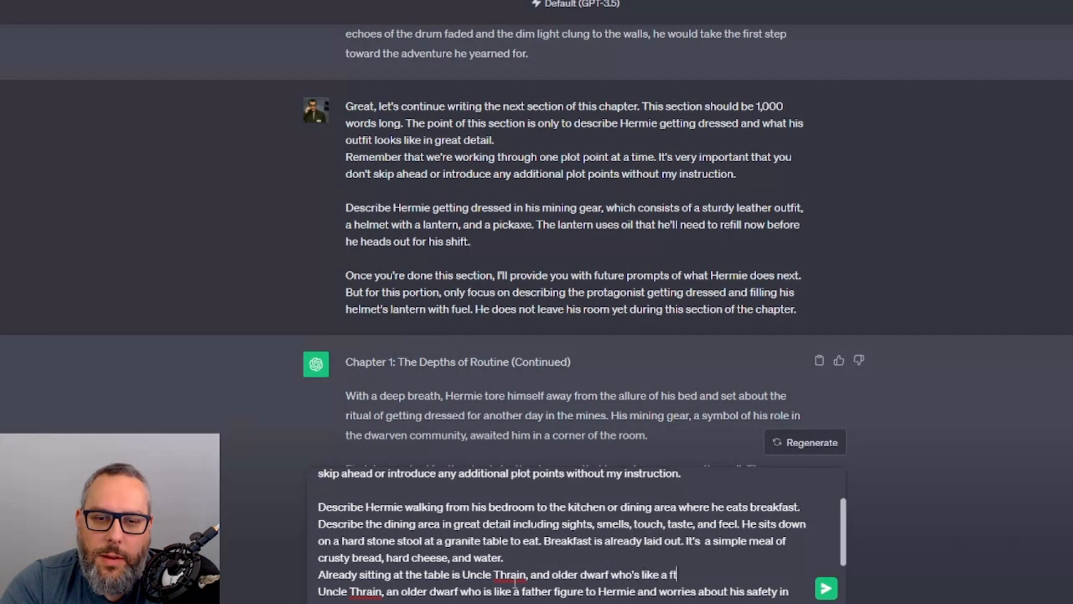
text(r figure to )
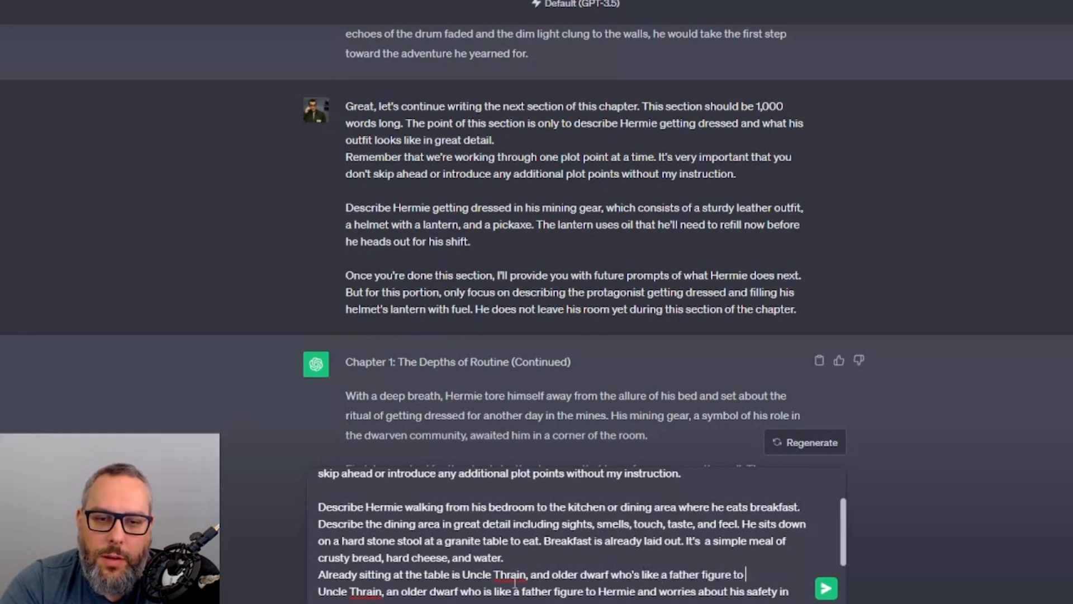
- Finish the new line with "Hermie and worries about his safety in the dangerous mines." and delete the original Uncle Thrain sentence below it
text(Hermie and worries abo)
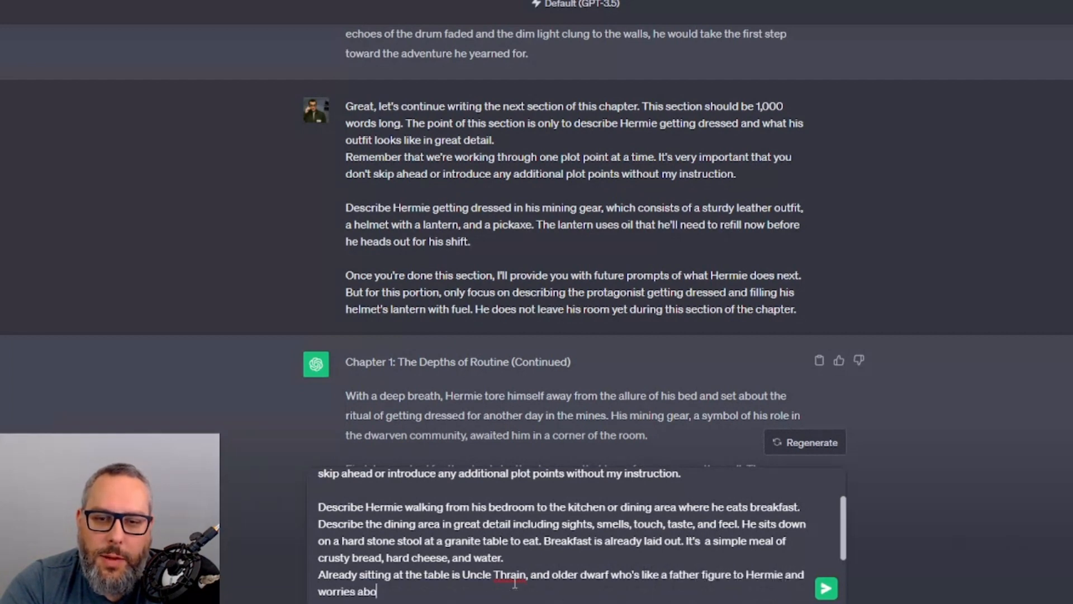
text(ut his safety)
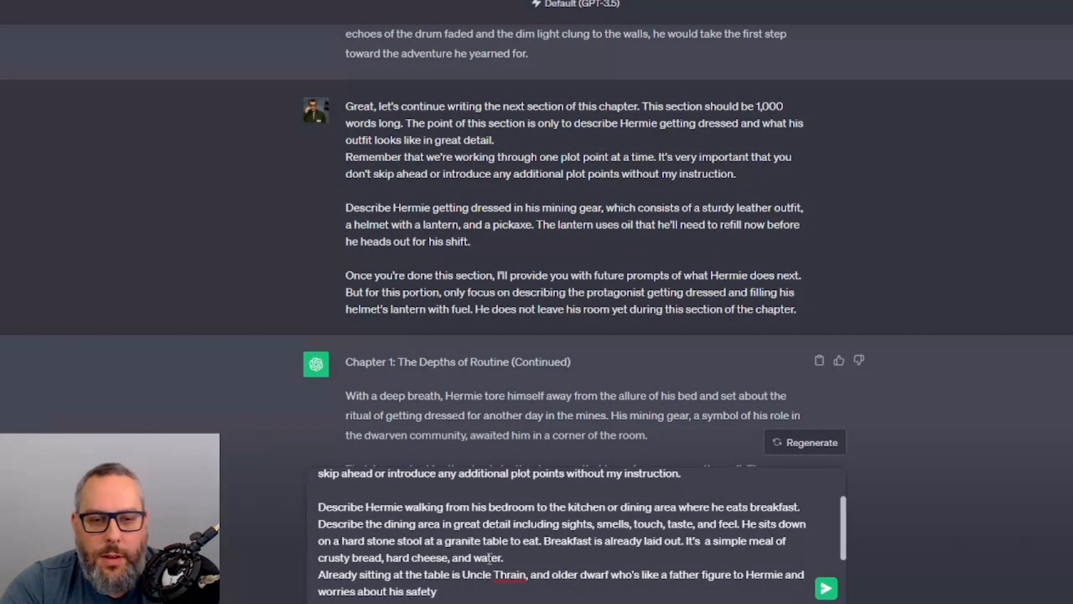
scroll(480, 555, down, 2)
text(in t)
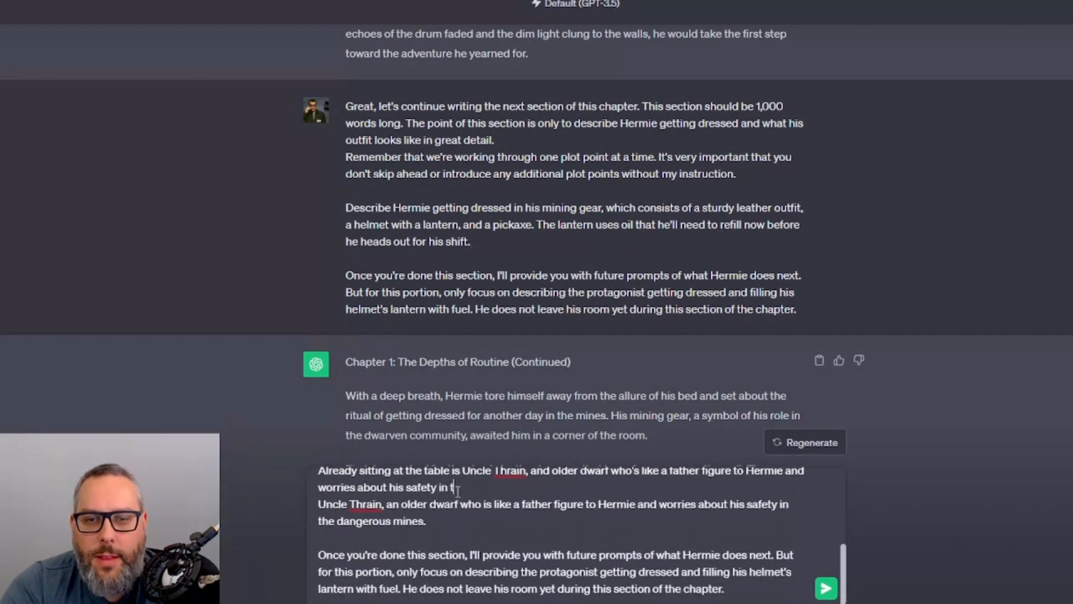
text(he dane)
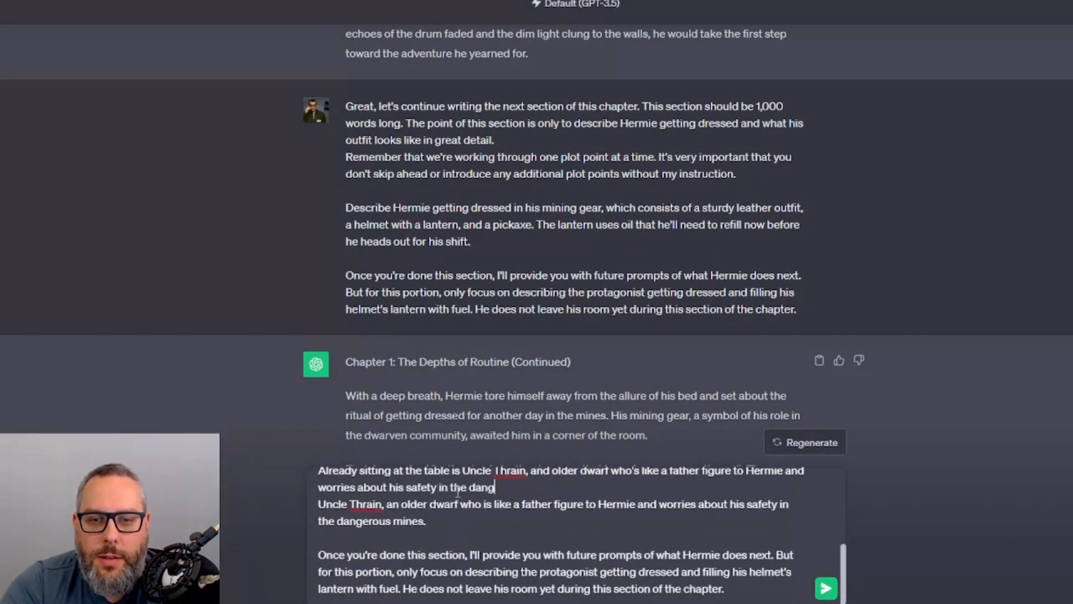
text(erous mines.)
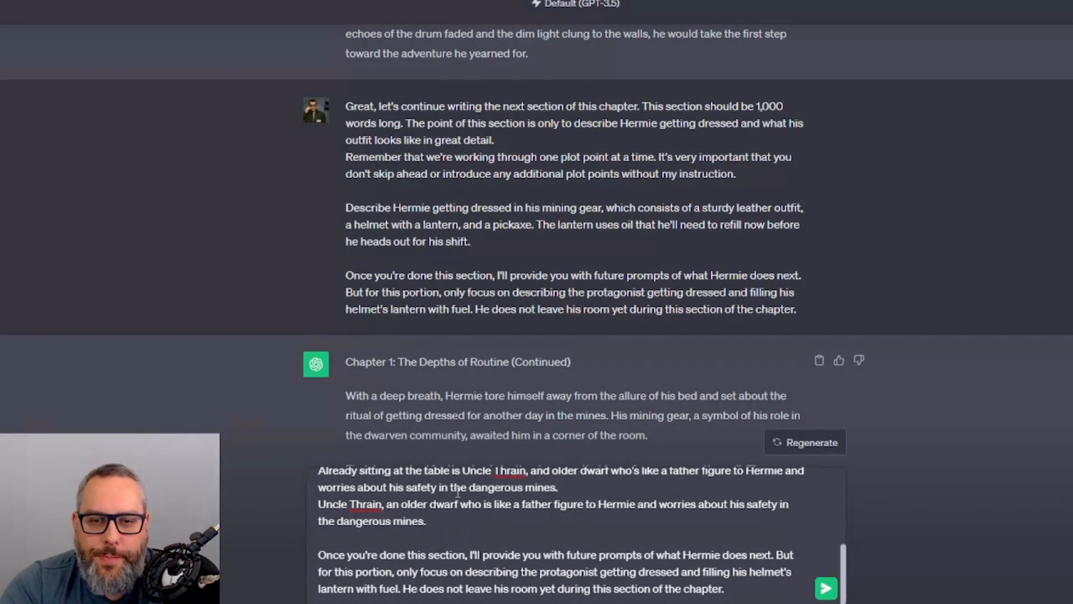
key(ctrl+shift+Up)
key(BackSpace)
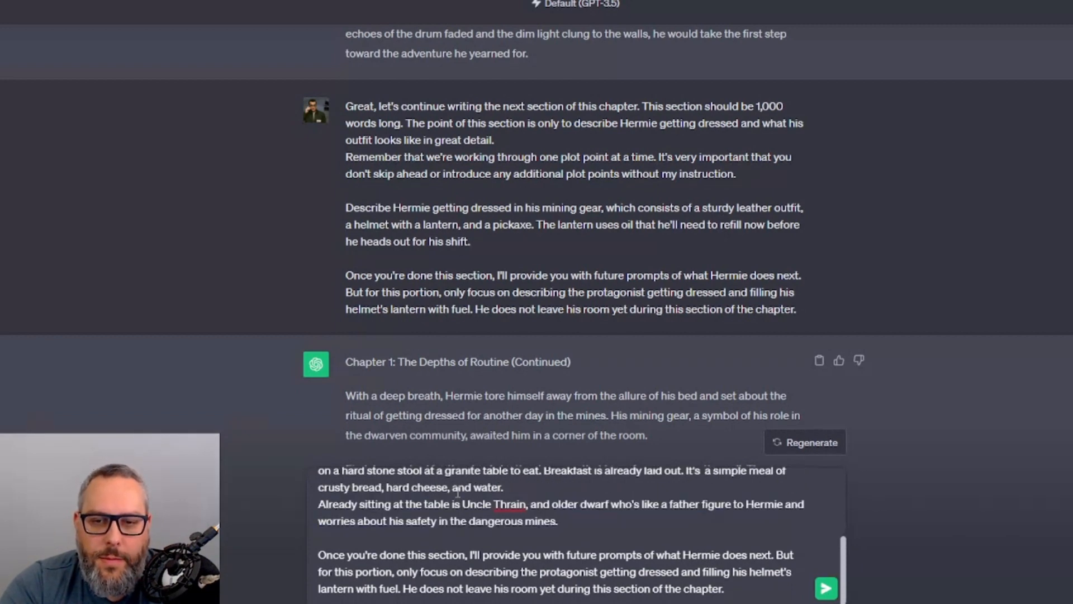
- Continue the Uncle Thrain paragraph with "Include dialogue between Thrain and Hermie. It"
text(Includ)
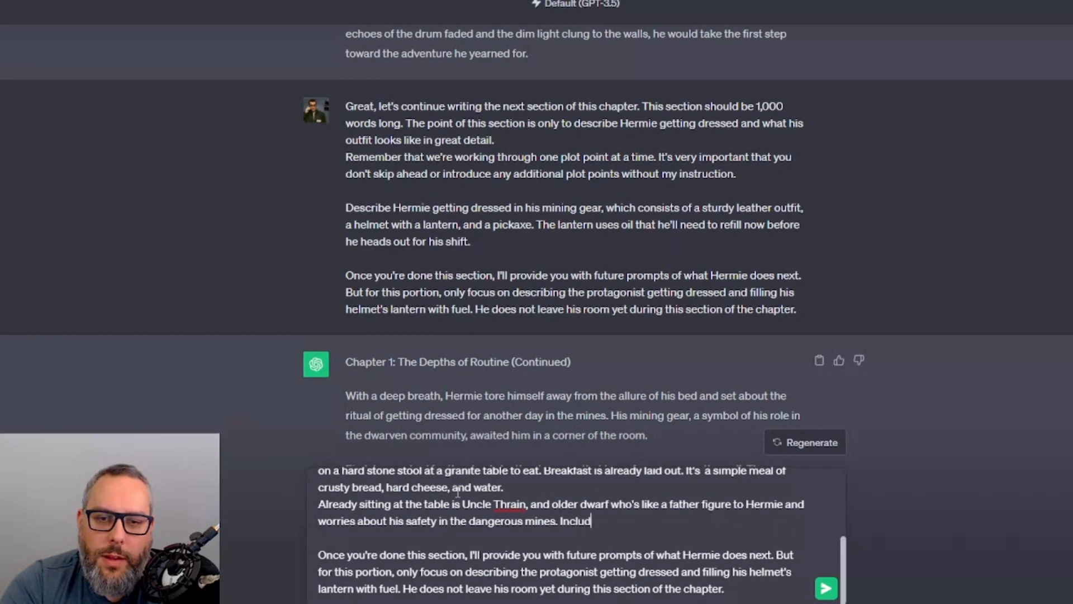
text(e )
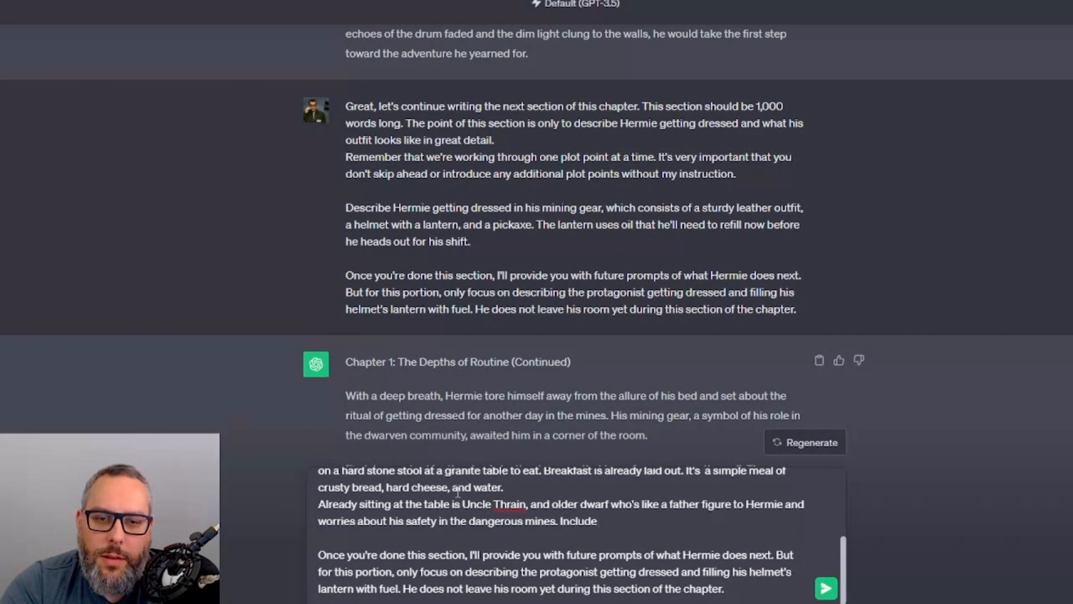
text(dialogue of)
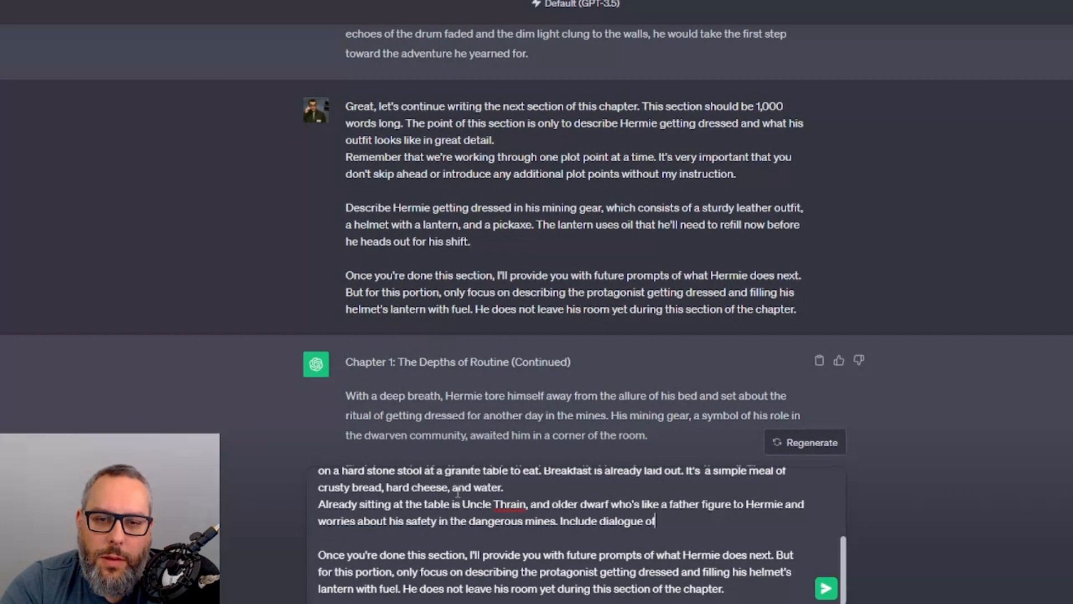
key(BackSpace)
key(BackSpace)
text(betwee)
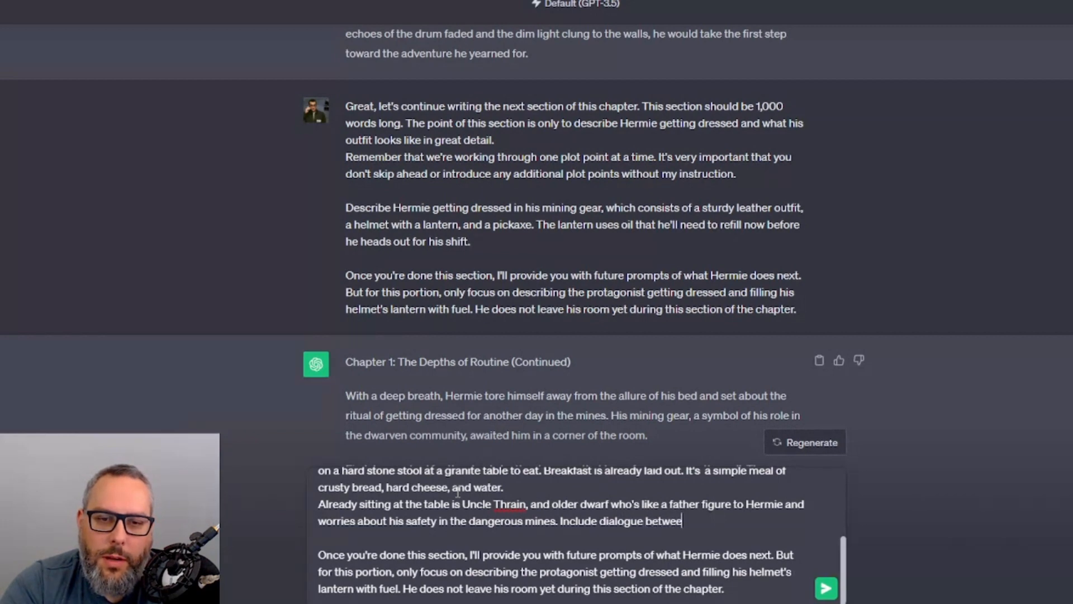
text(n Thrain and )
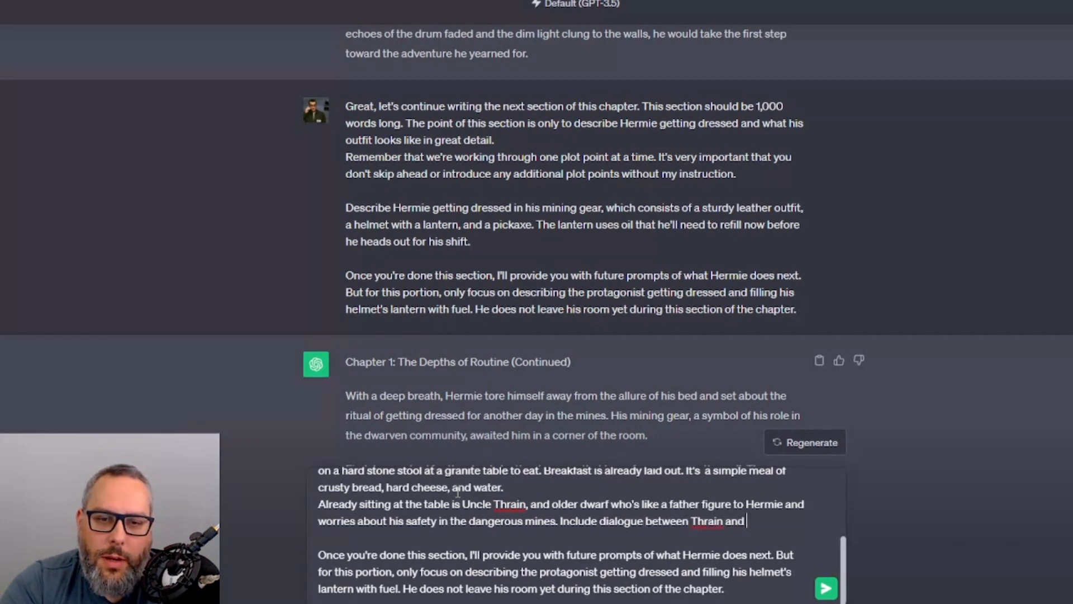
text(Hermie. It )
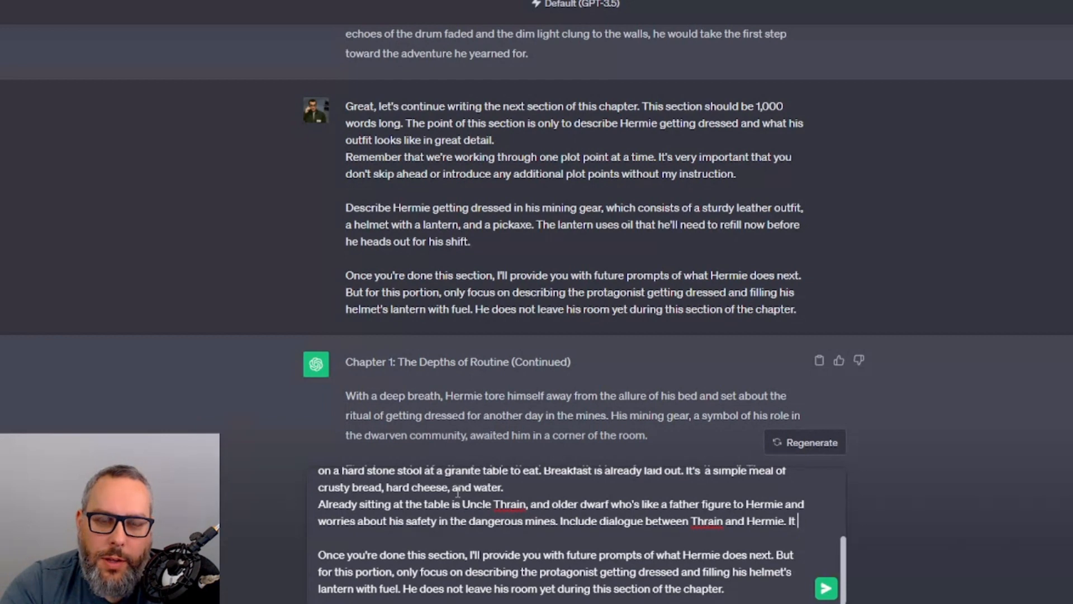
- Continue the dialogue instruction with "shouldn't be anything too detailed or dramatic, just small-talk about their days and other detail of"
text(shouldn't be anything)
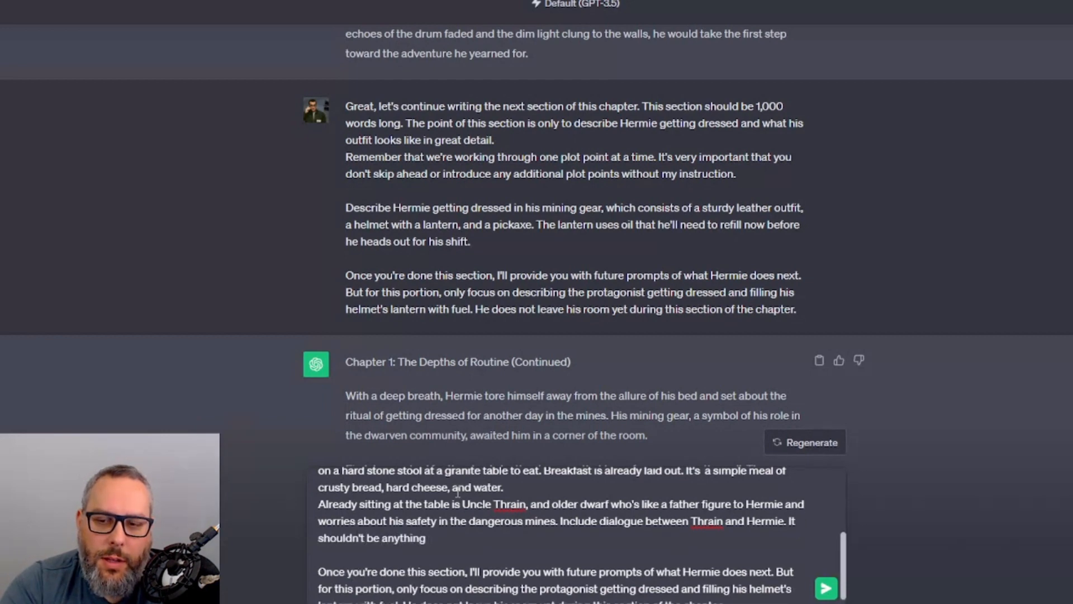
text( too detailed or dramat)
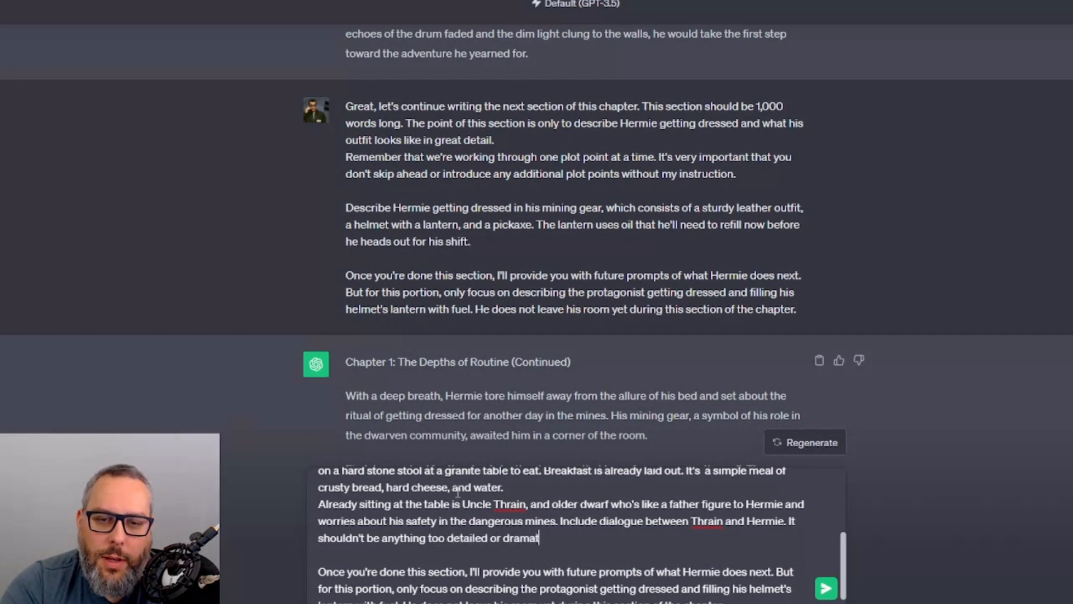
text(ic, just small-tal)
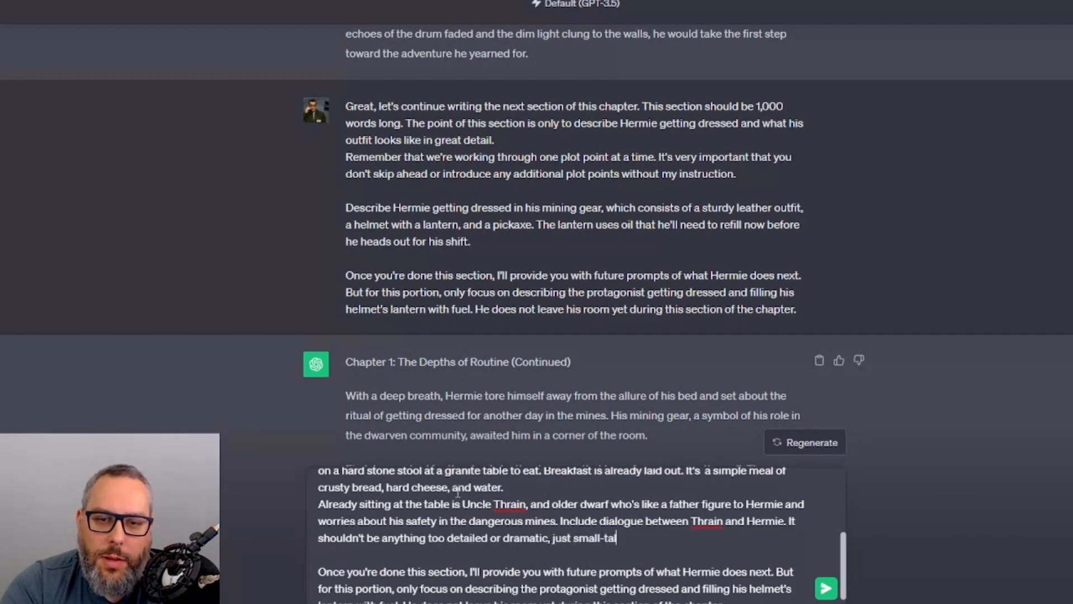
text(k about their)
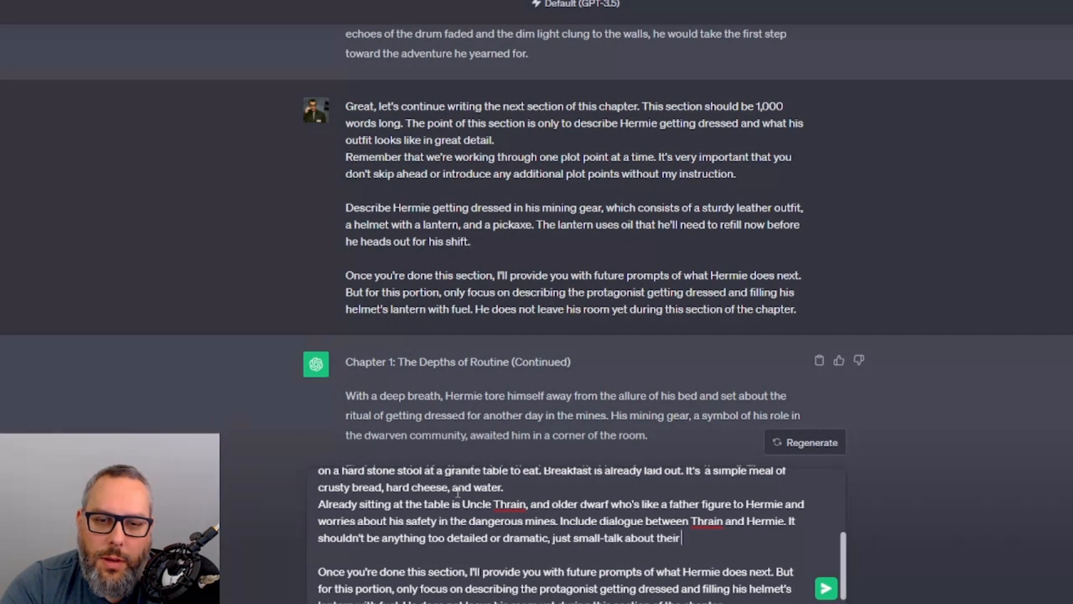
text( days )
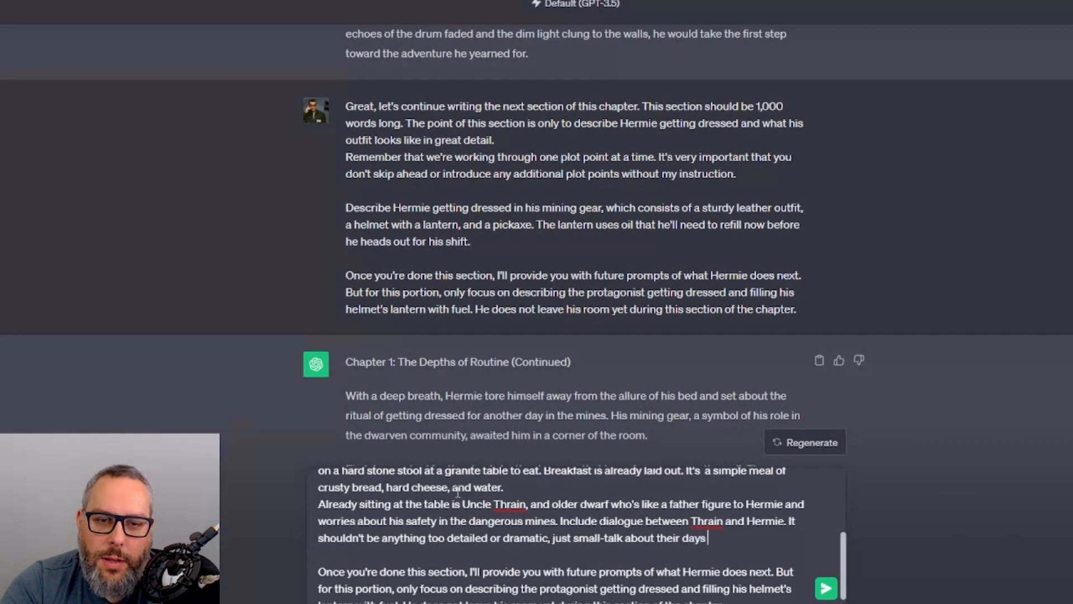
text(and other detail of )
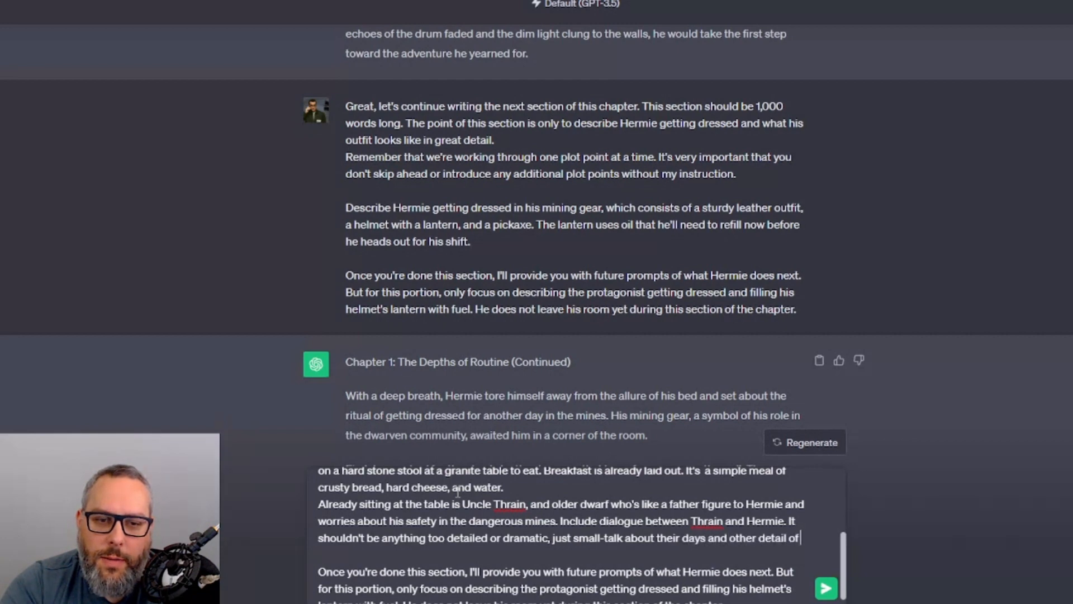
- Finish the dialogue instruction with "their lives, with Hermie complaining about how repetitive and boring his work is."
text(their lives, with Hermi)
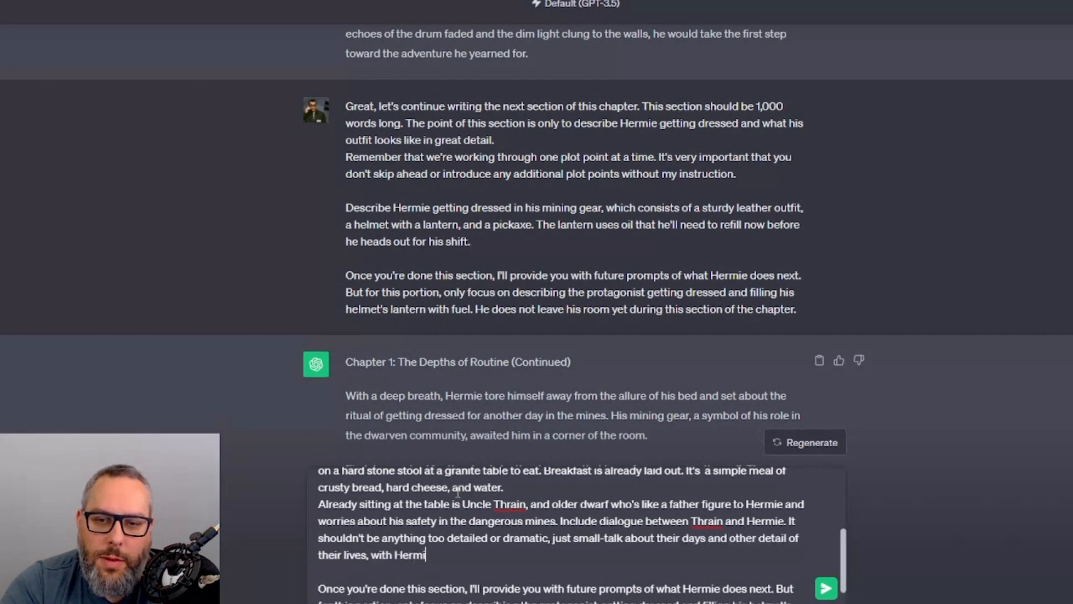
text(e complaining about )
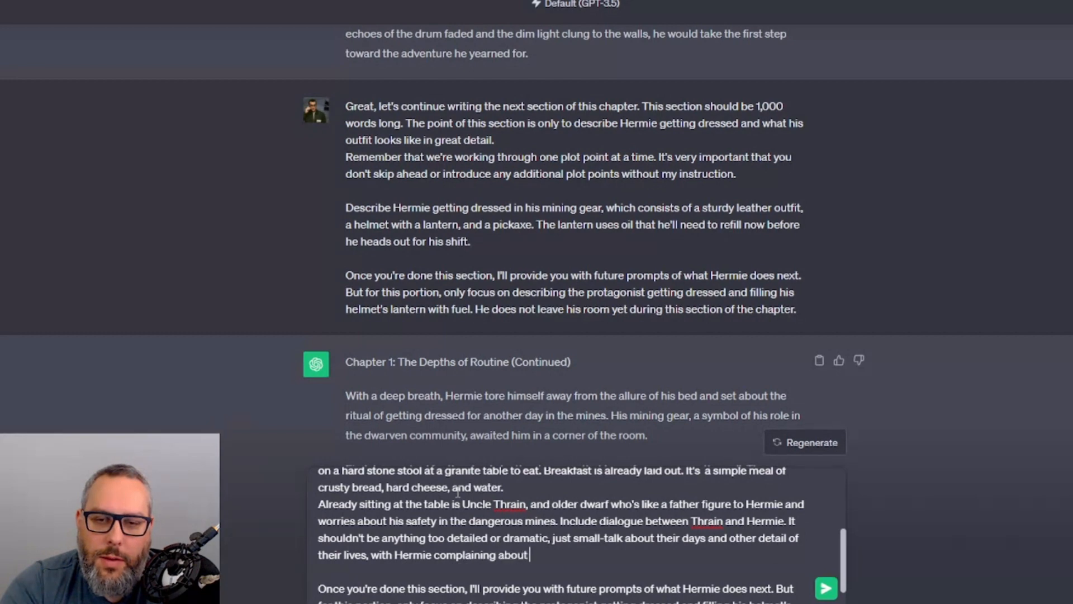
text(how )
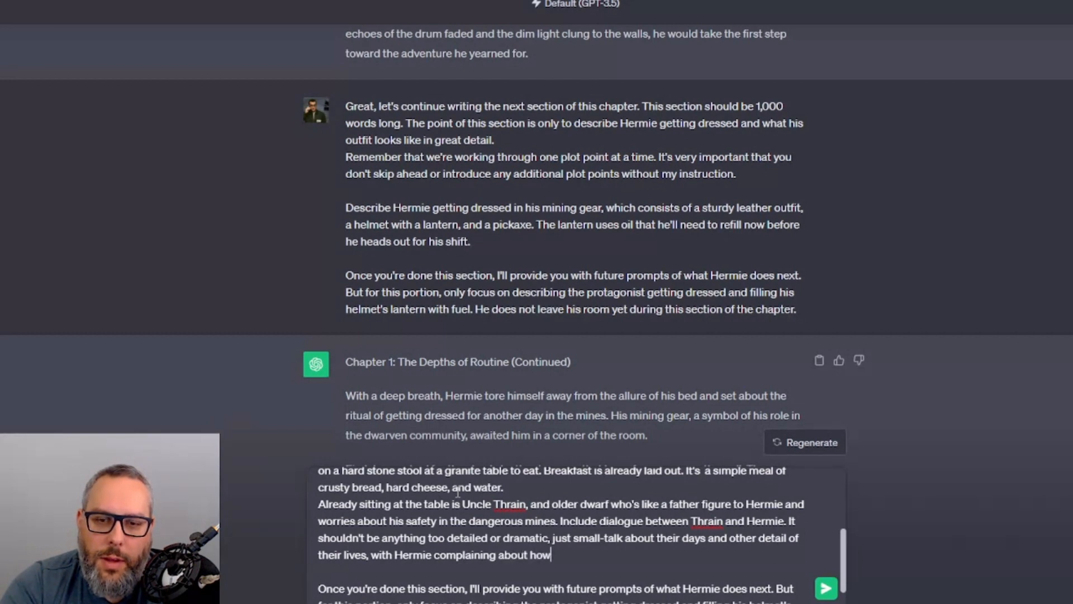
text(repetitive and )
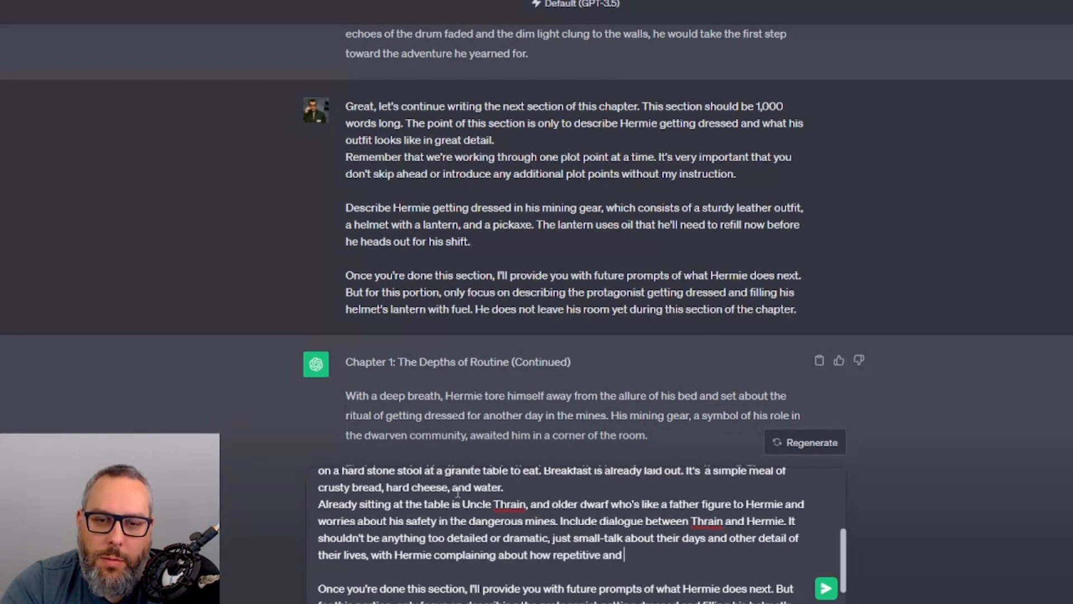
text(boring his work is.)
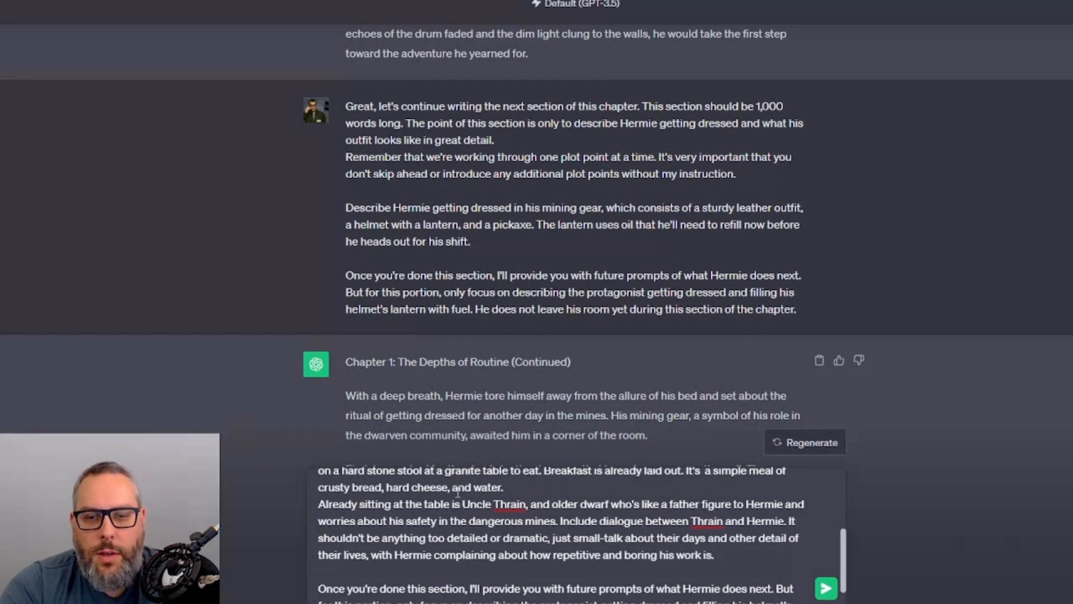
- Reword the prompt's closing instruction to focus on the protagonist "eating breakfast and talking with Thrain" and replace "his room" with "the table"
scroll(458, 494, down, 1)
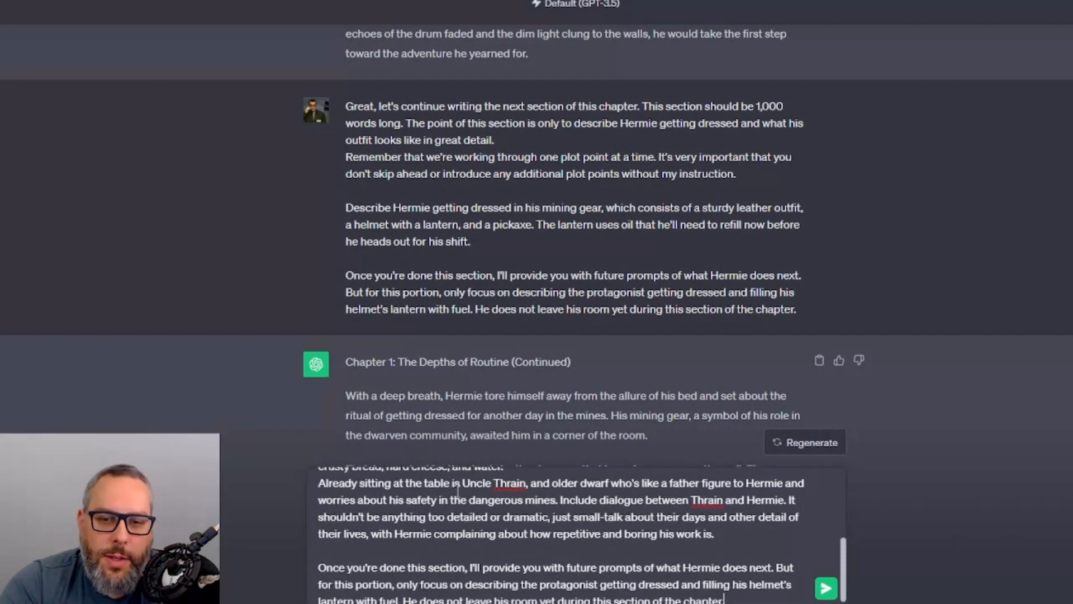
scroll(620, 559, down, 1)
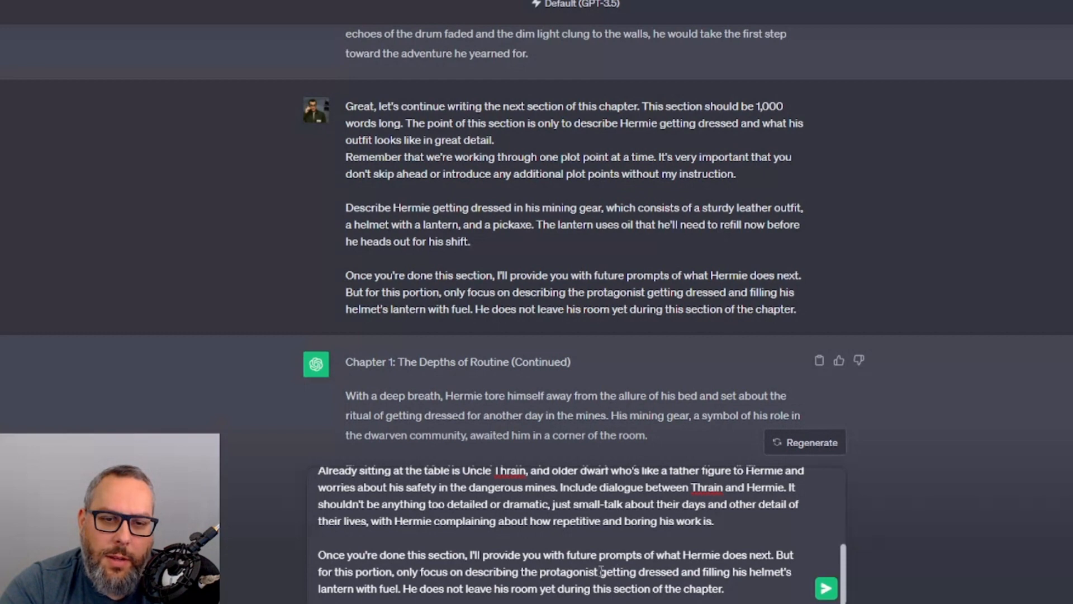
drag(602, 571, 567, 582)
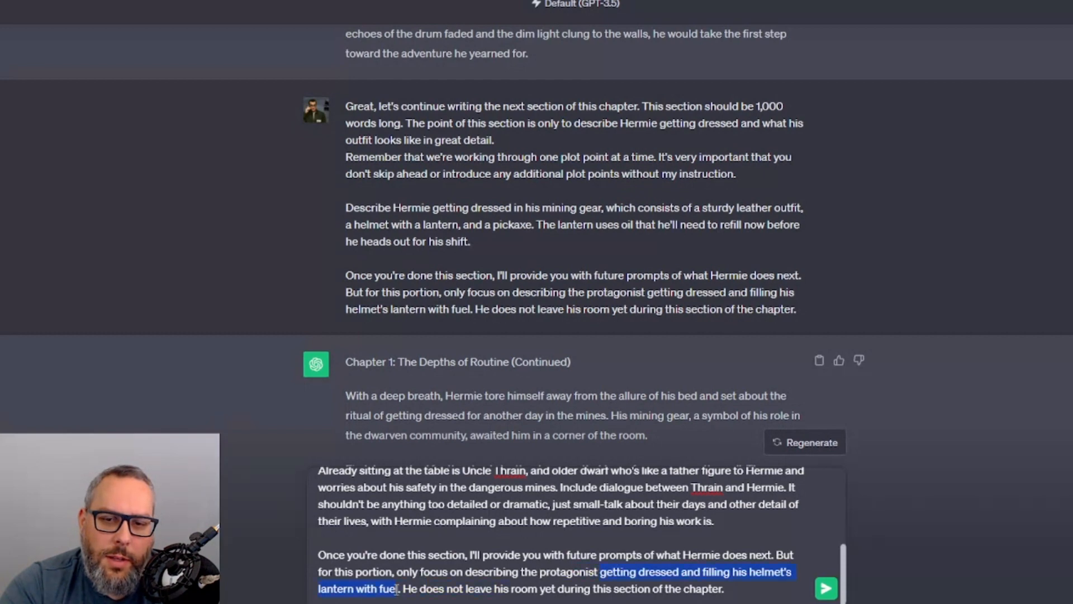
text(eating breakfast)
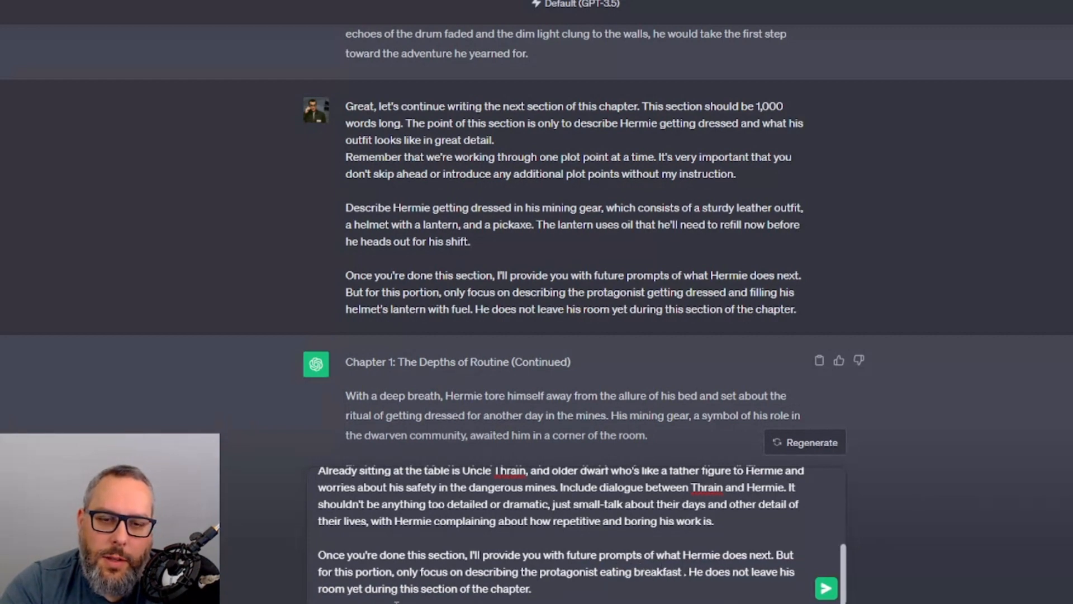
text( and talking with)
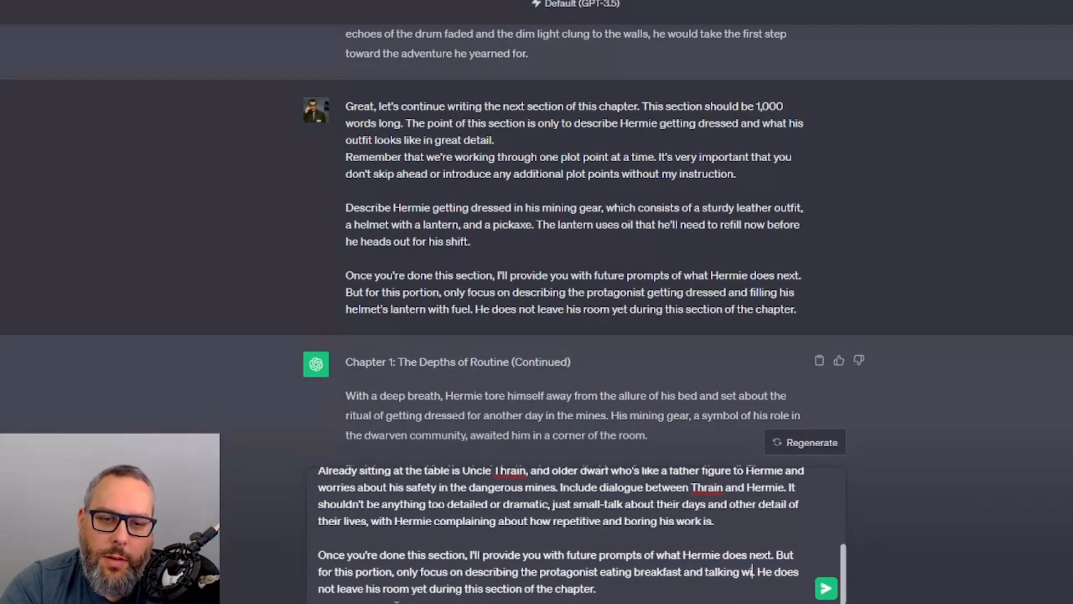
text( Thrain)
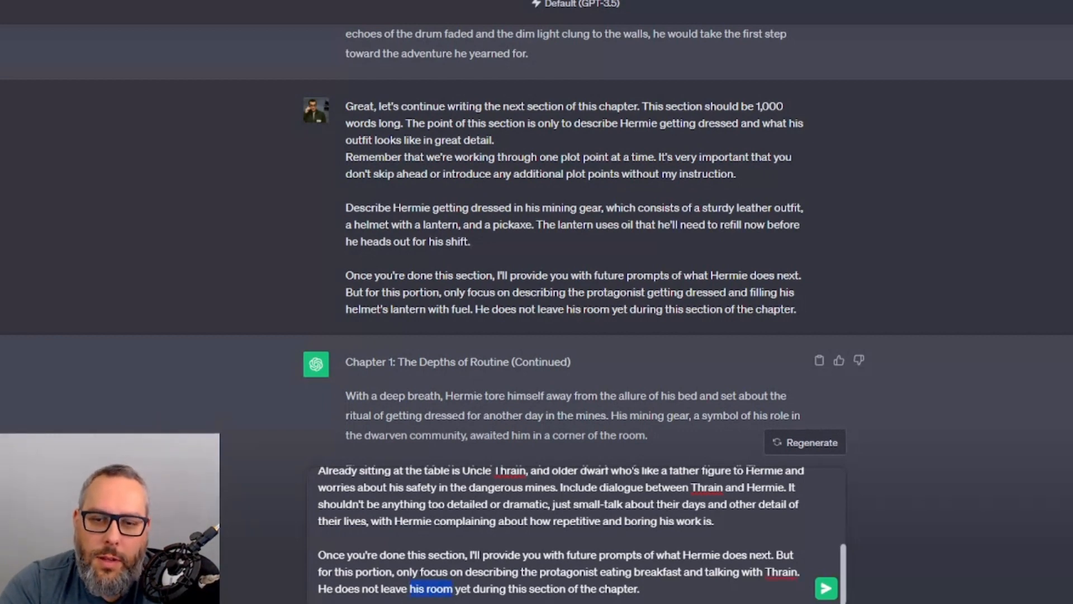
text(the table)
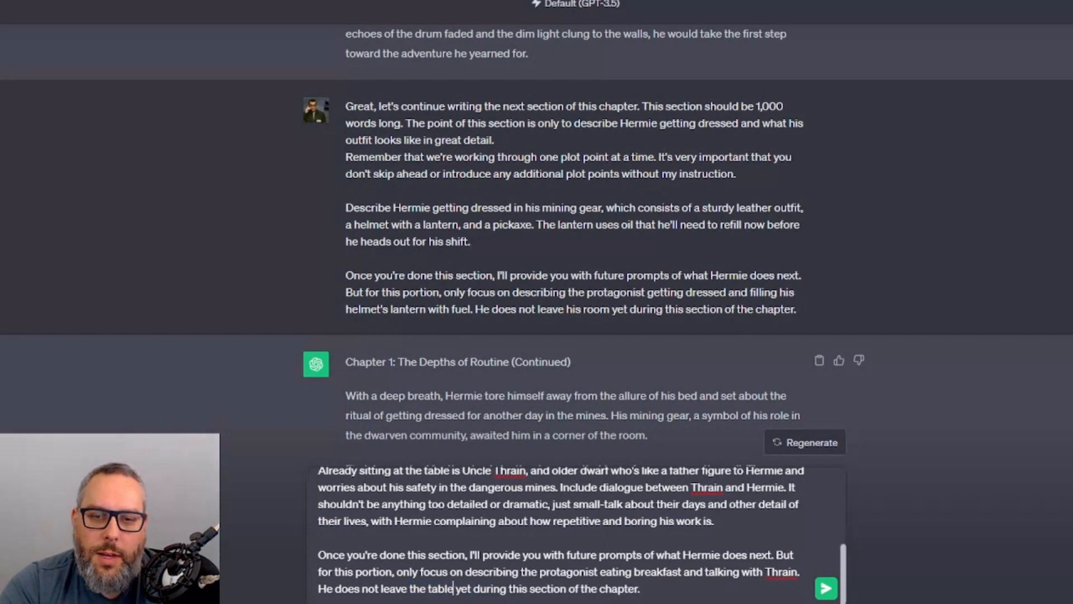
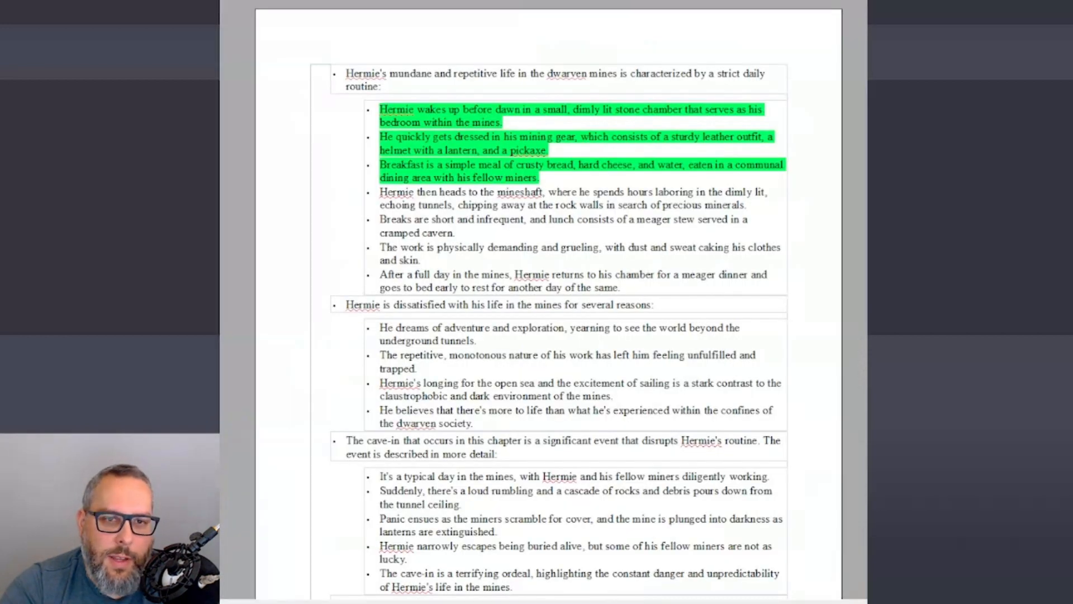
- Review the Chapter 1 outline document's points on Hermie's daily routine and his dissatisfaction with life in the mines
drag(620, 192, 567, 179)
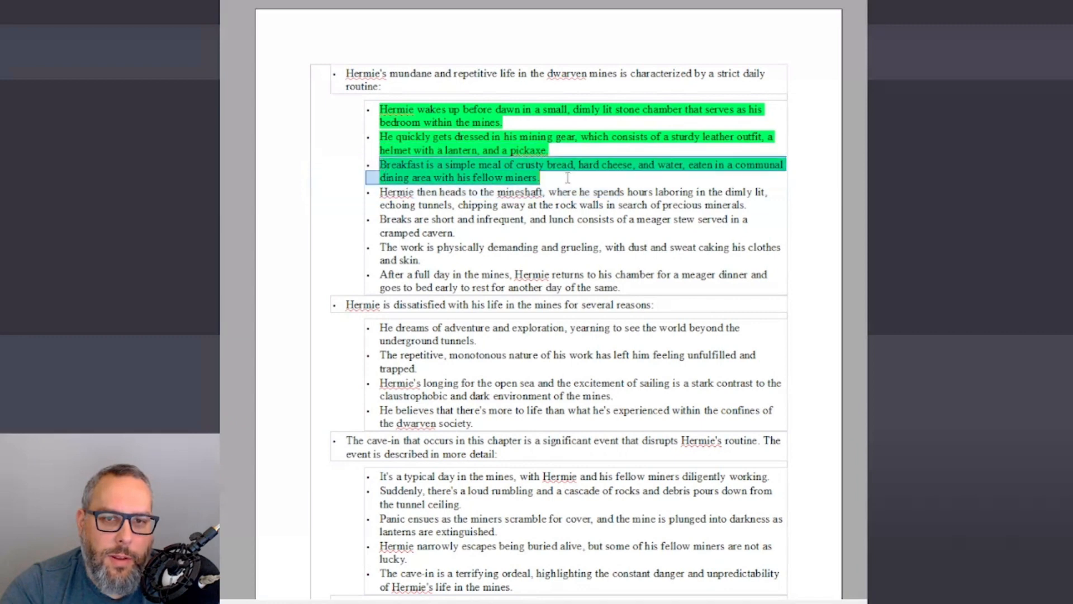
click(568, 179)
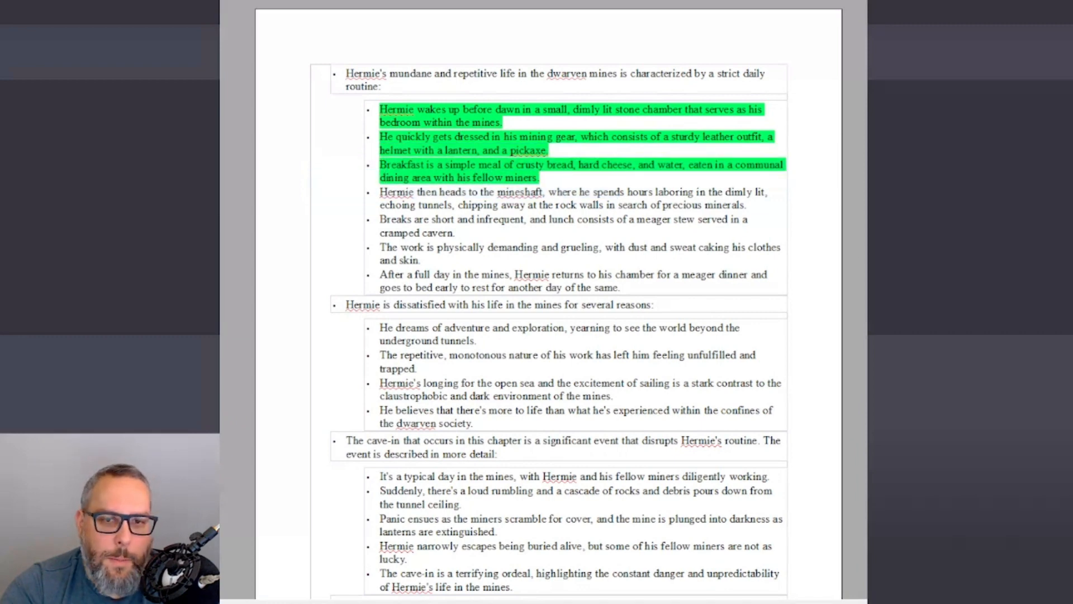
key(alt+Tab)
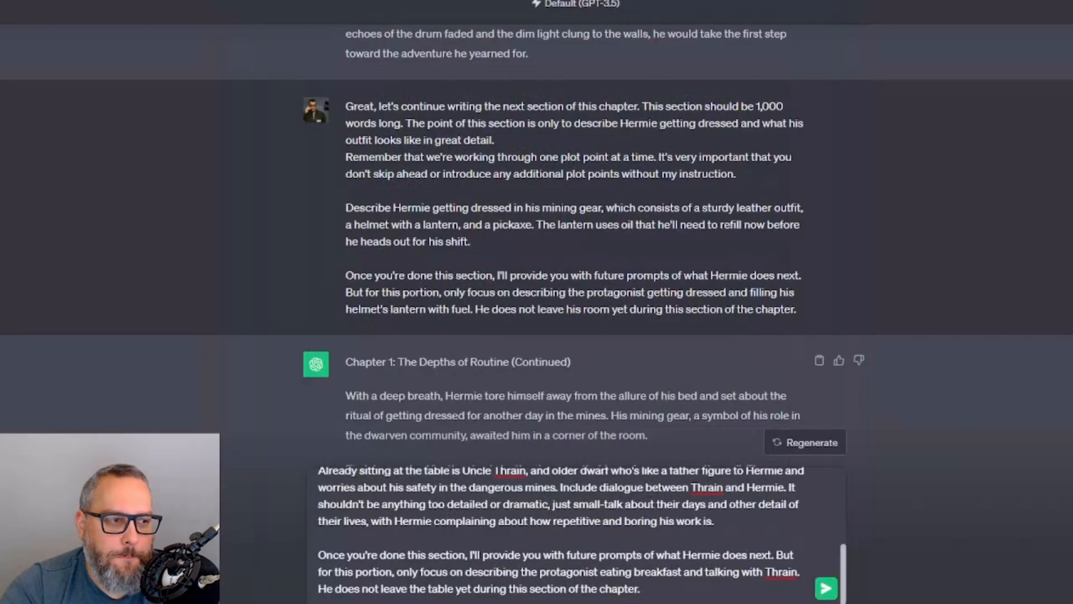
key(alt+Tab)
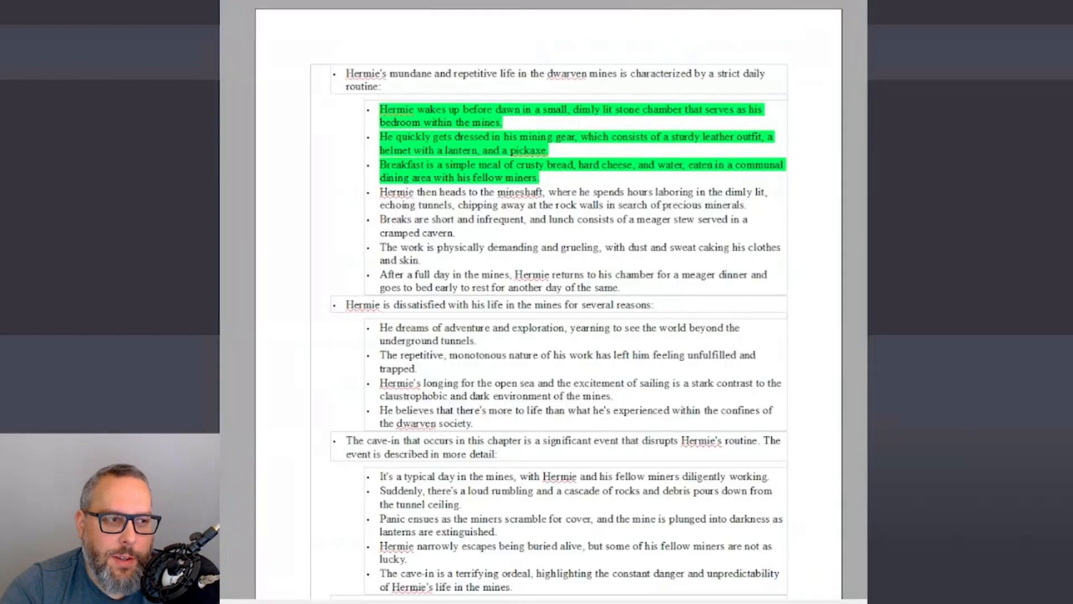
drag(418, 110, 517, 178)
click(517, 177)
drag(377, 107, 442, 219)
mouse_move(393, 247)
mouse_down()
mouse_move(426, 287)
mouse_move(425, 272)
mouse_move(442, 320)
mouse_move(453, 305)
mouse_move(467, 372)
mouse_up()
- Review the outline's cave-in event and the list of other characters Hermie interacts with in Chapter 1
scroll(423, 310, down, 2)
scroll(453, 326, down, 3)
drag(434, 296, 482, 367)
scroll(480, 398, down, 5)
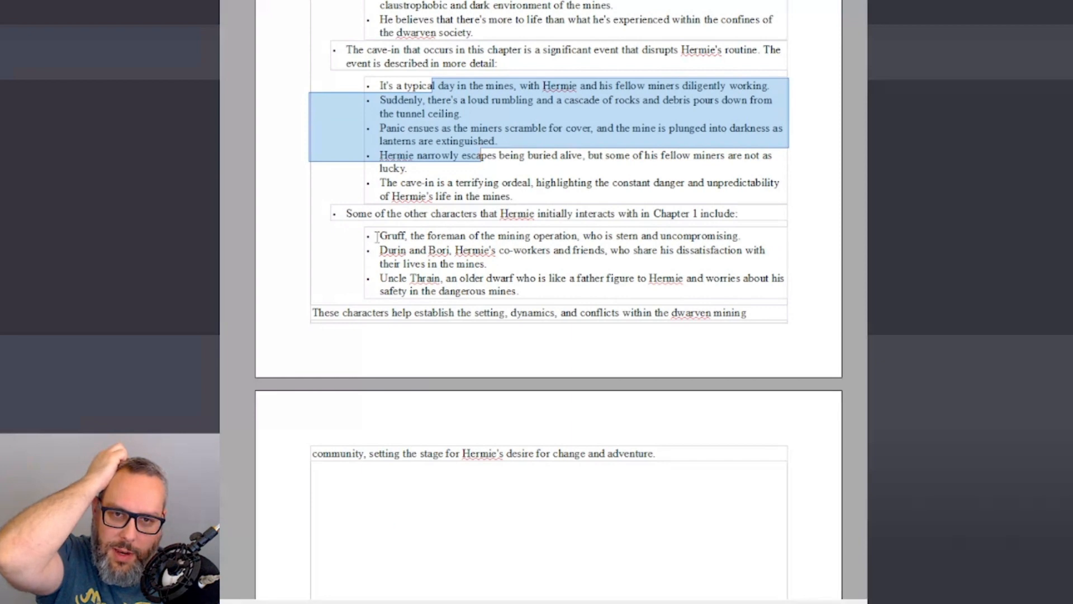
drag(379, 235, 508, 291)
click(507, 291)
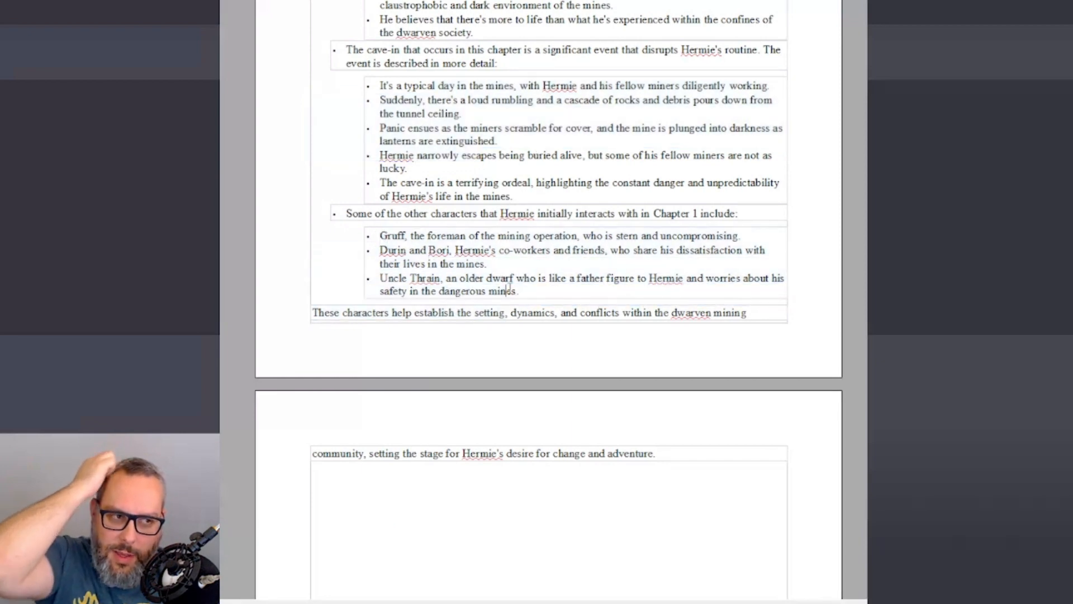
scroll(498, 343, up, 5)
scroll(548, 311, up, 5)
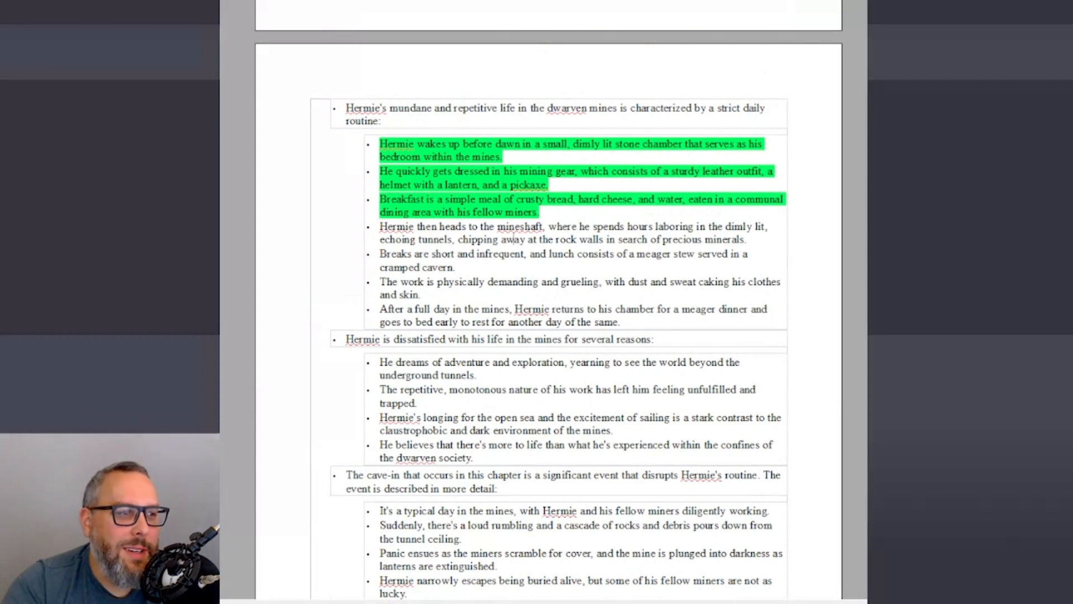
- Switch back to ChatGPT, check the breakfast prompt from start to end and send it
key(alt+Tab)
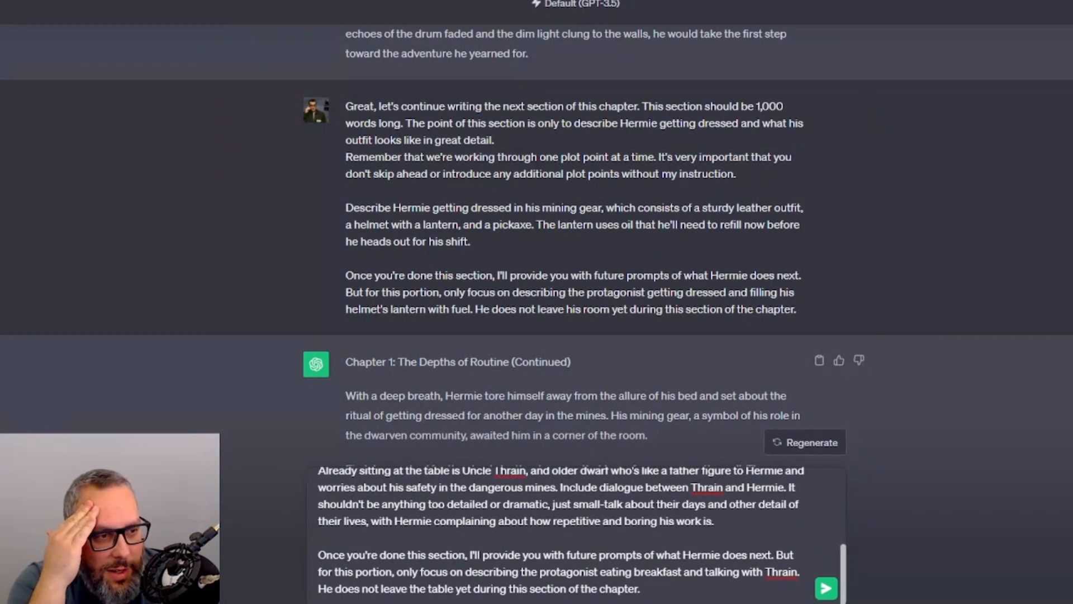
key(alt+Tab)
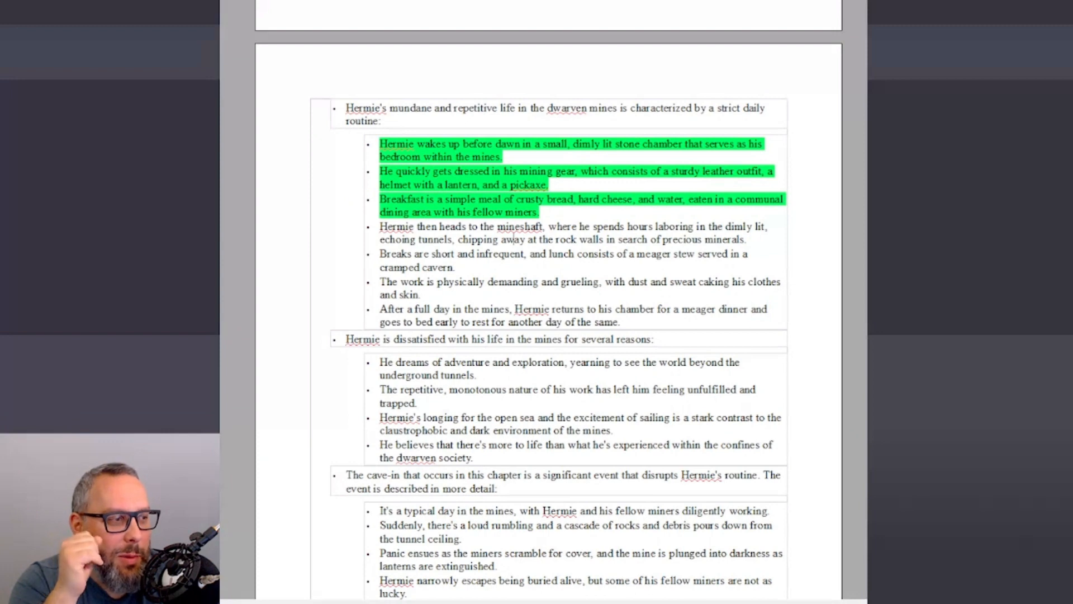
key(alt+Tab)
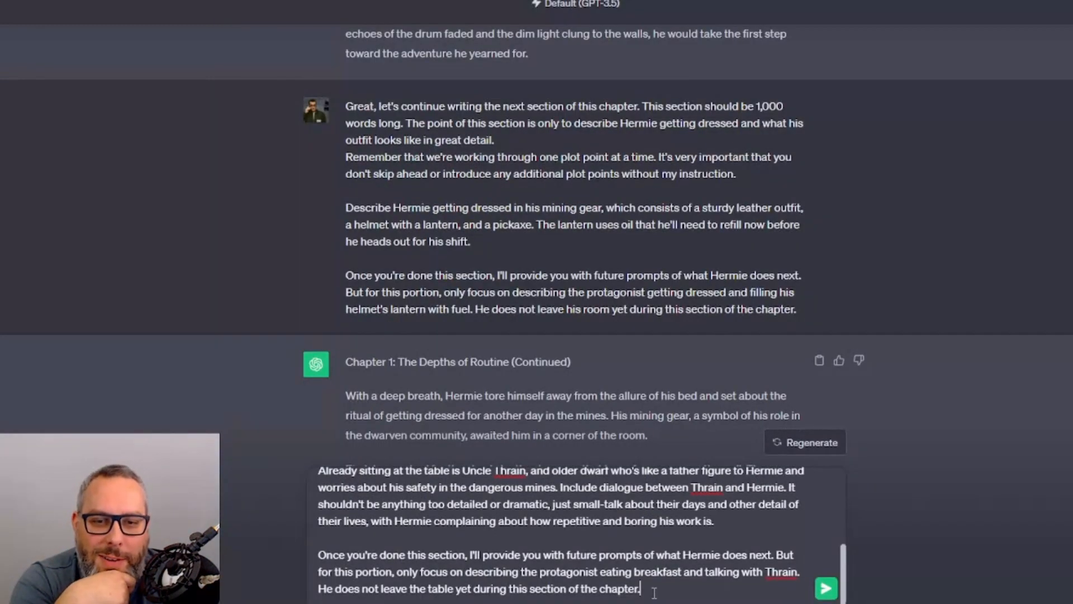
scroll(641, 587, up, 5)
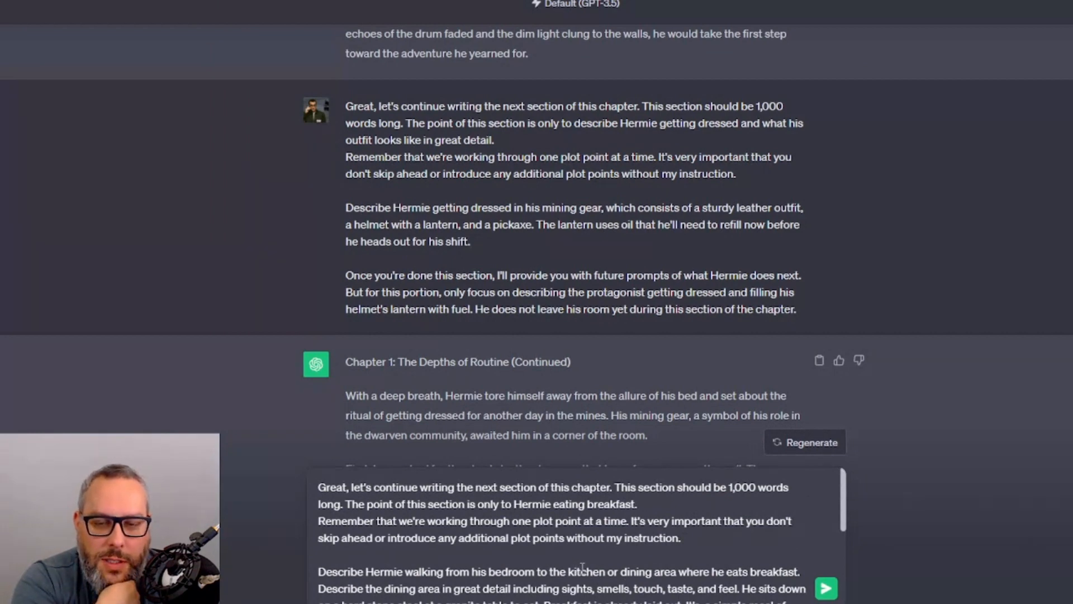
scroll(589, 557, down, 5)
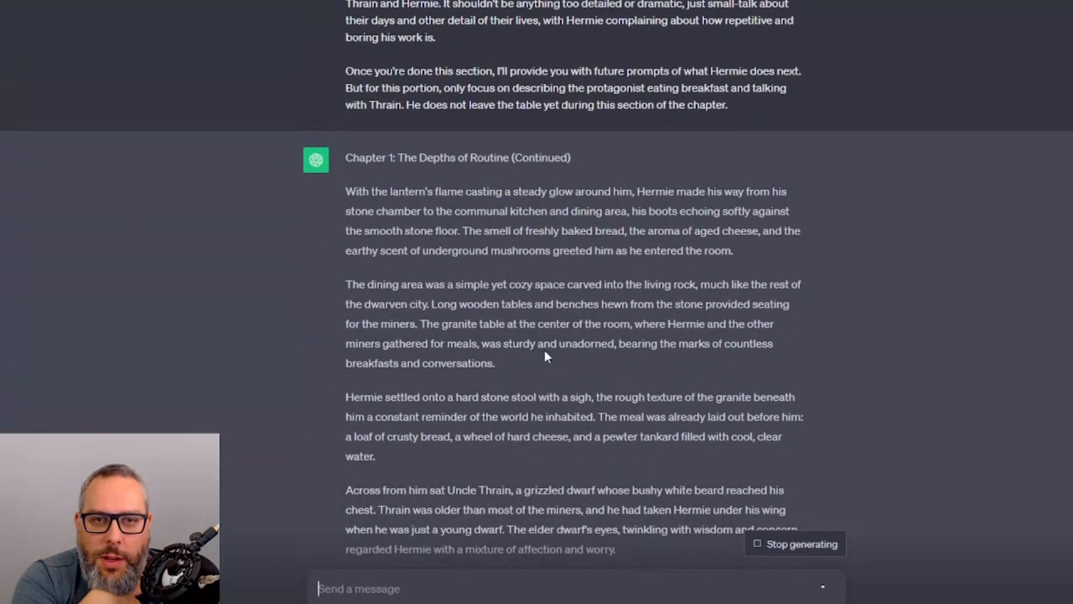
- Read the generated section's opening, covering the walk to the dining area, the meal, Uncle Thrain's description and Hermie's first remark
drag(345, 191, 734, 252)
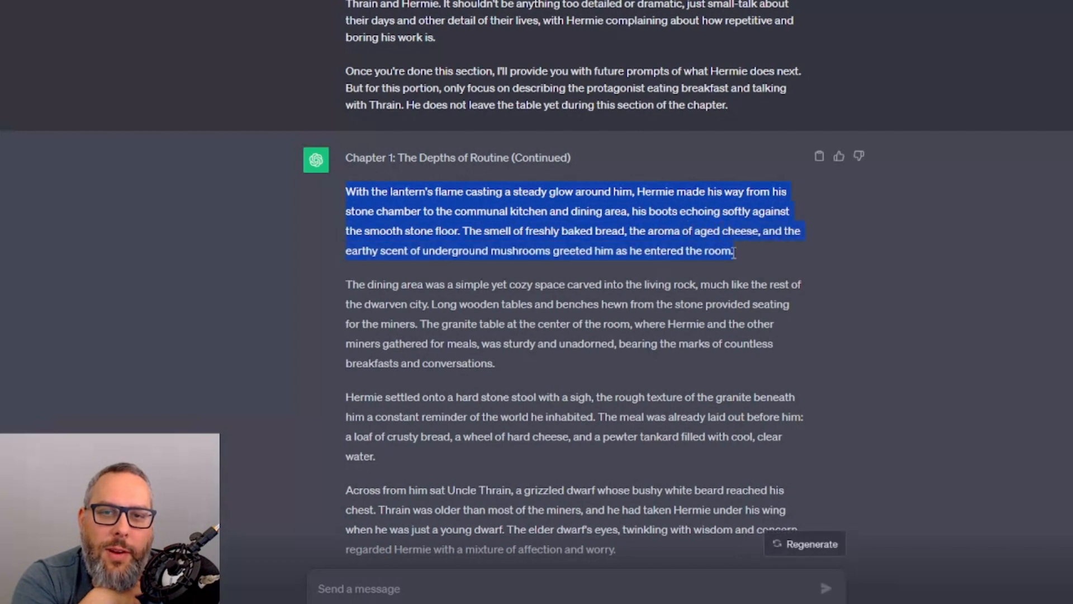
drag(359, 285, 607, 360)
scroll(607, 360, down, 4)
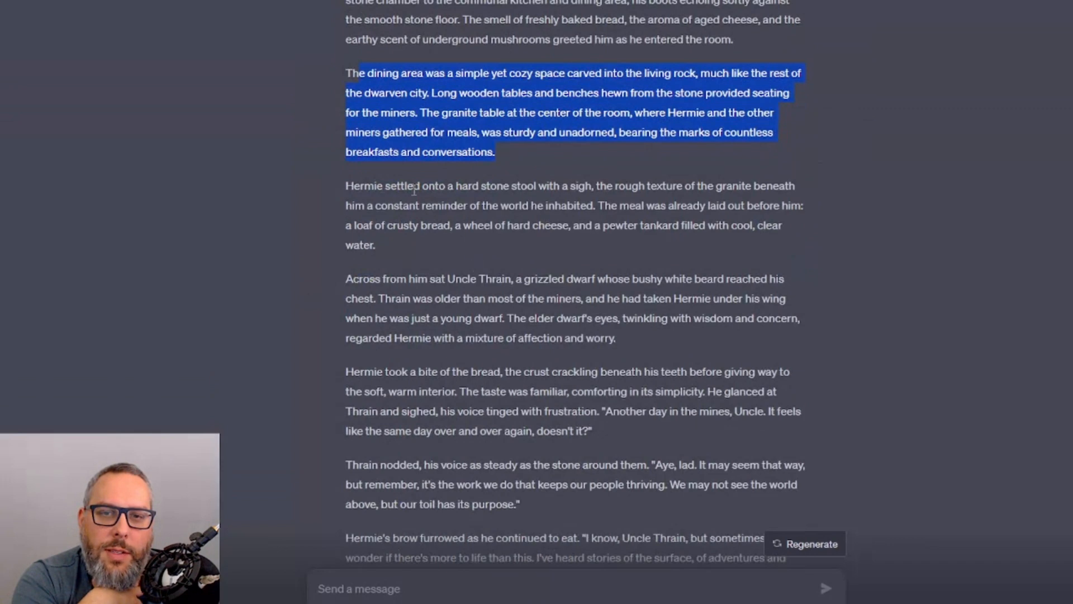
drag(405, 187, 555, 241)
scroll(502, 260, down, 3)
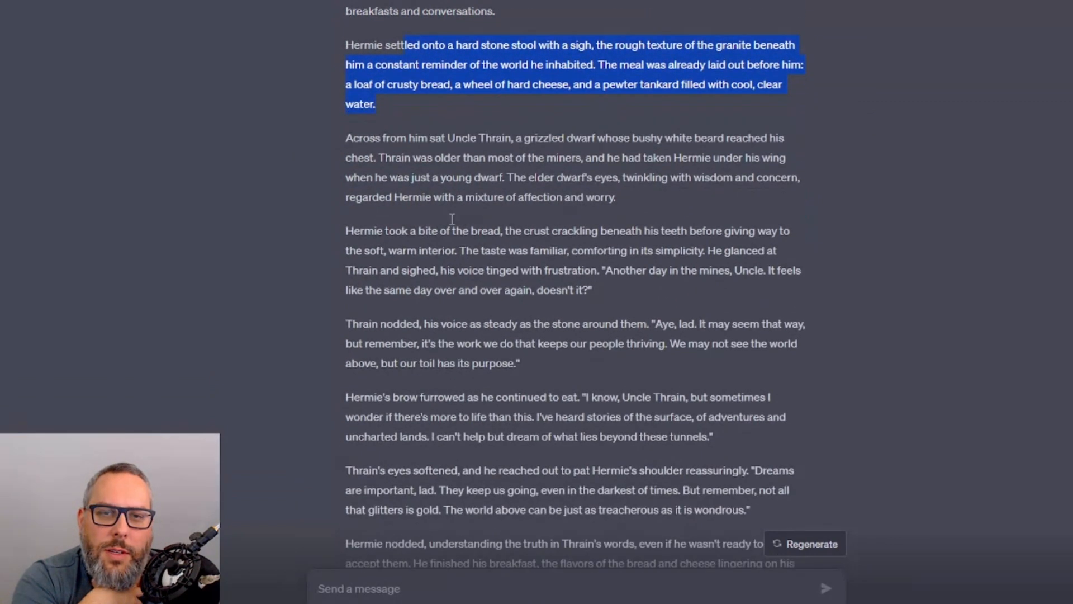
drag(398, 138, 608, 178)
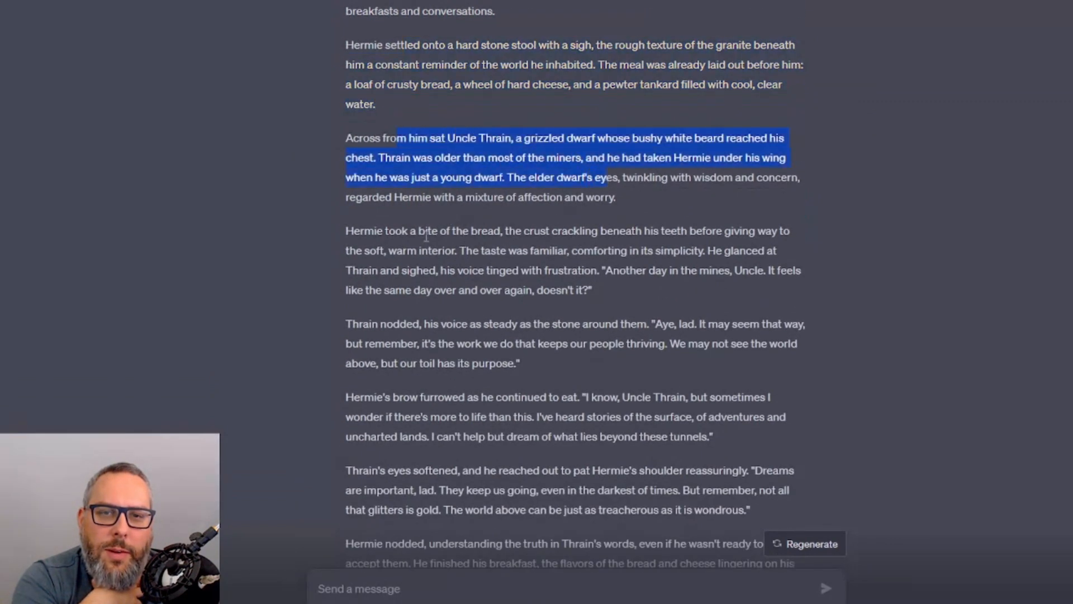
drag(365, 250, 599, 292)
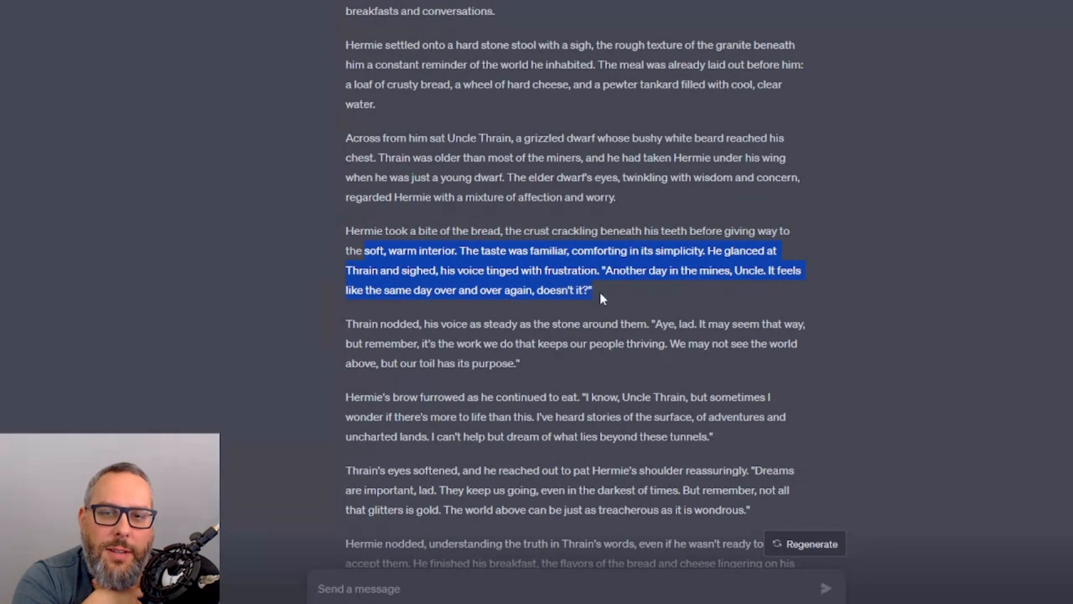
- Read the generated dialogue between Thrain and Hermie through to the end of the section
scroll(534, 318, down, 3)
drag(424, 187, 503, 296)
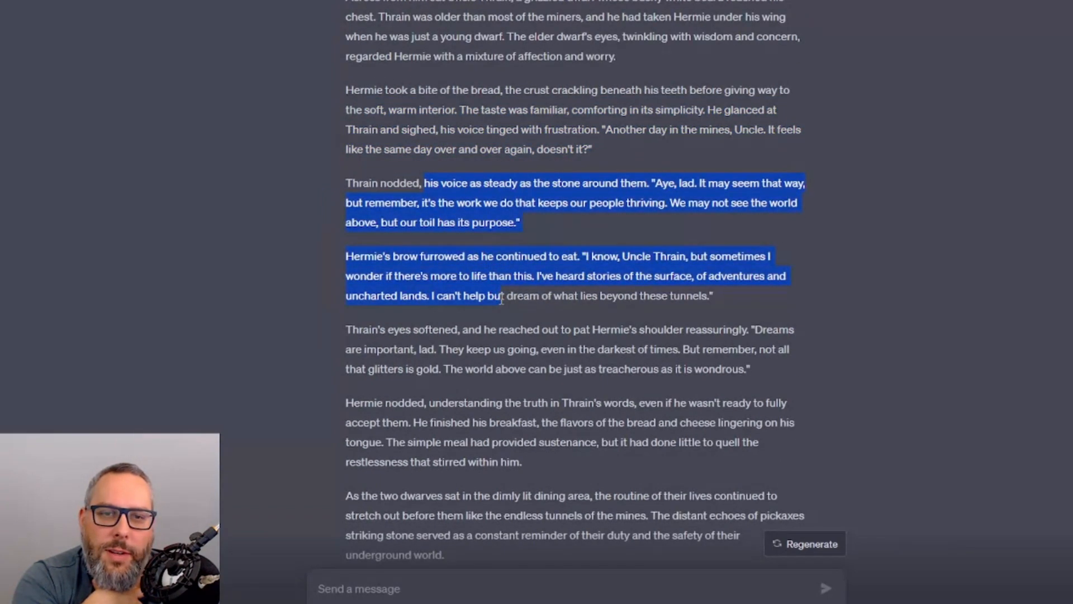
scroll(517, 292, down, 2)
drag(461, 260, 486, 331)
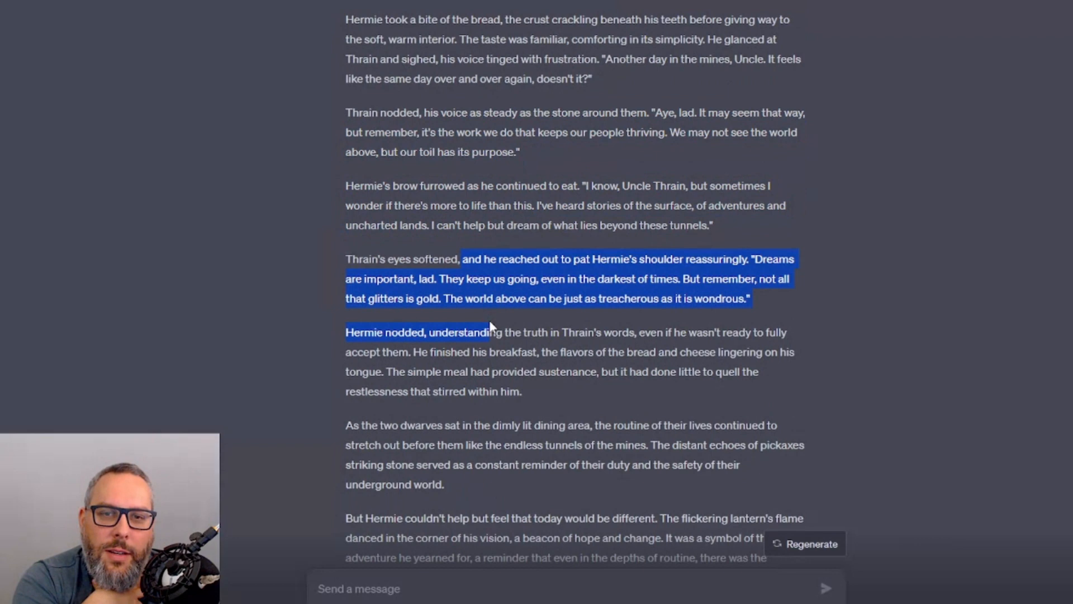
click(460, 274)
drag(420, 254, 763, 303)
click(763, 301)
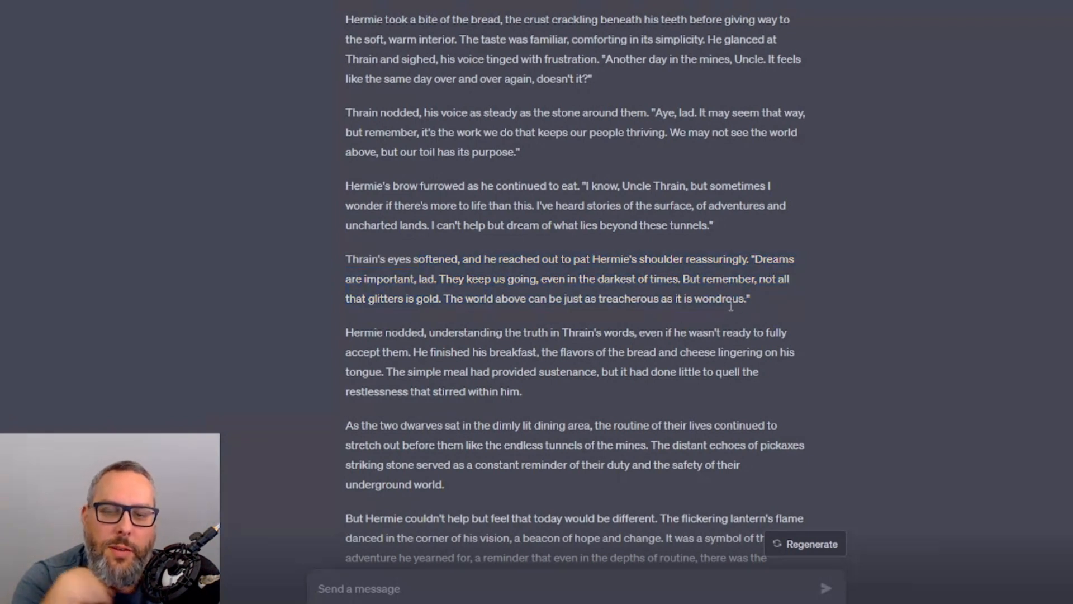
scroll(660, 322, down, 2)
scroll(647, 306, down, 1)
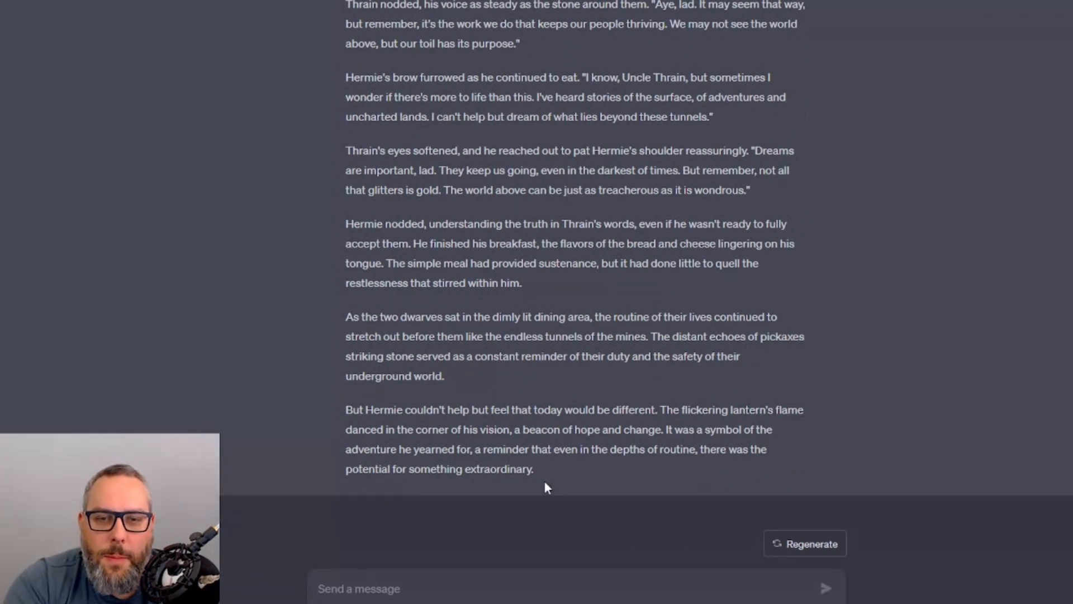
- Examine the generated section's closing paragraph, starting with "But Hermie couldn't help but feel", against the dialogue before it
drag(537, 478, 350, 411)
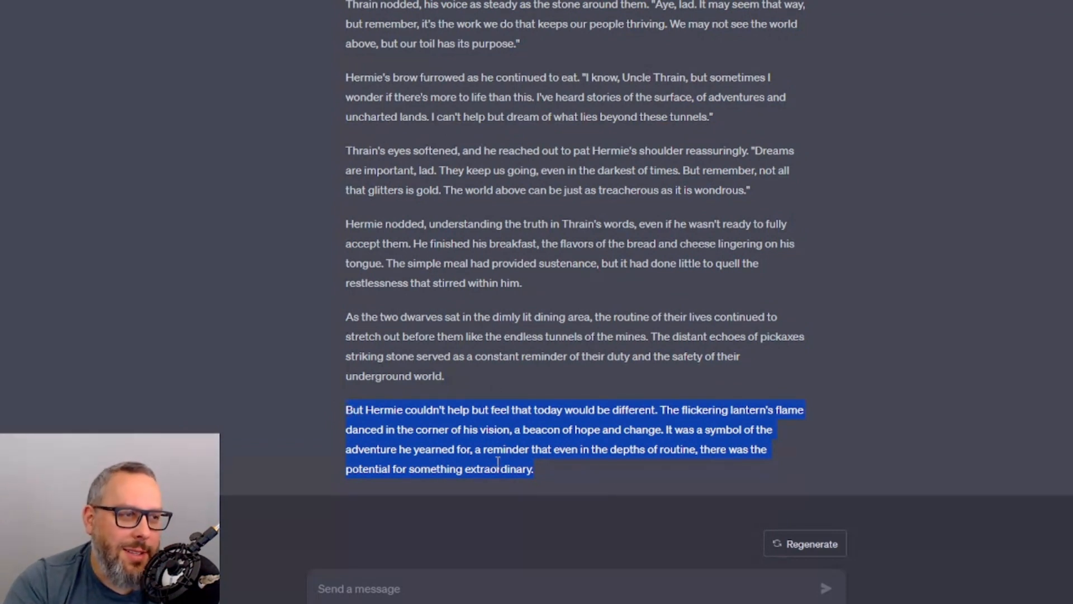
click(558, 476)
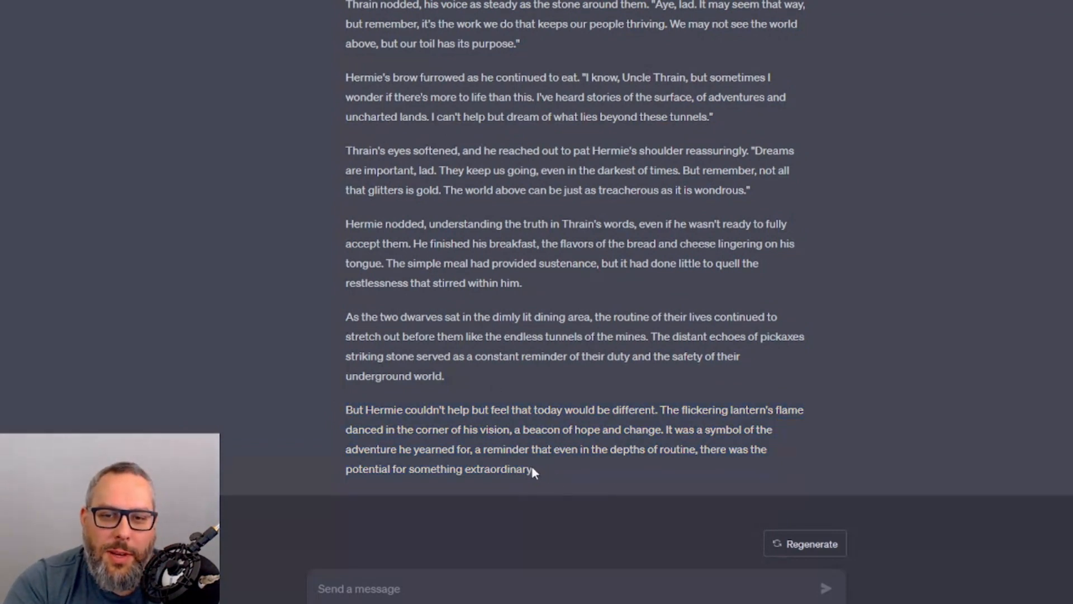
drag(532, 470, 347, 410)
scroll(416, 306, up, 6)
scroll(416, 306, down, 2)
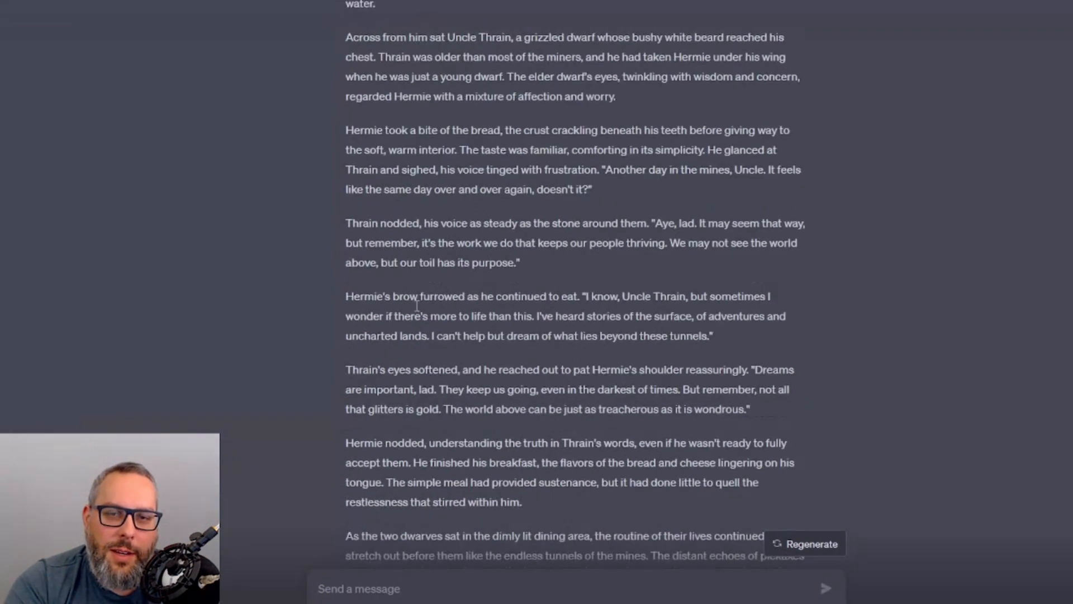
scroll(416, 307, down, 4)
click(468, 408)
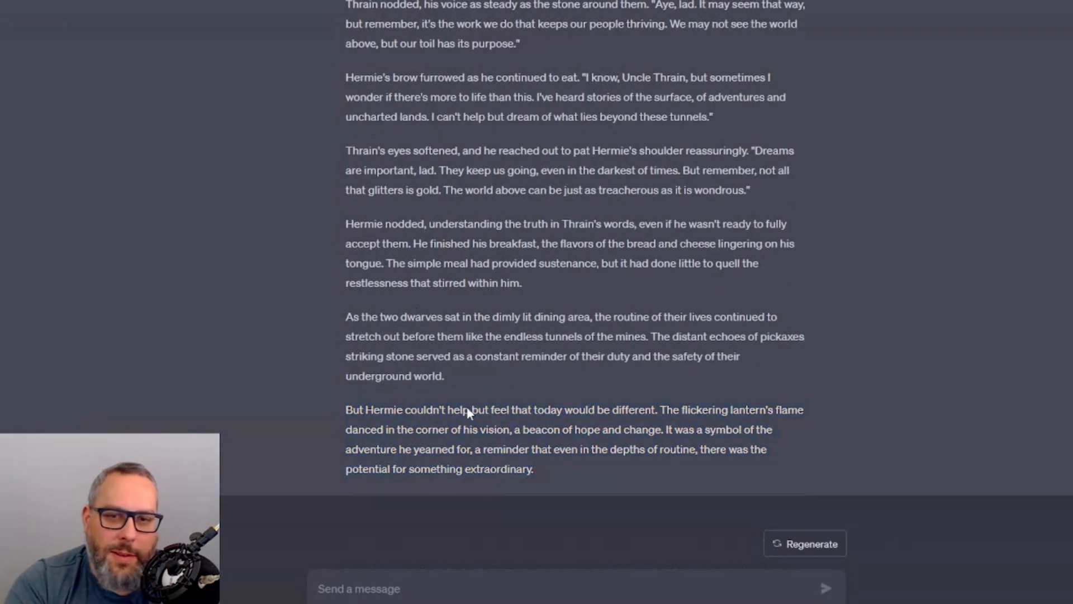
- Select the entire generated breakfast section from its final paragraph up to "With the lantern's flame"
drag(533, 469, 341, 233)
scroll(464, 284, up, 10)
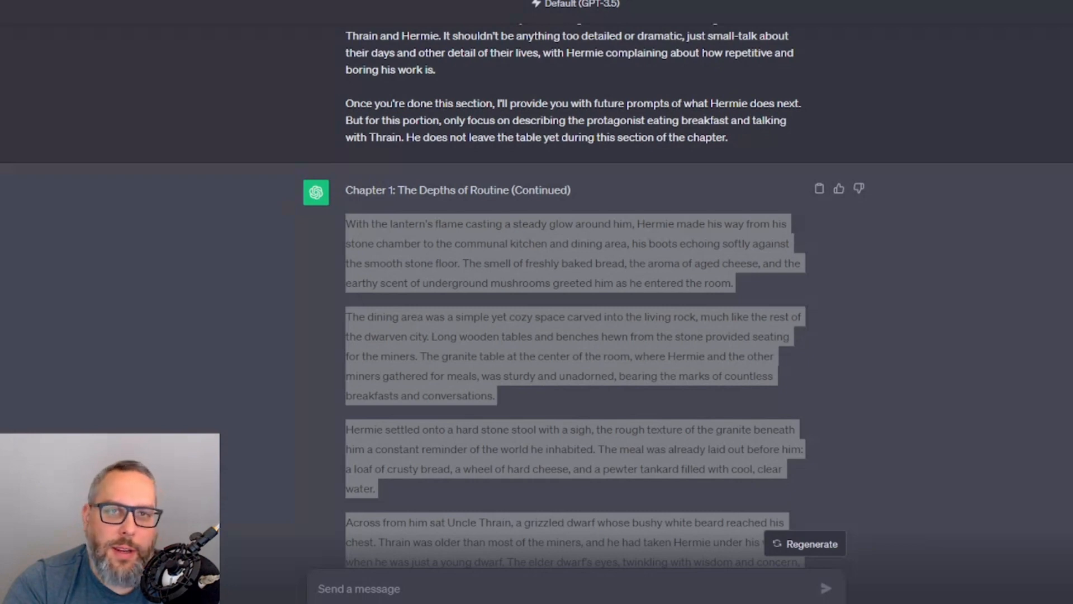
key(alt+Tab)
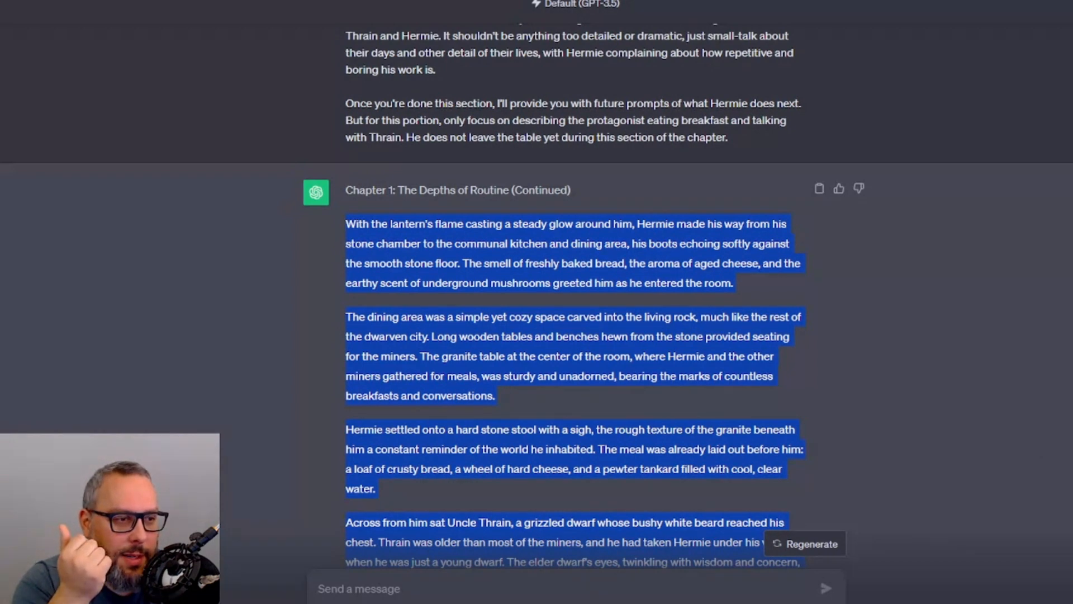
- Switch to the book outline document and read the four summary points under "Chapter 1: Really Bad Day" one by one
key(alt+Tab)
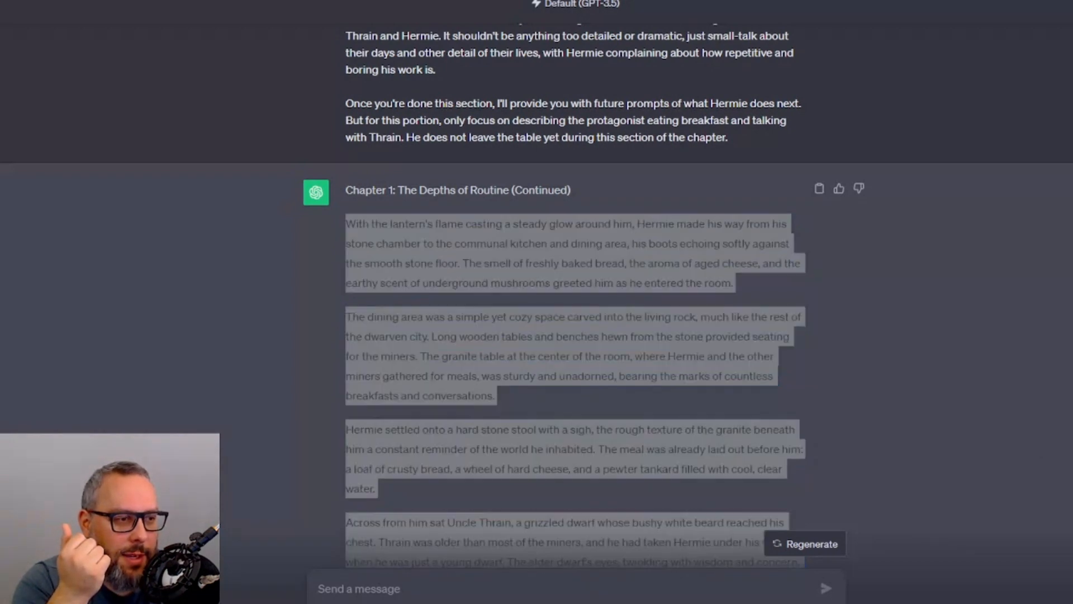
key(alt+Tab)
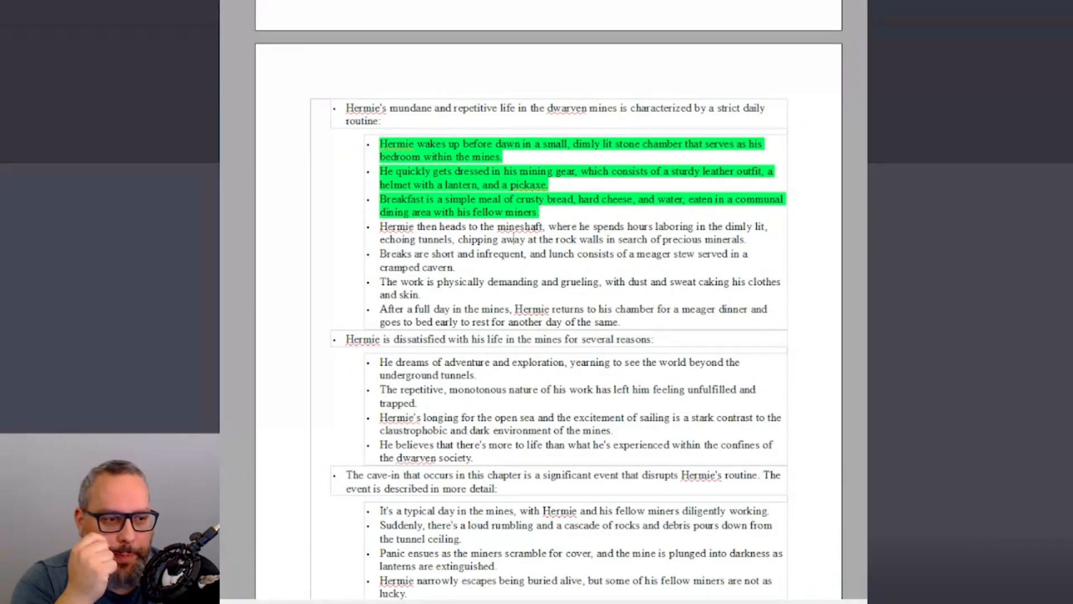
scroll(494, 363, up, 5)
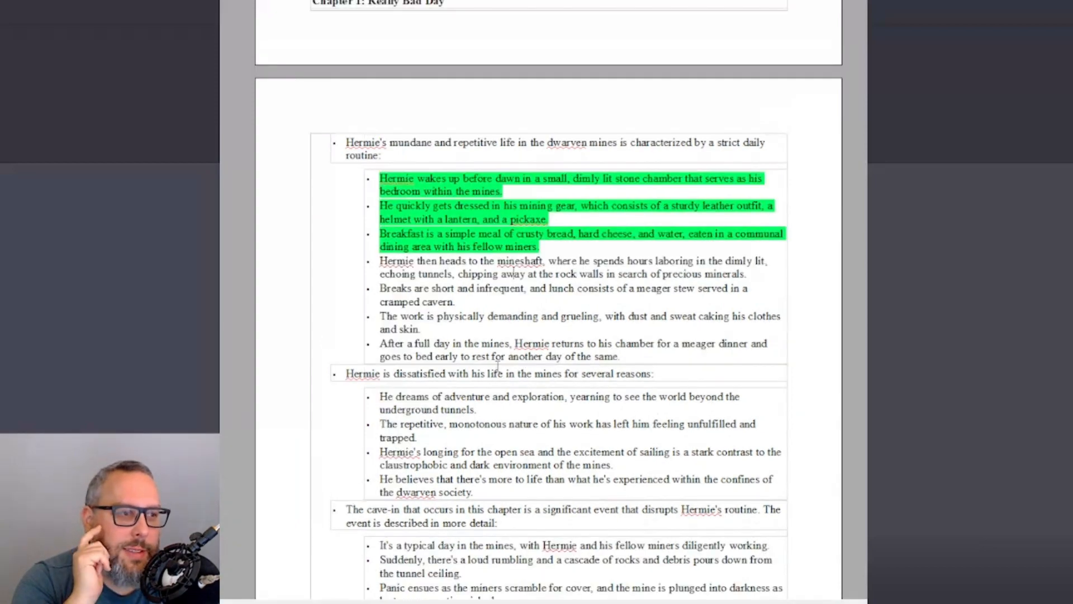
scroll(498, 366, up, 1)
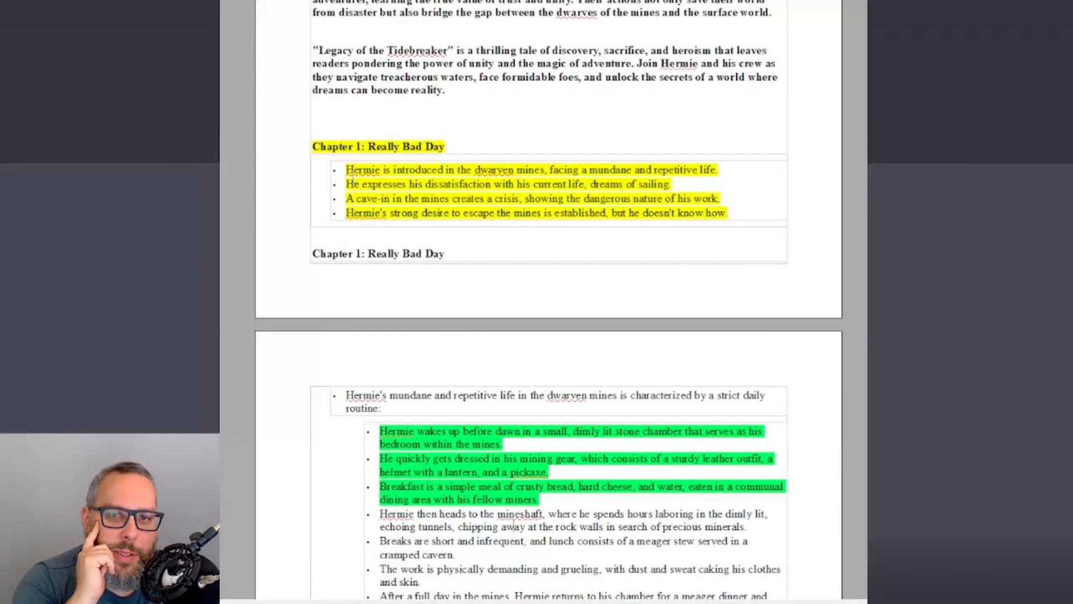
drag(348, 163, 728, 163)
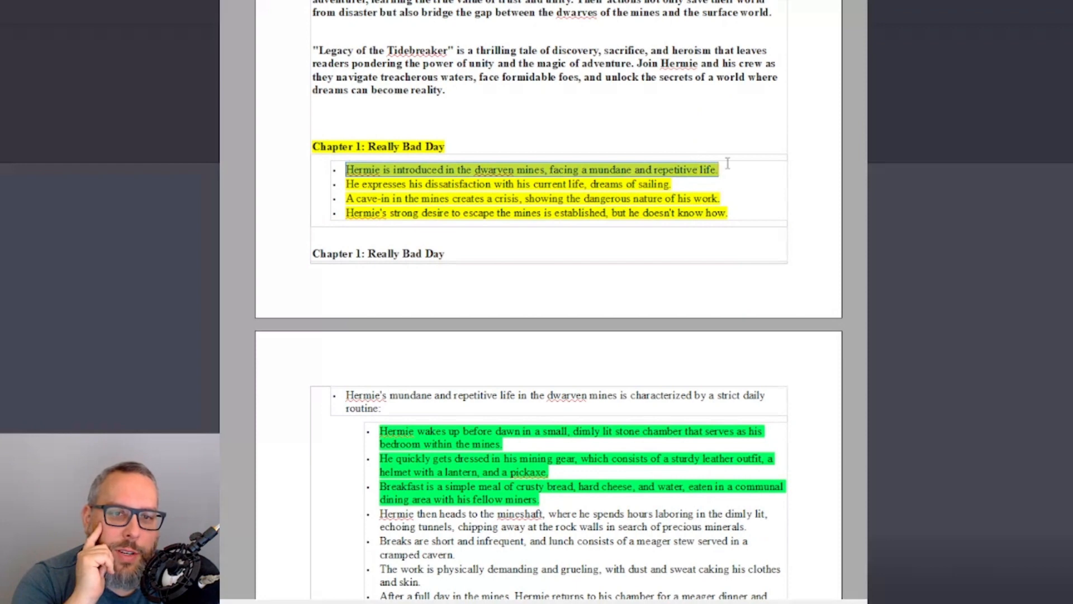
drag(348, 184, 682, 180)
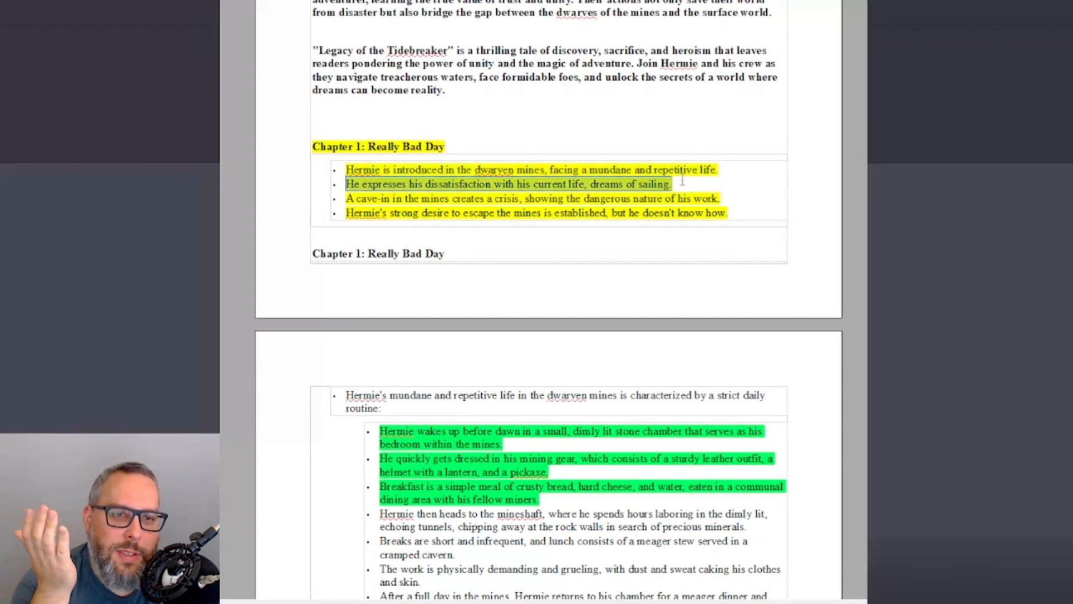
drag(346, 198, 723, 199)
click(347, 213)
drag(347, 213, 762, 211)
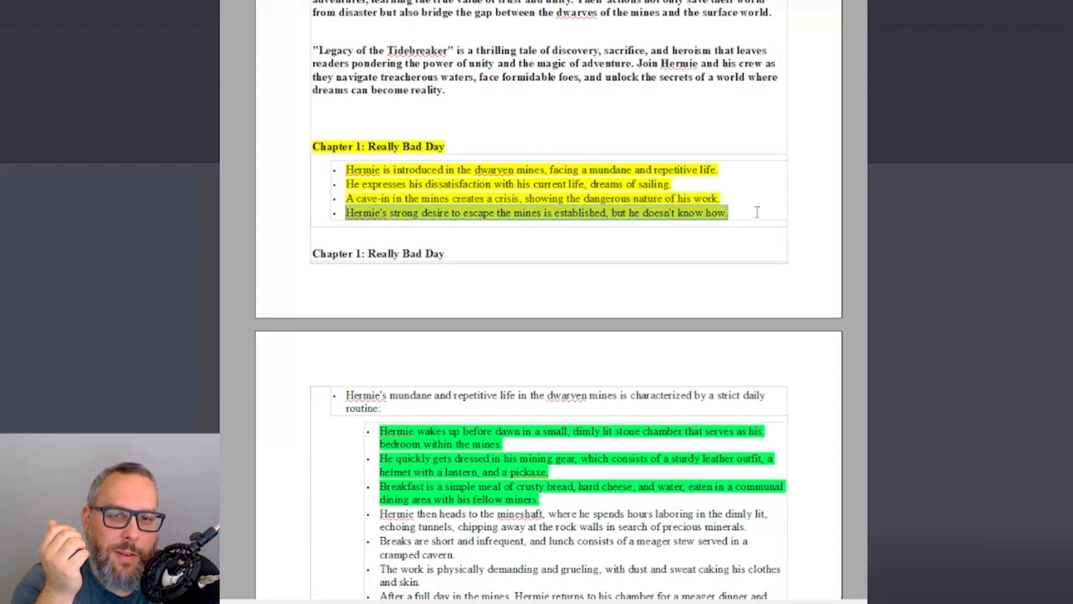
click(656, 195)
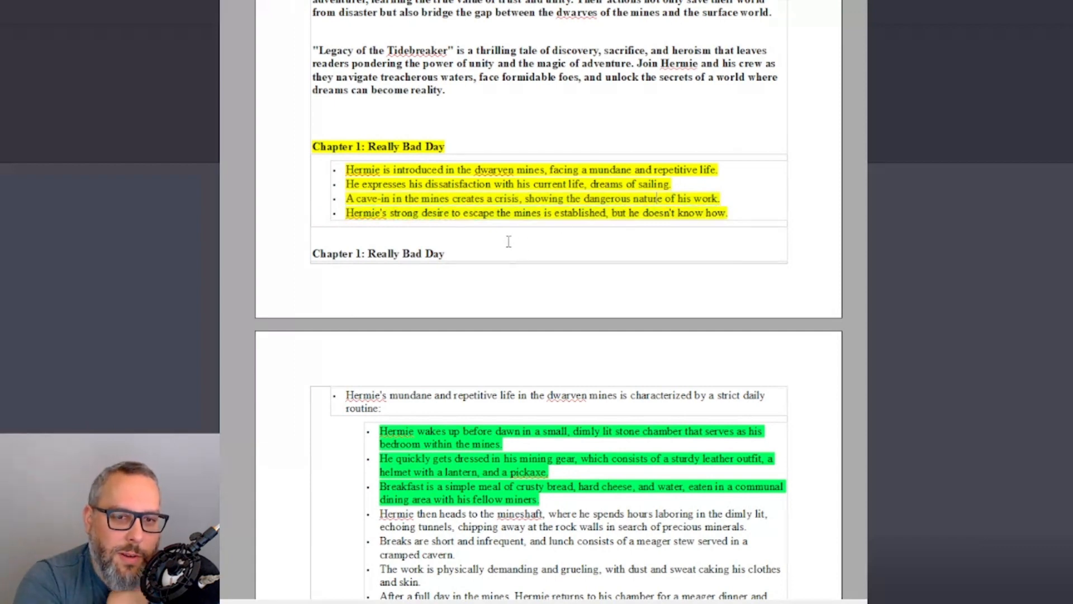
- Compare the Chapter 1 summary points with the detailed daily-routine points, starting with Hermie waking up before dawn
scroll(535, 316, down, 3)
drag(396, 288, 509, 302)
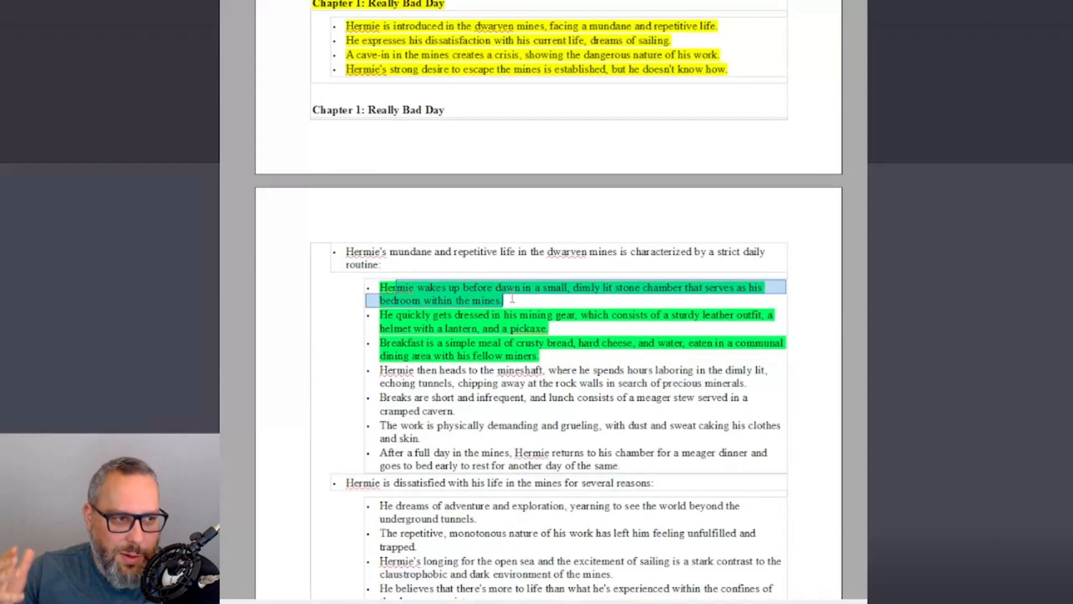
click(512, 299)
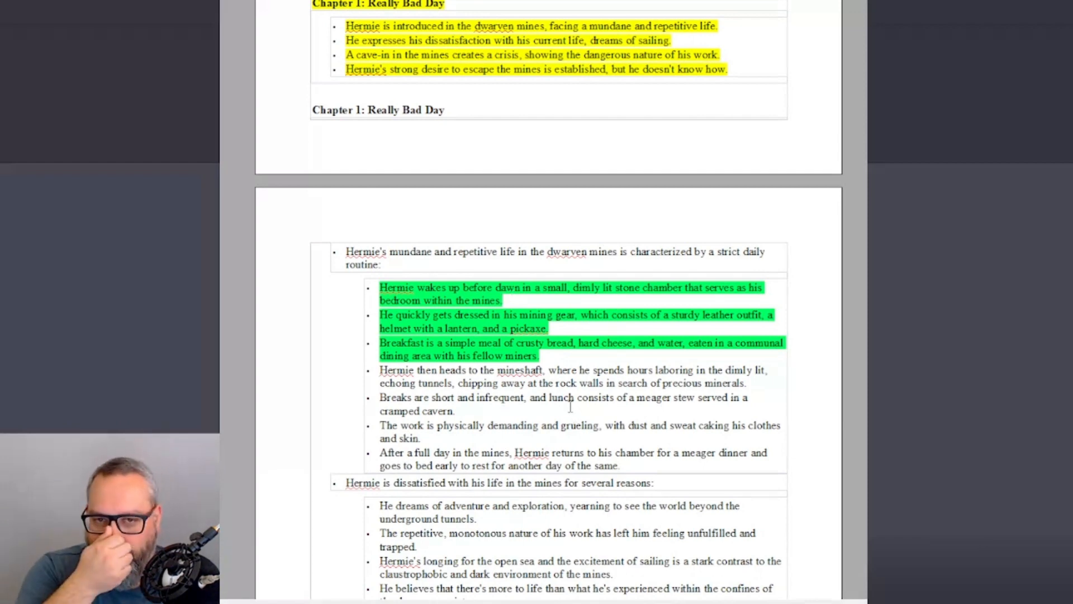
click(604, 410)
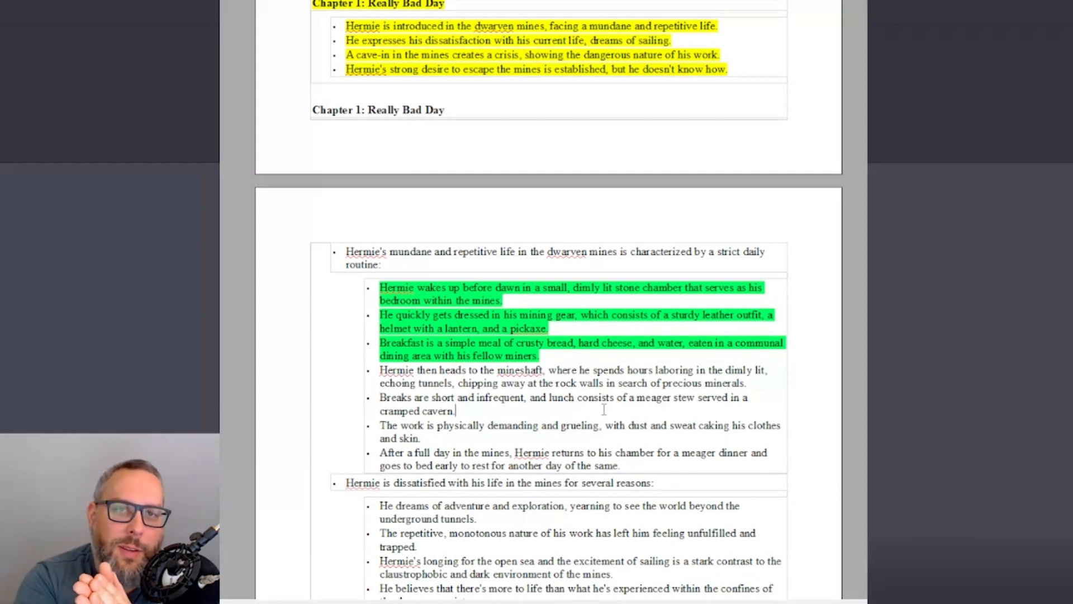
scroll(532, 395, up, 3)
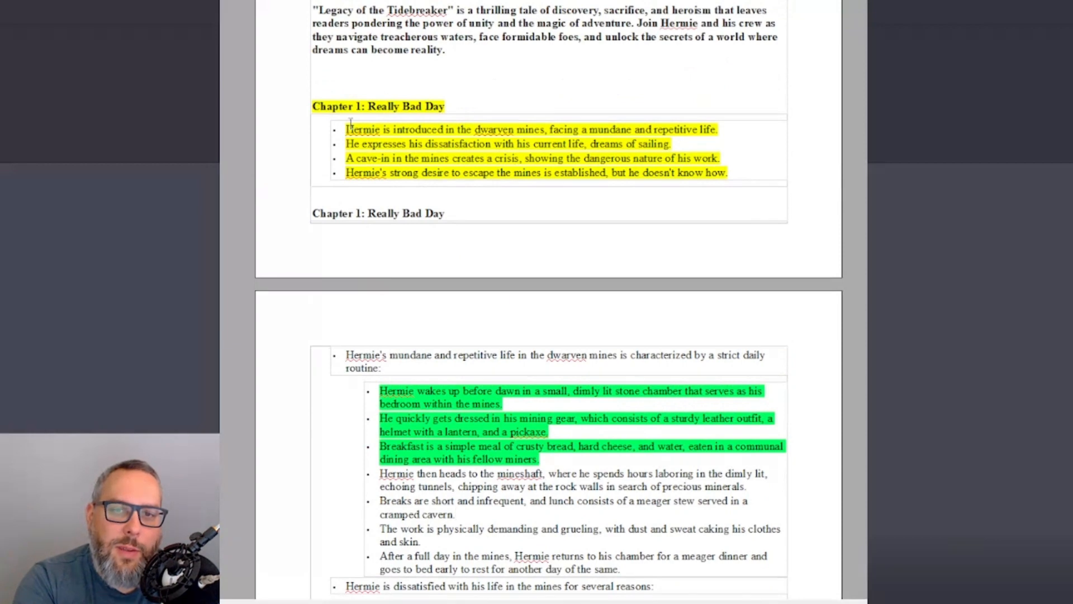
drag(346, 129, 663, 111)
click(748, 169)
click(664, 112)
- Examine Chapter 1's expanded points on Hermie's daily routine, his dissatisfaction with life in the mines and the cave-in
scroll(615, 168, down, 4)
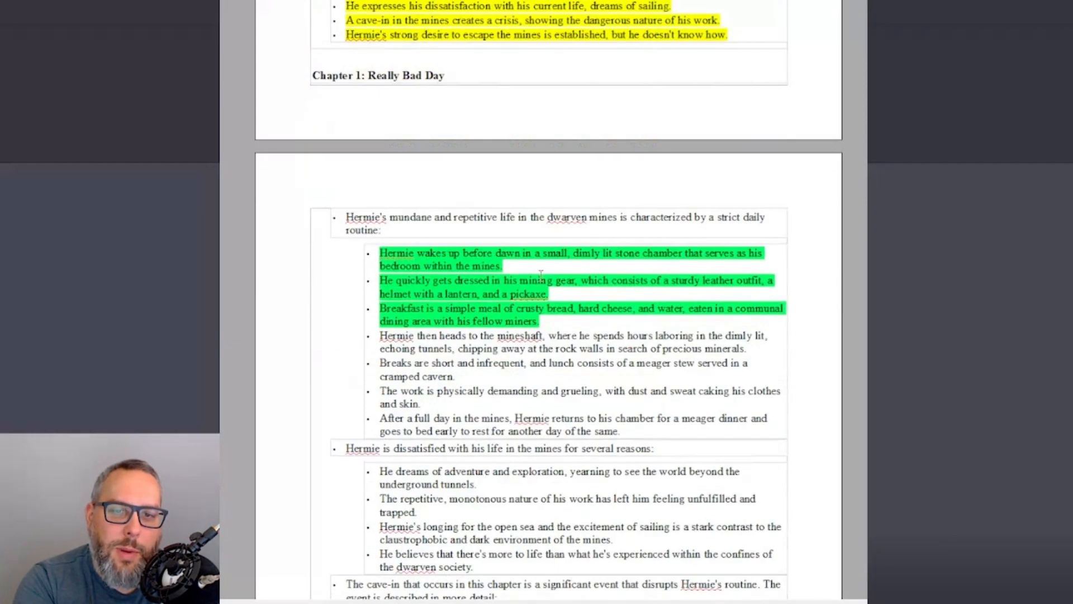
drag(380, 266, 575, 431)
scroll(576, 431, down, 7)
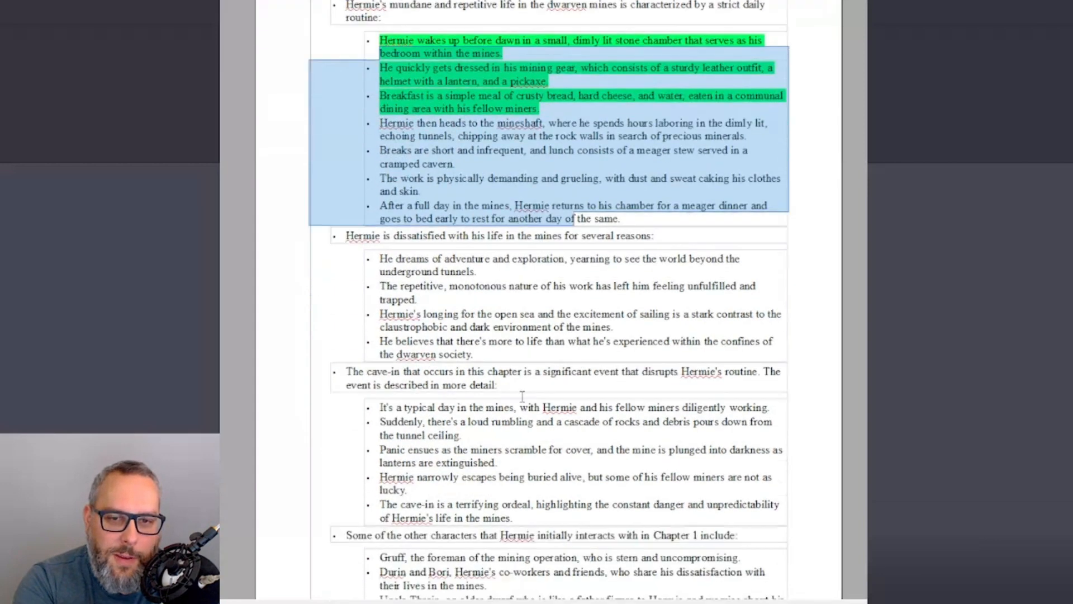
drag(378, 211, 473, 314)
scroll(373, 265, down, 3)
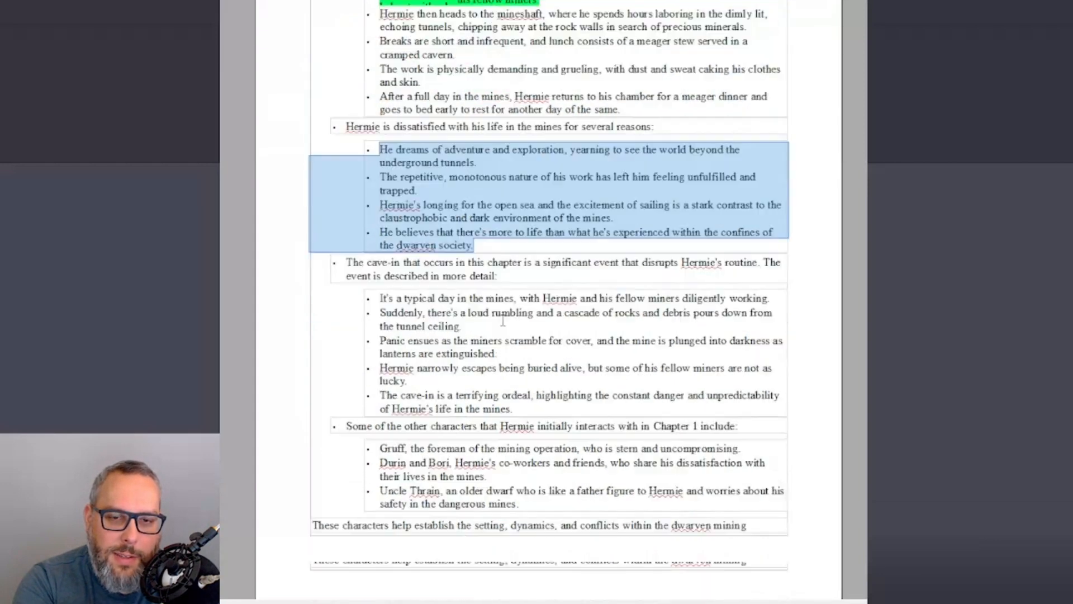
click(371, 265)
click(437, 278)
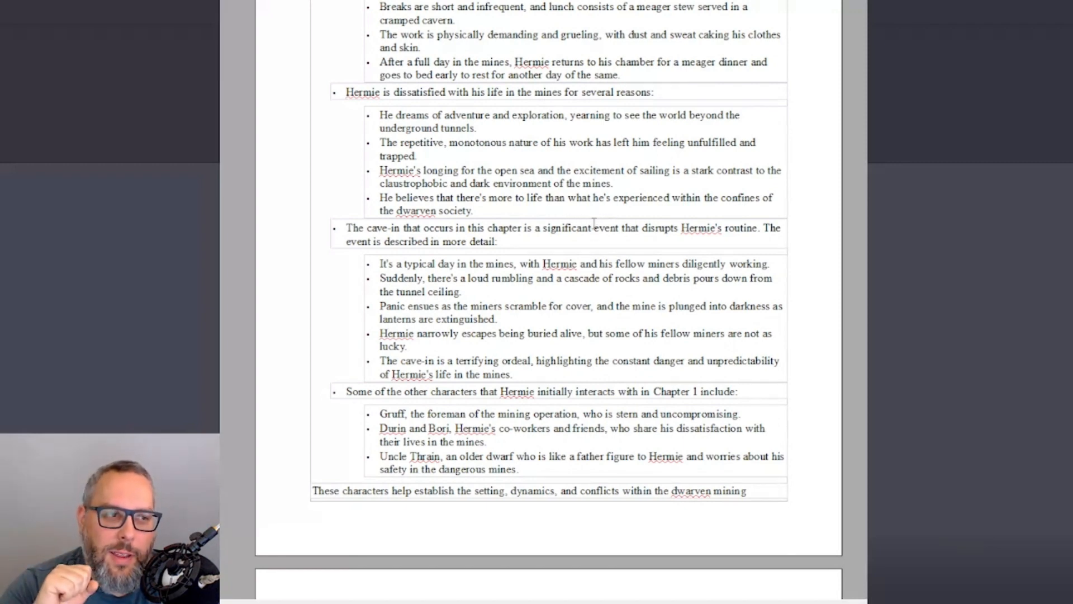
- Review the remaining daily-routine points in Chapter 1's detailed outline, from the mining gear to the end of his day
scroll(589, 227, up, 5)
scroll(588, 235, up, 2)
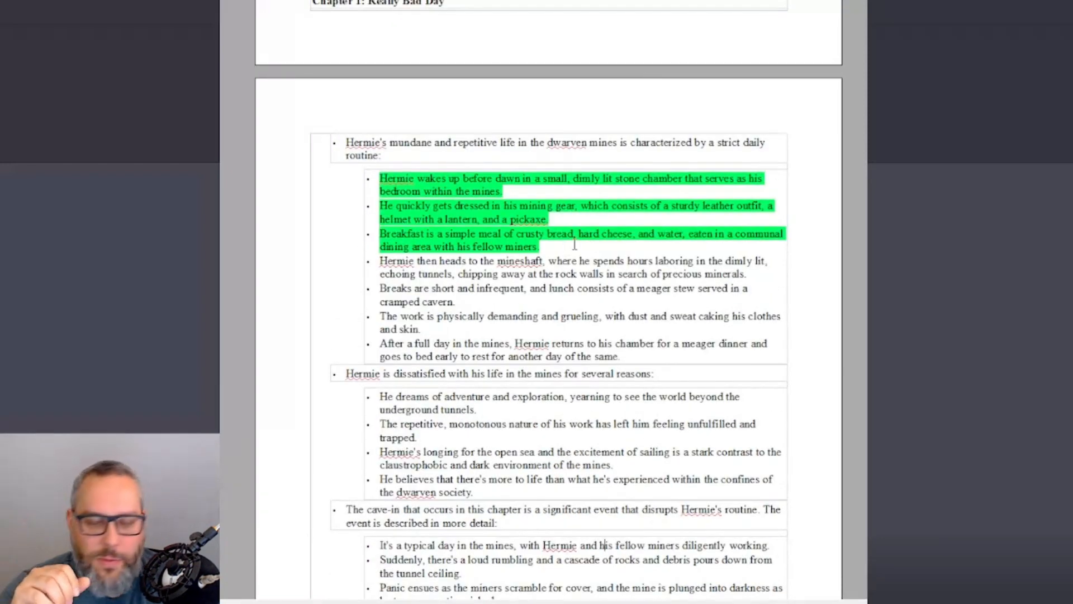
drag(434, 209, 464, 263)
scroll(464, 263, down, 4)
drag(429, 177, 449, 217)
scroll(449, 209, down, 20)
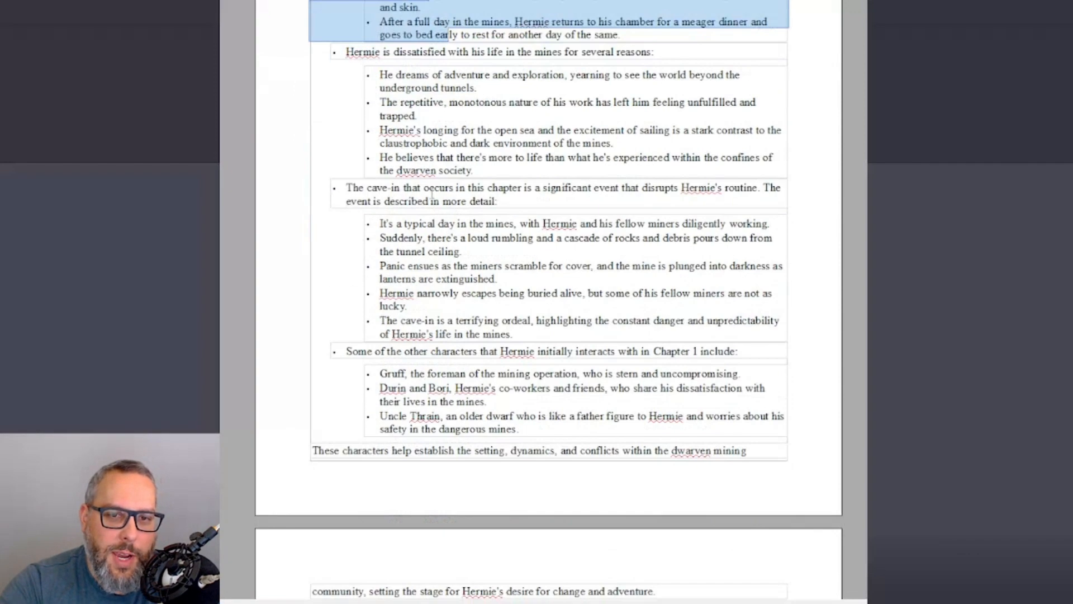
- Look through the outlines of the following chapters, from "Chapter 2: Something Peculiar" to "Chapter 4: Call to Adventure"
scroll(487, 385, down, 2)
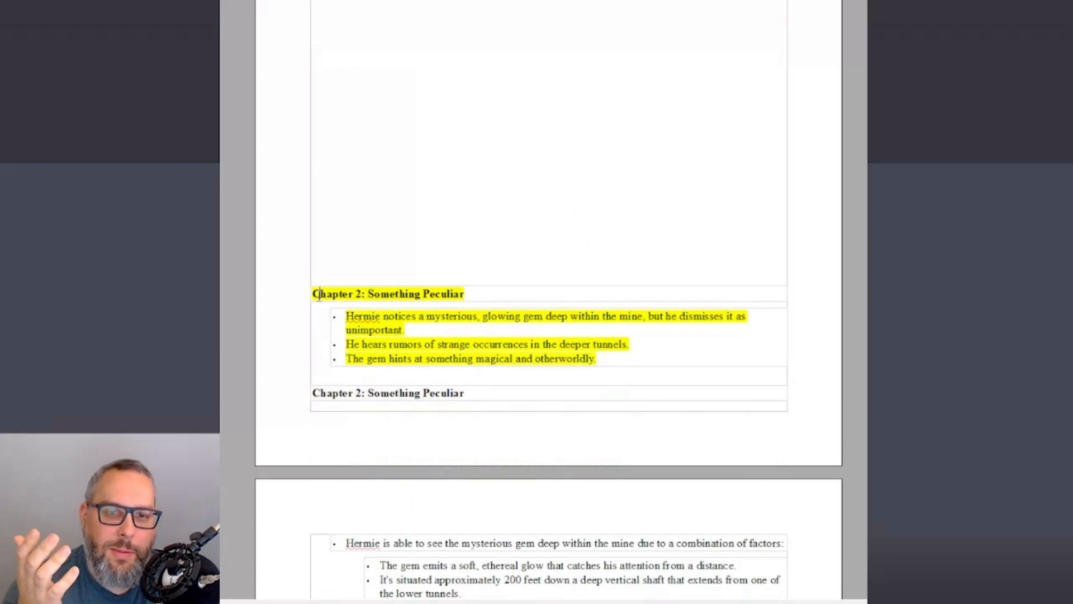
drag(316, 294, 601, 358)
click(606, 359)
scroll(754, 358, down, 5)
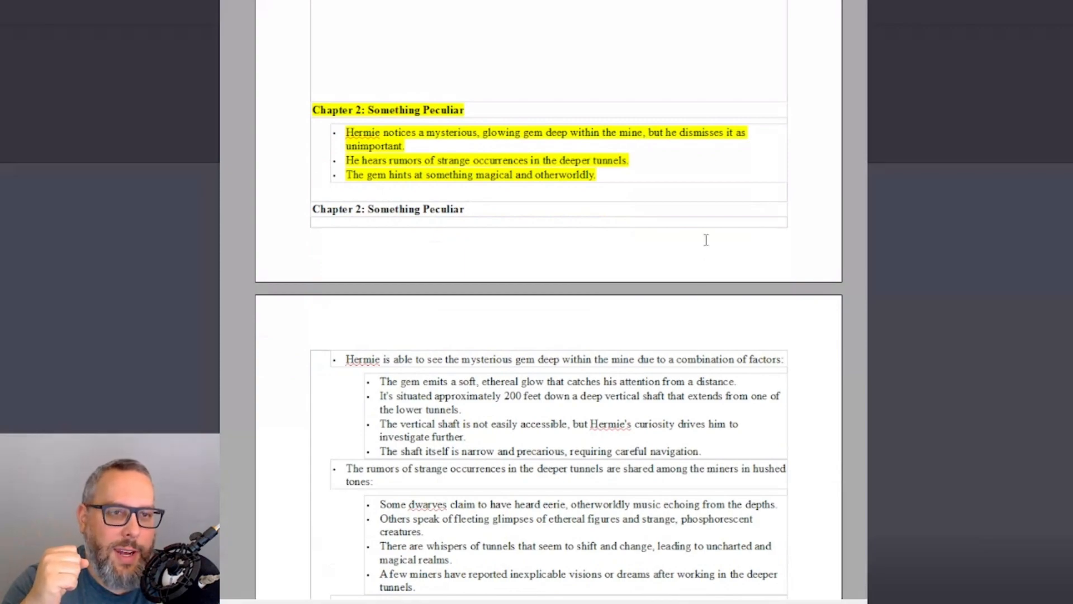
scroll(549, 322, down, 20)
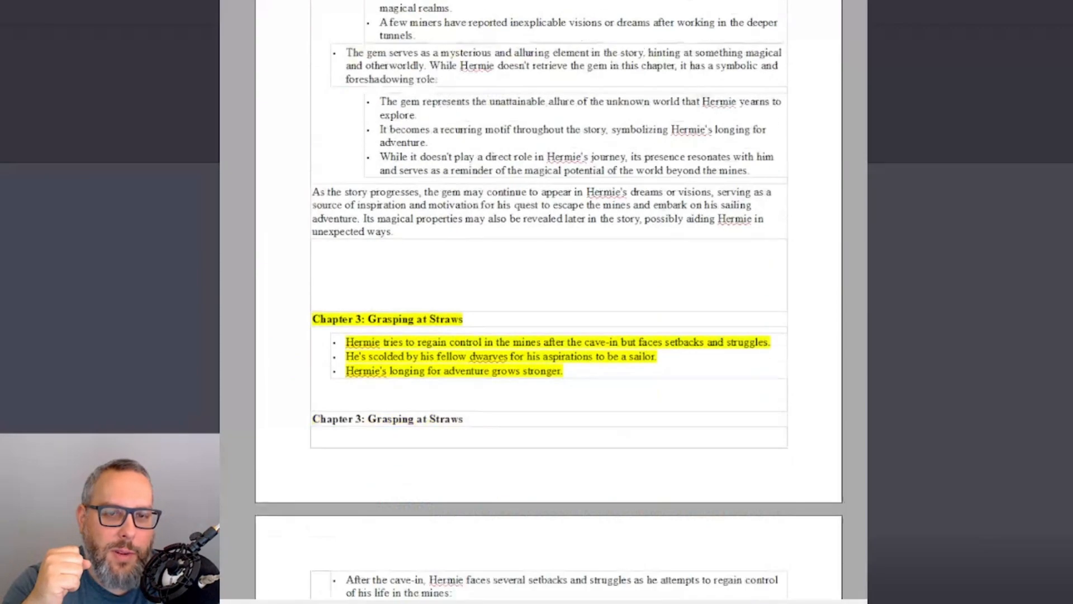
scroll(549, 302, down, 20)
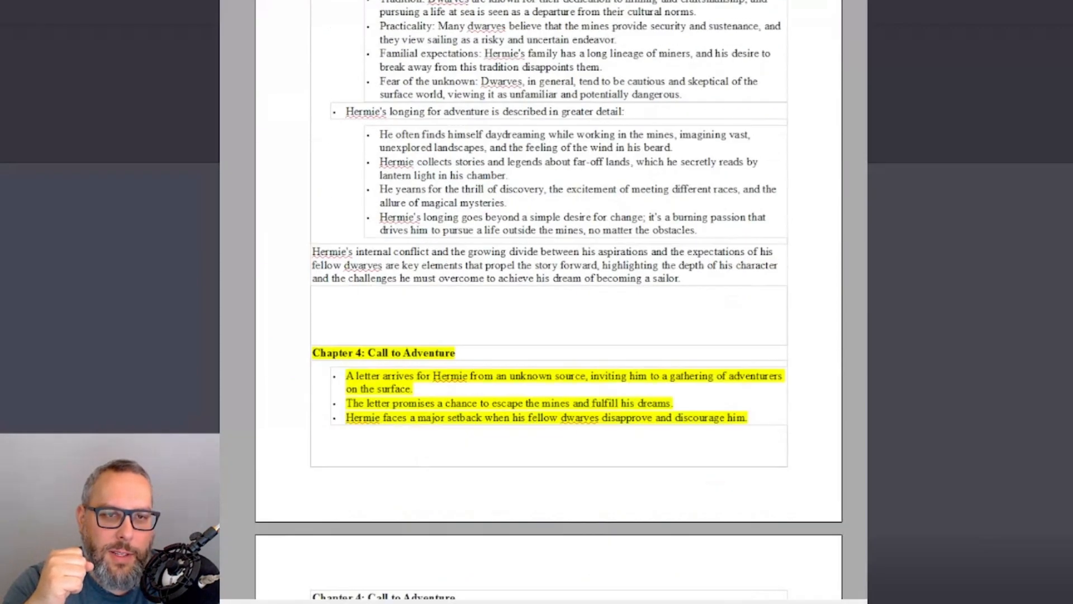
- Return to Chapter 1's detailed outline and examine the green-highlighted points about waking up and getting dressed in mining gear
scroll(549, 302, up, 15)
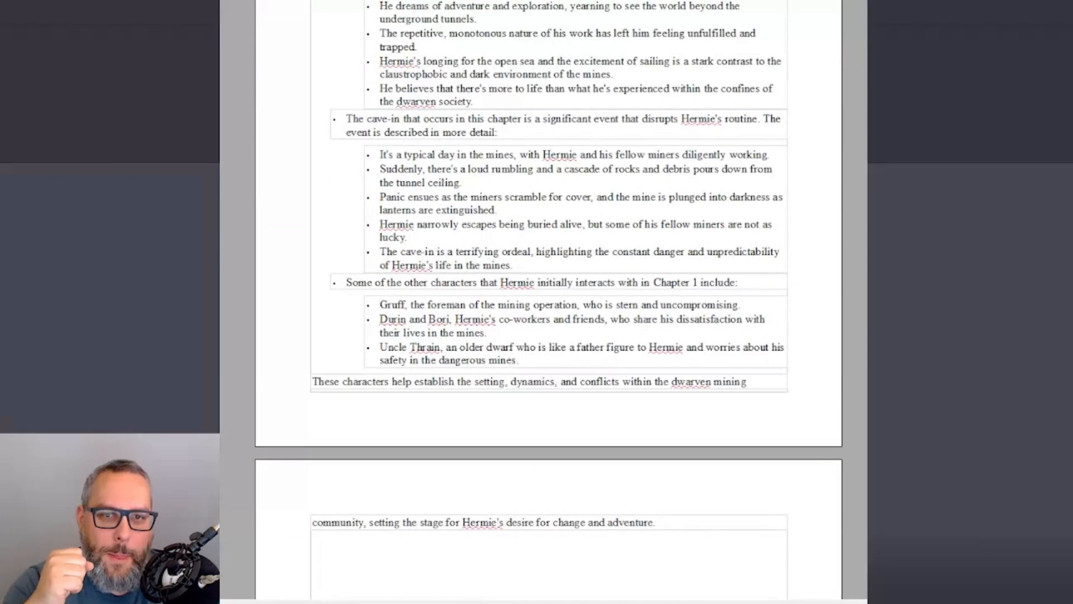
scroll(549, 302, up, 2)
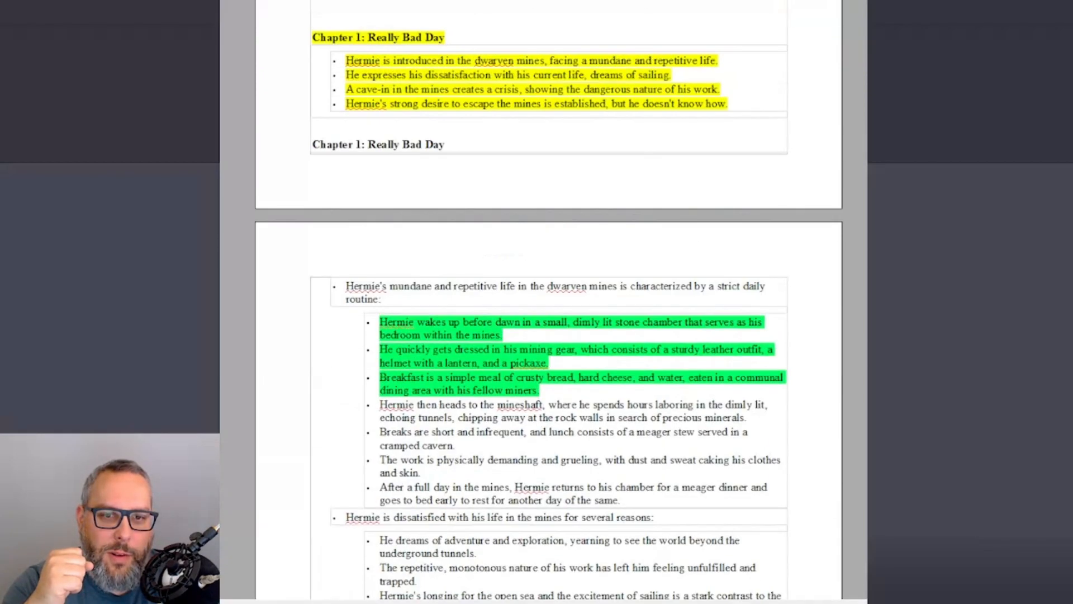
drag(387, 322, 565, 323)
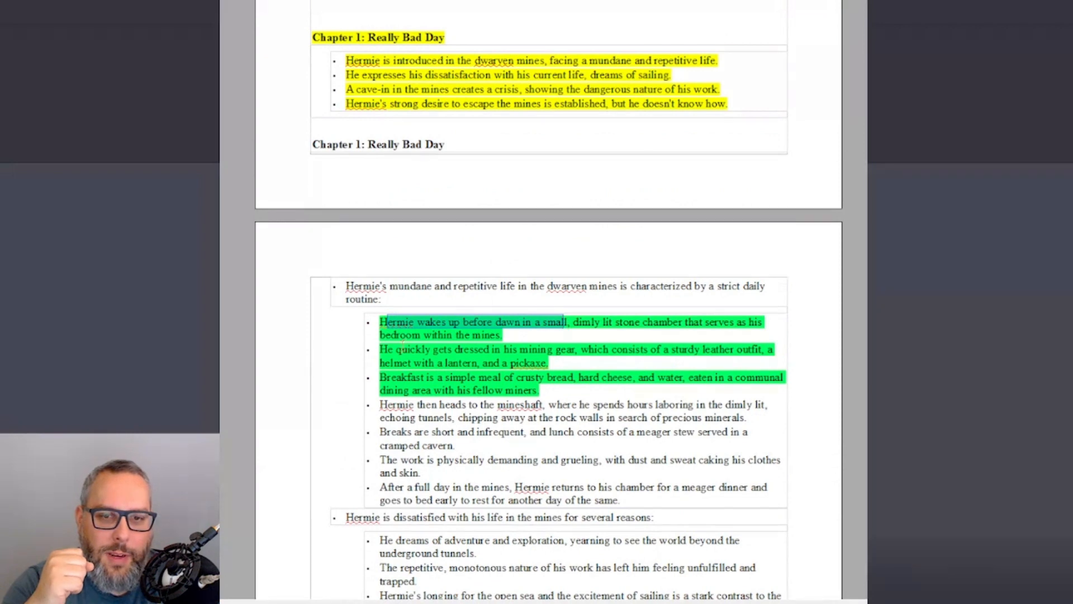
drag(398, 350, 598, 361)
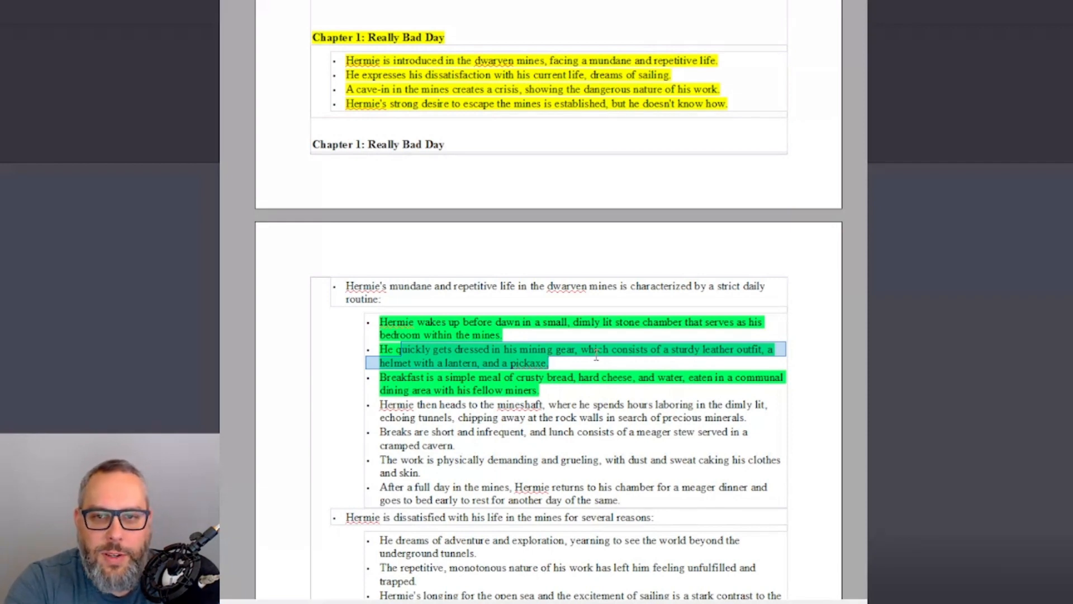
click(575, 434)
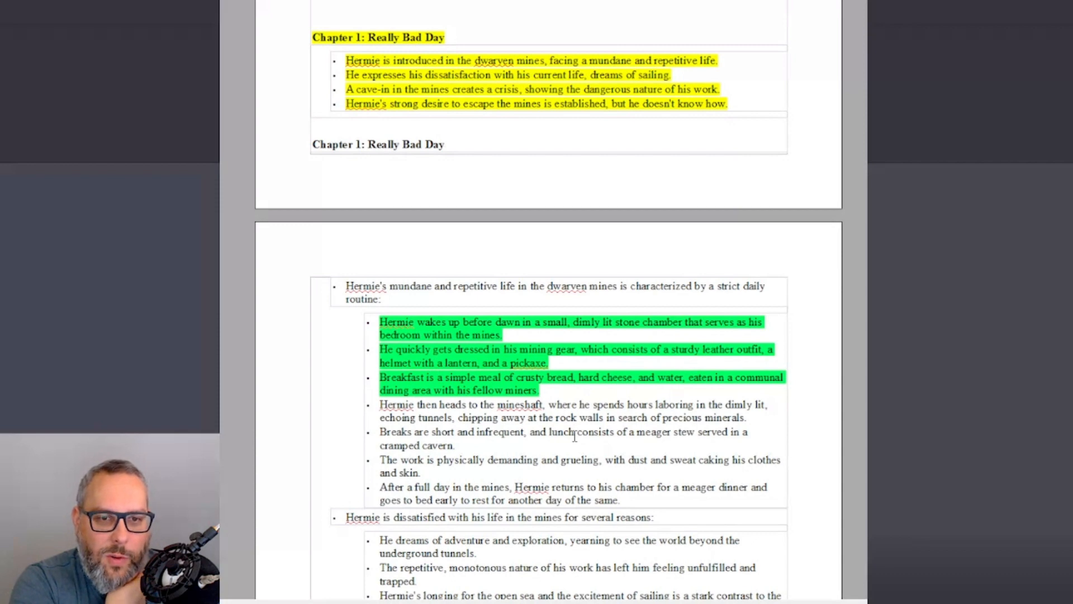
- Compare Chapter 1's highlighted summary with its full detailed outline, from the breakfast point down to the cave-in events
scroll(554, 394, up, 2)
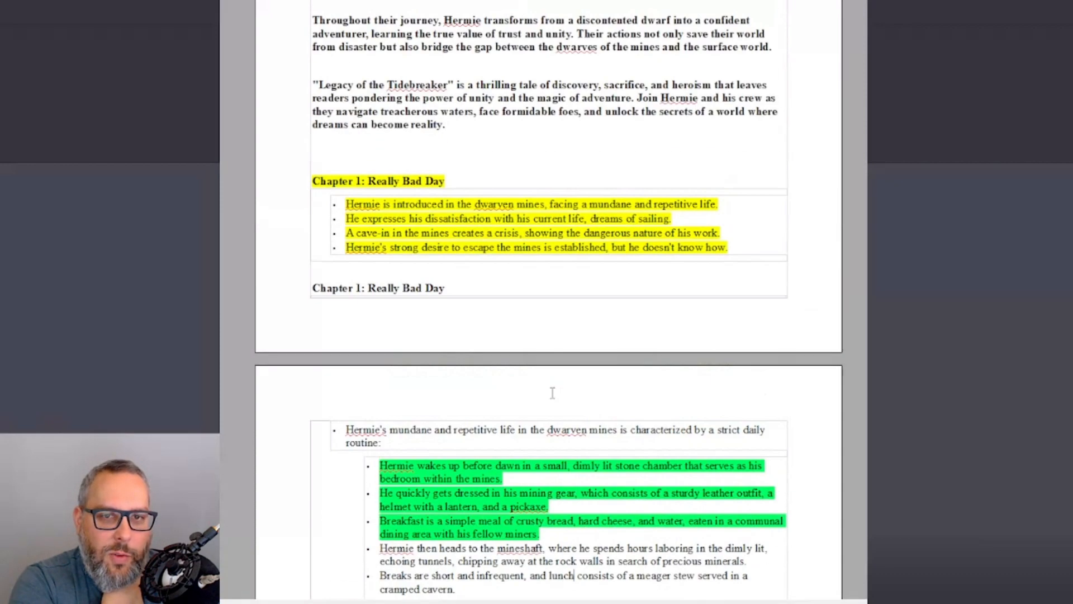
scroll(552, 393, up, 3)
drag(305, 348, 713, 416)
scroll(468, 417, down, 5)
scroll(469, 416, down, 3)
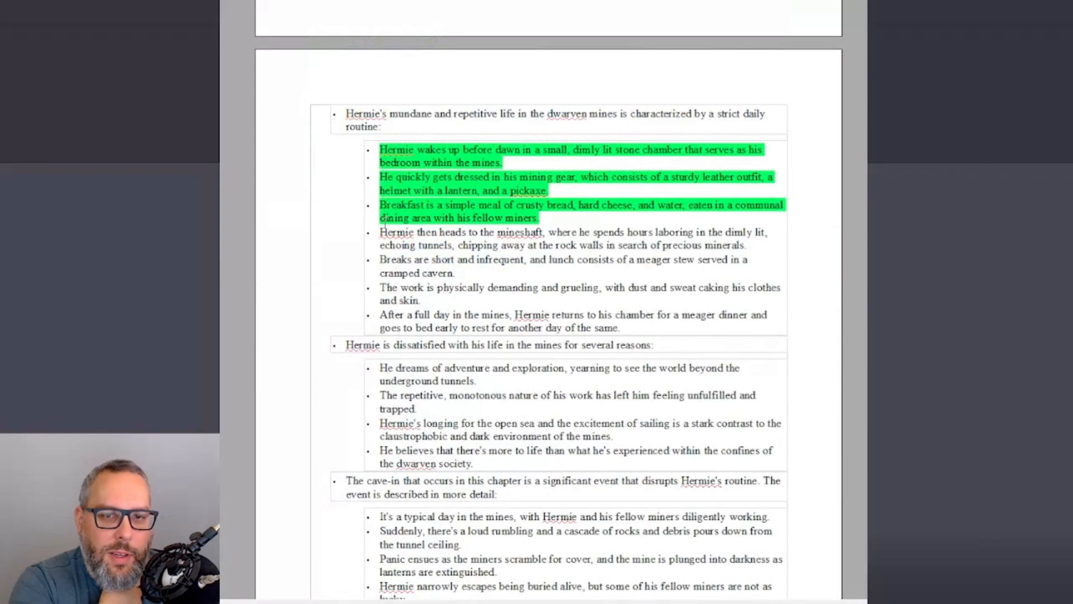
drag(473, 217, 500, 496)
click(509, 490)
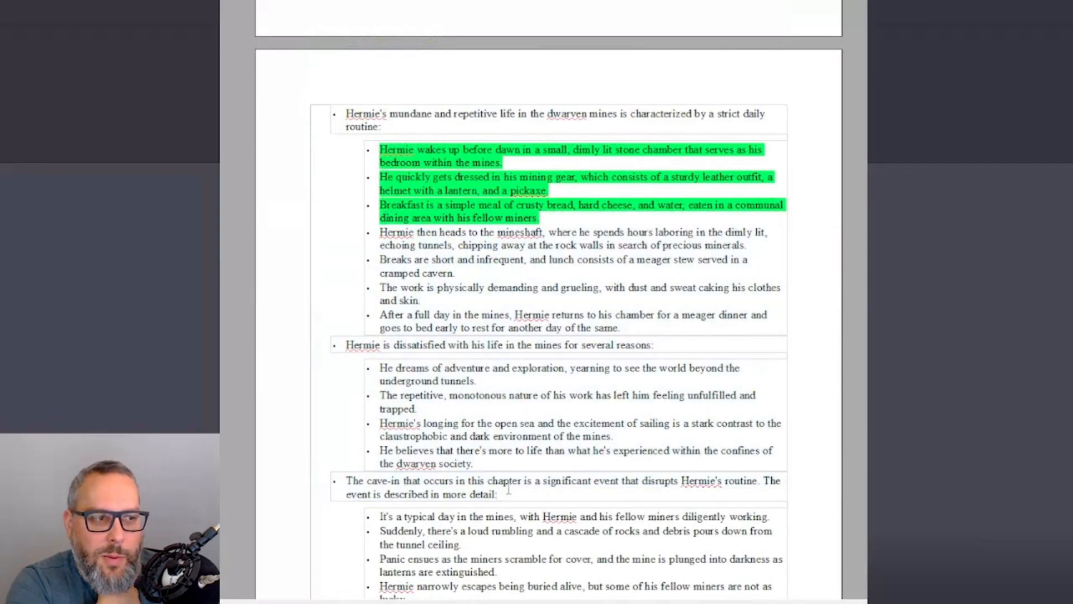
scroll(515, 456, down, 2)
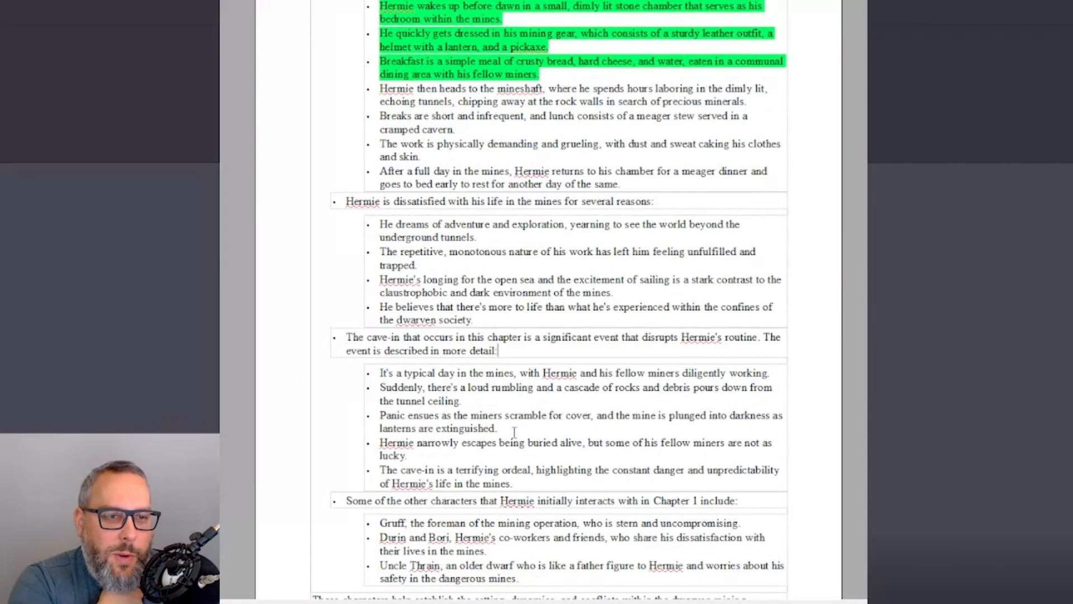
- Check Chapter 2's summary and detailed points on the gem and the tunnel rumors against Chapter 1's outline
scroll(514, 430, up, 3)
scroll(512, 425, up, 2)
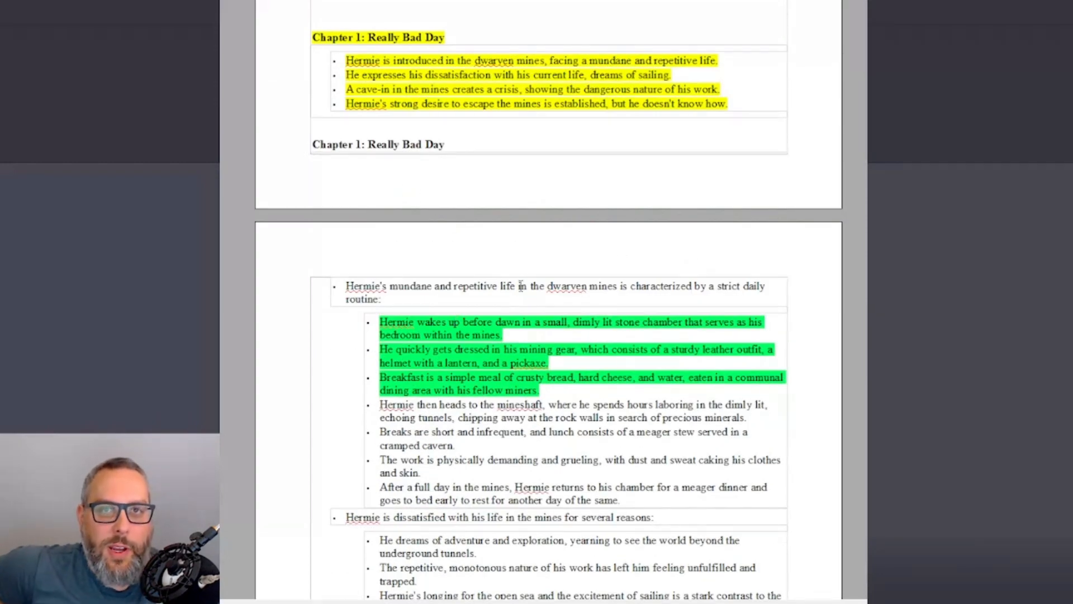
scroll(503, 313, down, 15)
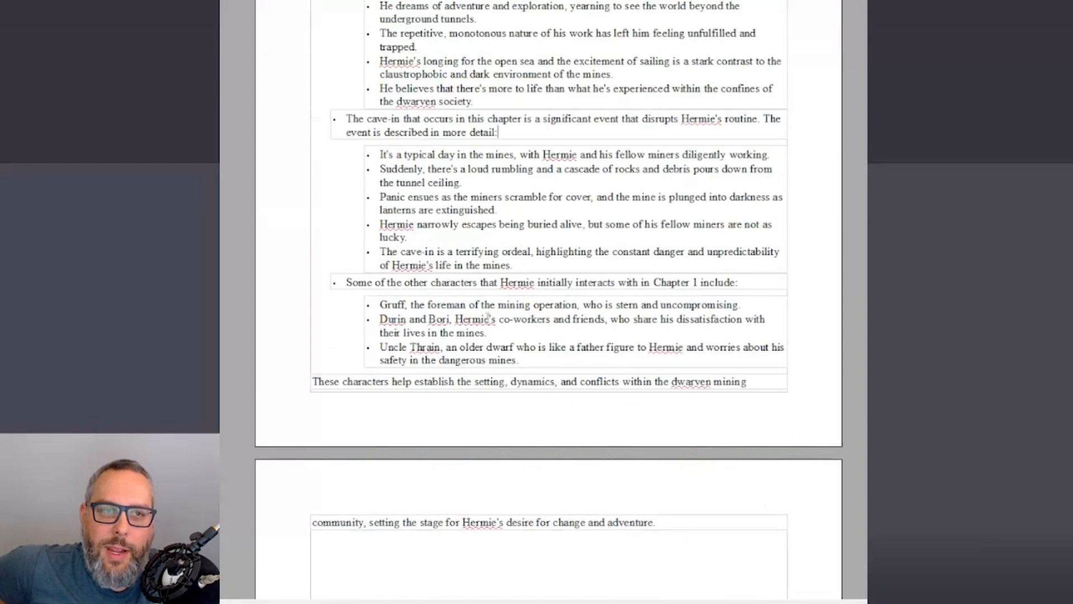
scroll(432, 291, down, 5)
drag(312, 256, 562, 346)
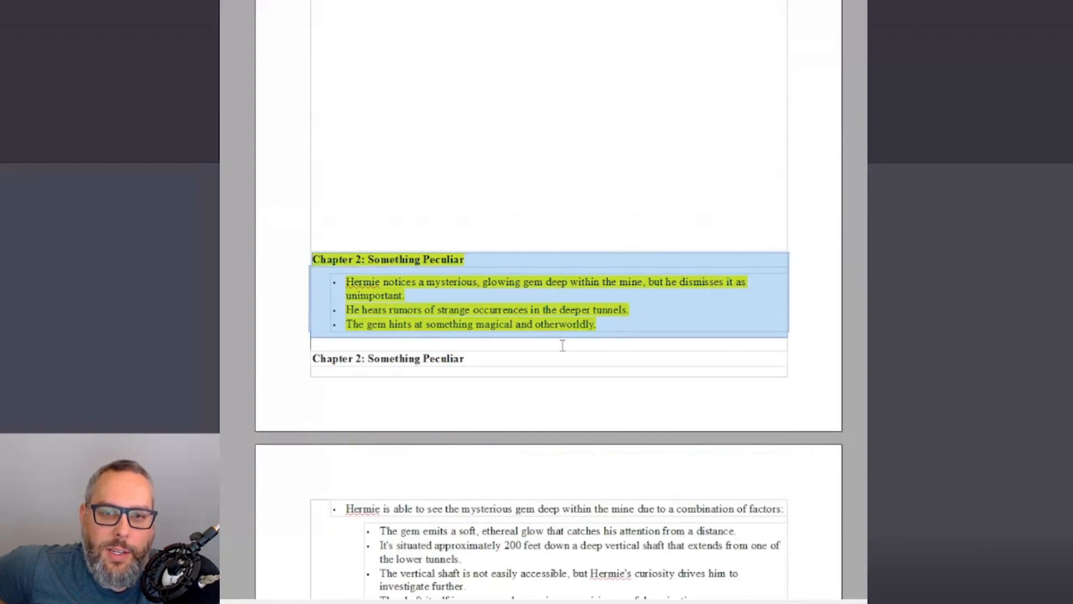
scroll(562, 346, down, 5)
scroll(496, 293, down, 3)
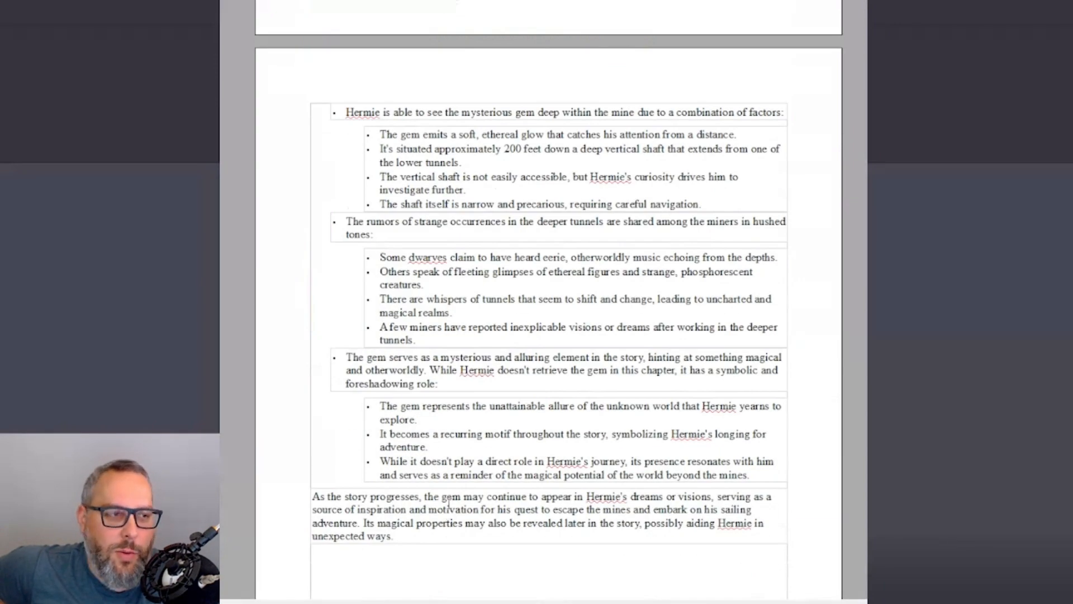
scroll(449, 503, up, 20)
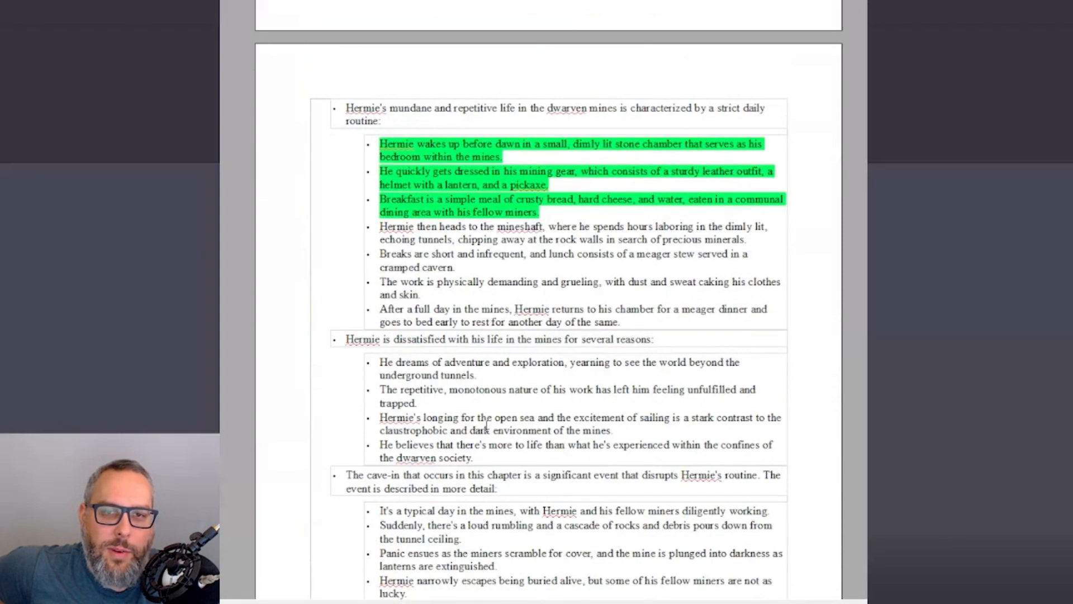